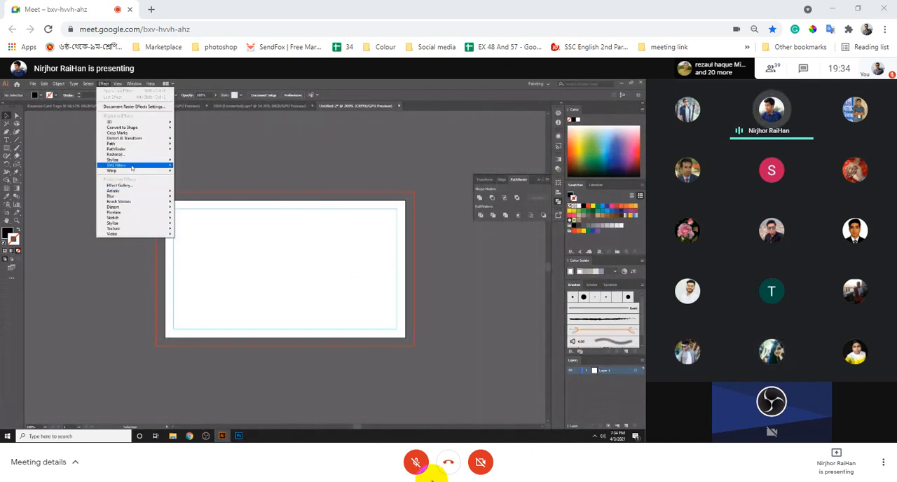
- Show the Google Meet window with the shared Illustrator presentation in full screen
mouse_move(372, 481)
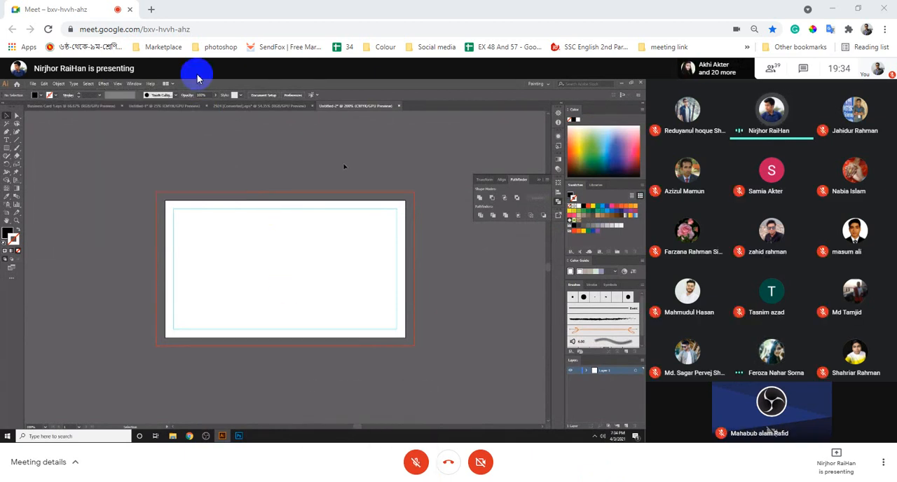
click(150, 9)
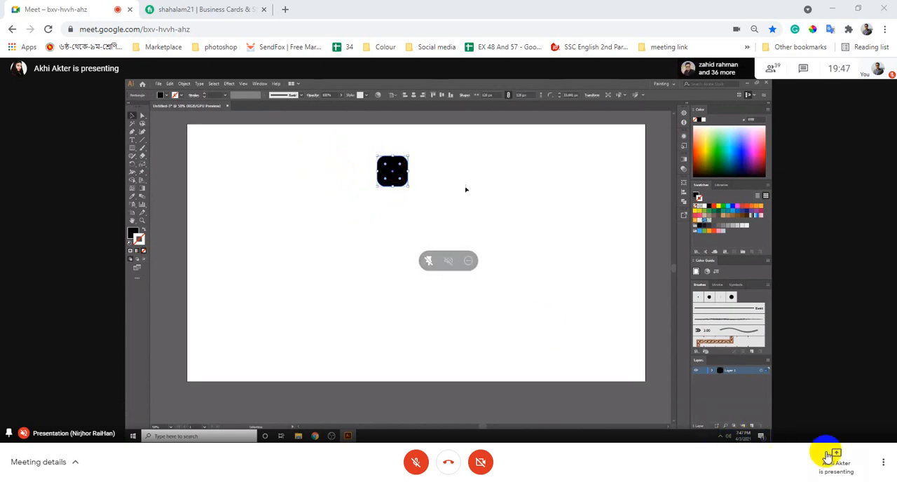
click(884, 465)
click(819, 306)
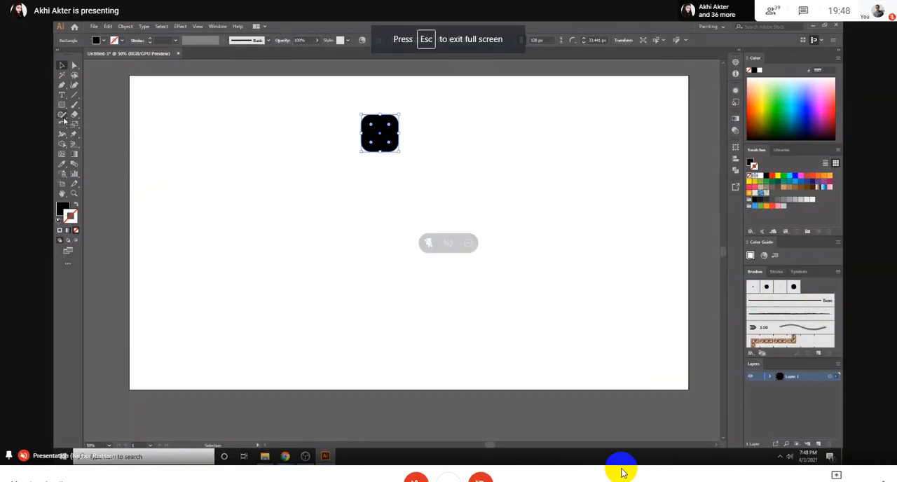
click(62, 124)
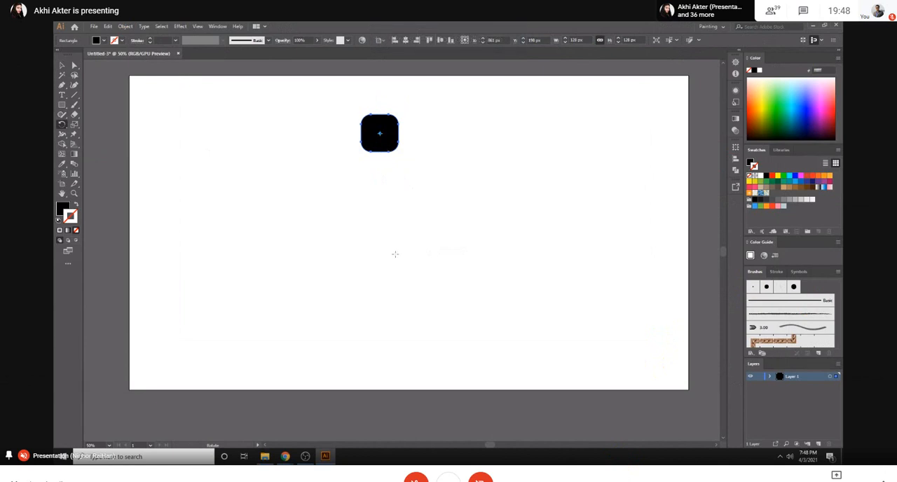
click(383, 251)
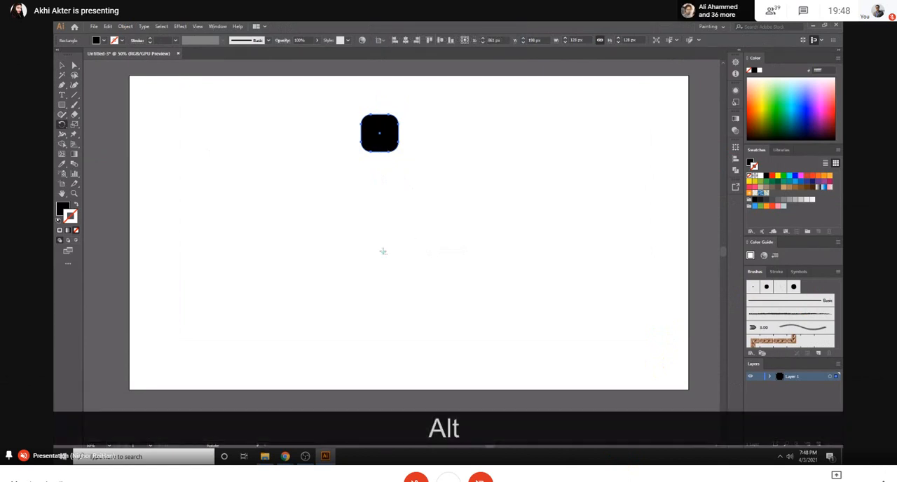
alt+click(383, 251)
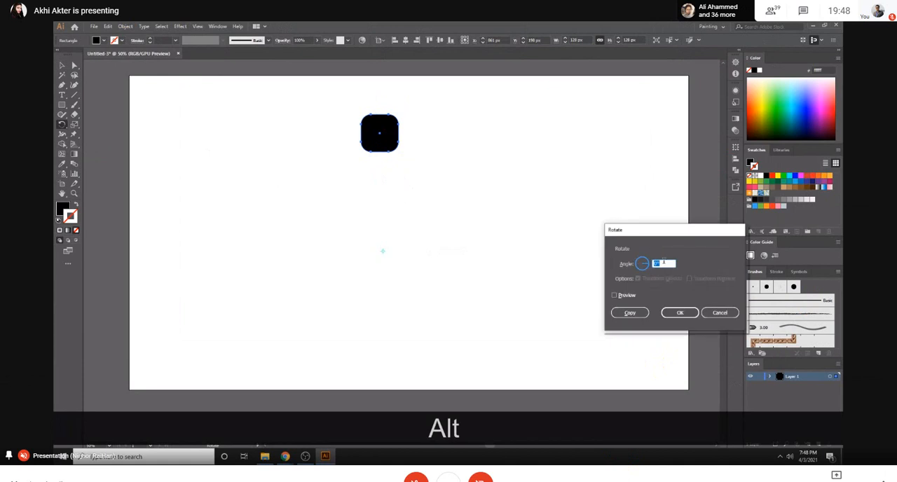
click(720, 312)
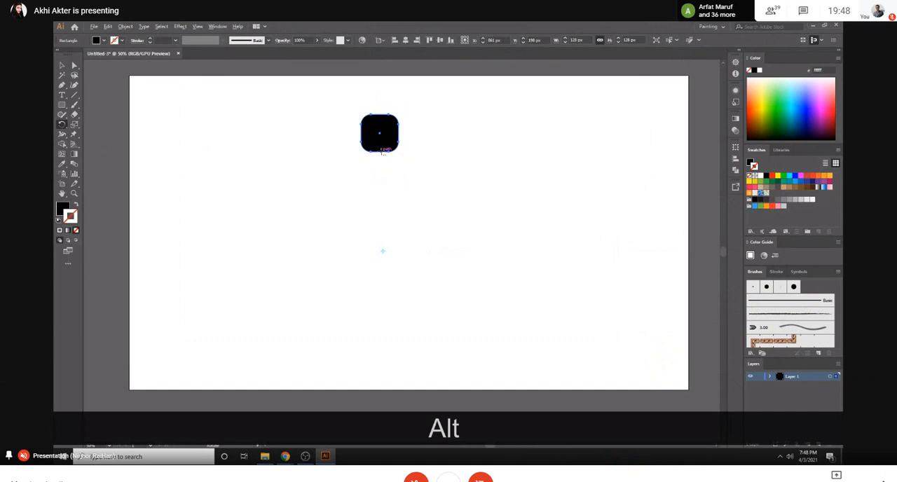
- Create a copy of the rounded square rotated by 360/36 degrees about the midpoint of its lower edge
alt+click(381, 151)
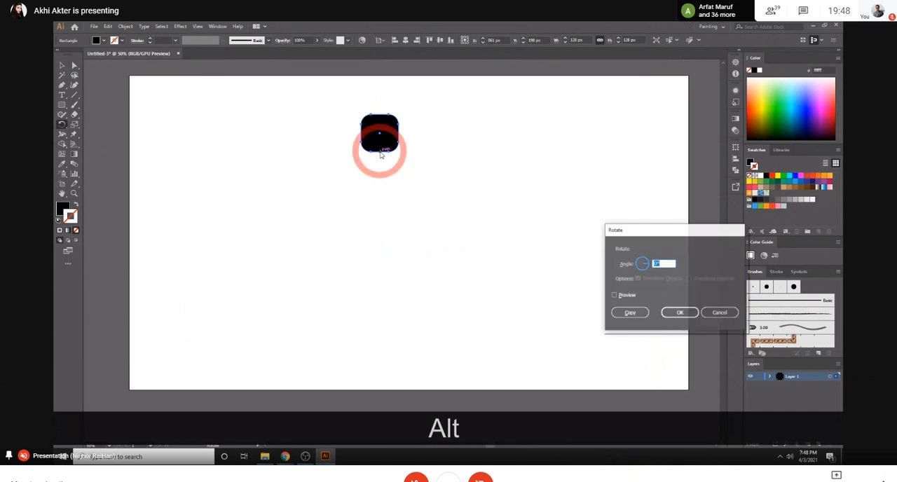
click(637, 263)
text(360/)
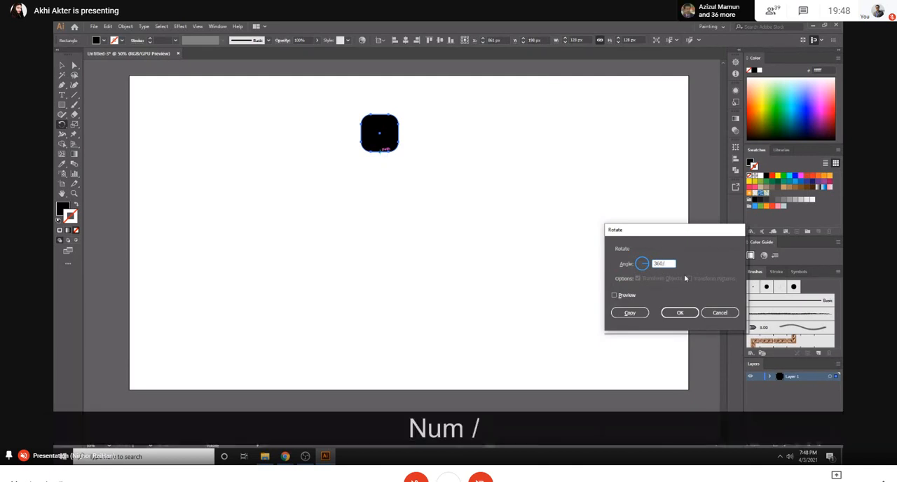
text(1)
key(BackSpace)
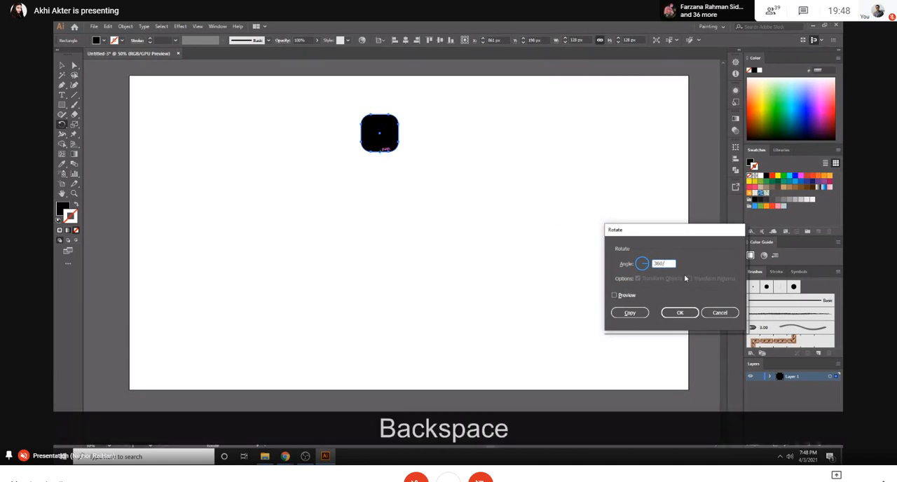
text(36)
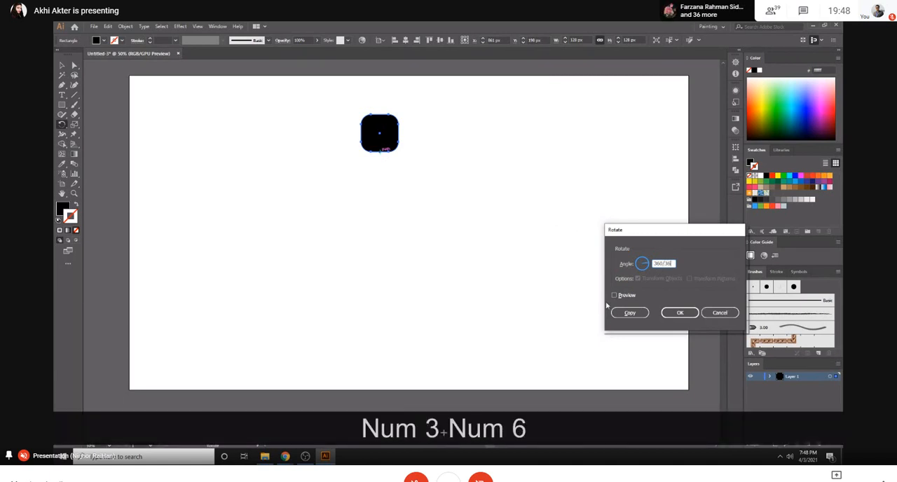
click(616, 297)
click(623, 311)
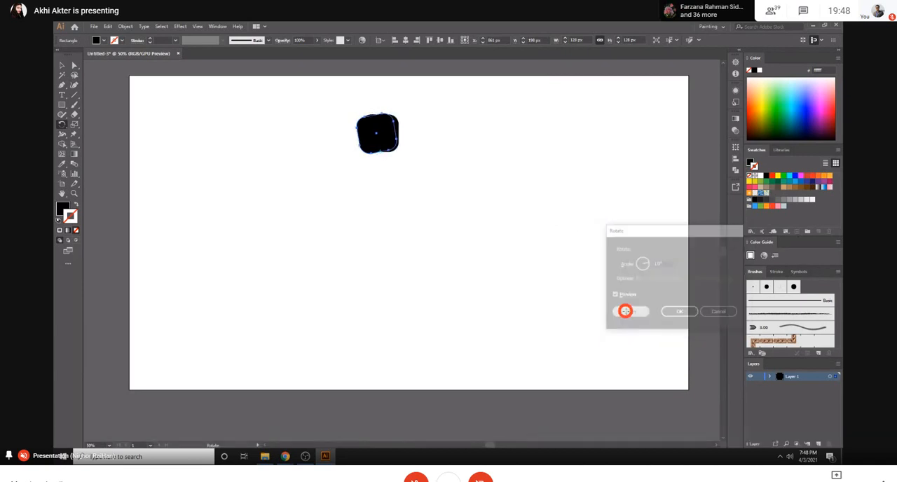
- Repeat the rotated copy until the squares form a full disc, and move the whole disc towards the artboard's lower-left area
key(ctrl+d)
key(ctrl+d)
key(ctrl+d)
key(ctrl+d)
key(ctrl+d)
key(ctrl+d)
key(ctrl+d)
key(ctrl+d)
key(ctrl+d)
key(ctrl+d)
key(ctrl+d)
key(ctrl+d)
key(ctrl+d)
key(ctrl+d)
key(ctrl+d)
key(ctrl+d)
key(ctrl+d)
key(ctrl+d)
key(ctrl+d)
key(ctrl+d)
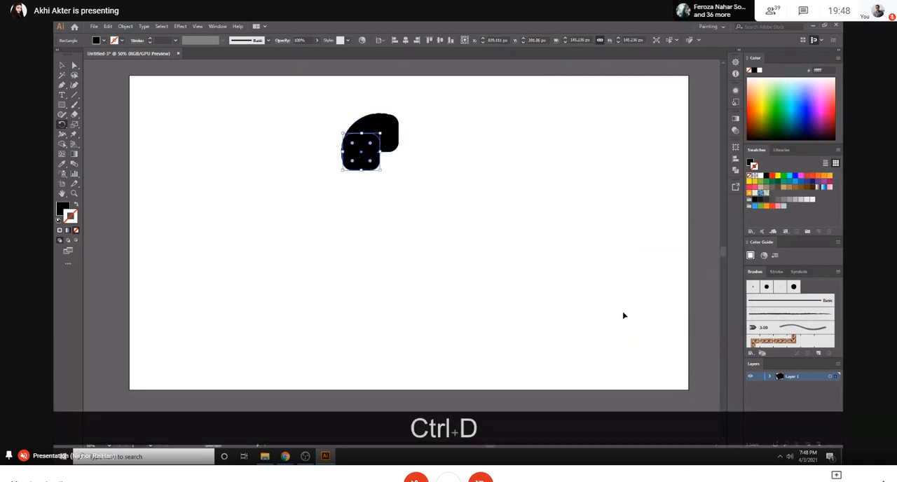
key(ctrl+d)
key(ctrl+d)
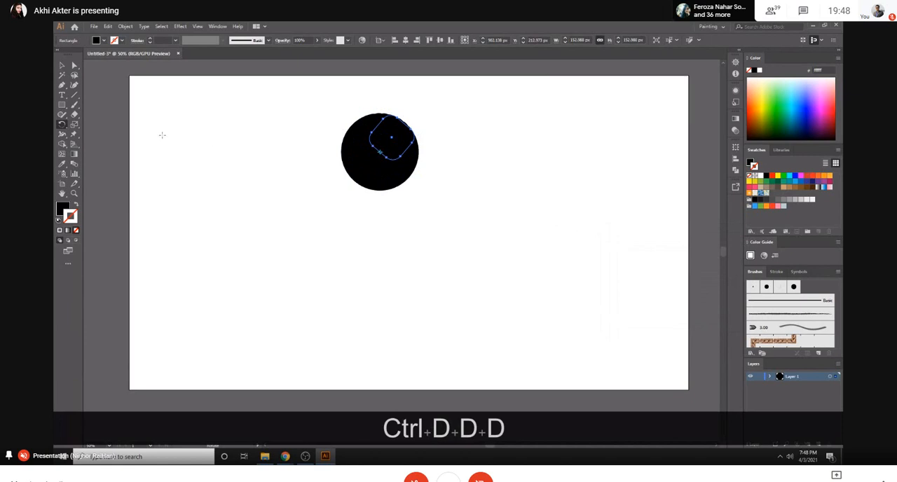
click(62, 65)
drag(326, 93, 318, 248)
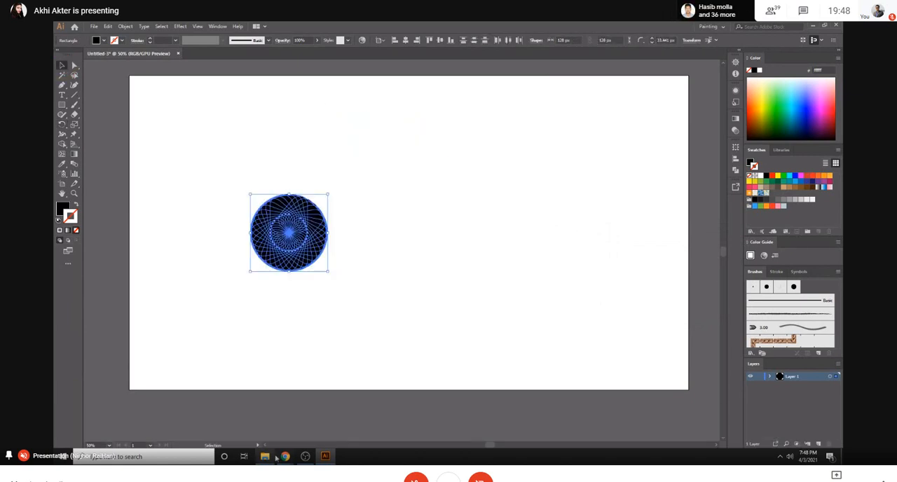
- Switch to the Chrome meeting window to check the join request and return to Illustrator
mouse_move(286, 455)
click(224, 414)
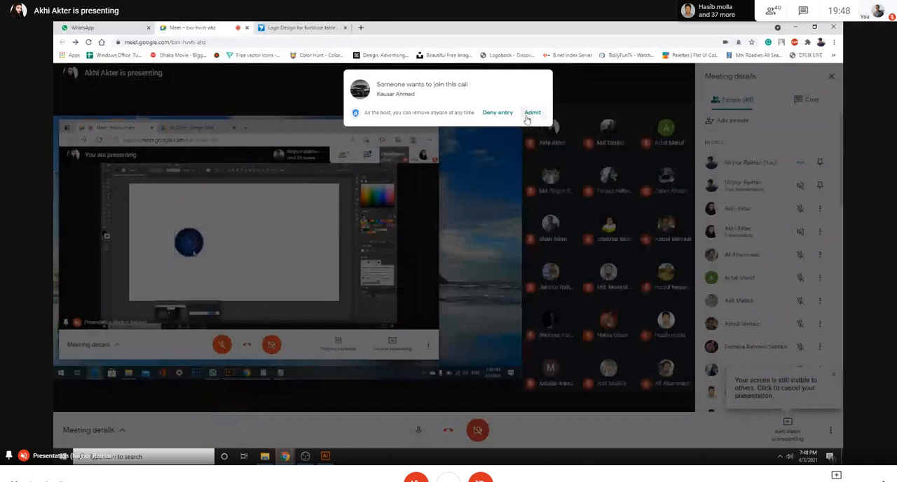
key(alt+Tab)
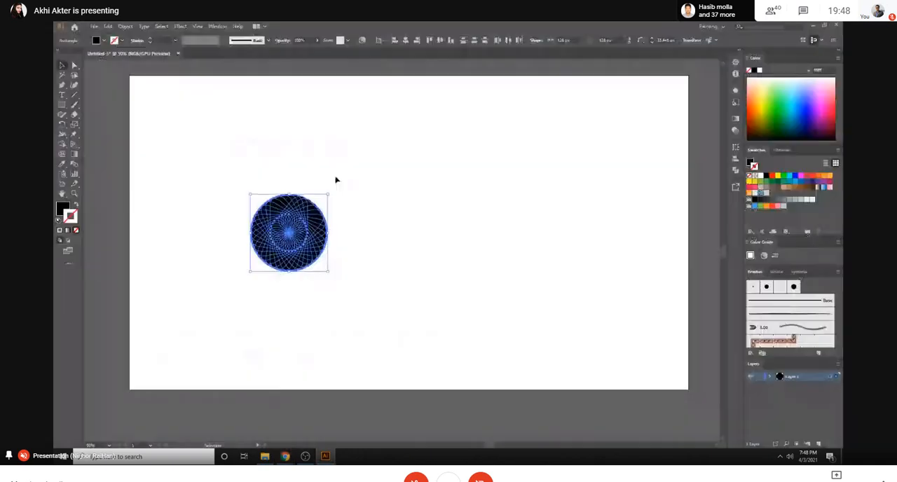
- Delete the disc and draw a black square of about 100 px in the upper middle of the artboard
key(Delete)
click(61, 104)
mouse_move(380, 144)
mouse_down()
mouse_move(407, 164)
mouse_move(396, 156)
mouse_up()
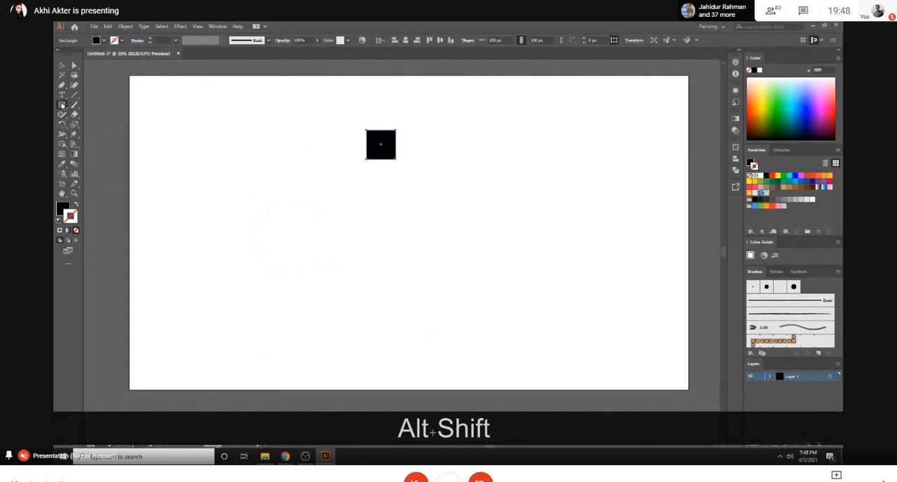
- Draw a circle about 784 px wide around a centre below the square and swap its fill to a black outline without fill
right_click(61, 106)
click(93, 125)
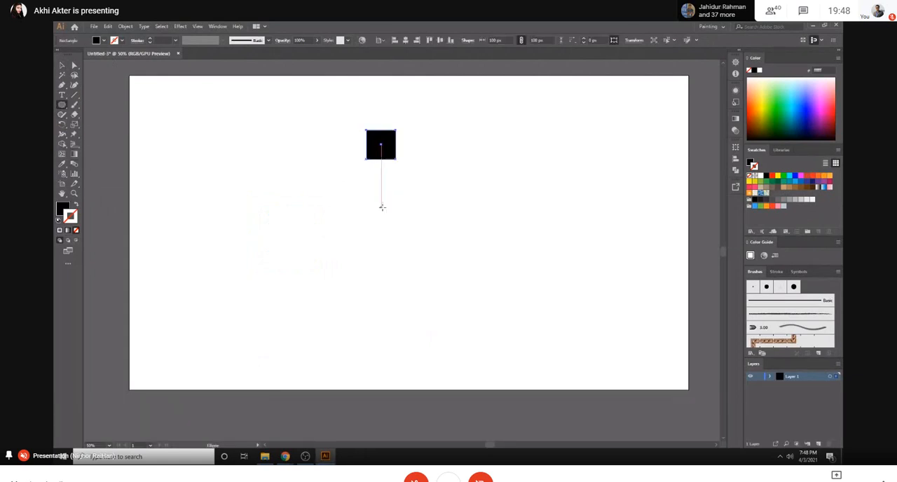
drag(380, 227, 495, 313)
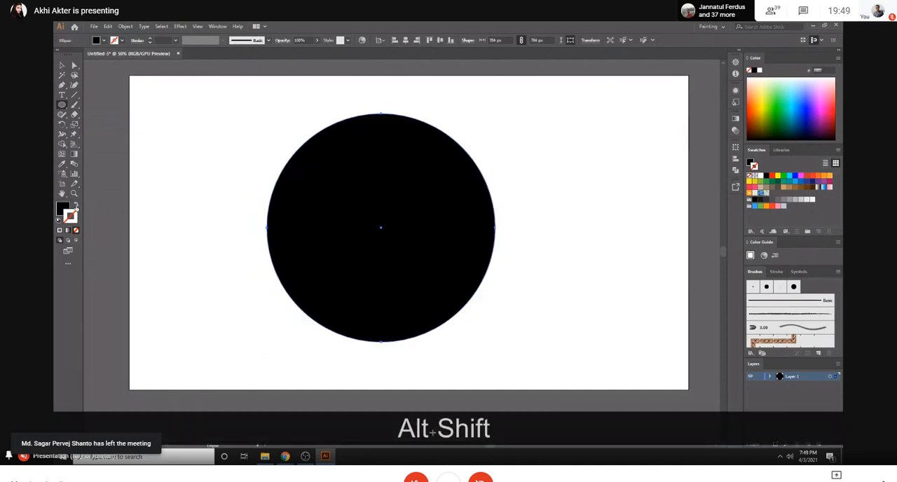
key(shift+x)
key(v)
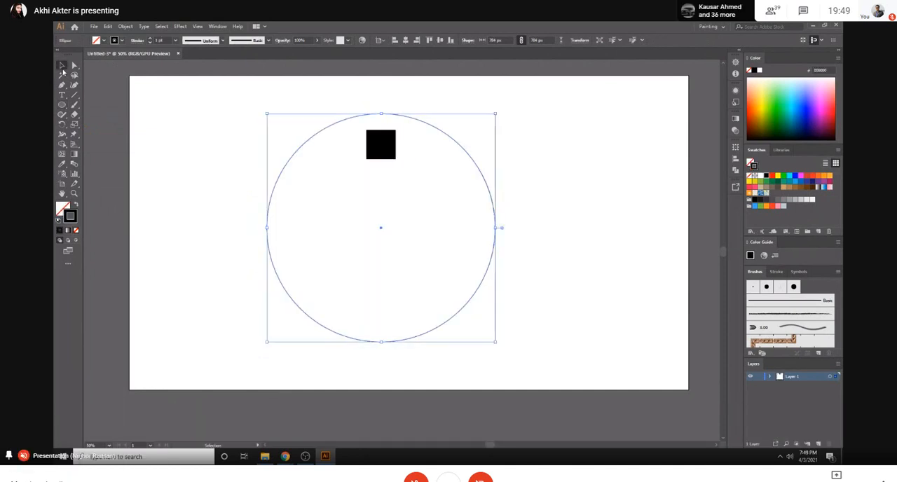
- Move the black square up so it sits on the top of the large circle
click(546, 136)
drag(375, 149, 377, 103)
click(476, 123)
scroll(398, 261, up, 1)
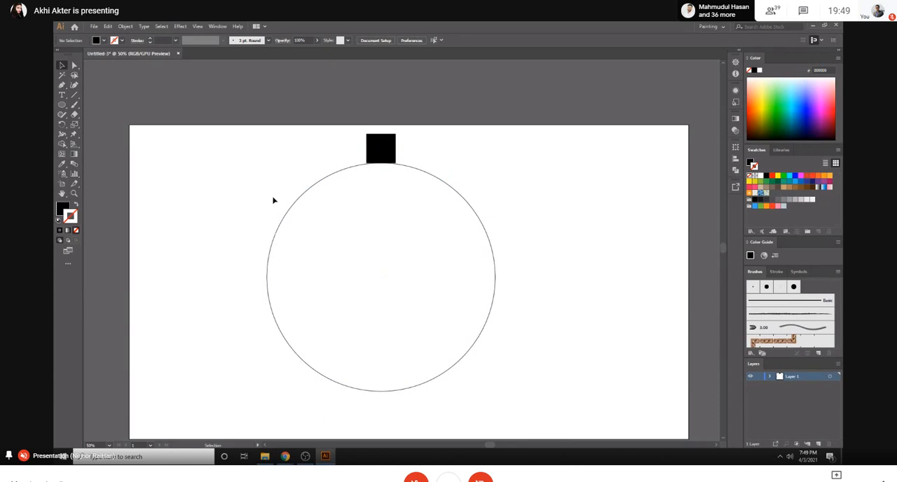
- Lock the large circle and draw a small outlined circle near its centre
click(291, 209)
key(ctrl+2)
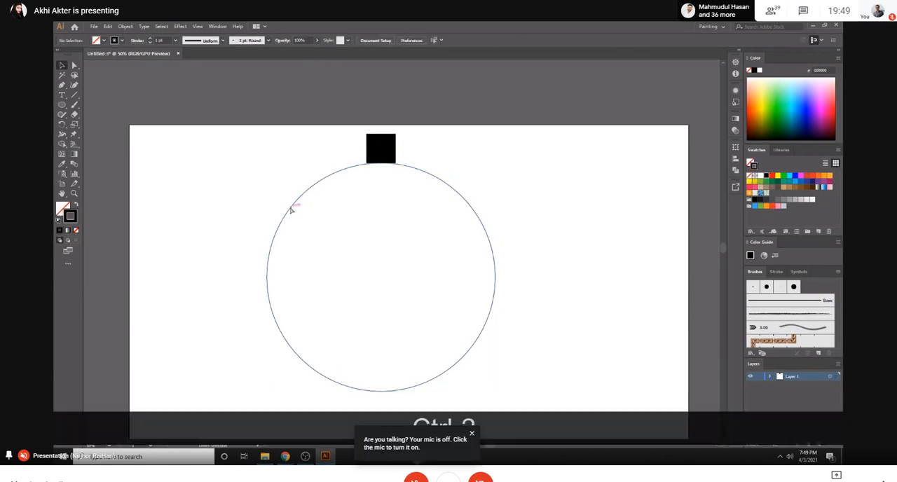
click(62, 104)
drag(379, 259, 389, 269)
click(62, 65)
click(284, 176)
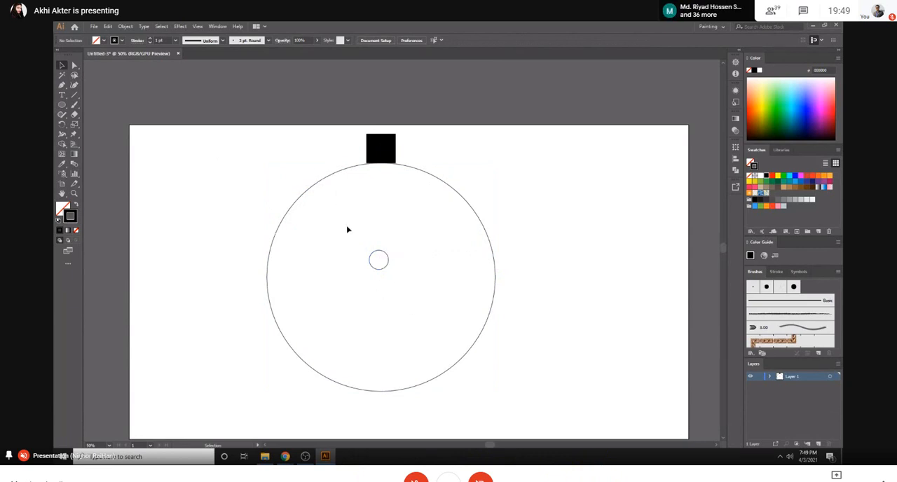
- Unlock the large circle and centre the small circle on it horizontally and vertically, using the large circle as key object
key(ctrl+alt+2)
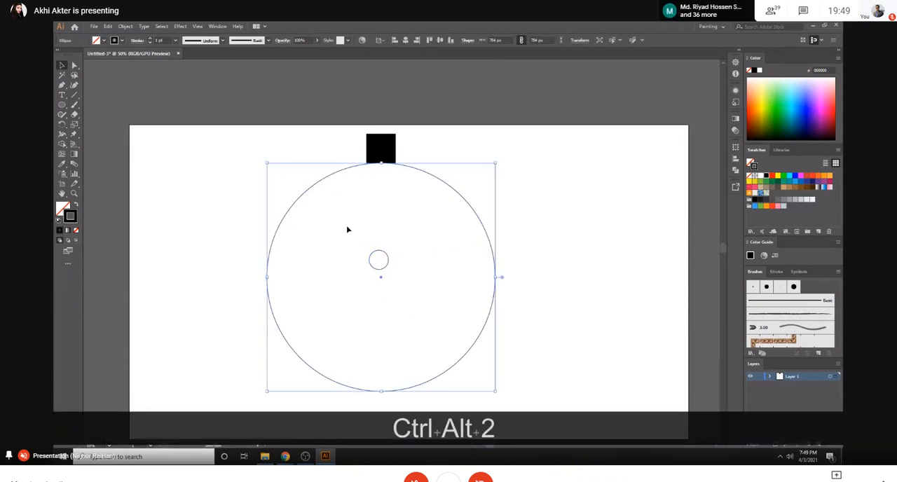
shift+click(378, 260)
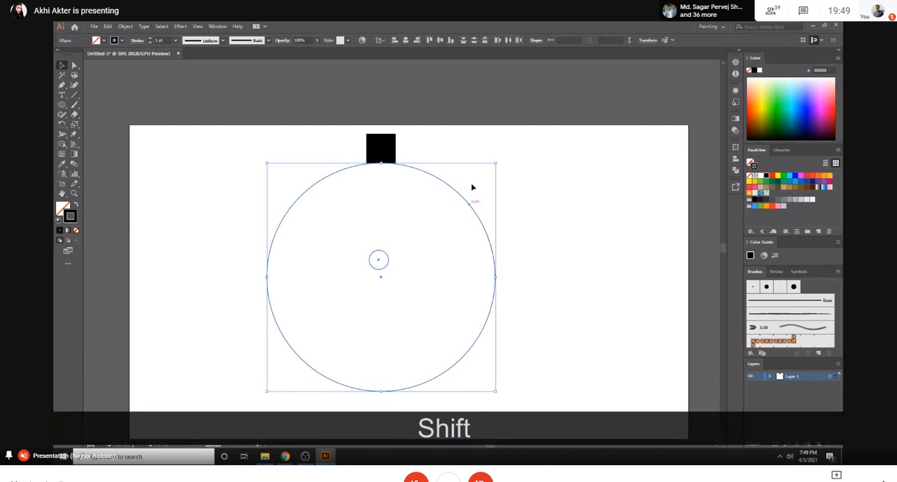
click(438, 177)
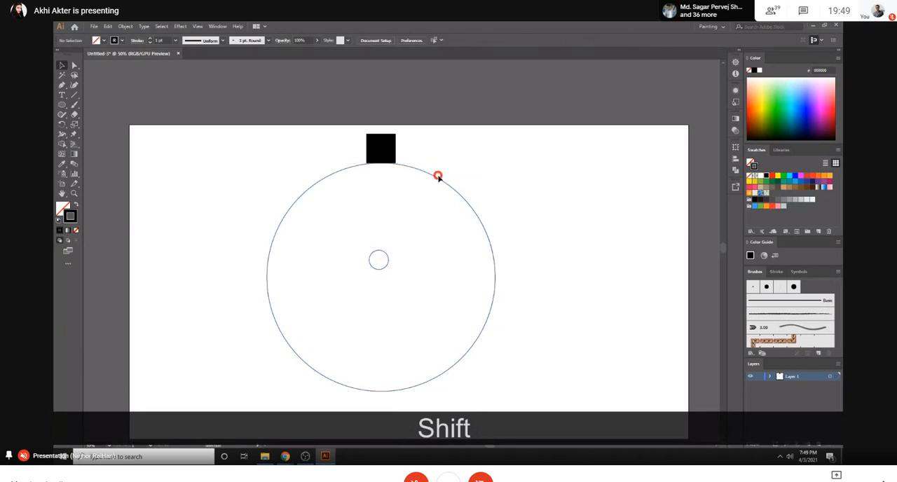
click(339, 171)
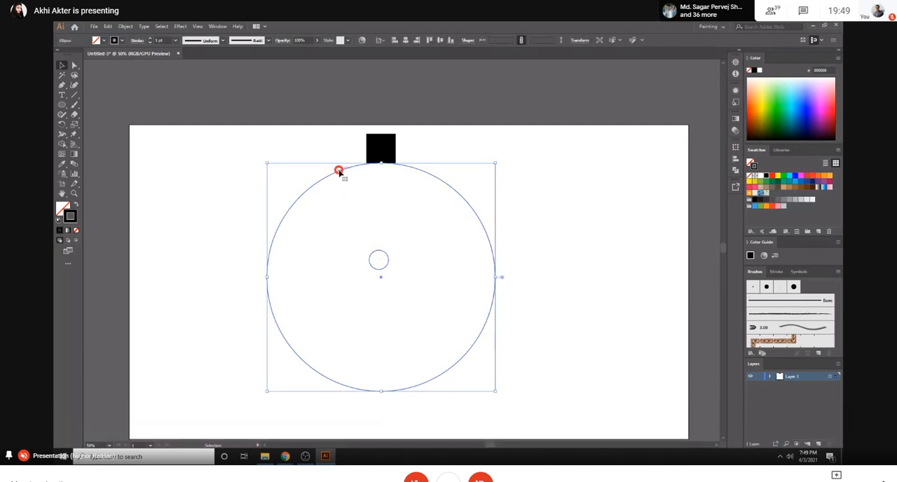
shift+click(379, 261)
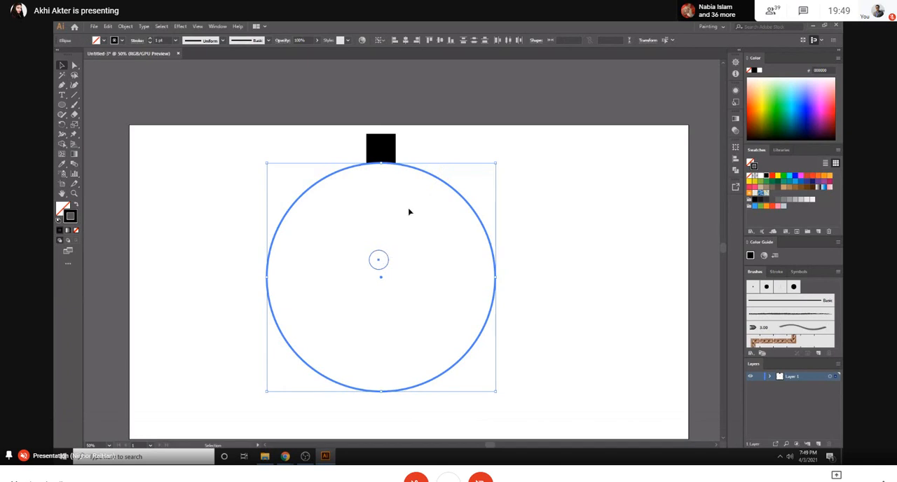
click(406, 39)
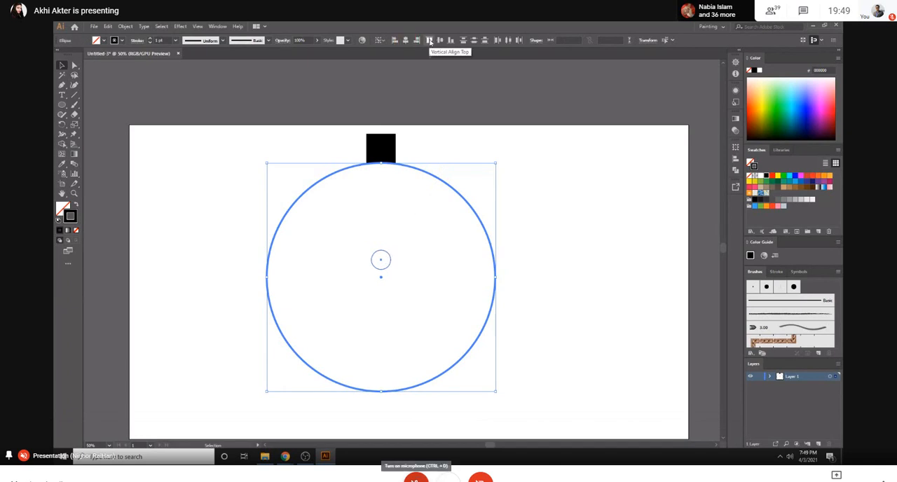
click(440, 41)
click(342, 298)
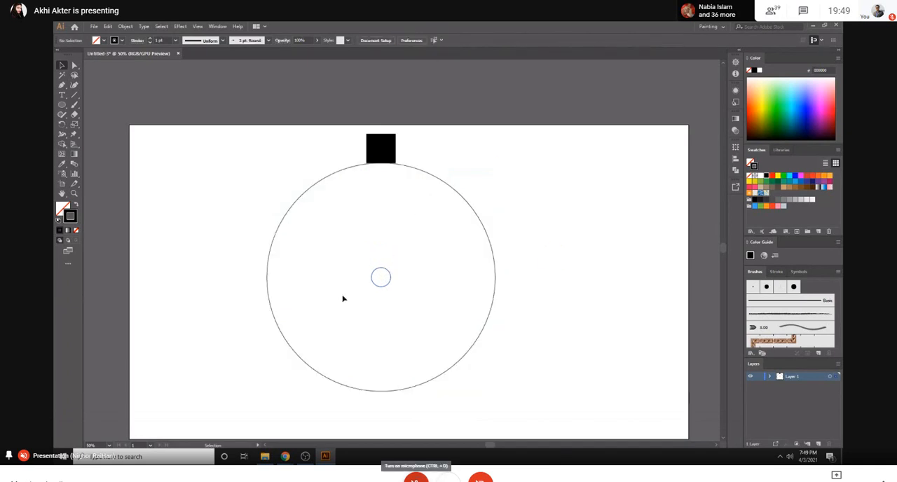
- Rotate a copy of the black square around the small circle's centre by an angle of 360/20
click(389, 152)
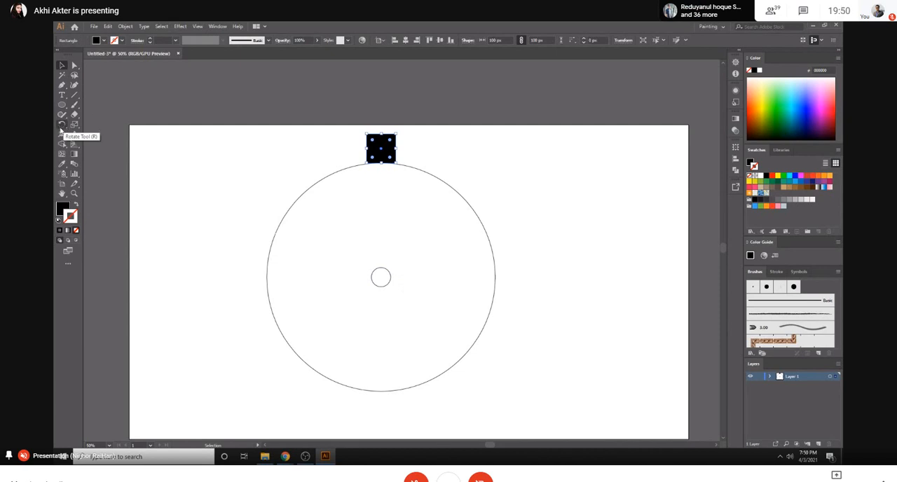
key(KP_8)
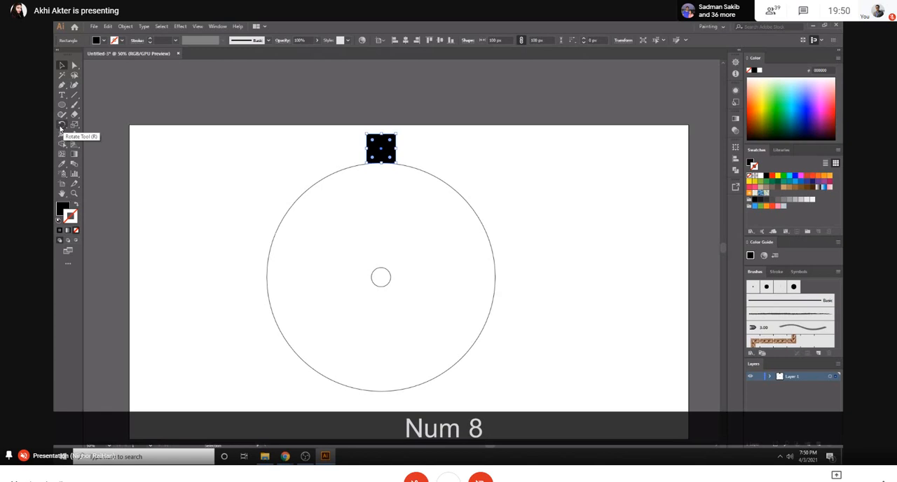
click(60, 125)
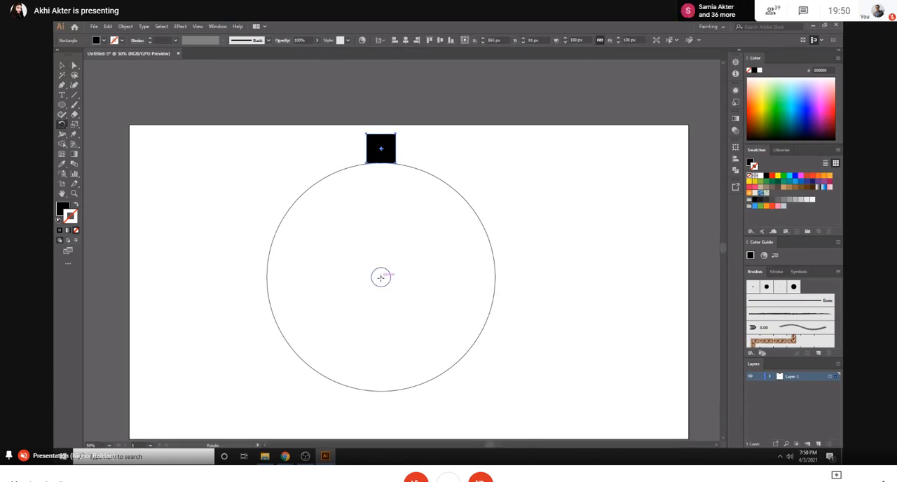
key(alt)
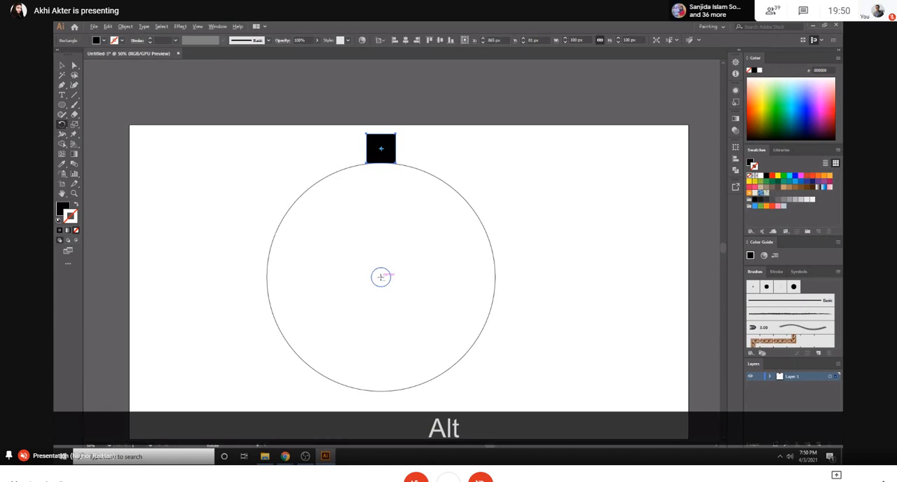
alt+click(380, 277)
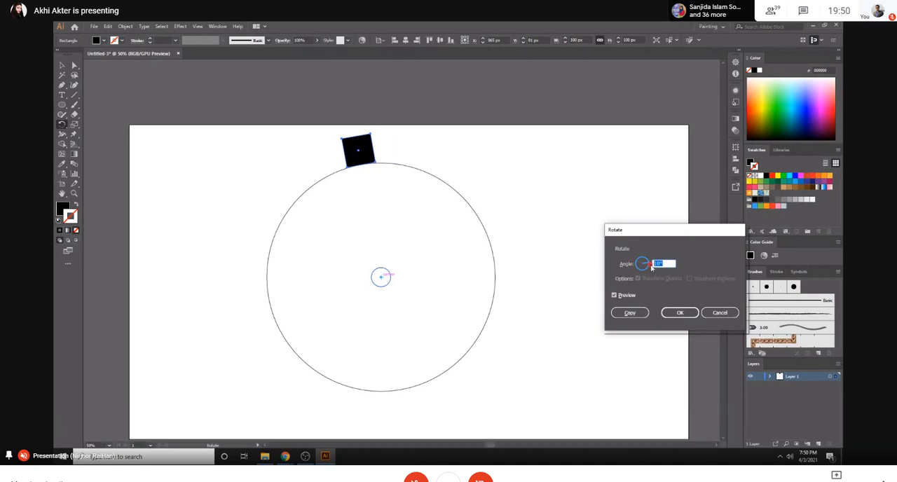
text(360)
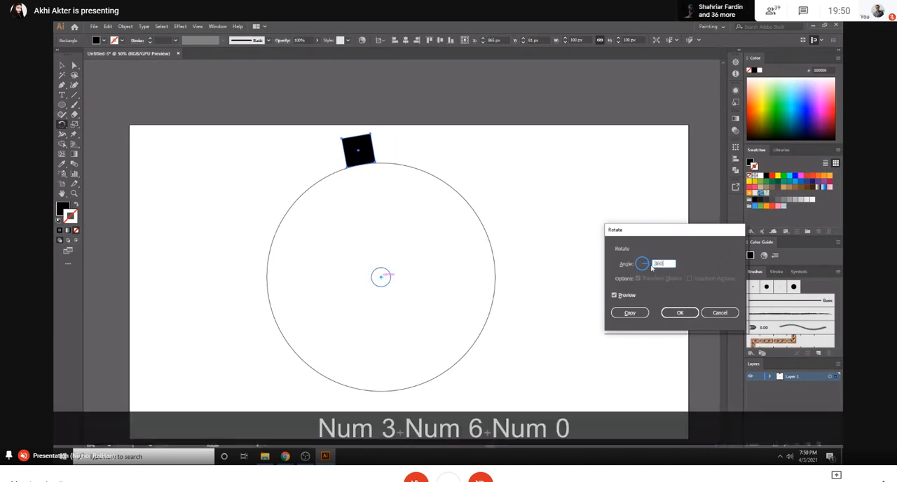
text(/)
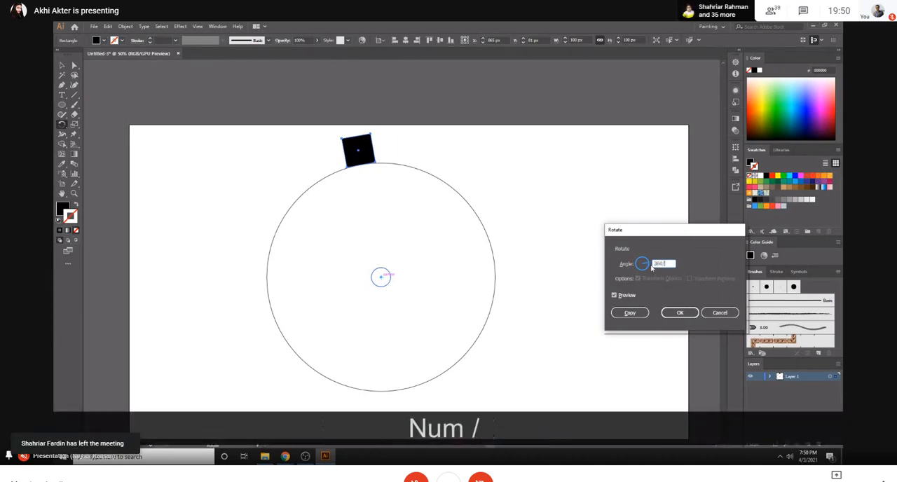
text(20)
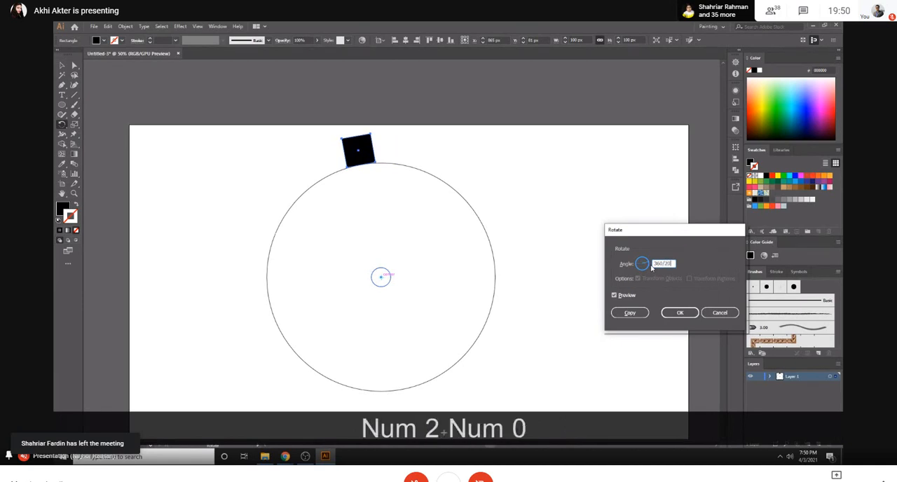
click(640, 315)
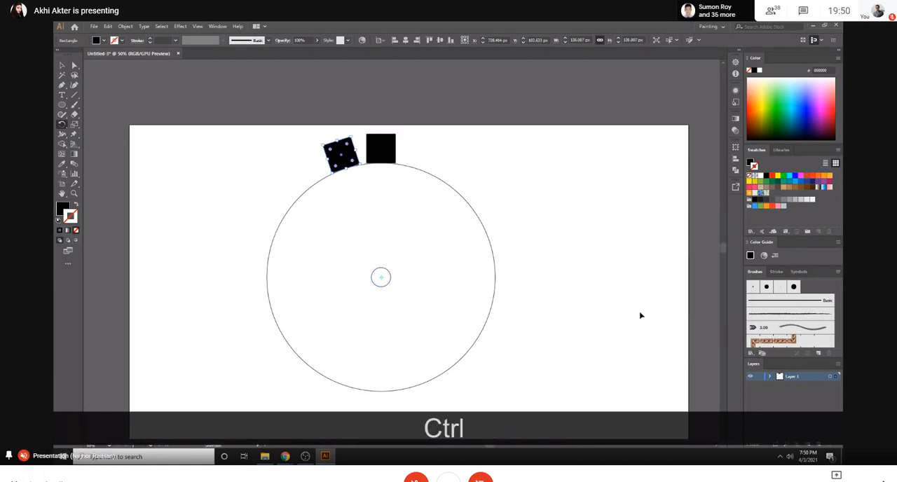
- Repeat the rotated copy until 20 squares form a full ring around the large circle, and deselect
key(ctrl+d)
key(ctrl+d)
key(ctrl+d)
key(ctrl+d)
key(ctrl+d)
key(ctrl+d)
key(ctrl+d)
key(ctrl+d)
key(ctrl+d)
key(ctrl+d)
key(ctrl+d)
key(ctrl+d)
key(ctrl+d)
key(ctrl+d)
key(ctrl+d)
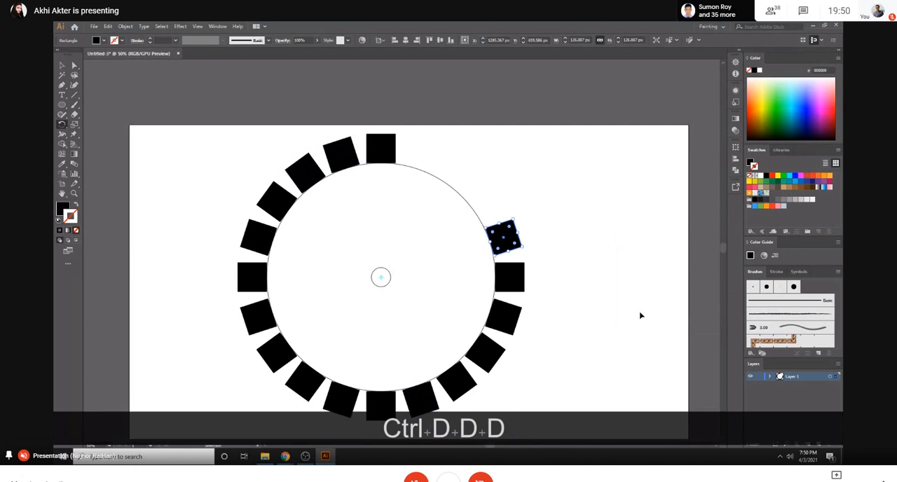
key(ctrl+d)
key(ctrl+d)
key(ctrl+d)
click(62, 66)
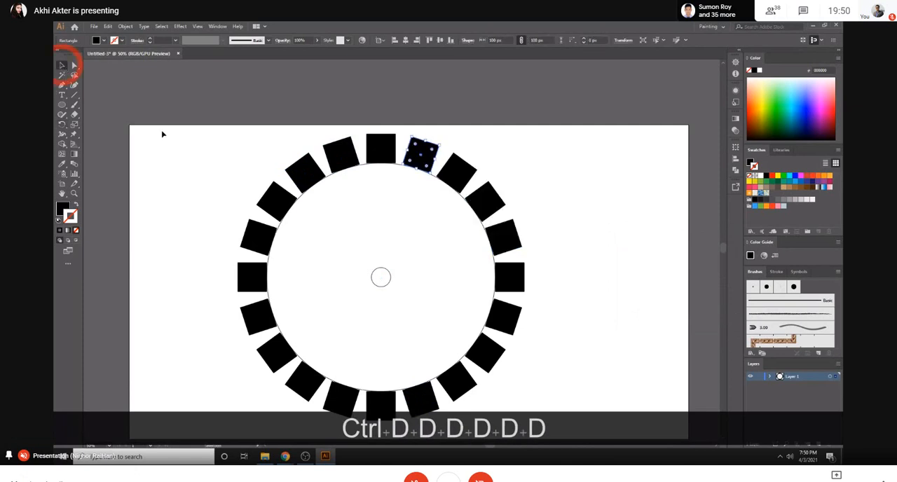
click(172, 136)
scroll(374, 243, down, 1)
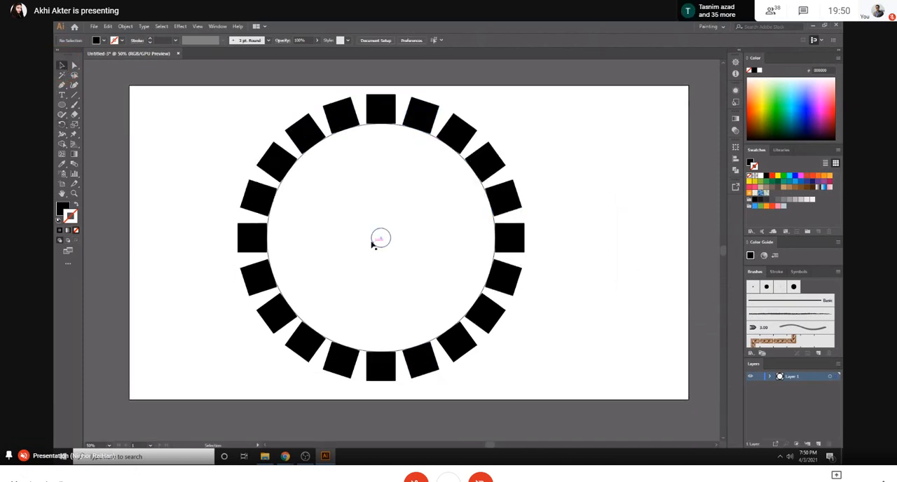
mouse_move(285, 456)
click(238, 410)
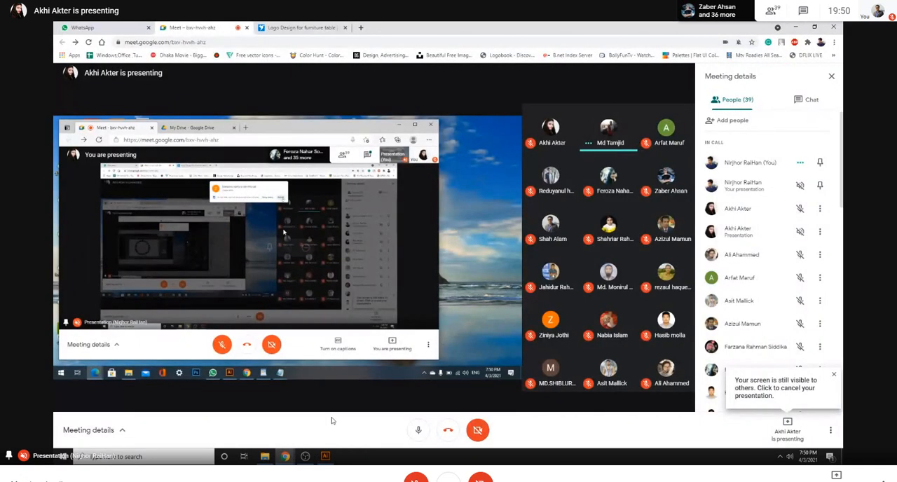
click(325, 456)
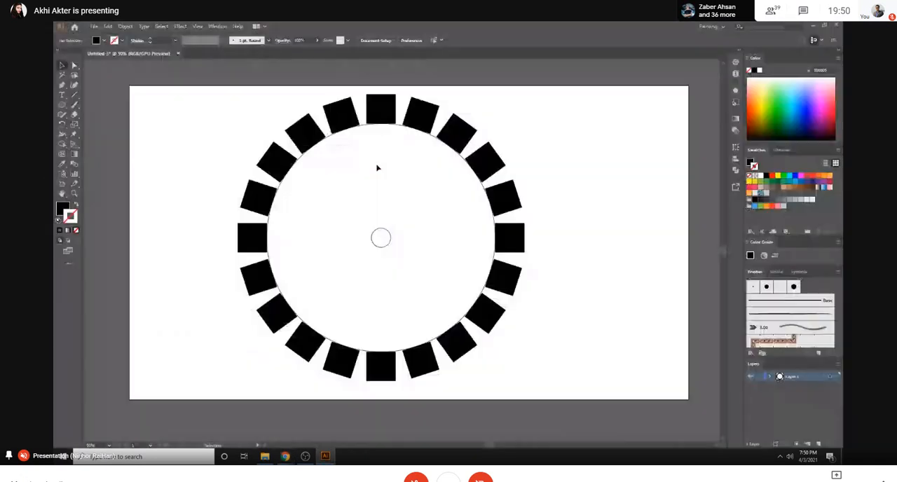
- Delete the large guide circle and the small centre circle inside the ring of squares
click(365, 125)
key(Delete)
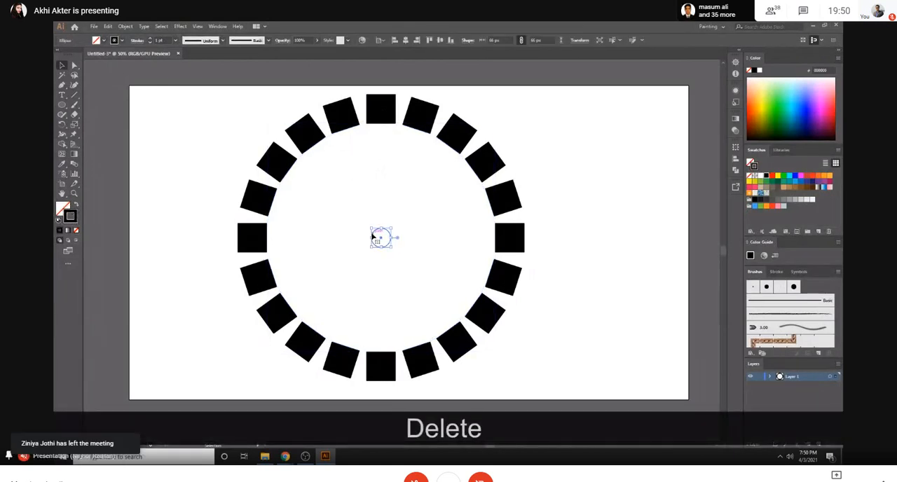
- Scale the whole ring of squares down to about a third and move it into the artboard's upper-left corner
drag(184, 85, 596, 422)
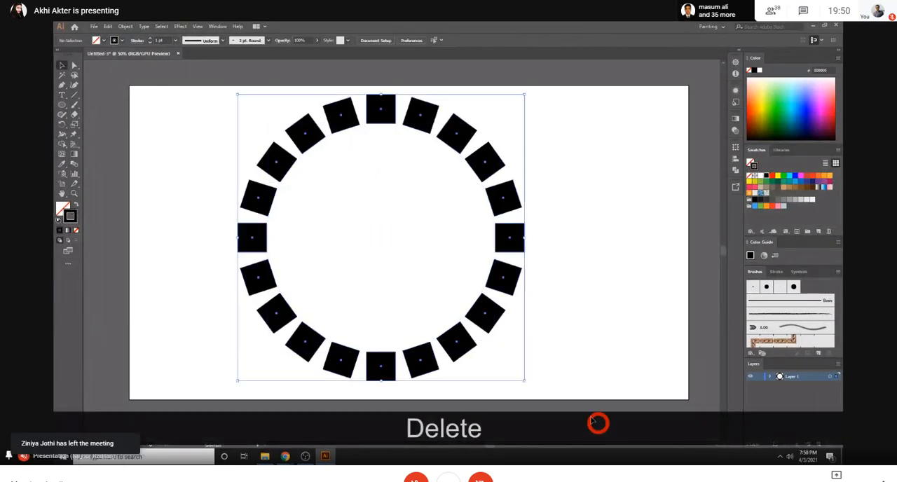
drag(524, 381, 432, 288)
click(265, 157)
drag(288, 170, 463, 307)
drag(425, 243, 221, 118)
click(337, 128)
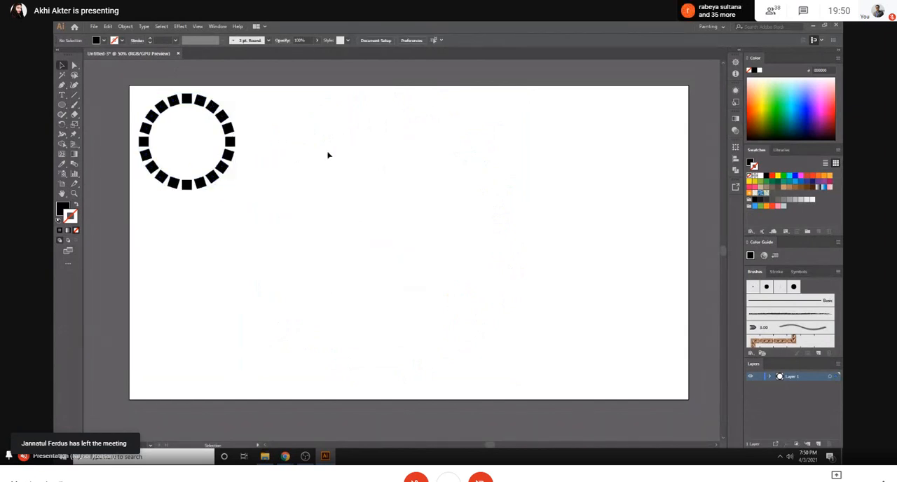
- Draw a black circle about 94 px wide mid-artboard and place a copy directly beside it
click(61, 105)
mouse_move(354, 235)
mouse_down()
mouse_move(366, 248)
mouse_move(395, 234)
mouse_move(389, 239)
mouse_up()
click(62, 64)
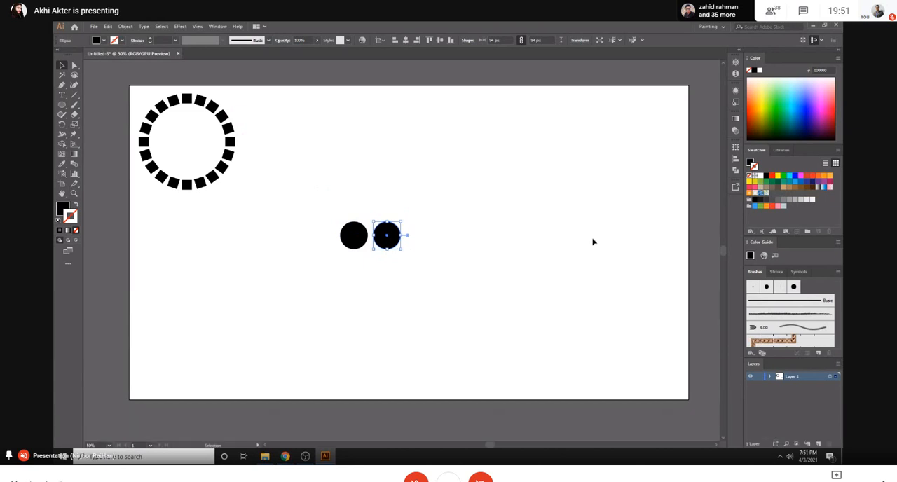
- Repeat the circle's copy move until ten evenly spaced circles form a horizontal row
key(ctrl)
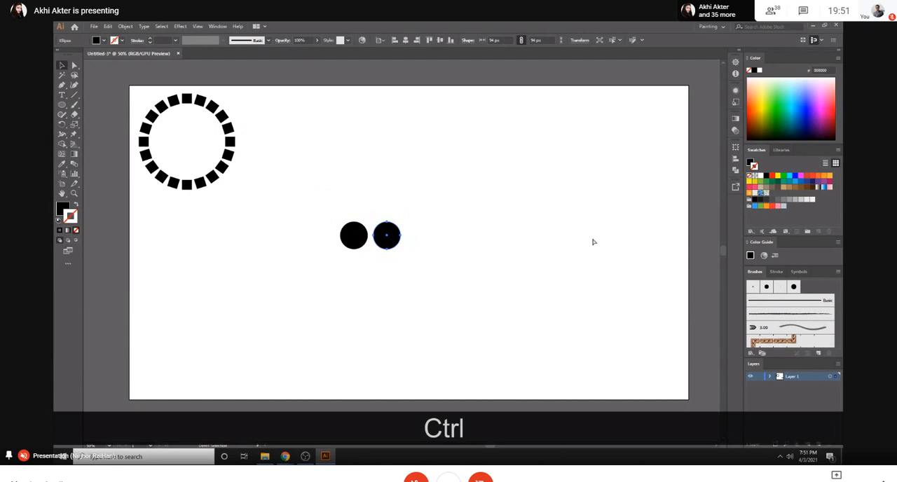
key(ctrl+d)
key(ctrl+d)
key(ctrl+d)
key(ctrl+d)
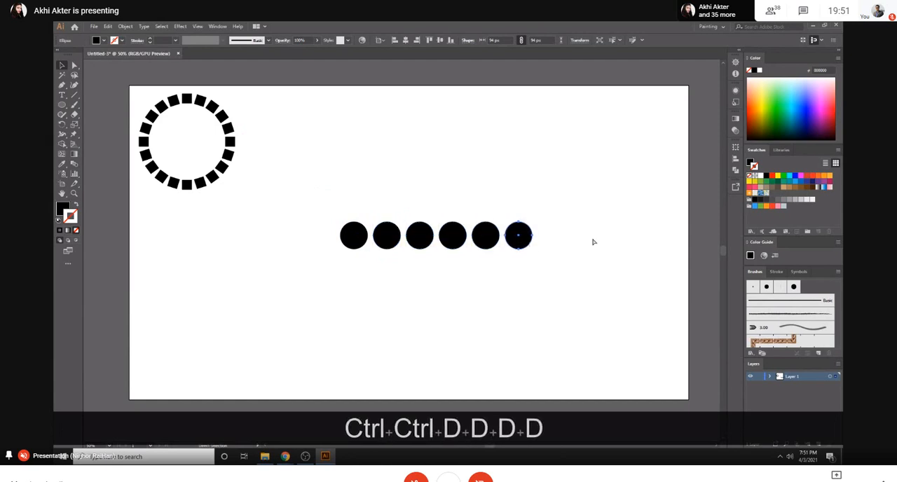
key(ctrl+d)
key(ctrl+d)
key(ctrl+d)
key(ctrl+d)
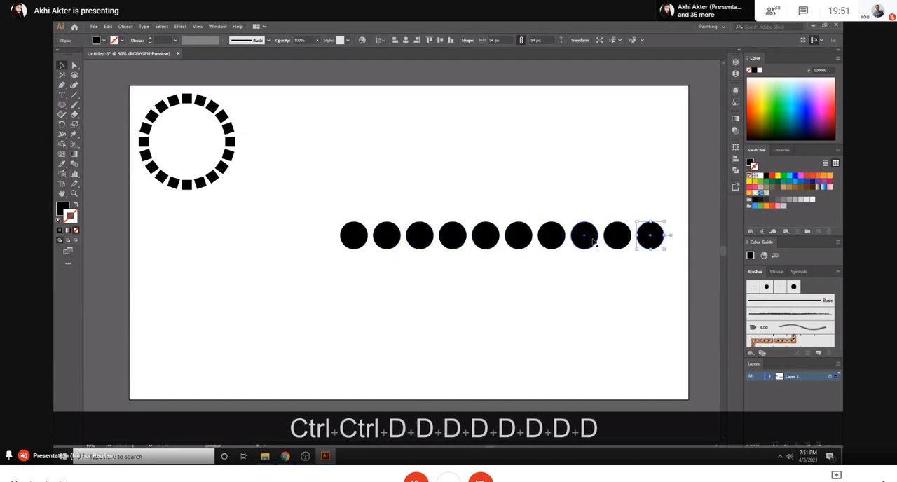
- Delete the entire row of black circles
drag(325, 205, 679, 266)
key(Delete)
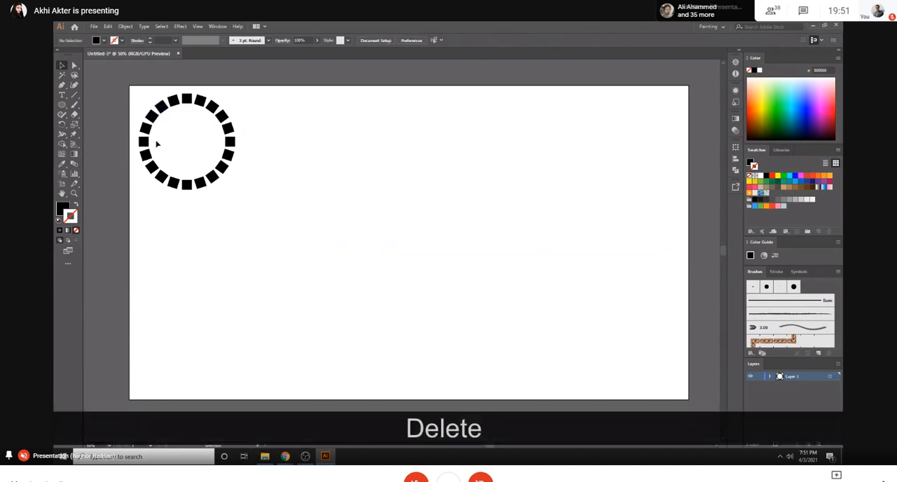
- Draw a black circle about 520 px wide and a vertical line about 90 px long rising from its top
click(62, 104)
drag(443, 227, 518, 262)
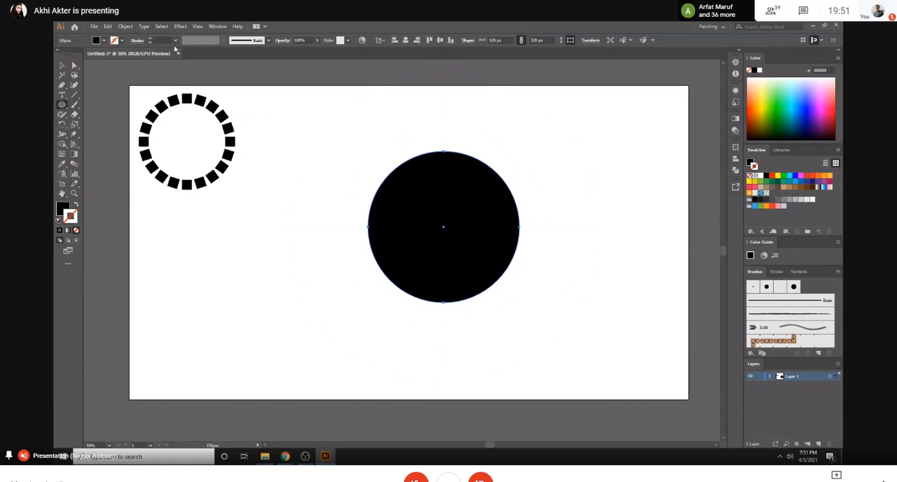
click(75, 95)
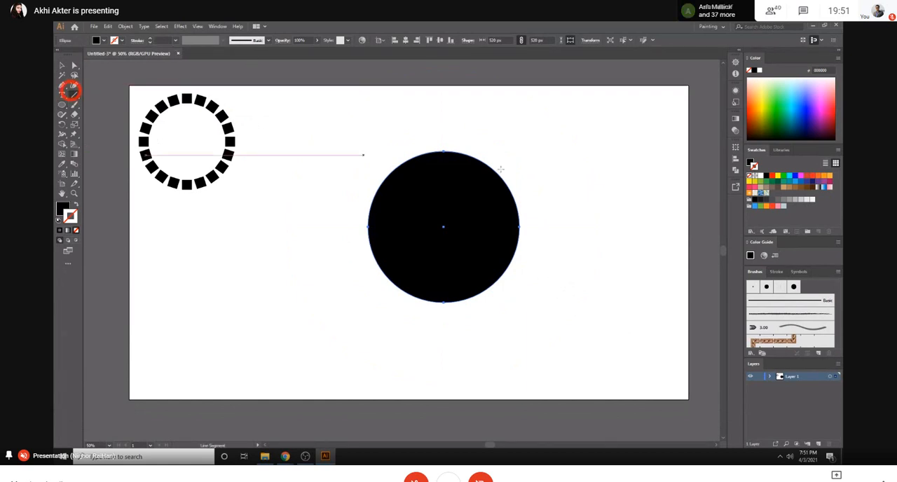
drag(443, 227, 443, 150)
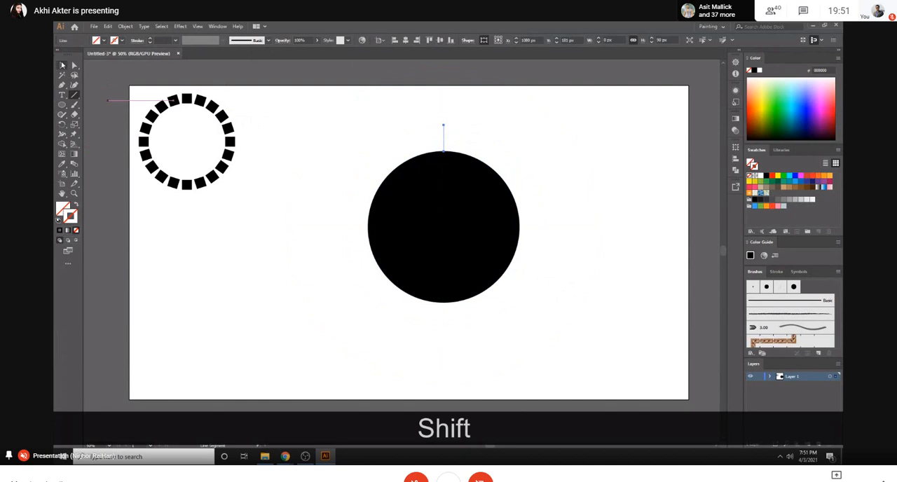
- Switch to the Google Meet call, admit the waiting participant and return to Illustrator
mouse_move(285, 456)
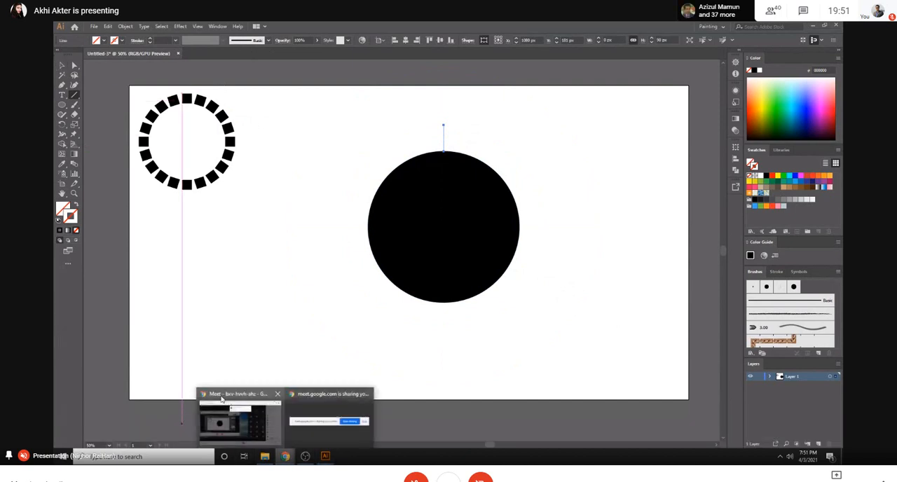
click(221, 398)
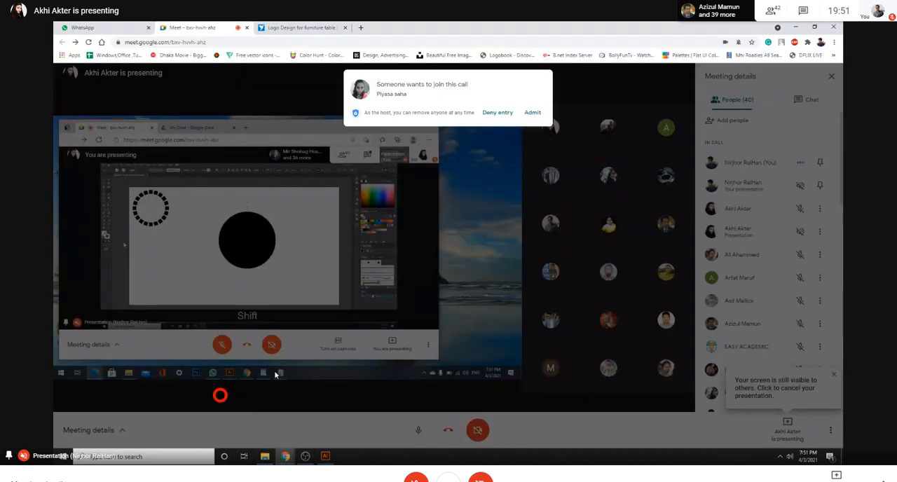
click(533, 112)
click(324, 457)
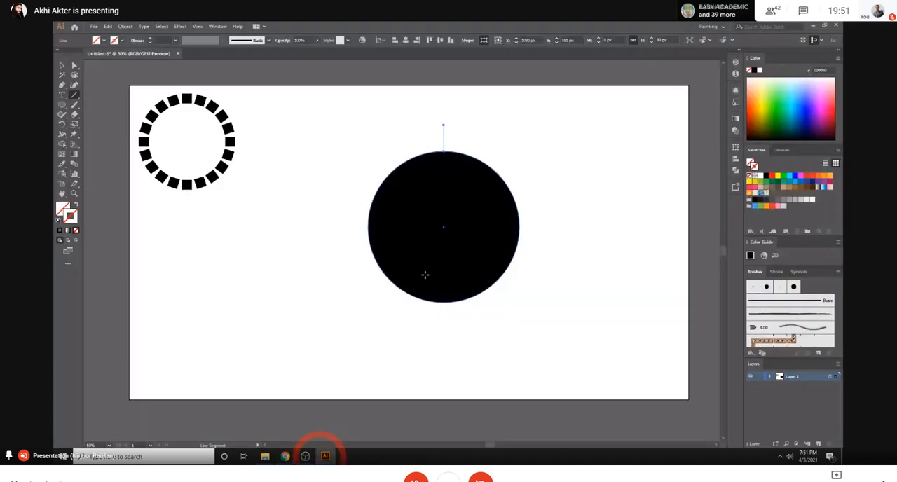
- Give the vertical line above the circle a black stroke of 28 pt
key(ctrl+equal)
key(ctrl+equal)
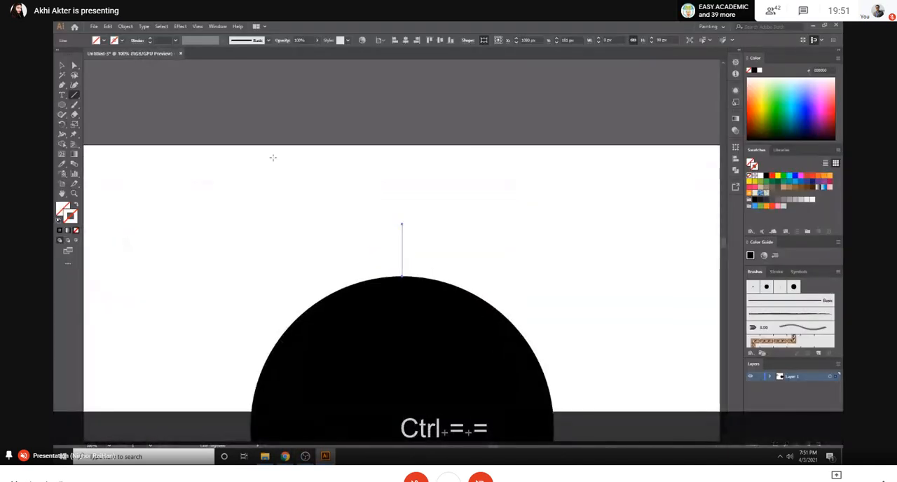
click(63, 66)
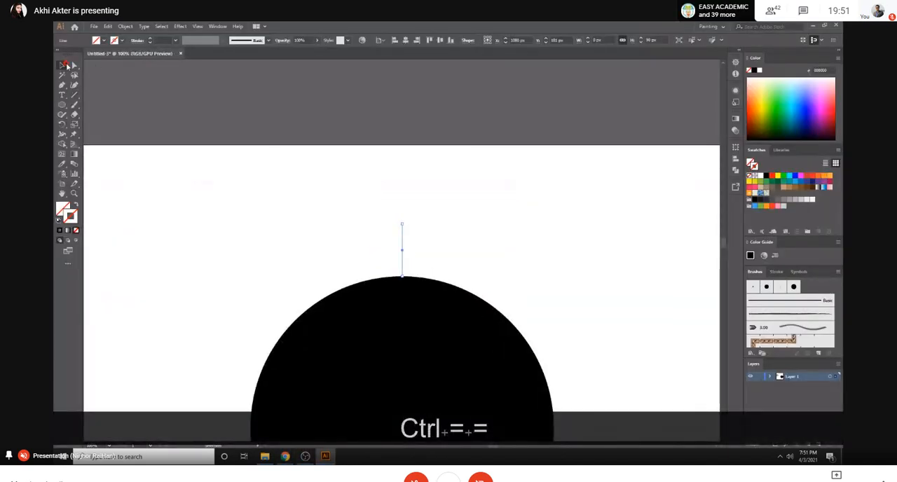
click(484, 226)
click(402, 252)
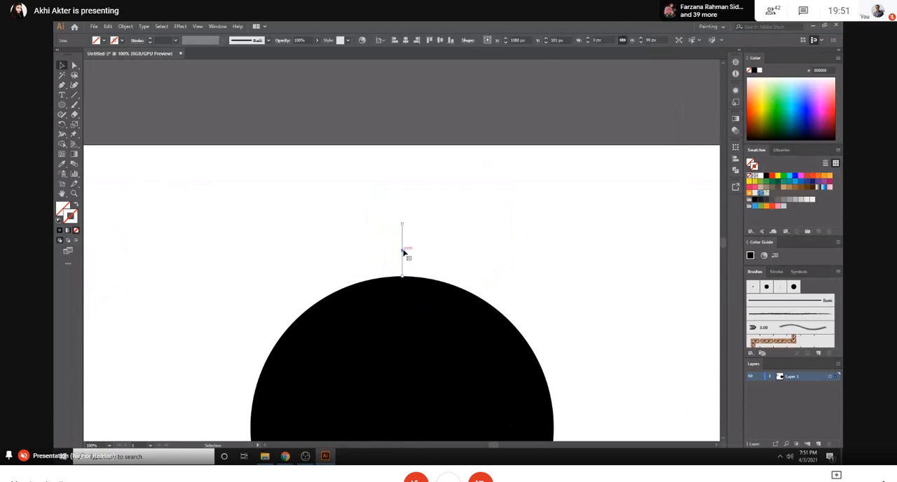
click(148, 40)
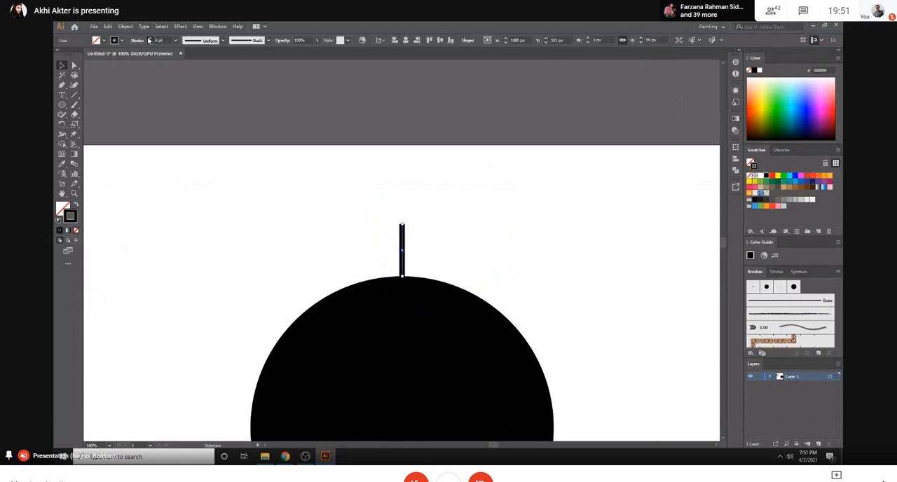
- Apply a triangular tapered width profile to the line and rotate it 180° so the spike points upward
click(222, 41)
click(194, 105)
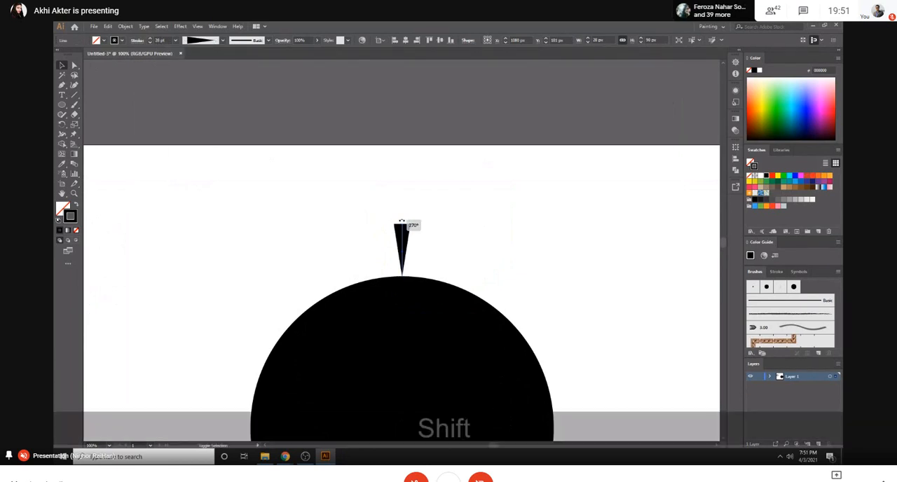
shift+click(408, 290)
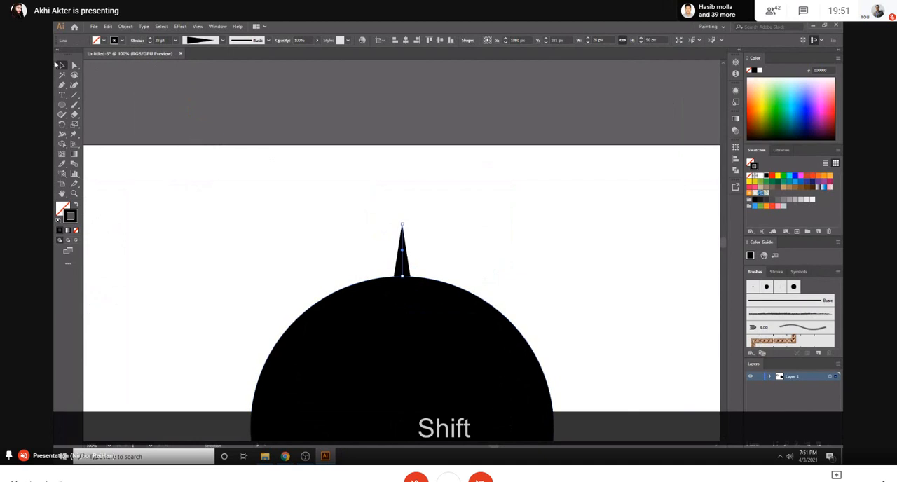
- Swap the large circle's fill and stroke so that it has only a black outline
click(279, 211)
click(373, 310)
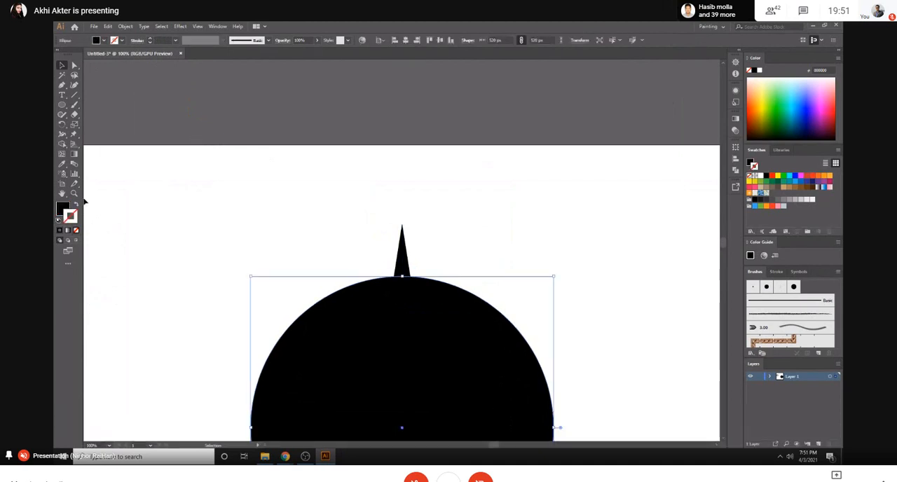
key(shift+x)
- Expand the appearance of the tapered spike above the circle into a filled shape
click(383, 260)
click(399, 254)
click(121, 26)
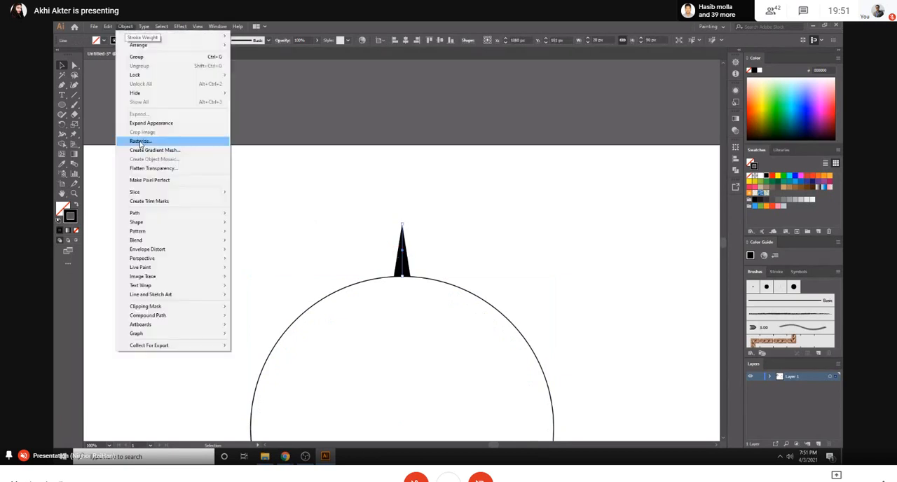
click(145, 125)
scroll(361, 203, down, 2)
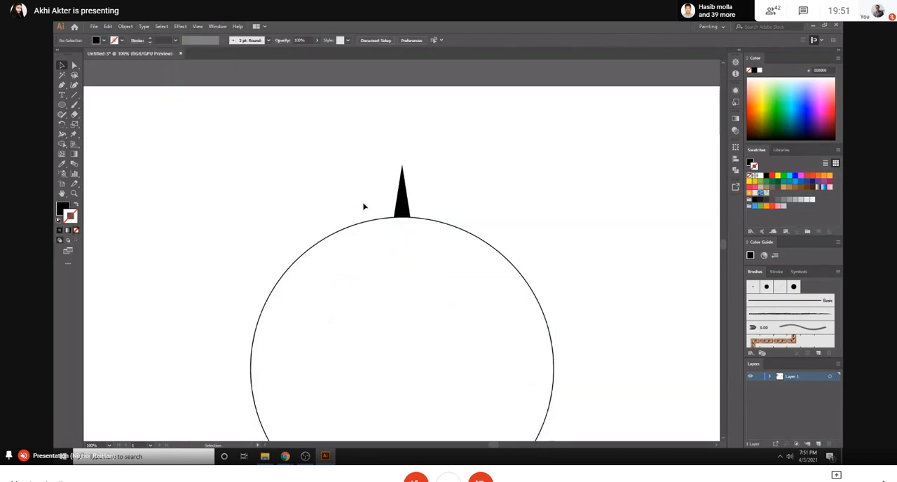
key(ctrl+minus)
key(ctrl+minus)
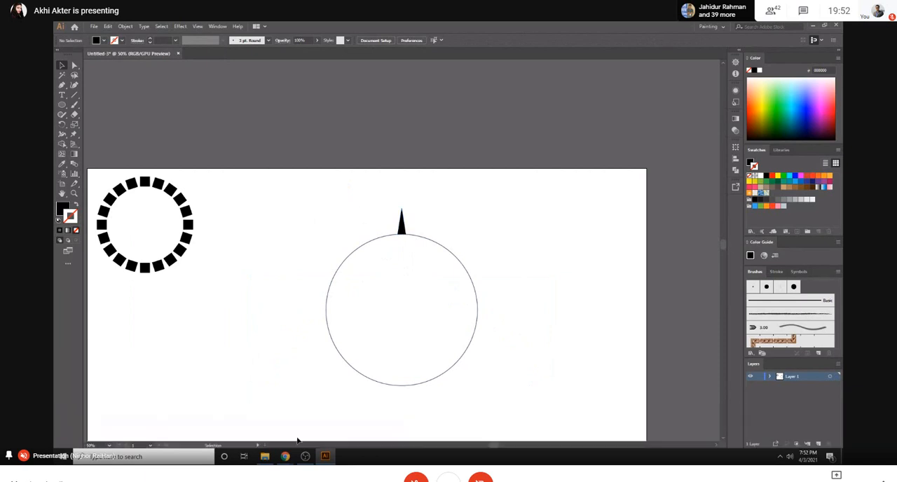
- Switch to Chrome and run a Google image search for "retro logo" in a new tab
mouse_move(285, 455)
click(278, 426)
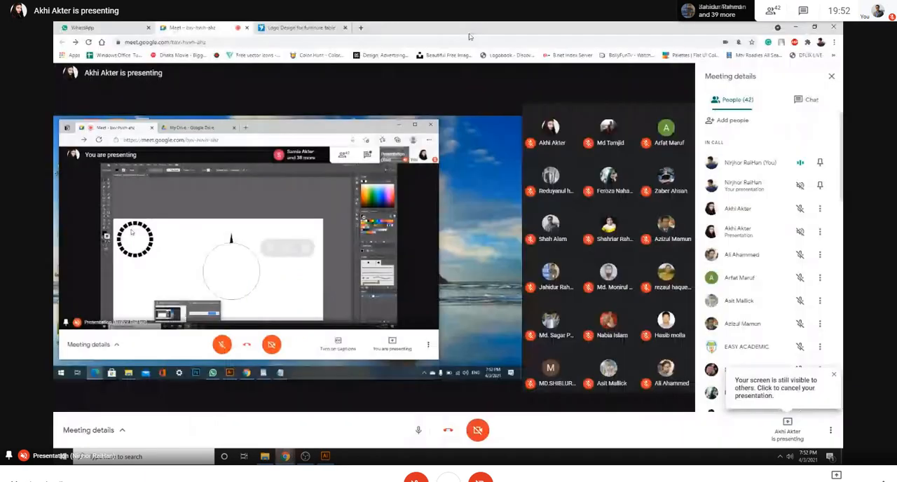
click(360, 27)
text(retr)
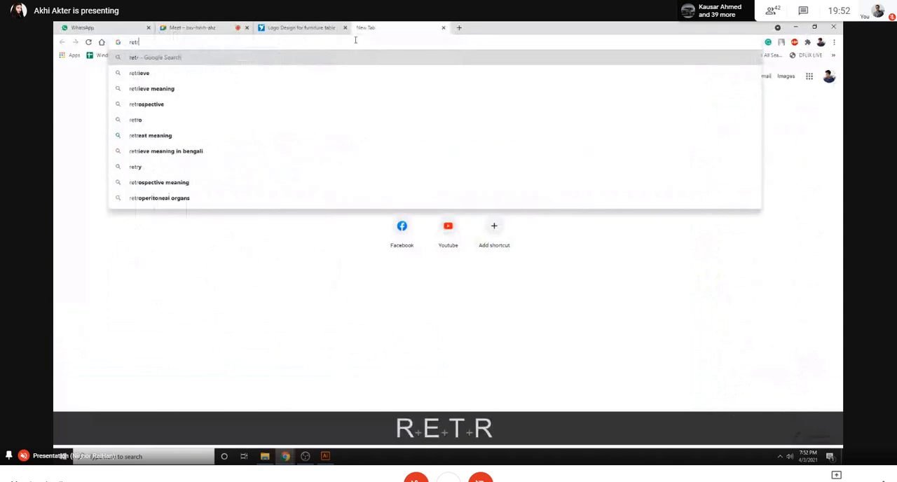
text(o logo)
key(Return)
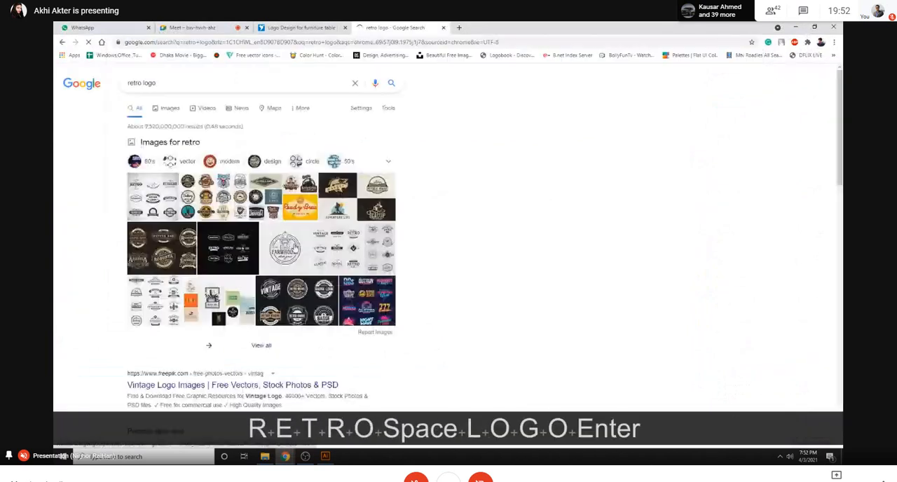
click(168, 143)
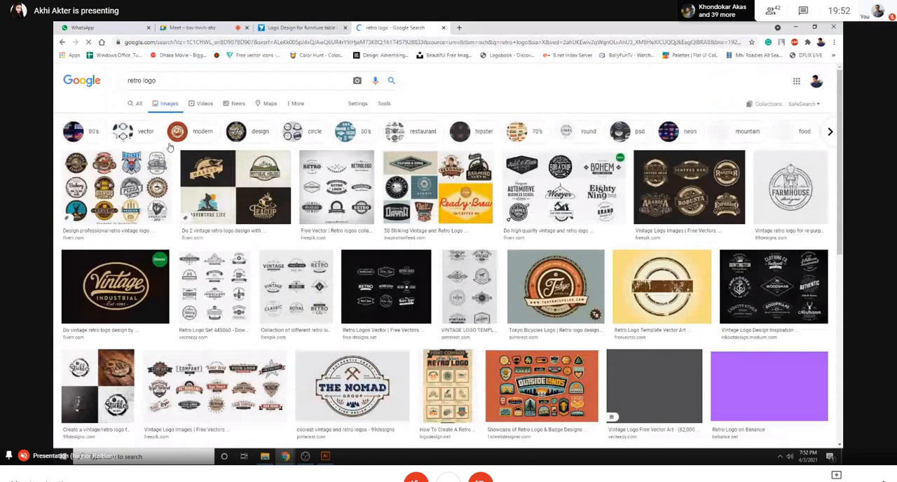
- Open the Vintage Logo Images result on Freepik and view its set of vintage coffee badges and emblems
scroll(432, 242, down, 1)
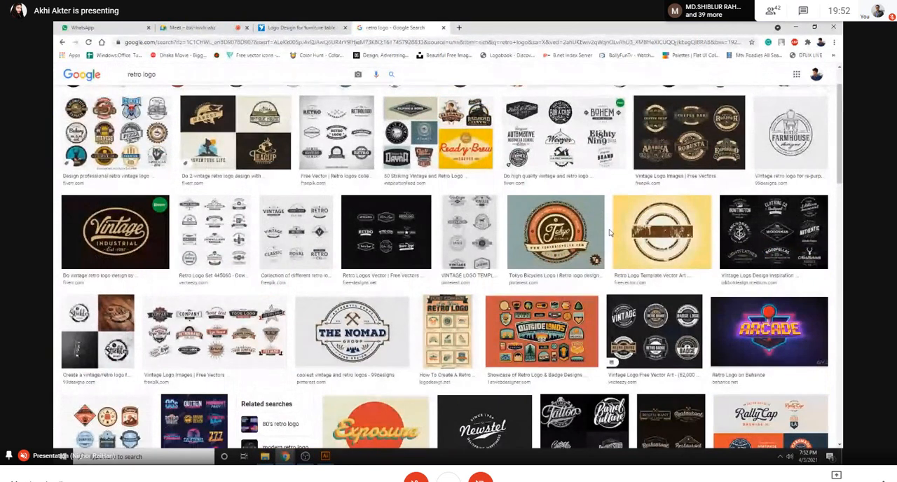
click(683, 137)
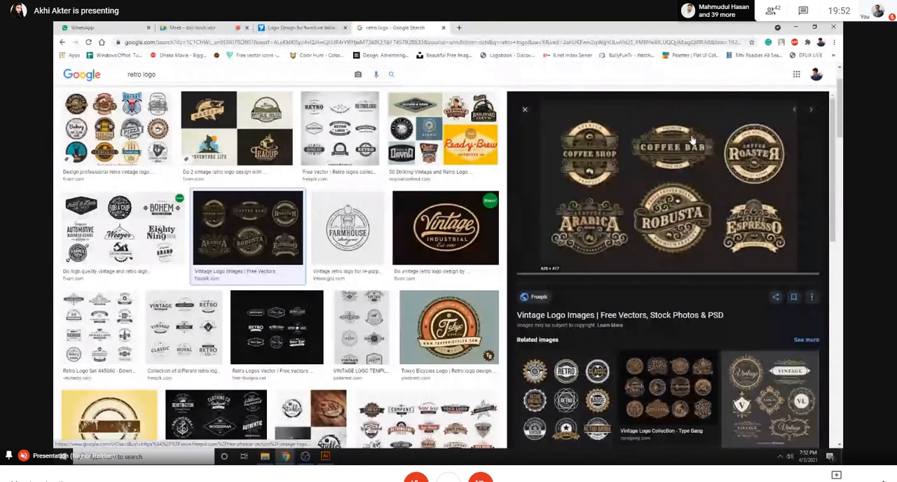
click(667, 211)
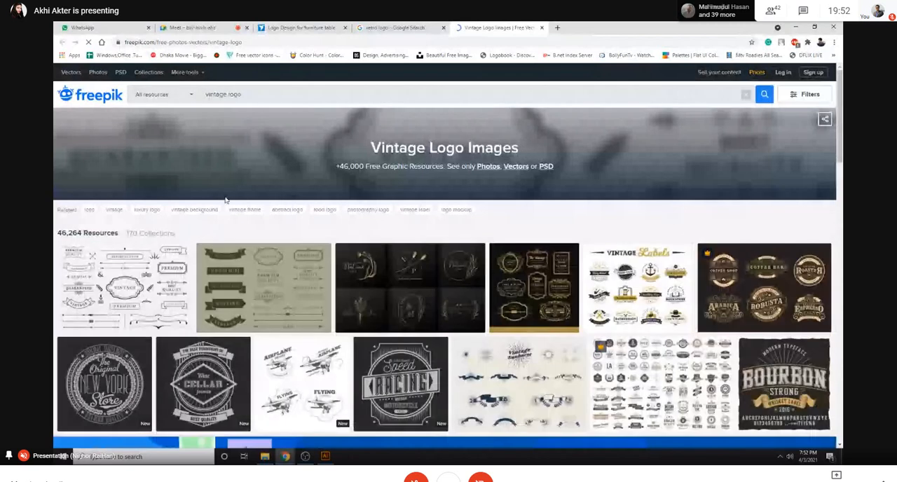
scroll(423, 252, down, 2)
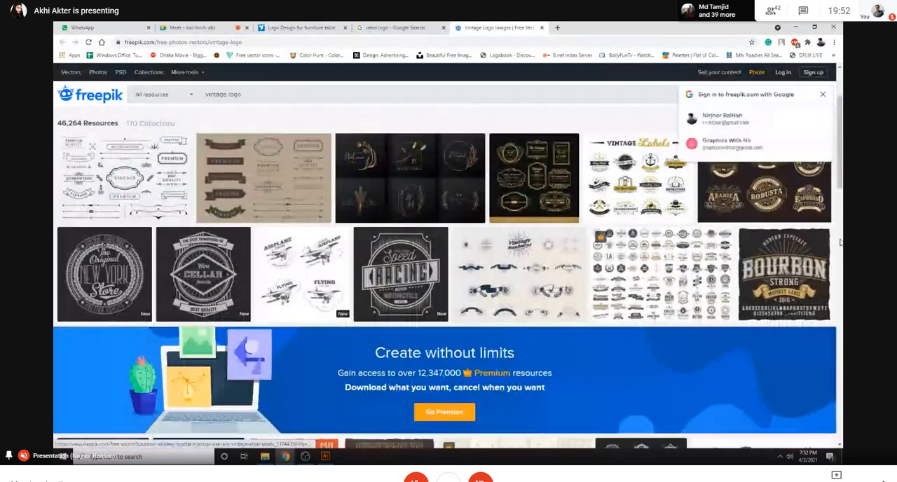
click(749, 189)
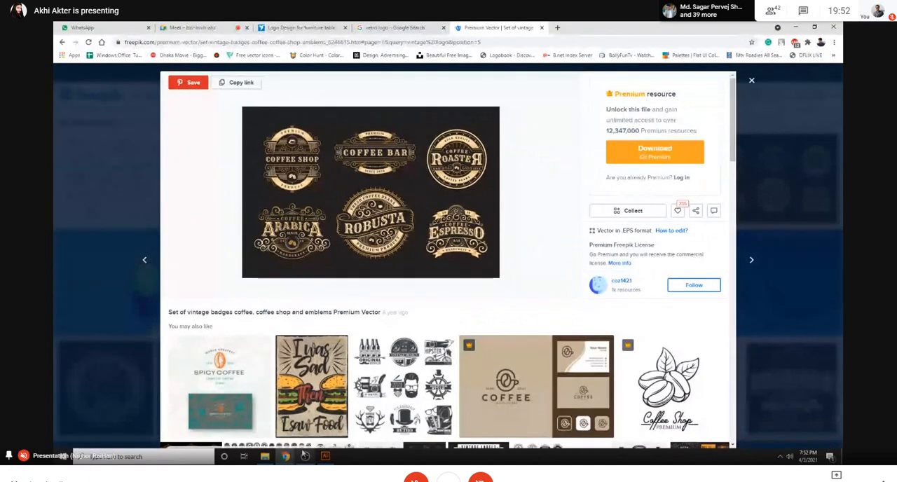
- Return to Illustrator and draw an outlined circle about 66 px wide at the large circle's centre, with no fill
click(326, 456)
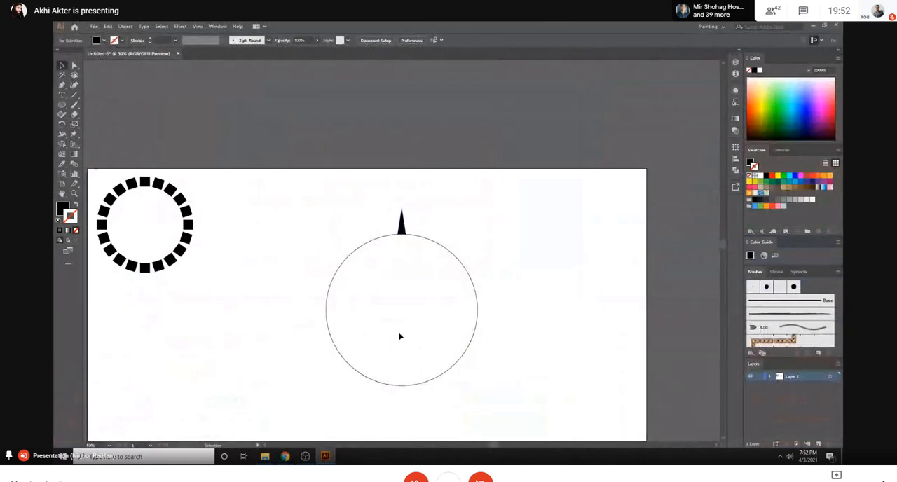
click(62, 104)
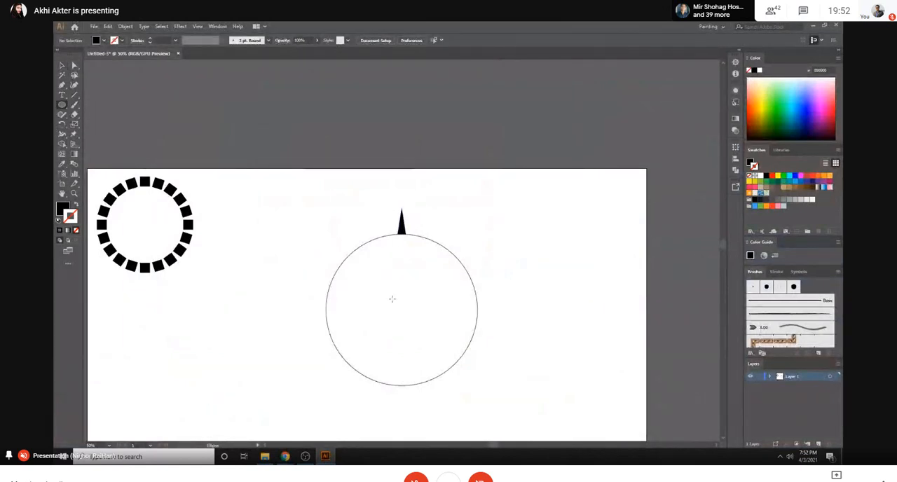
drag(403, 309, 411, 316)
click(61, 66)
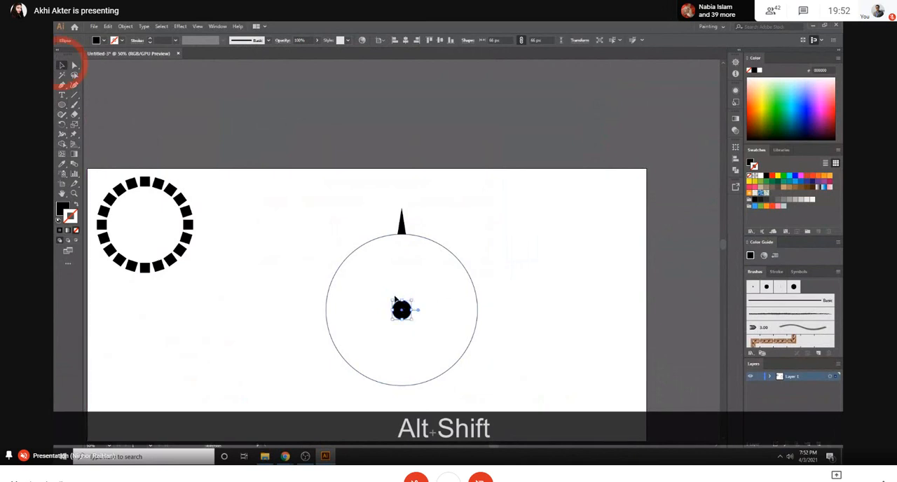
click(76, 204)
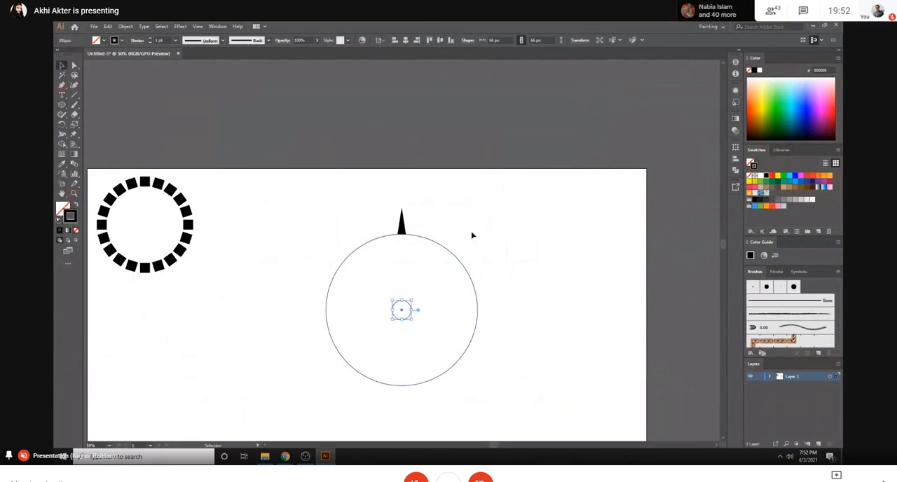
- Centre-align the small circle with the large circle, using the large circle as the key object
click(364, 244)
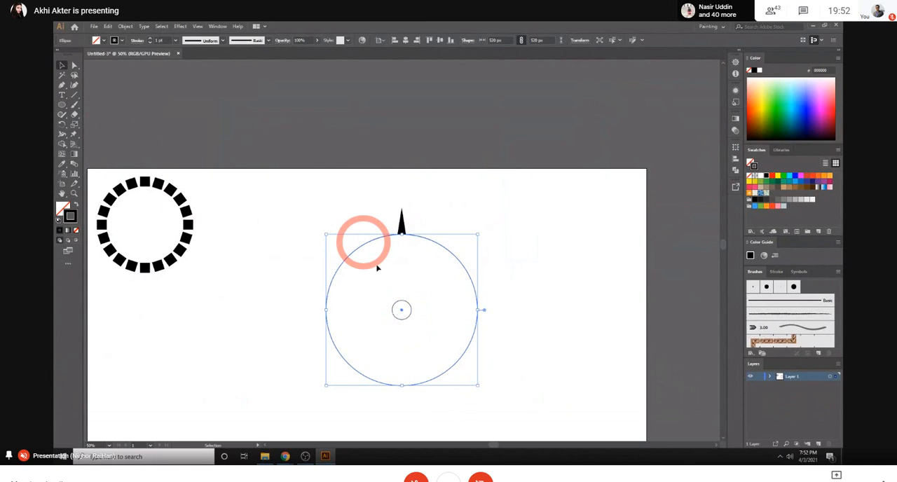
shift+click(411, 309)
click(406, 40)
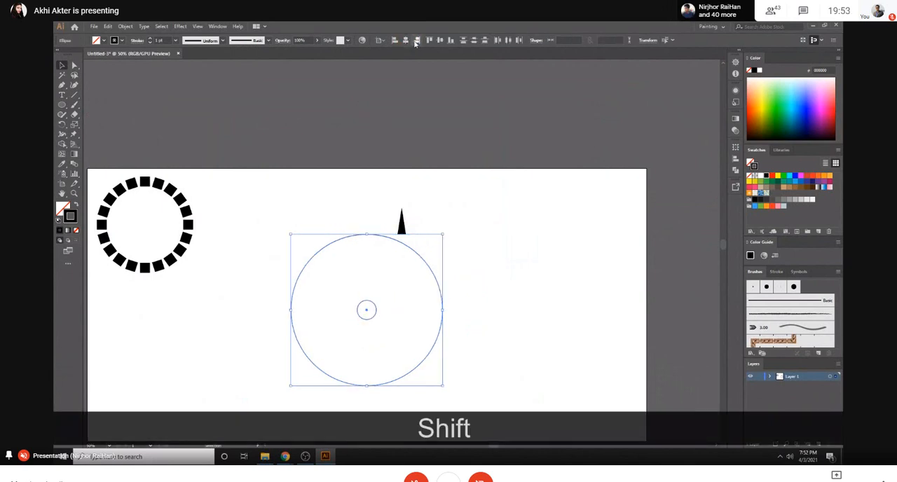
key(ctrl+z)
click(440, 40)
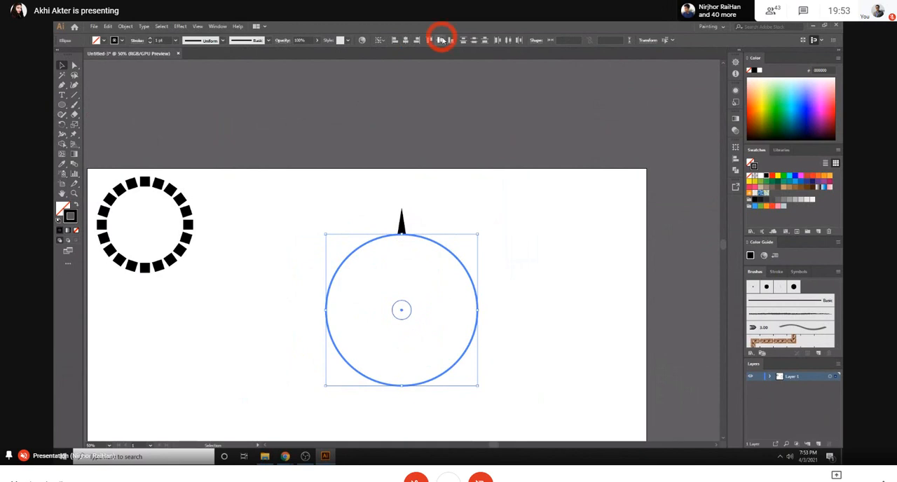
click(472, 187)
- Make a copy of the spike rotated by 360/36 degrees about the circle's centre
click(400, 223)
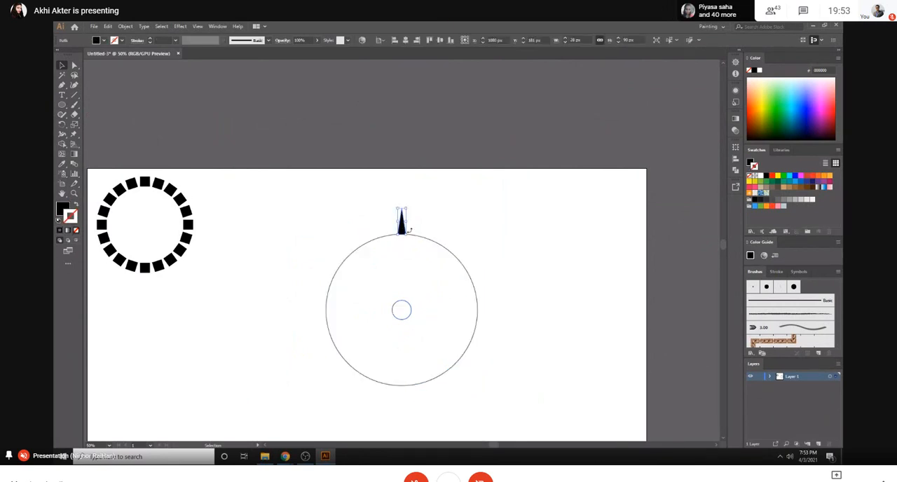
key(ctrl+equal)
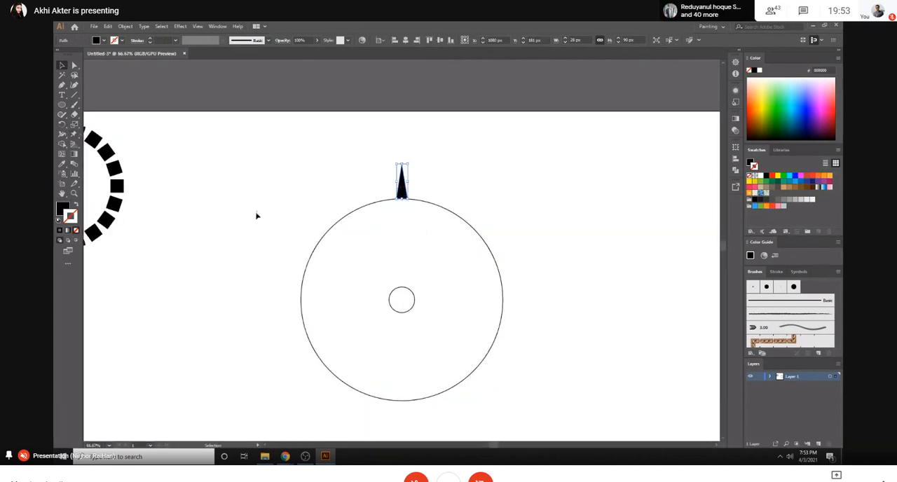
click(62, 124)
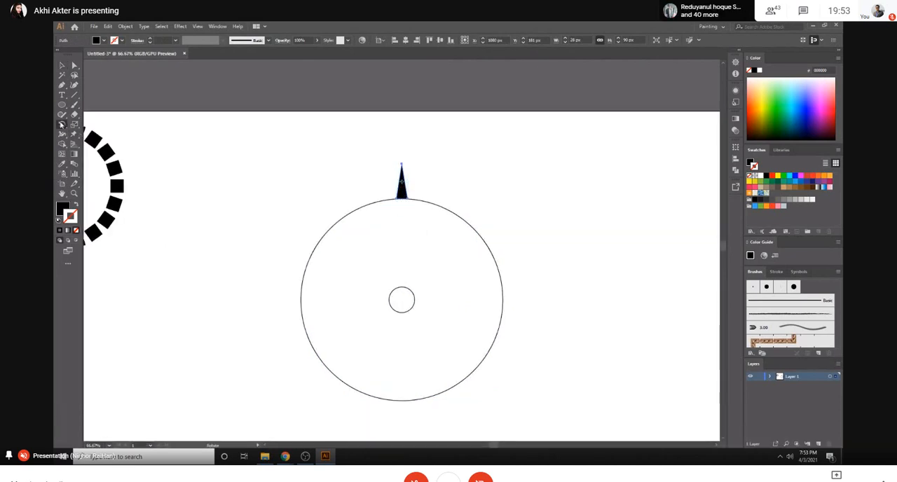
key(alt)
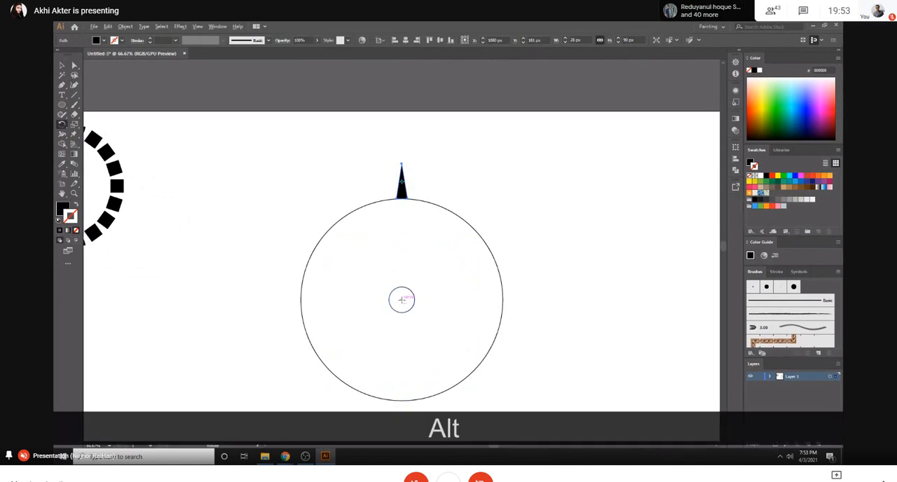
alt+click(402, 300)
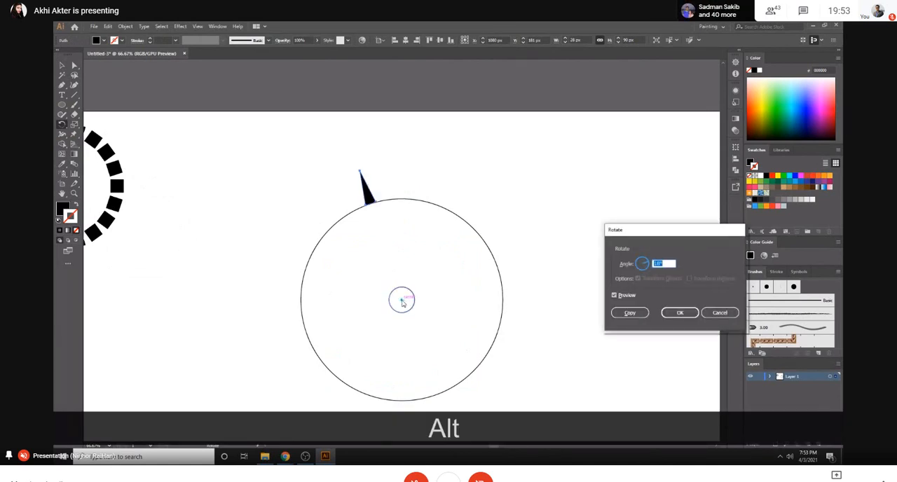
drag(665, 265, 638, 270)
text(3)
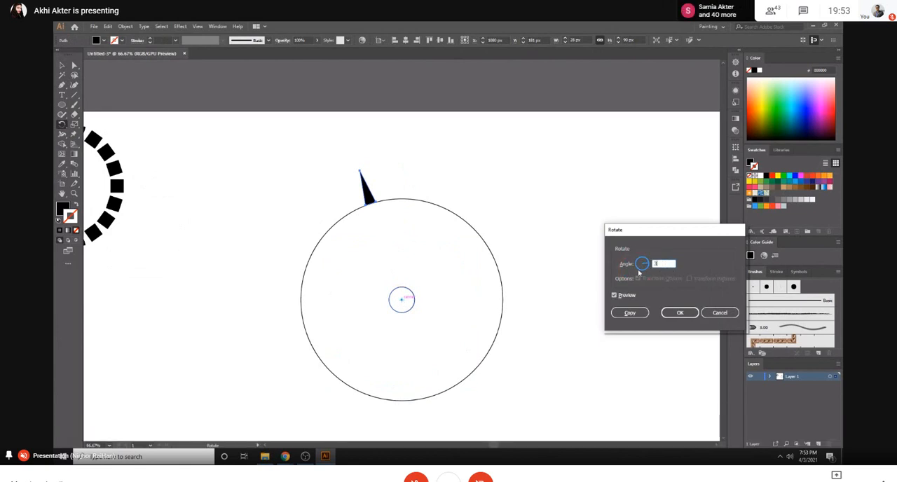
text(60/36)
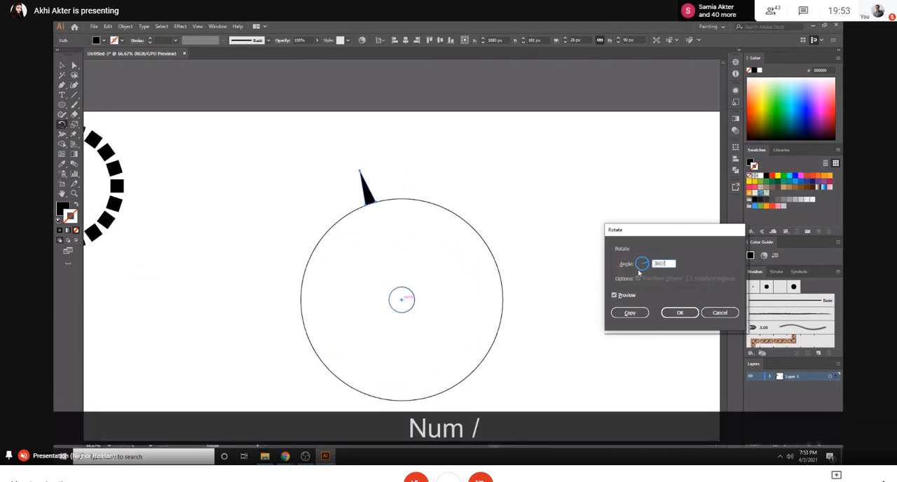
click(630, 315)
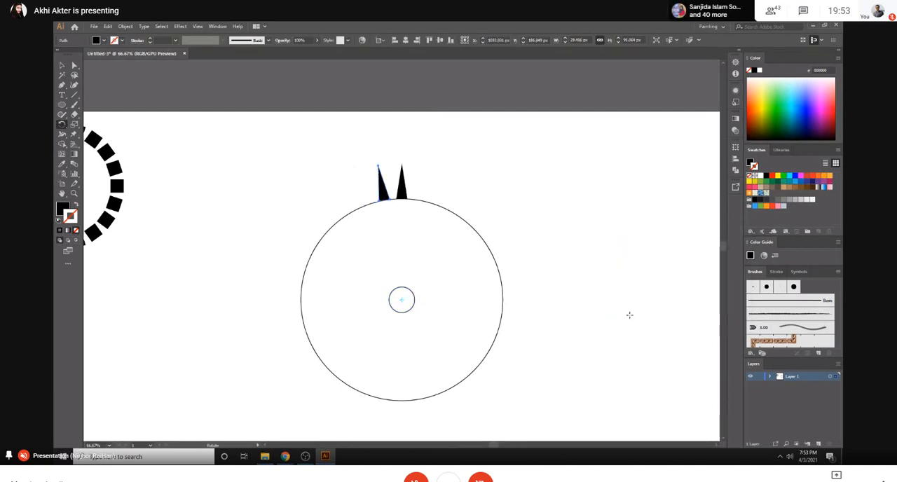
- Repeat the rotated copy until the spikes form a complete ring around the large circle, and deselect
key(ctrl+d)
key(ctrl+d)
key(ctrl+d)
key(ctrl+d)
key(ctrl+d)
key(ctrl+d)
key(ctrl+d)
key(ctrl+d)
key(ctrl+d)
key(ctrl+d)
key(ctrl+d)
key(ctrl+d)
key(ctrl+d)
key(ctrl+d)
key(ctrl+d)
key(ctrl+d)
key(ctrl+d)
key(ctrl+d)
key(ctrl+d)
key(ctrl+d)
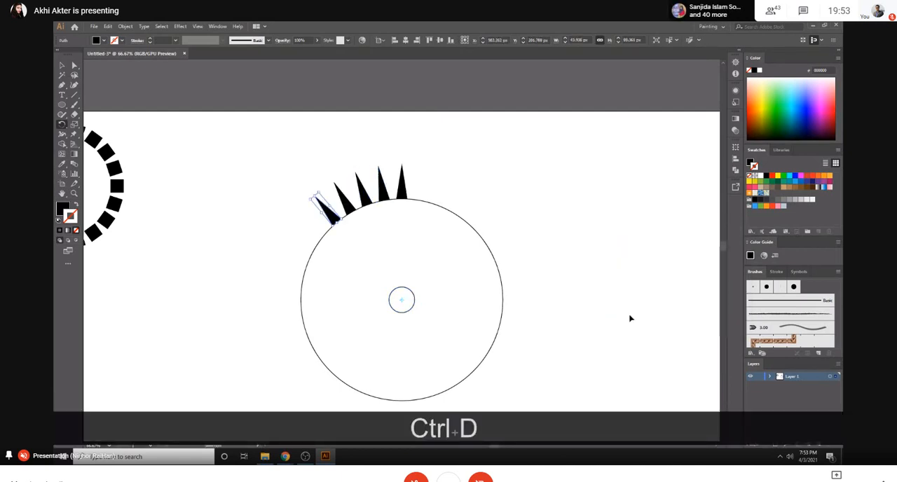
key(ctrl+d)
key(ctrl+d)
key(ctrl+d)
key(ctrl+d)
key(ctrl+d)
key(ctrl+d)
key(ctrl+d)
key(ctrl+d)
key(ctrl+d)
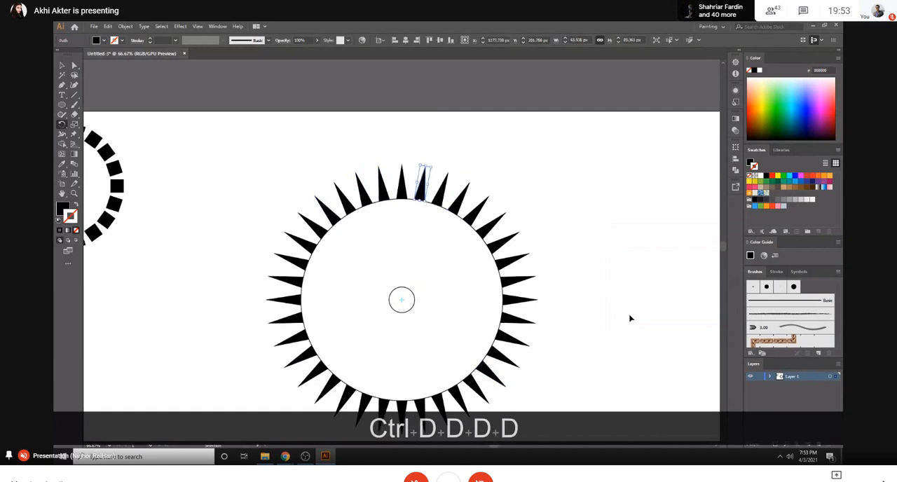
click(61, 65)
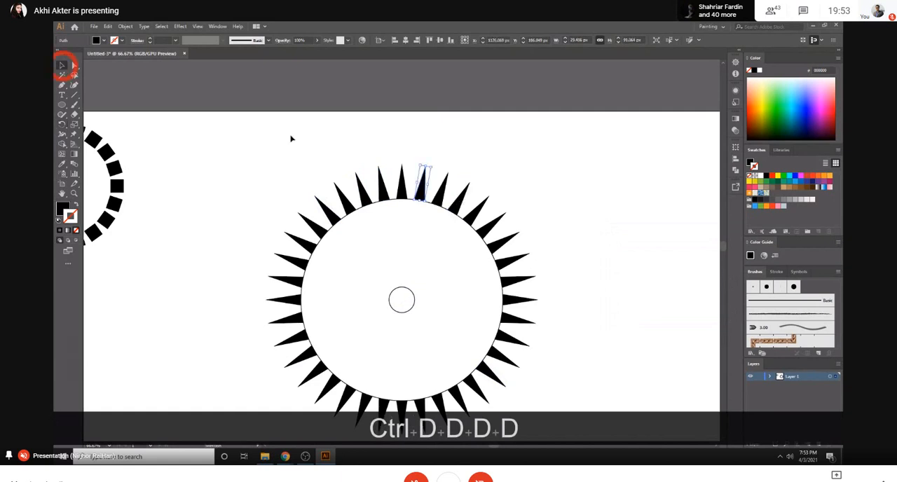
click(352, 154)
- Delete the small centre circle and the large guide circle, keeping only the ring of spikes
scroll(352, 155, down, 2)
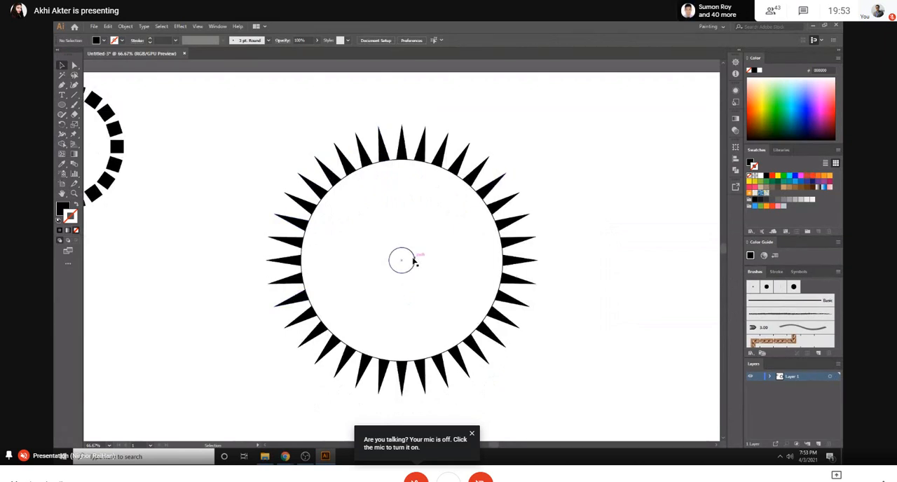
click(414, 260)
key(Delete)
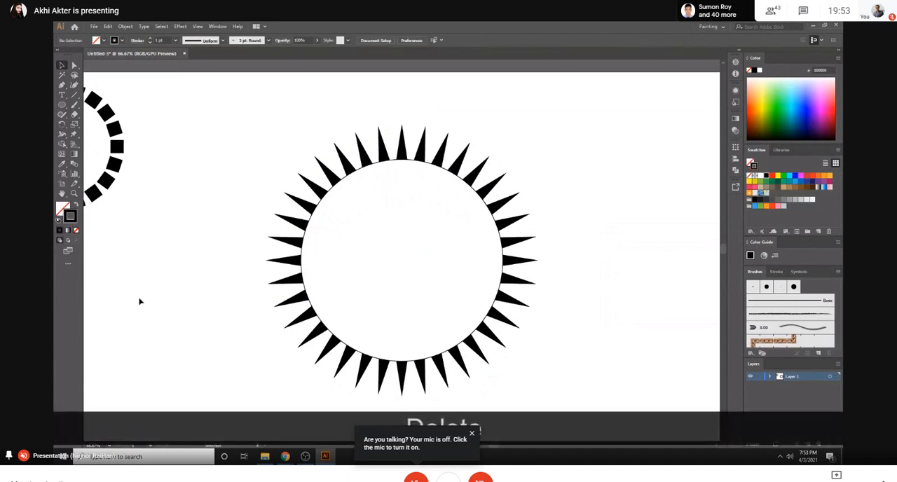
click(346, 181)
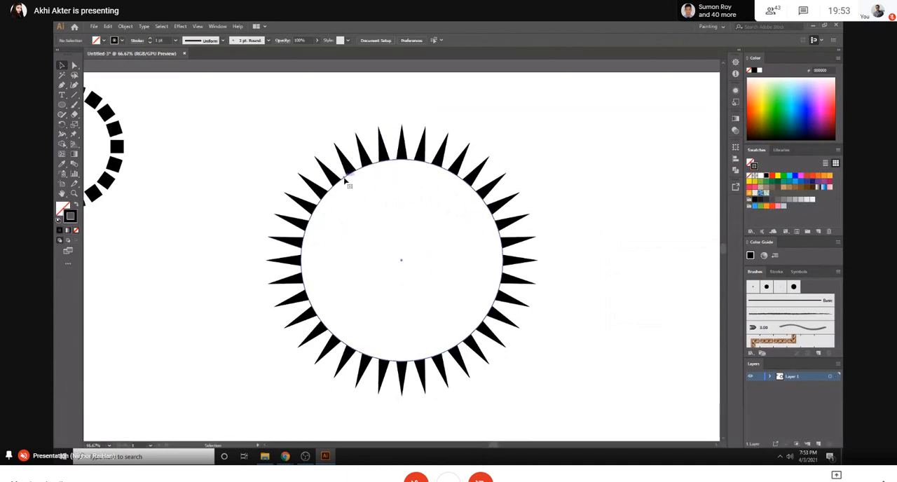
key(Delete)
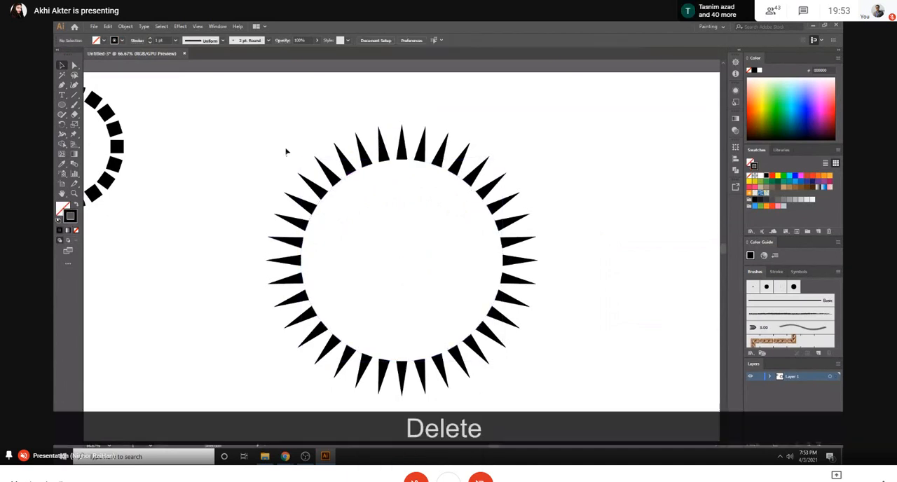
- Scale the whole ring of spikes down proportionally about its centre, and deselect it
drag(259, 110, 589, 415)
drag(538, 394, 455, 310)
click(549, 242)
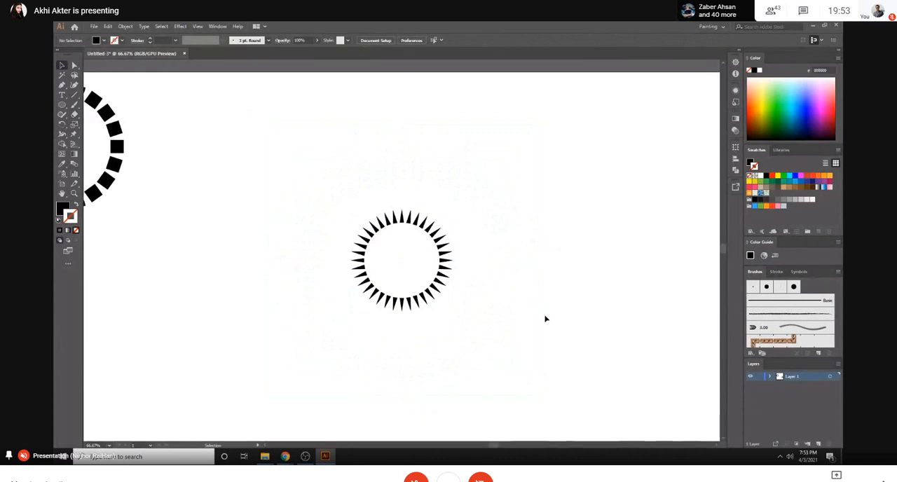
- Switch to Chrome and look over the vintage coffee badges and the retro logo image results as references
mouse_move(285, 456)
click(260, 425)
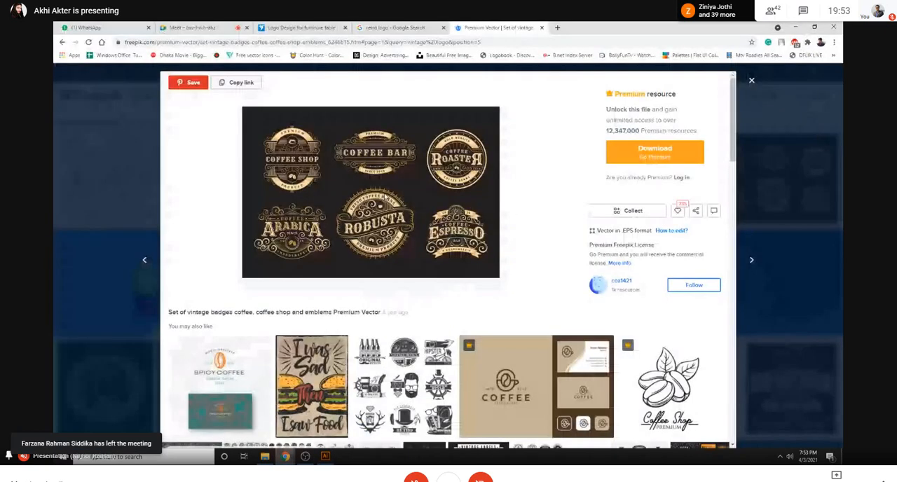
click(193, 28)
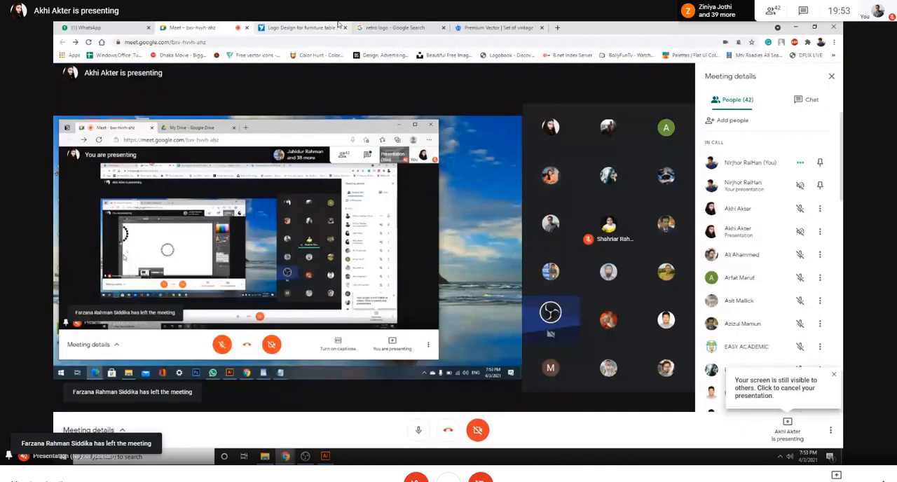
click(407, 27)
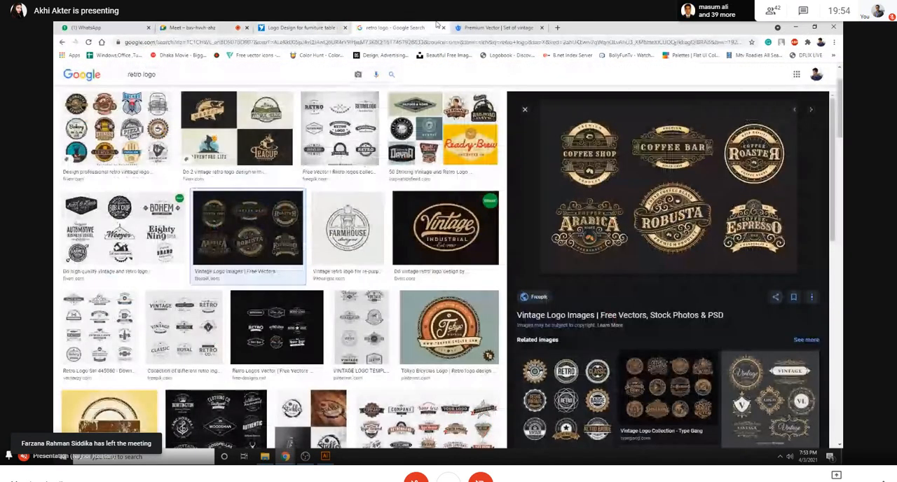
- Return to Illustrator, move the small ring of spikes up and to the right on the artboard, and deselect
key(alt+Tab)
drag(328, 190, 553, 110)
click(529, 288)
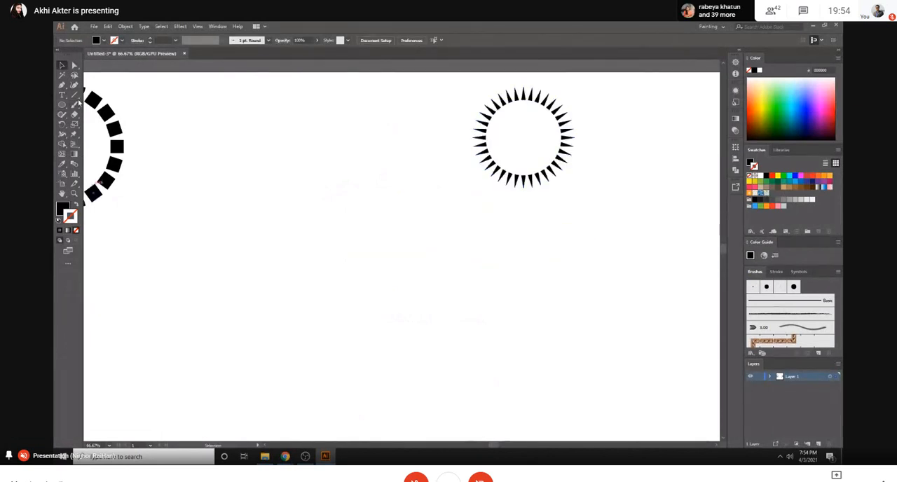
- Undo the ring edits and rotated copies until only the single spike and the two guide circles remain
key(ctrl+z)
key(ctrl+z)
key(ctrl+z)
key(ctrl+z)
key(ctrl+z)
key(ctrl+z)
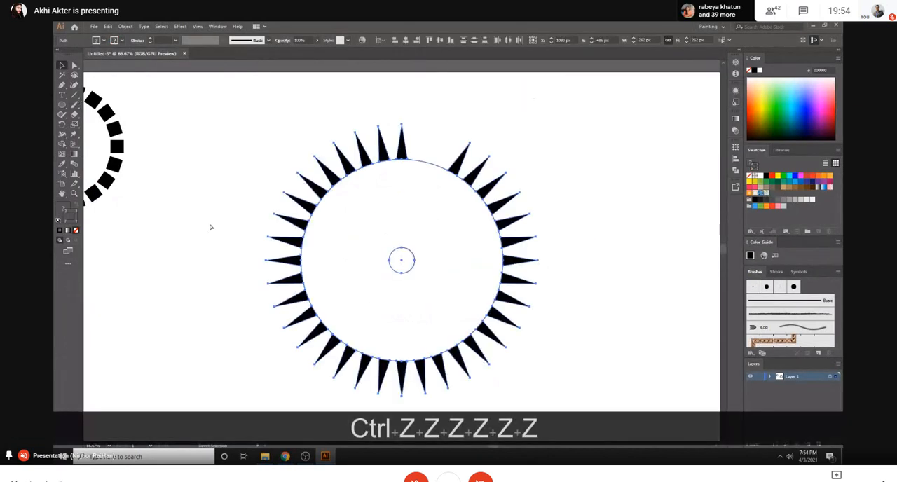
key(ctrl+z)
key(ctrl+z)
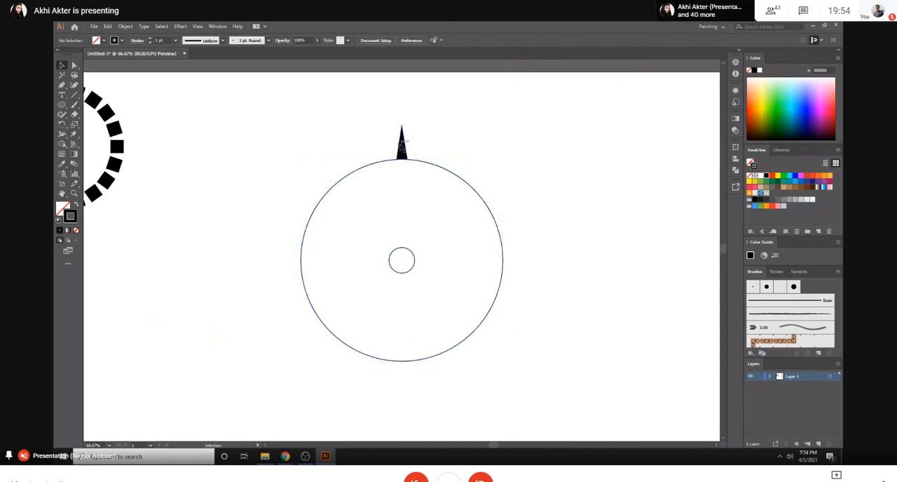
- Make a copy of the spike rotated by 360/5 degrees about the small circle's centre
click(402, 146)
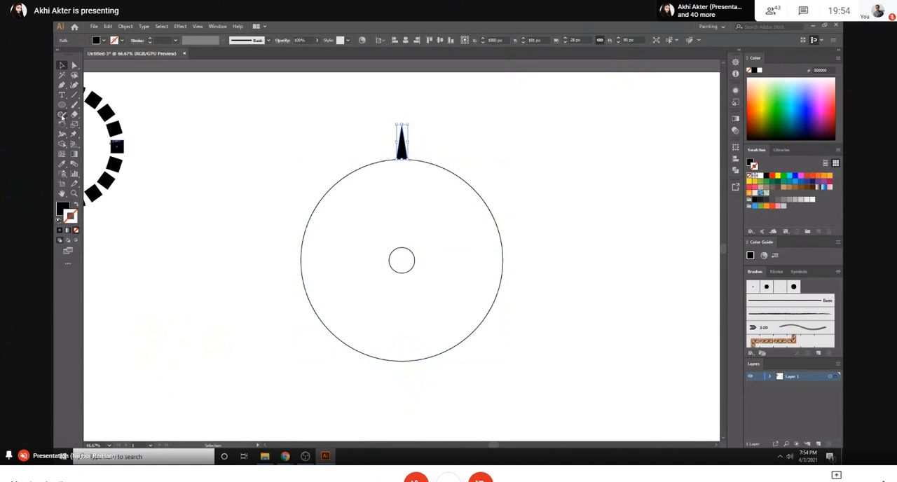
click(61, 124)
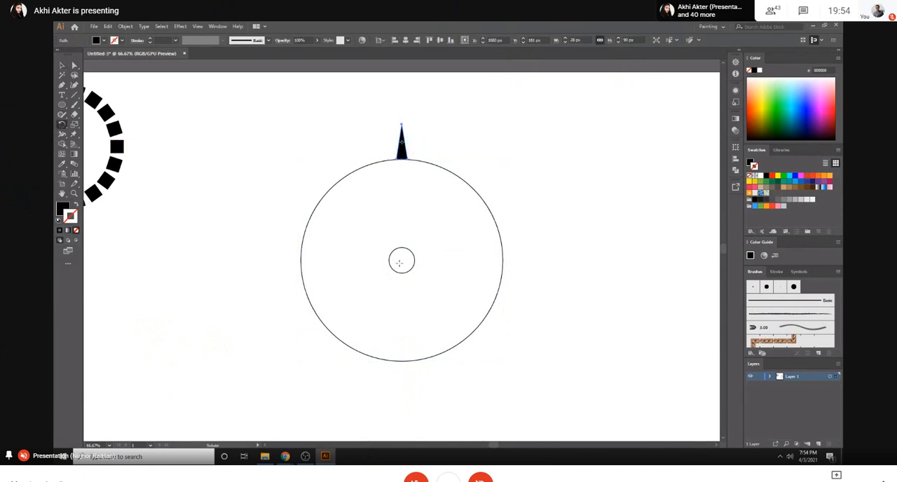
key(alt)
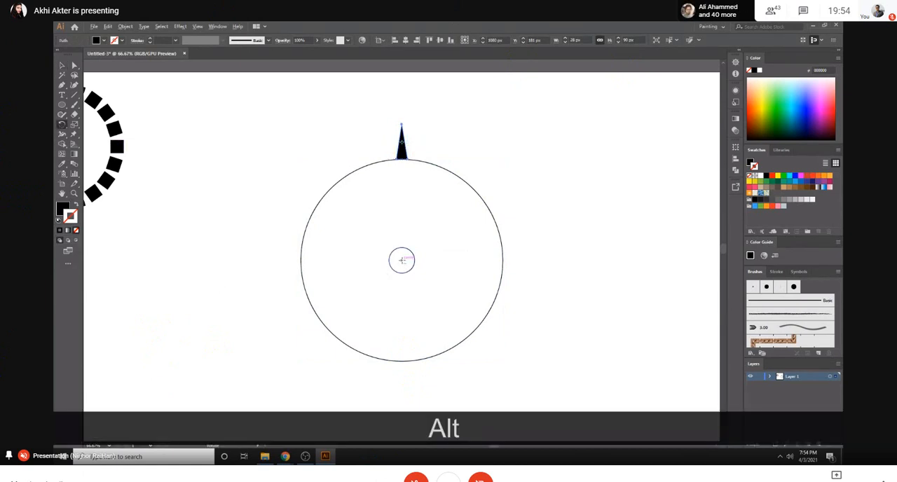
alt+click(401, 261)
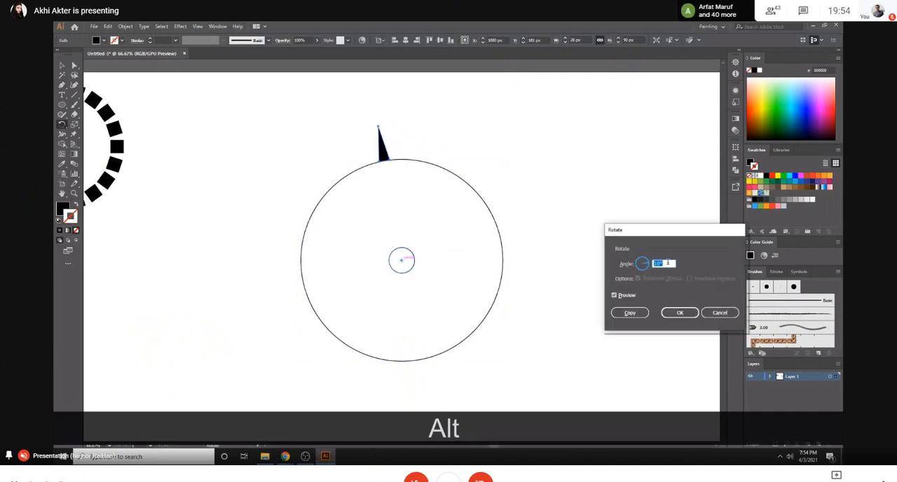
text(360)
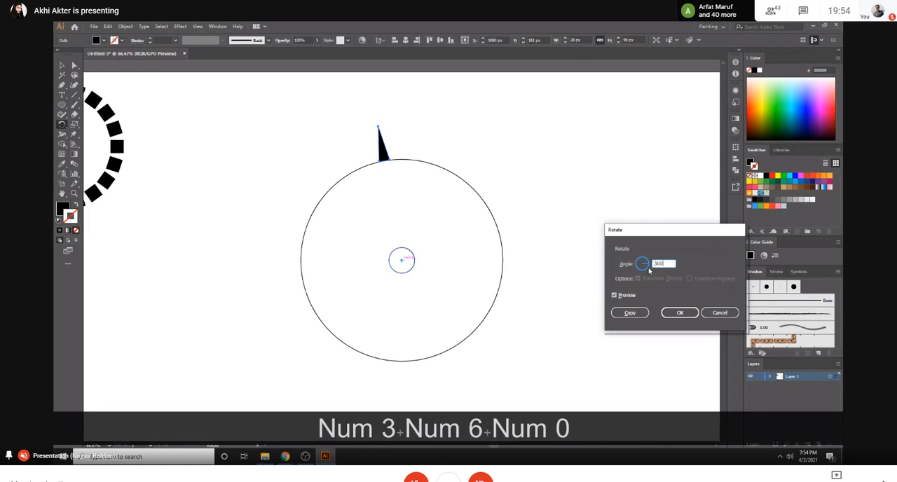
text(/5)
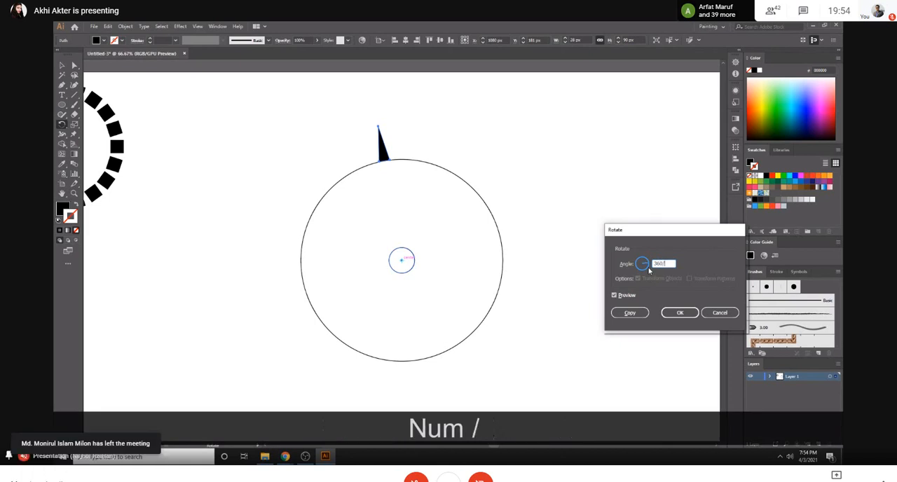
click(630, 312)
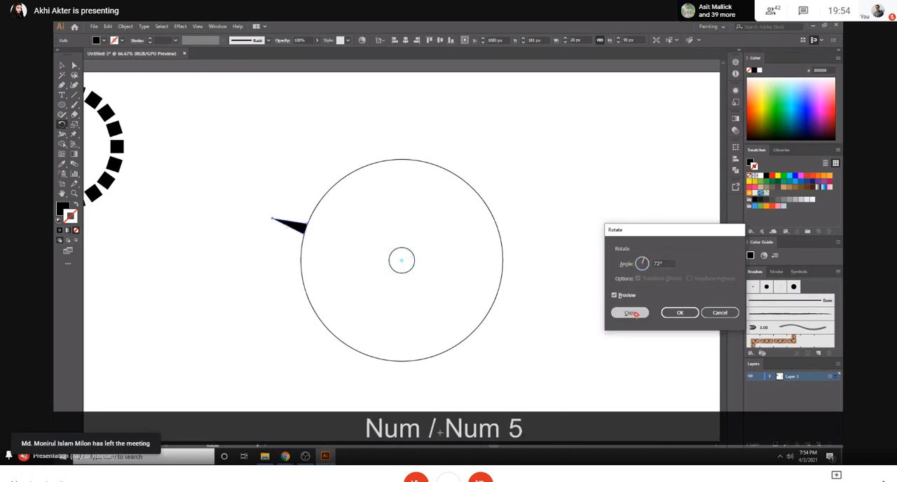
- Repeat the rotated copy three more times to space five spikes evenly around the large circle, and deselect
key(ctrl+d)
key(ctrl+d)
key(ctrl+d)
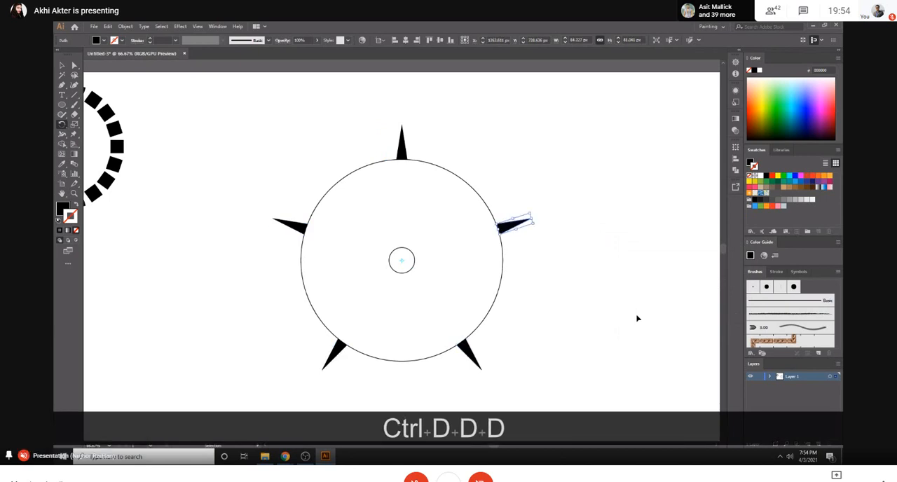
key(v)
click(245, 101)
scroll(386, 303, down, 2)
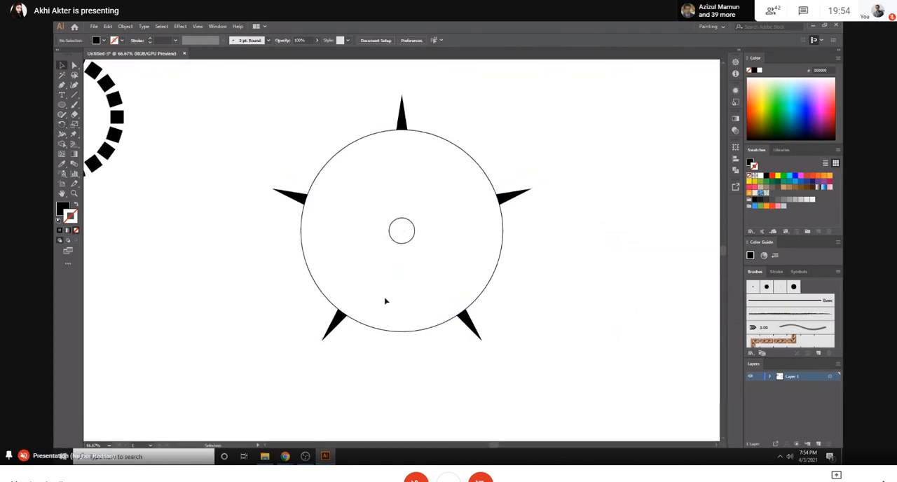
scroll(484, 231, up, 1)
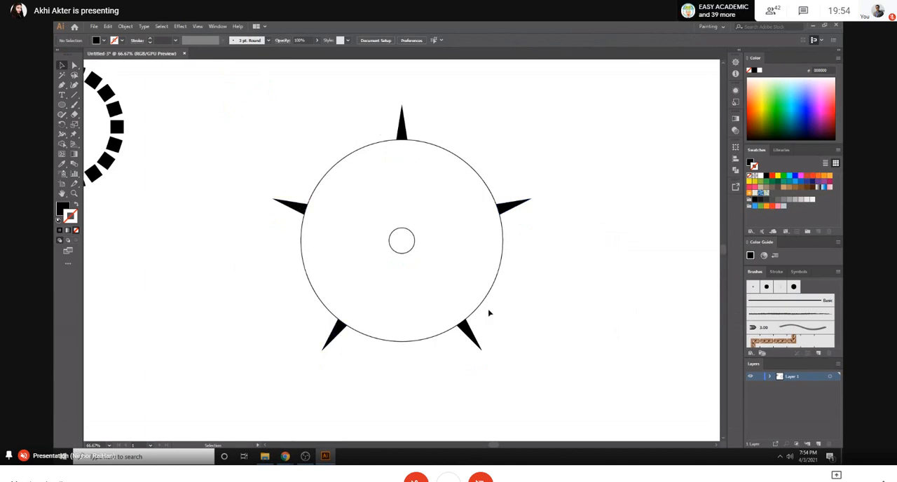
- Undo the five-spike copies back to the single spike above the large circle, and deselect it
key(ctrl)
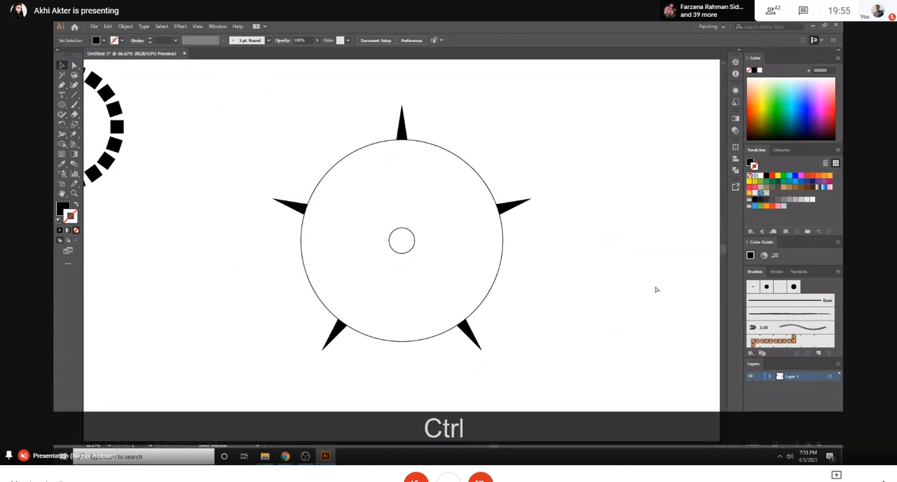
key(ctrl+z)
key(ctrl+z)
key(ctrl+z)
key(ctrl+z)
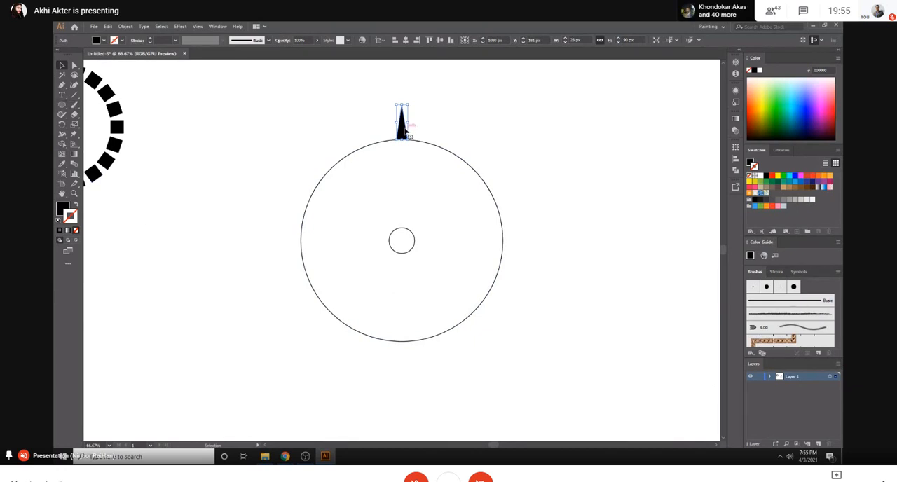
click(503, 162)
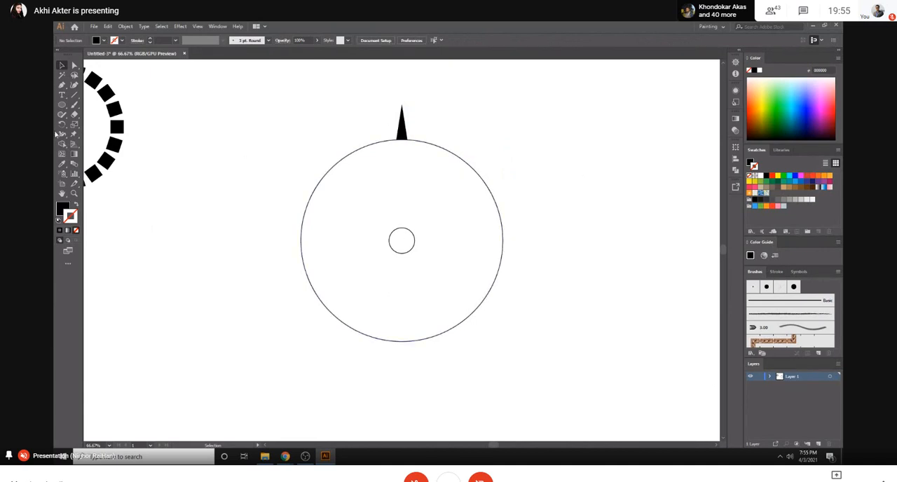
- Draw a black circle about 162 px wide beside the large guide circle and place the spike centred on its upper edge
key(alt+shift)
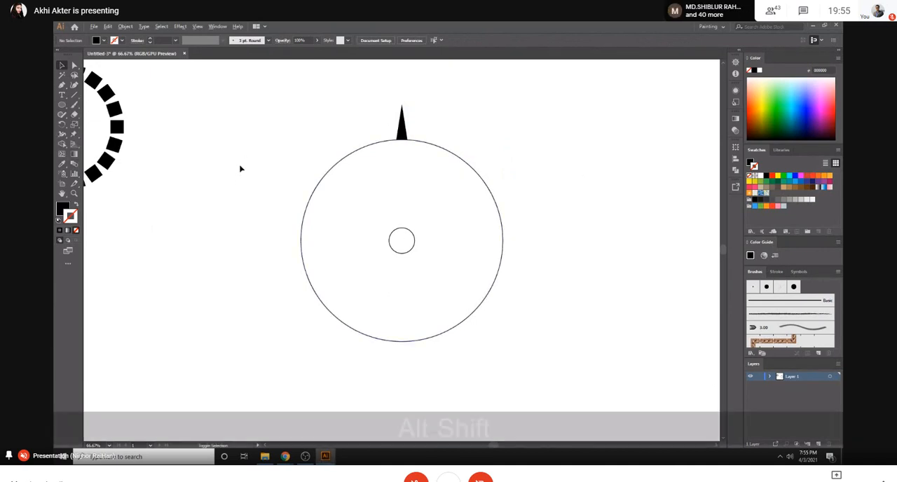
mouse_move(224, 136)
mouse_down()
mouse_move(276, 176)
mouse_move(274, 145)
mouse_move(257, 146)
mouse_up()
key(v)
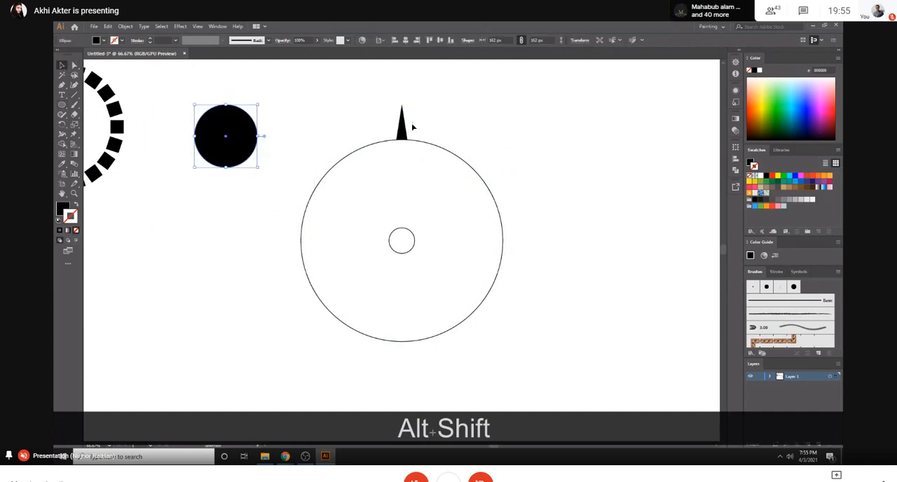
drag(411, 122, 226, 88)
key(shift)
click(275, 112)
- Delete the black circle and move the spike into the empty area to the left of the large guide circle
click(236, 144)
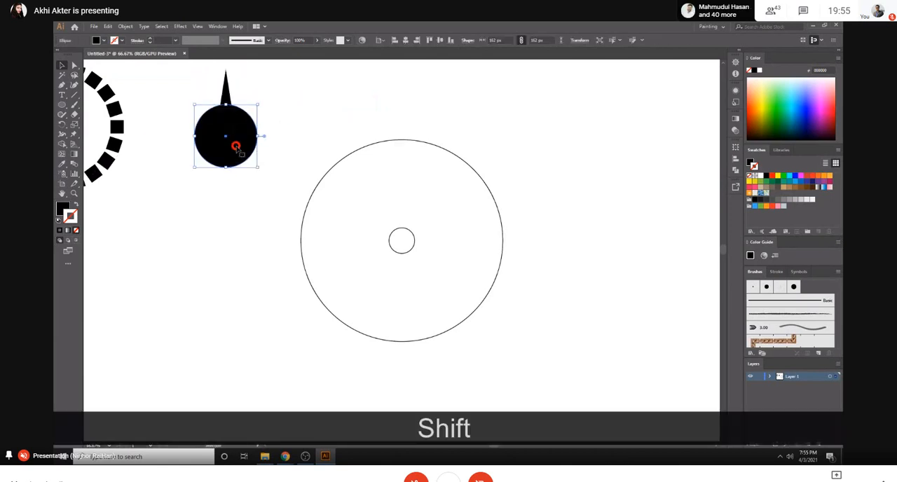
key(Delete)
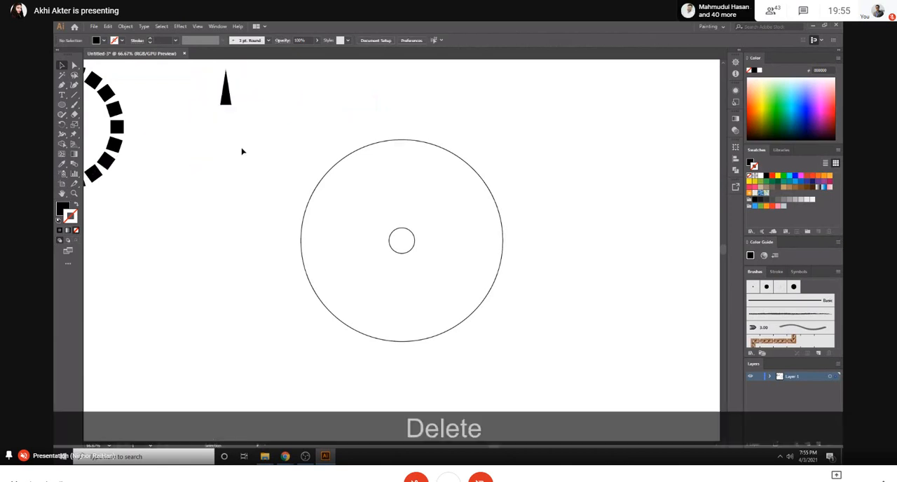
double_click(226, 87)
key(Escape)
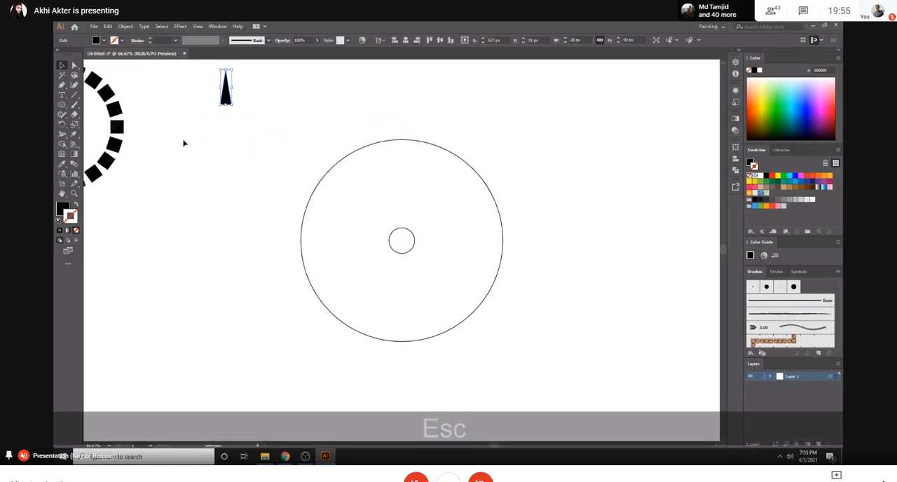
drag(227, 90, 213, 221)
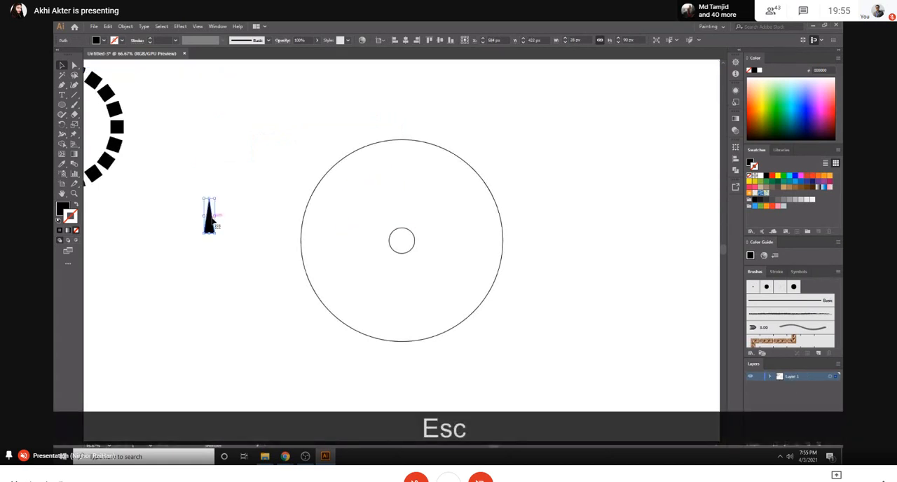
- Draw a small black circle about 16 px wide and place it centred against the spike's base
key(ctrl+equal)
key(ctrl+equal)
key(ctrl+equal)
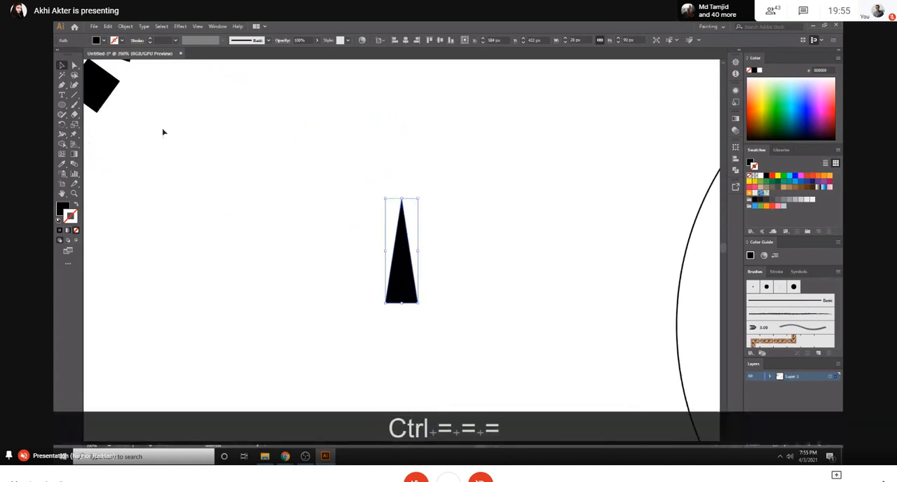
drag(61, 105, 105, 125)
drag(404, 338, 414, 344)
click(62, 66)
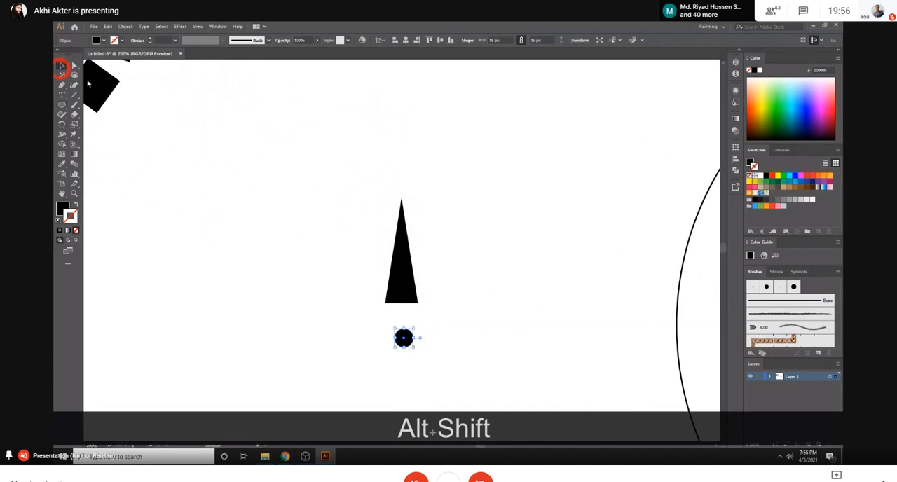
drag(407, 338, 409, 316)
click(484, 227)
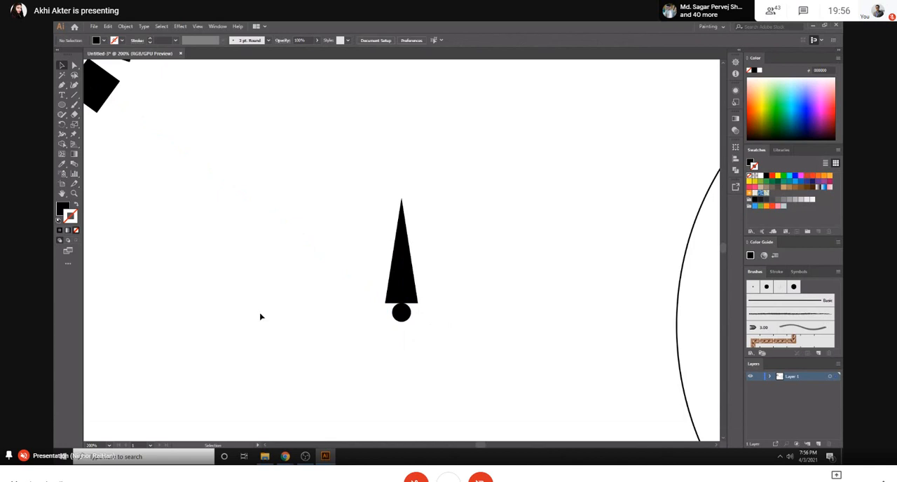
- Group the spike with the small black circle at its base, and deselect
key(ctrl+minus)
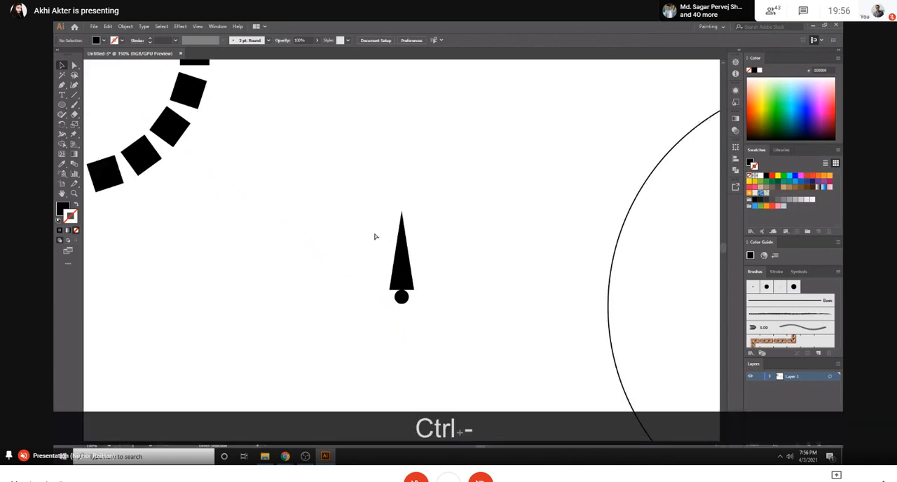
key(ctrl+minus)
key(ctrl+minus)
key(ctrl+minus)
drag(385, 234, 422, 284)
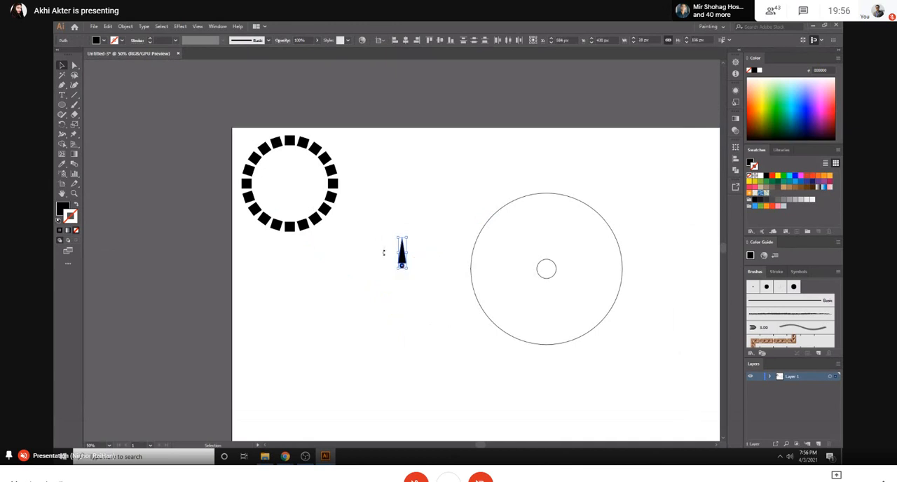
key(ctrl+g)
click(436, 235)
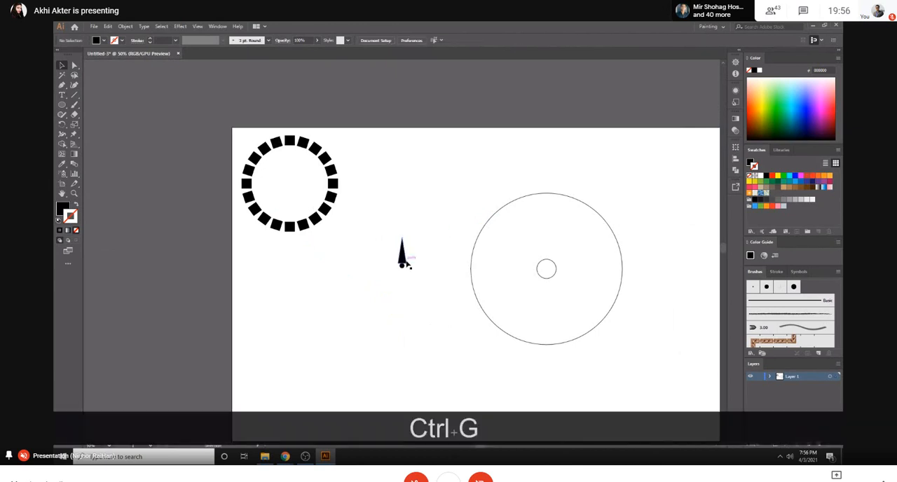
- Start a Transform effect on the spike-and-dot group and set its rotation angle to 360/50
click(402, 252)
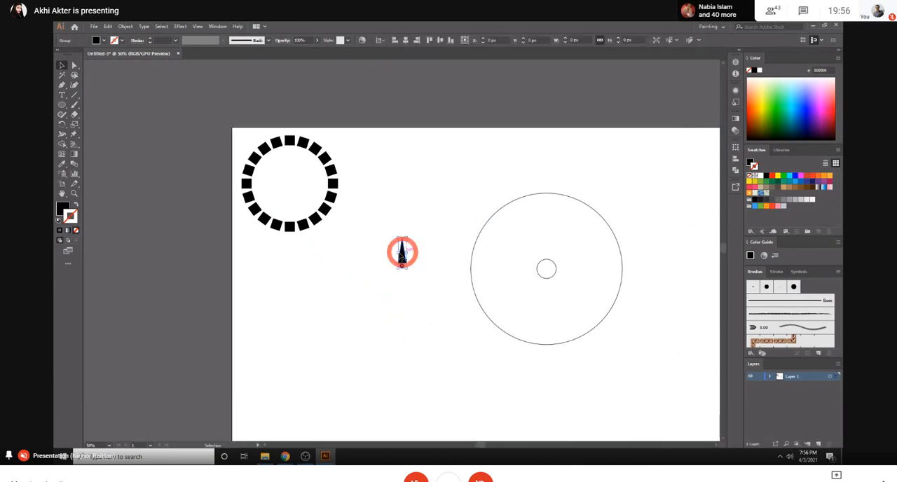
click(166, 27)
mouse_move(180, 27)
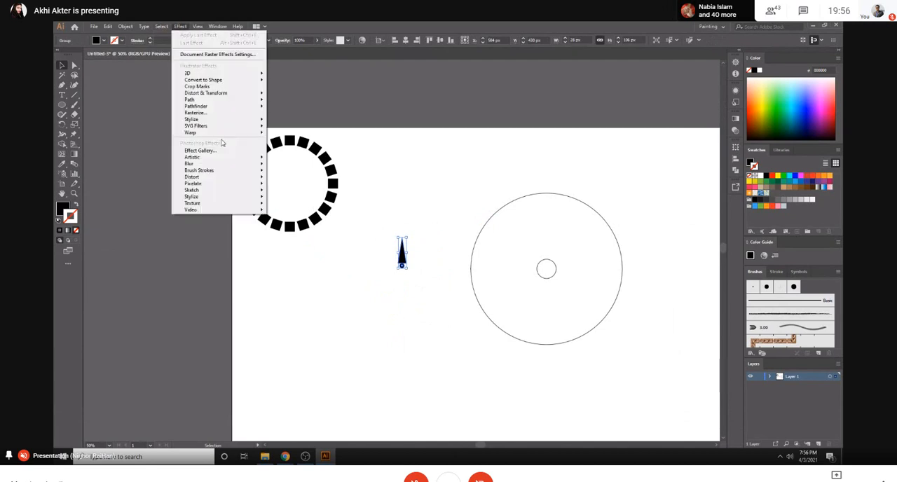
mouse_move(224, 93)
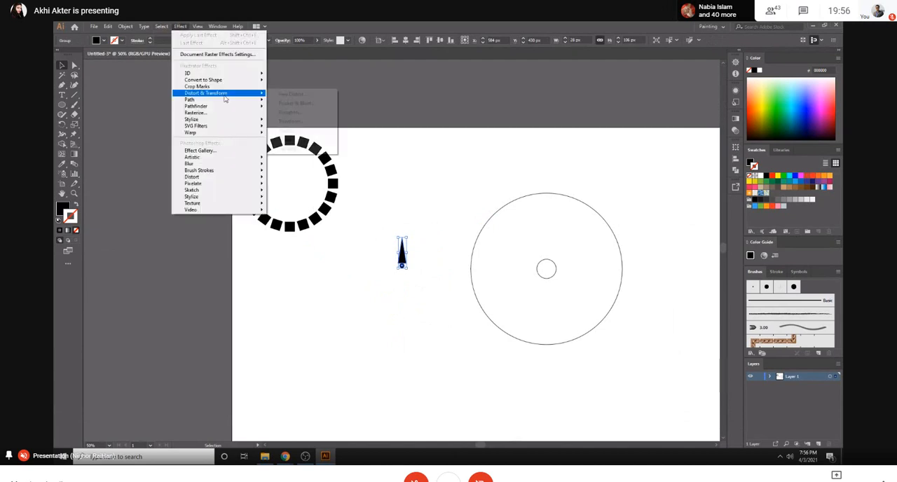
click(297, 121)
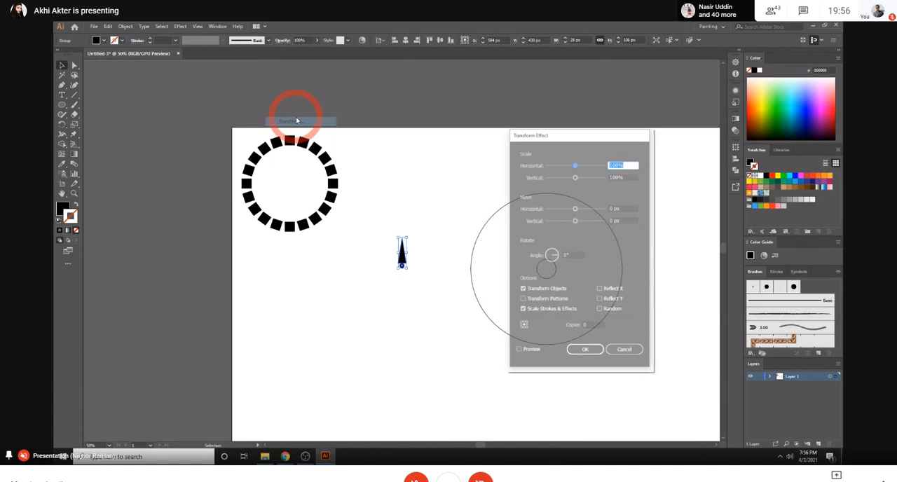
click(572, 255)
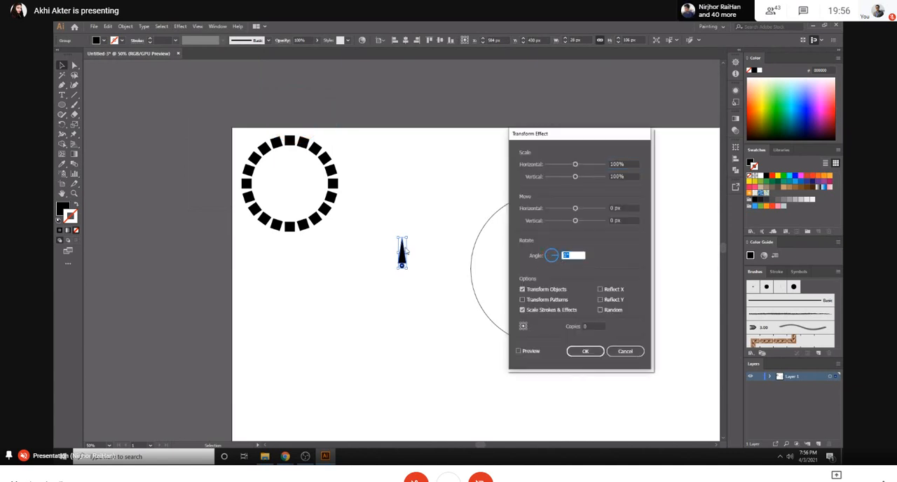
key(shift)
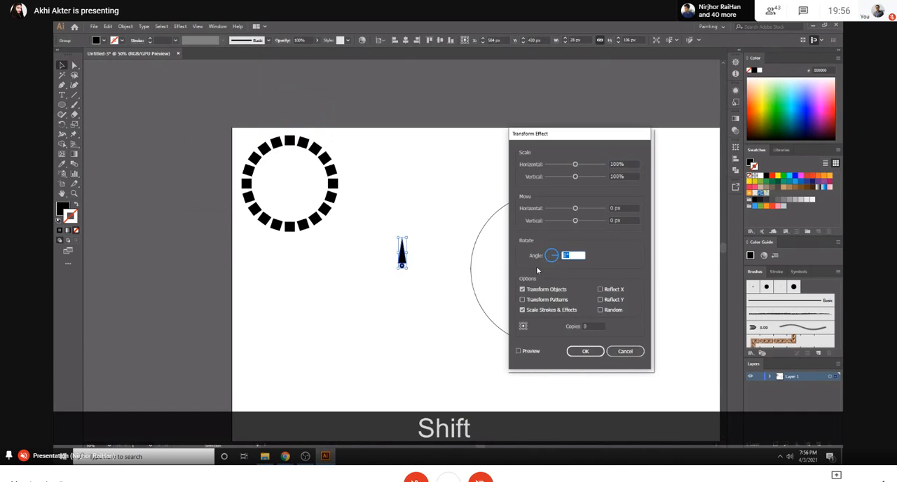
text(360)
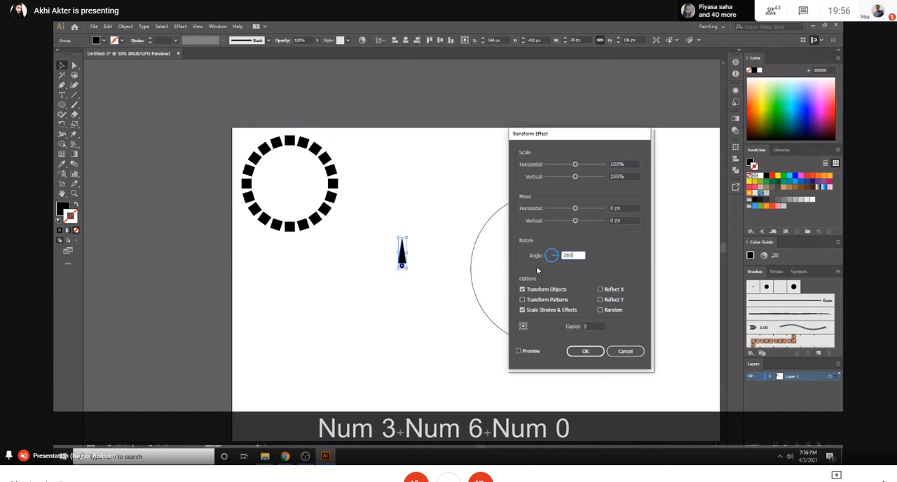
text(/50)
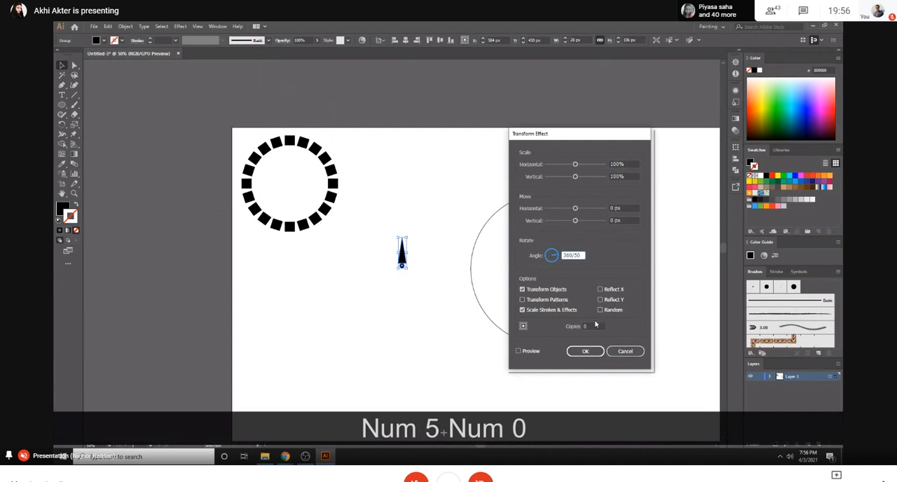
- Set the Transform effect to 49 copies, preview the result and apply it
click(586, 326)
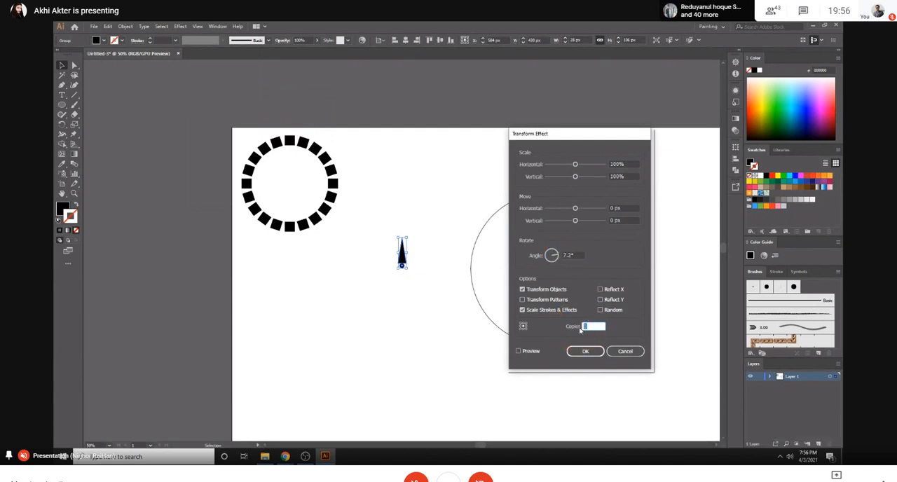
text(49)
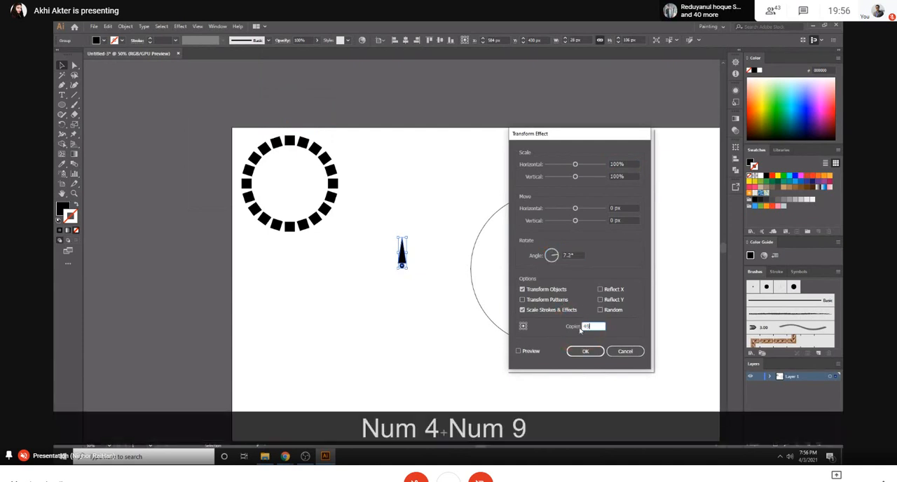
click(531, 351)
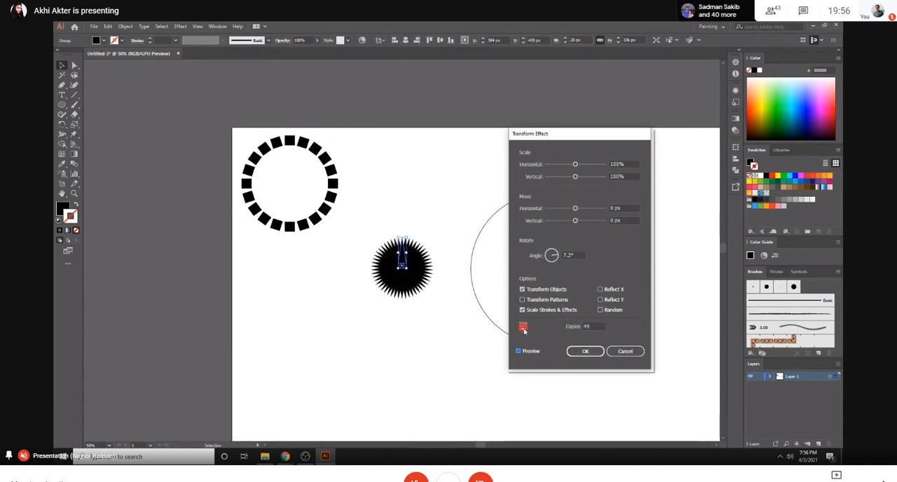
click(592, 350)
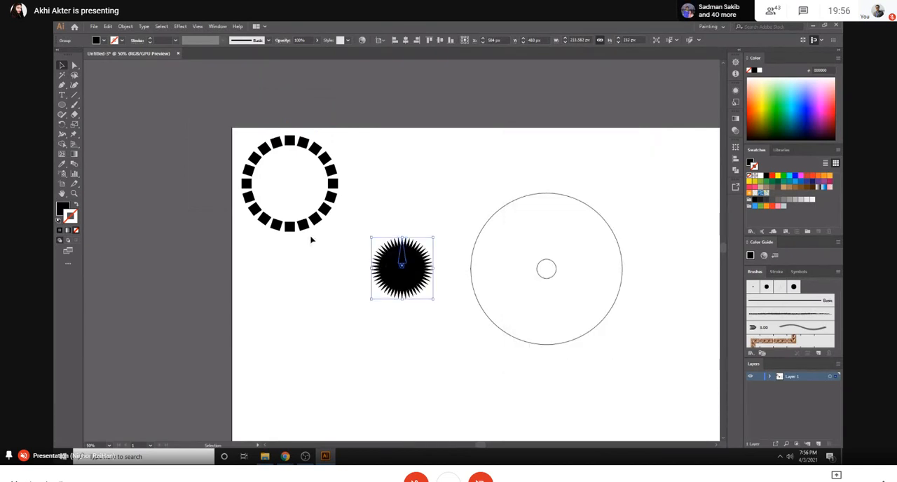
- Isolate the spike-and-dot group and move its spike straight up, away from the dot, opening the copies into a ring
key(a)
key(ctrl+equal)
key(ctrl+equal)
key(ctrl+equal)
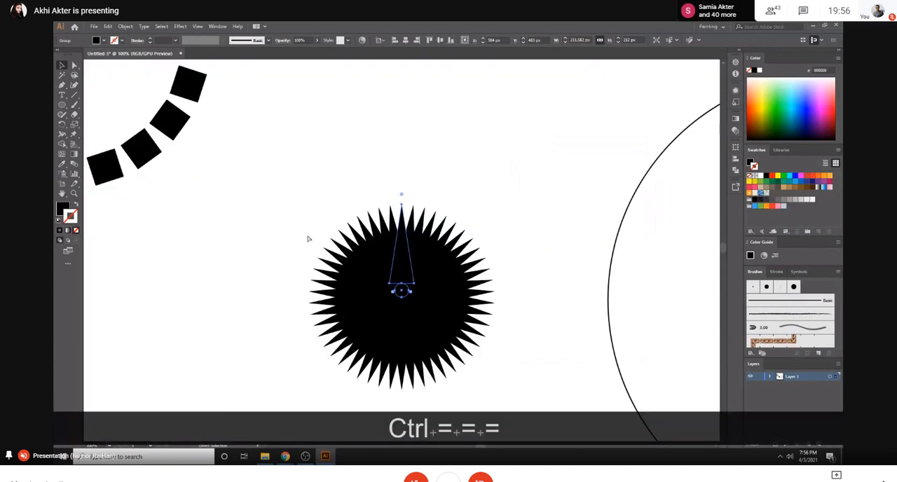
right_click(409, 254)
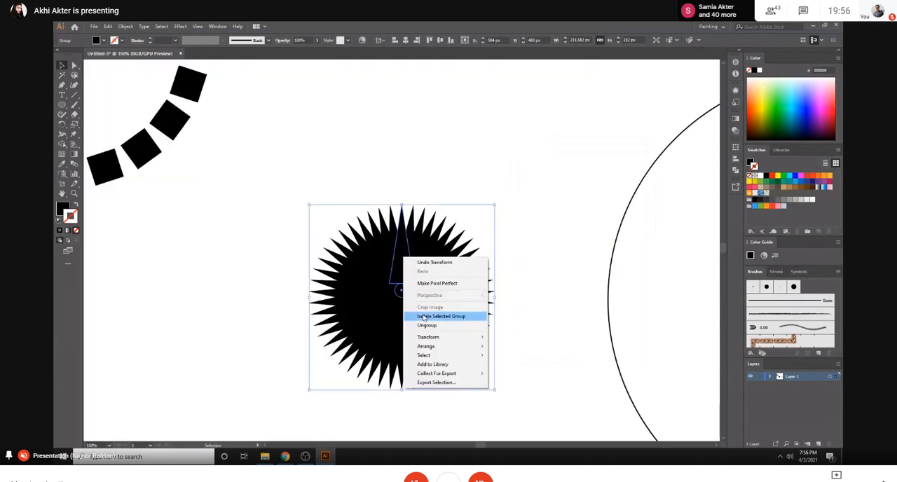
click(429, 314)
click(407, 254)
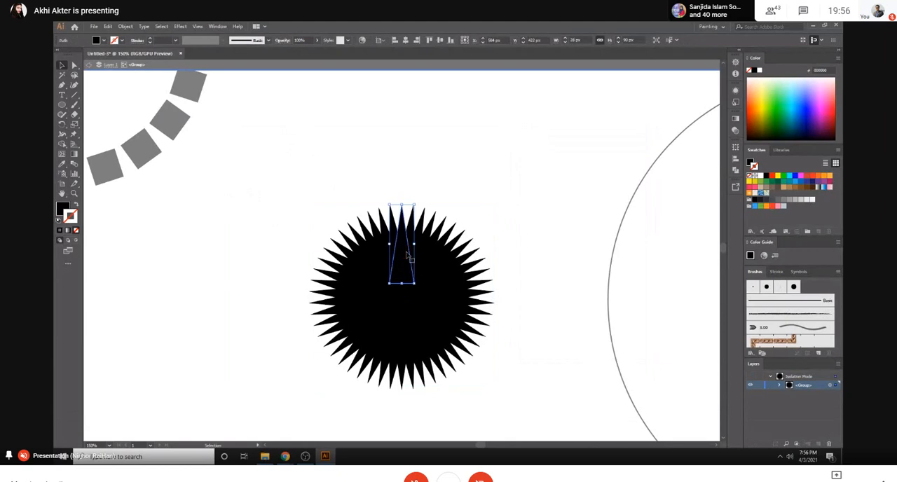
drag(405, 260, 407, 126)
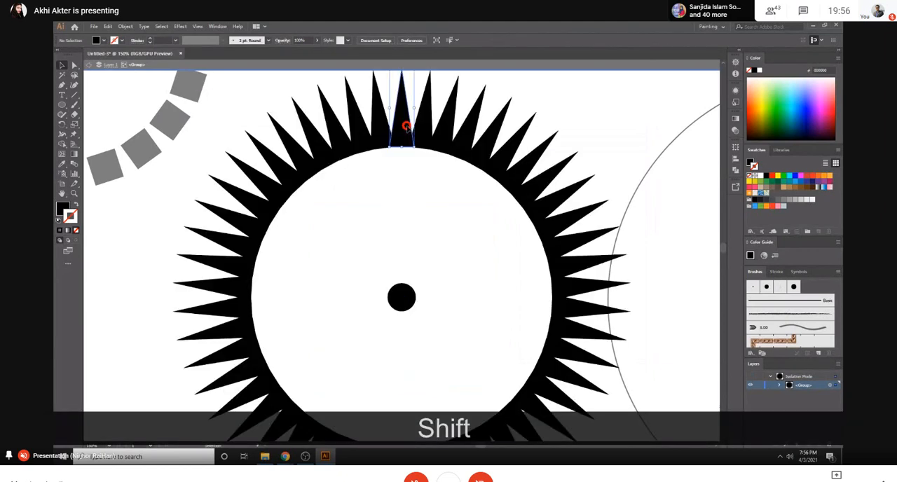
- Vary the spike ring's diameter by moving the source spike farther outward and partly back toward the central dot
key(ctrl+minus)
key(ctrl+minus)
key(ctrl+minus)
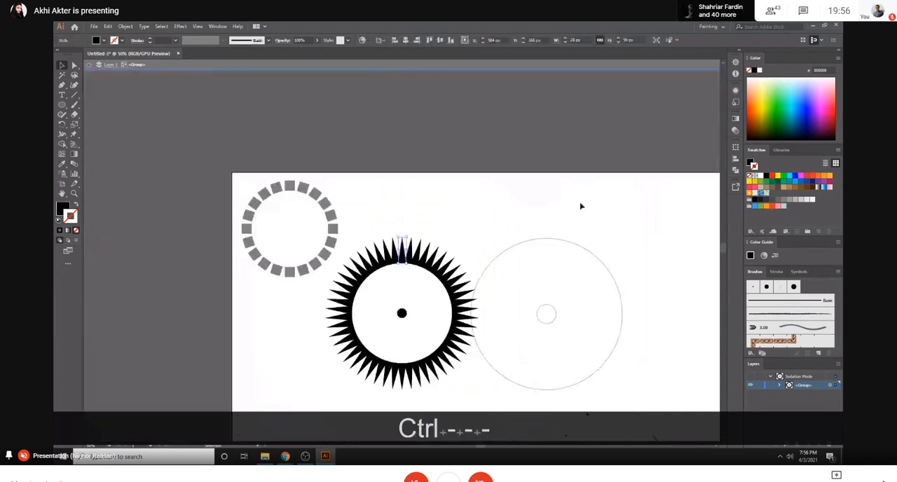
drag(403, 252, 409, 206)
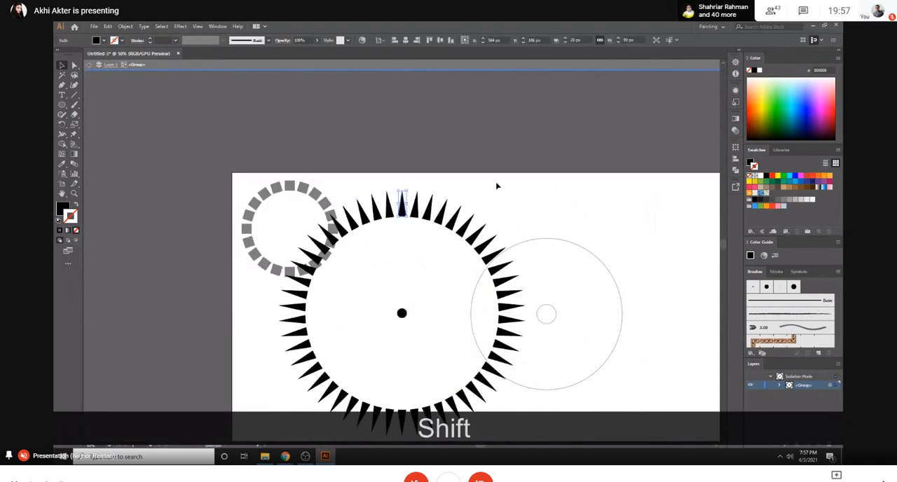
scroll(533, 259, down, 2)
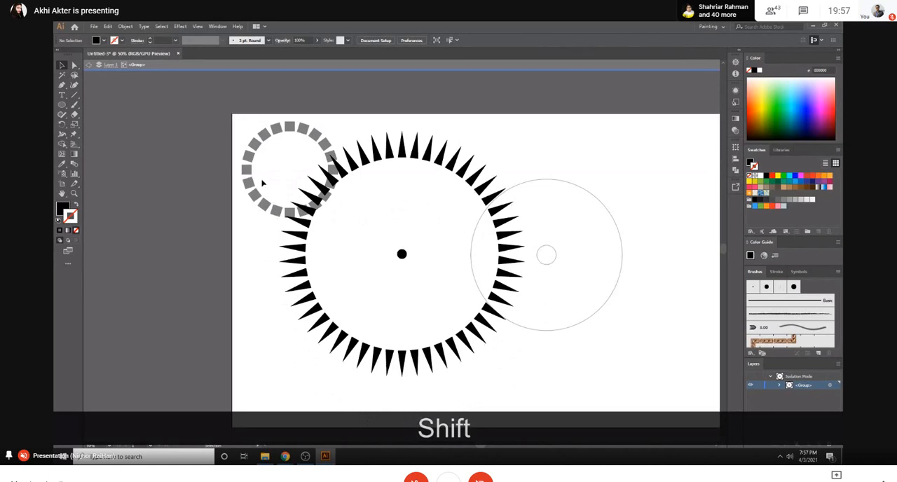
click(452, 343)
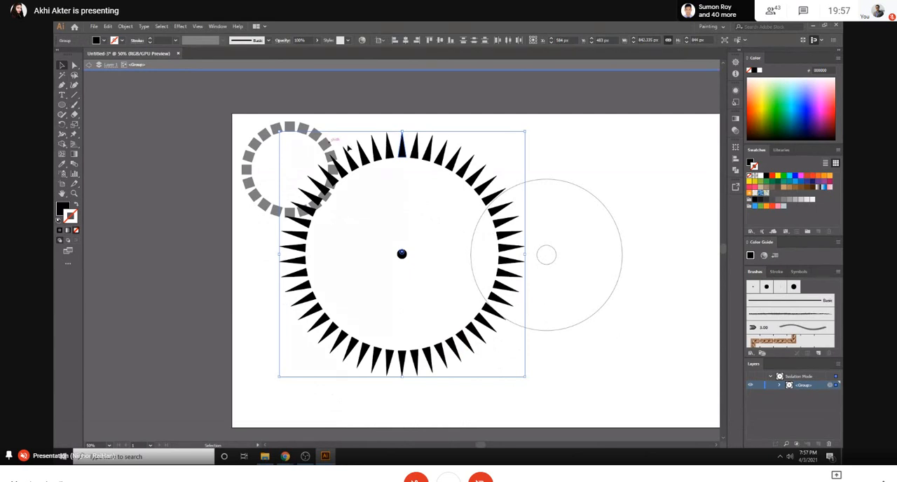
drag(402, 149, 402, 180)
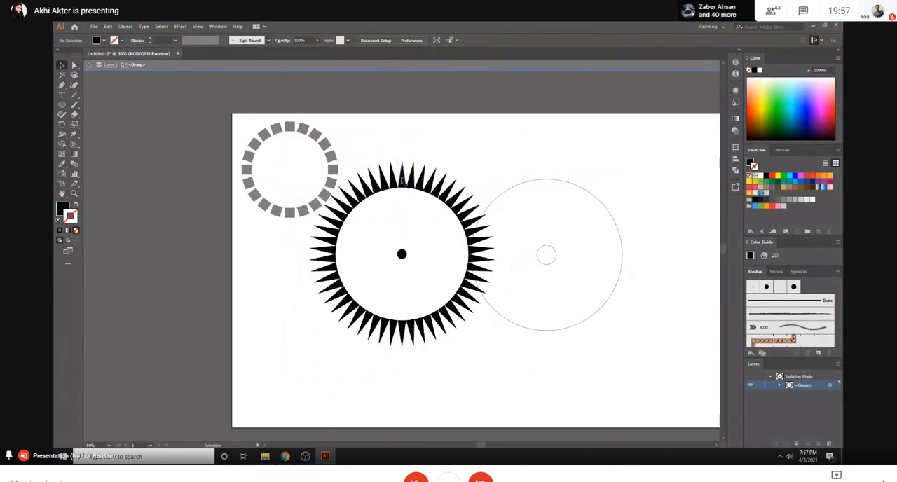
- Turn the source spike 90° to lie horizontally and move it above the artboard, forming a large ring of end-to-end spikes
mouse_move(403, 179)
mouse_down()
mouse_move(402, 97)
mouse_move(387, 117)
mouse_move(365, 116)
mouse_up()
click(500, 127)
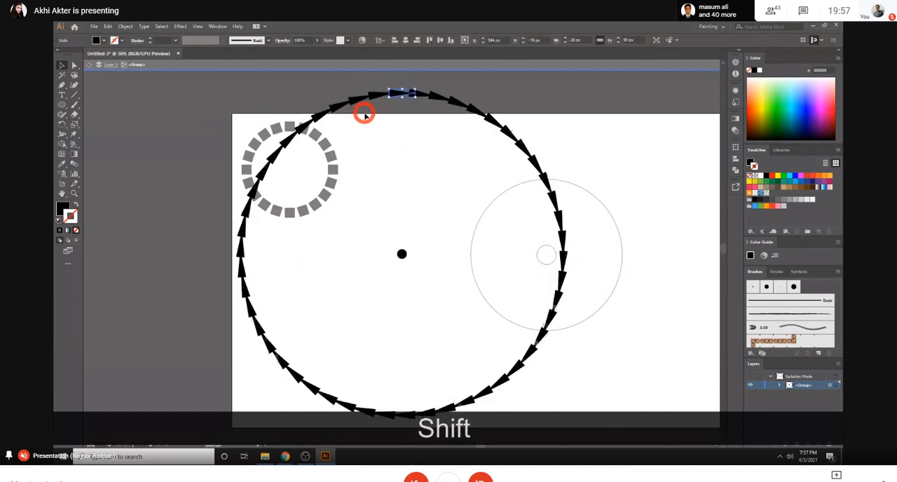
click(568, 125)
scroll(344, 301, up, 1)
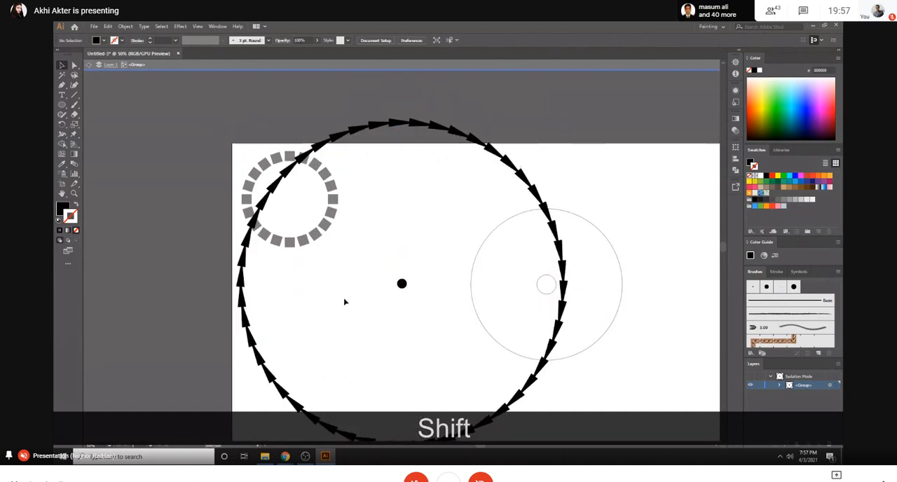
key(ctrl+minus)
key(ctrl+minus)
key(ctrl+equal)
key(ctrl+equal)
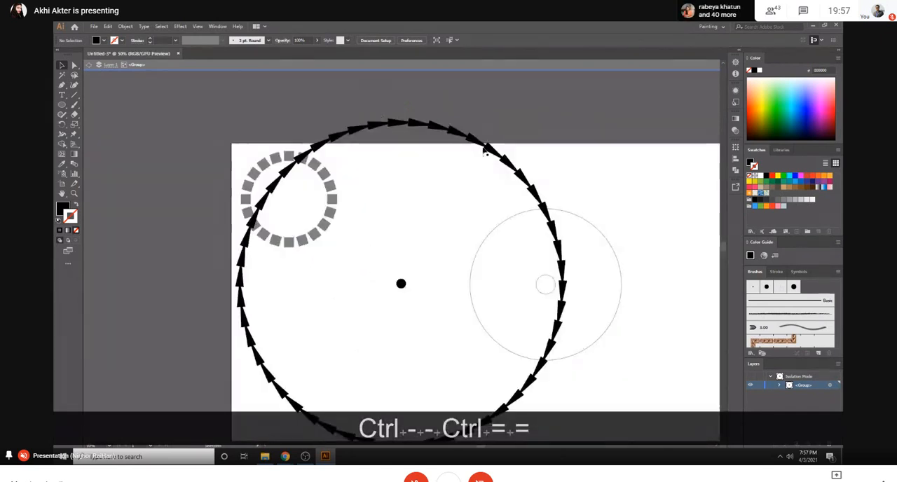
- Rotate the horizontal source spike to a diagonal angle so all its copies slant around the large ring
click(402, 124)
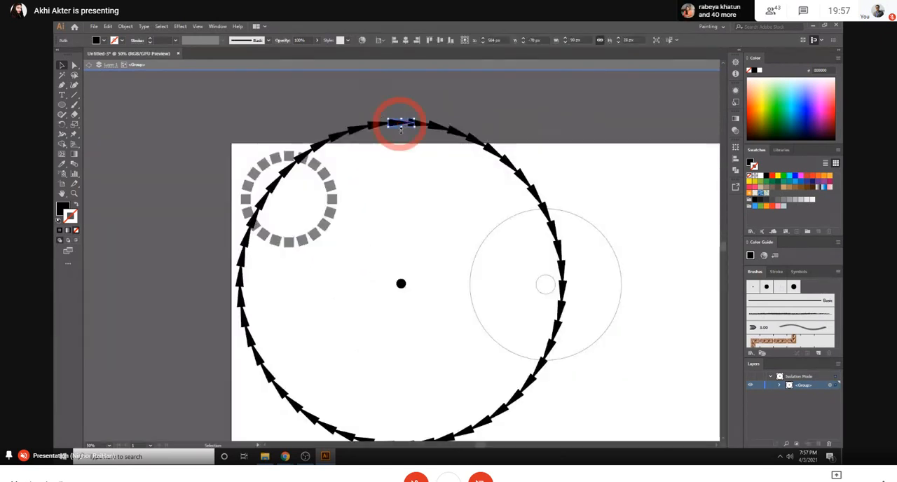
drag(417, 131, 417, 114)
click(510, 105)
key(ctrl+minus)
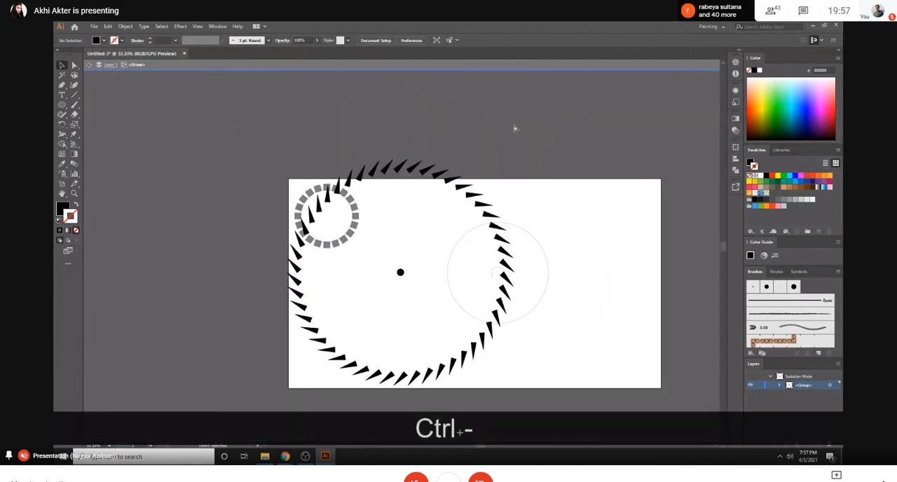
key(ctrl+minus)
key(ctrl+equal)
key(ctrl+equal)
key(ctrl+equal)
key(ctrl+minus)
key(ctrl+minus)
key(ctrl+minus)
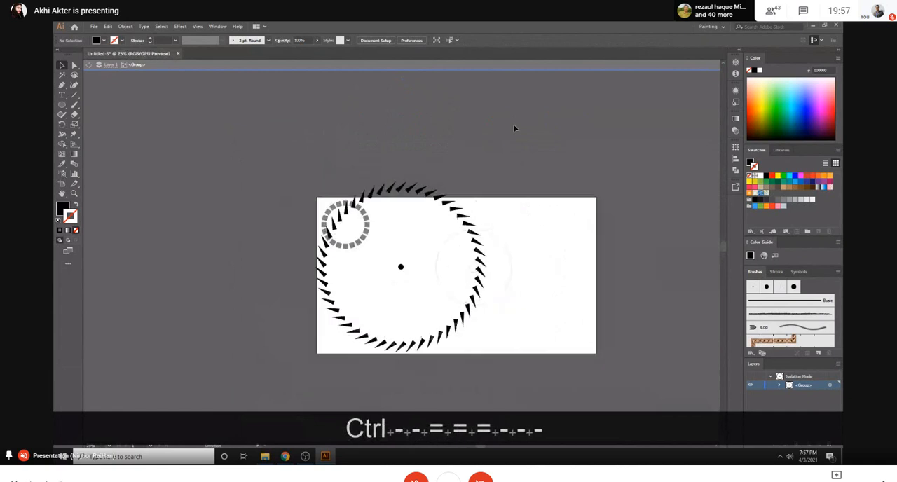
- Leave isolation mode, delete all the artwork and activate the Line Segment tool
key(Escape)
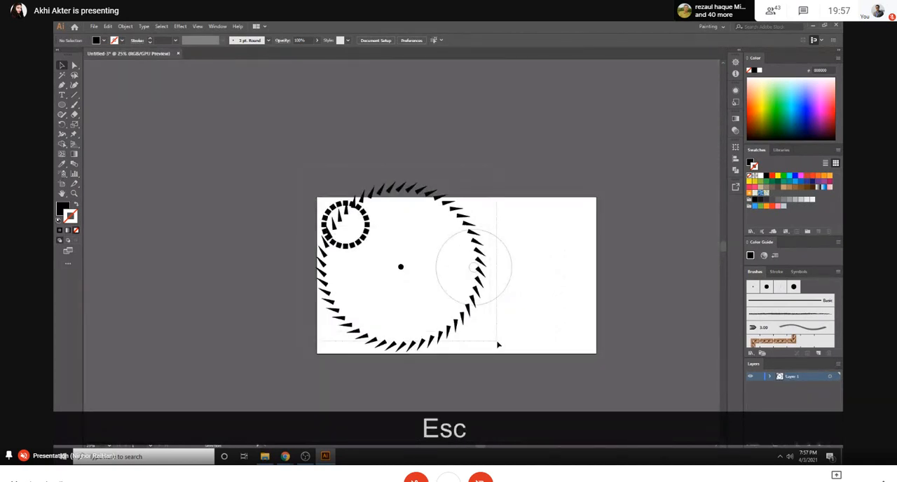
drag(498, 345, 540, 363)
key(Delete)
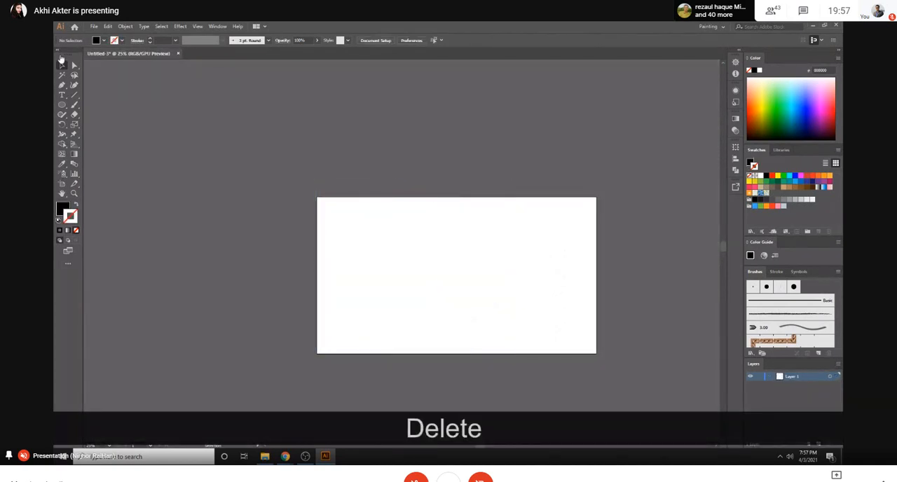
click(64, 104)
click(74, 96)
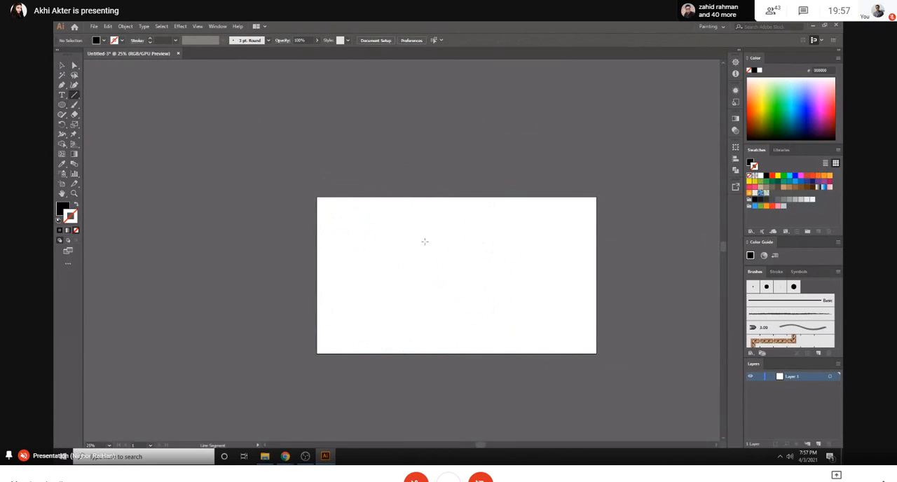
- Switch to Chrome, check the unread notice and GD - 67 Active group chats in WhatsApp, and open the vintage vector reference page
mouse_move(285, 457)
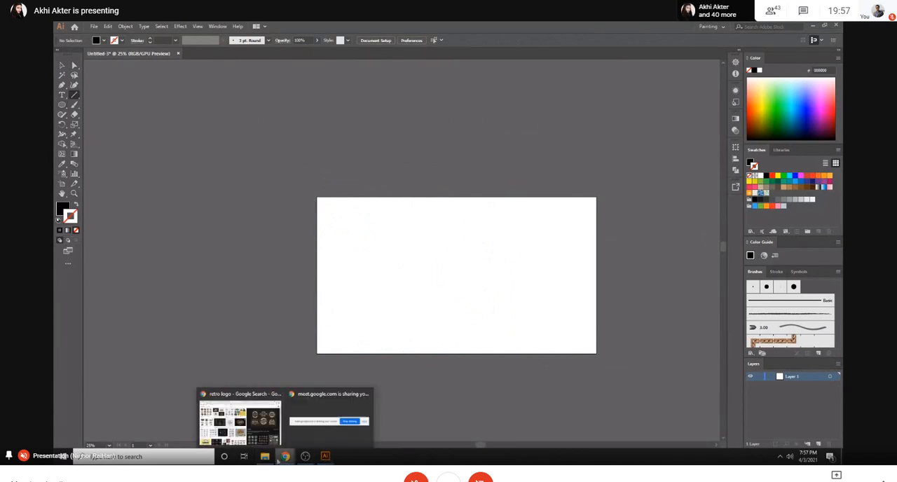
click(226, 405)
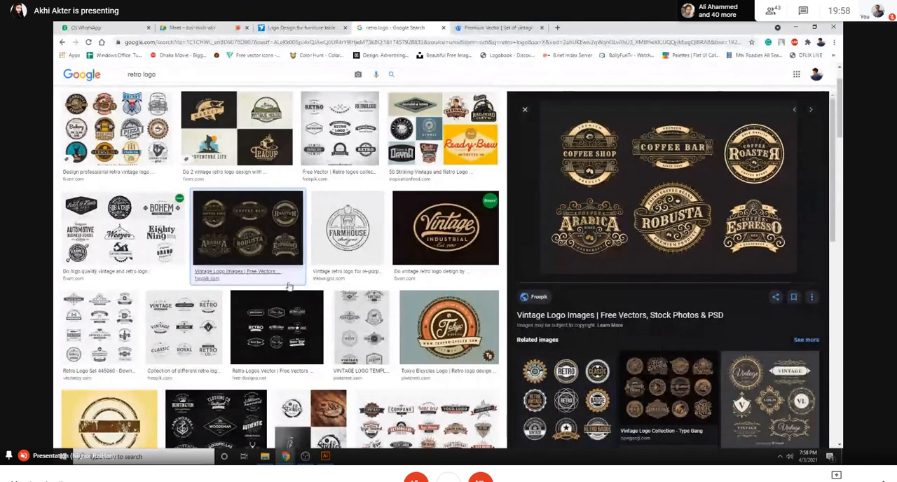
click(139, 26)
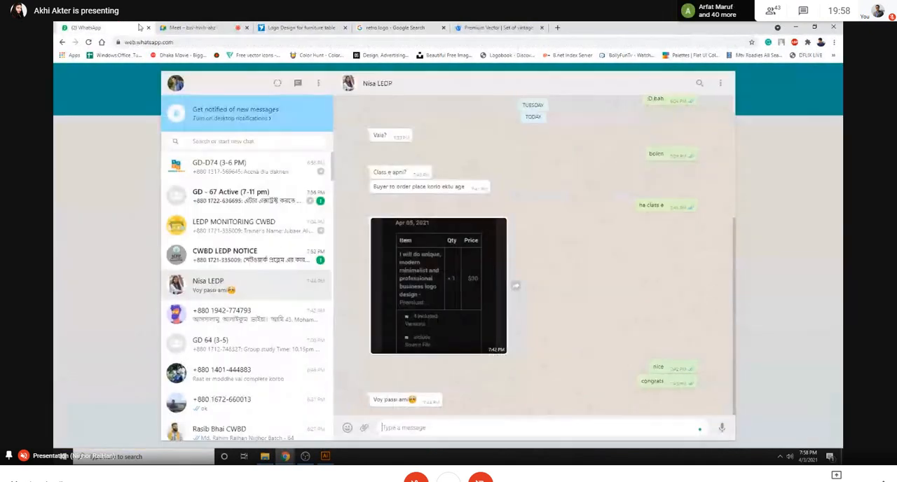
click(257, 260)
click(238, 196)
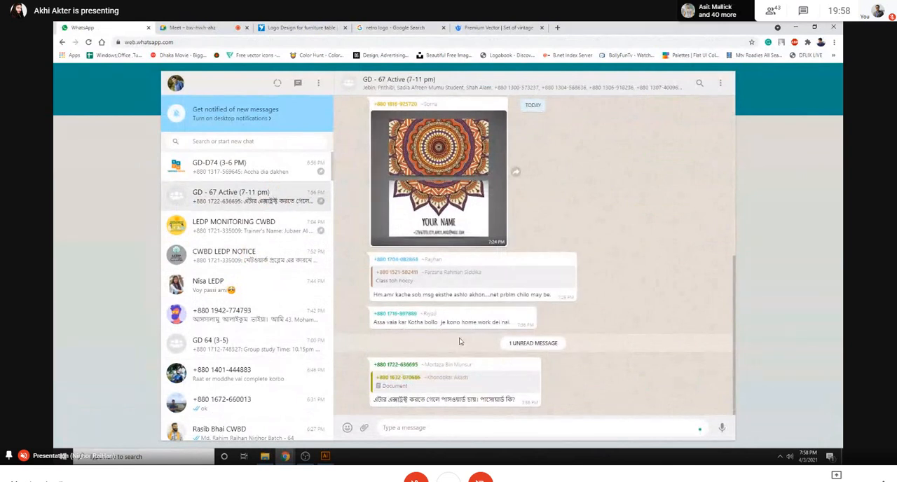
click(378, 27)
click(485, 27)
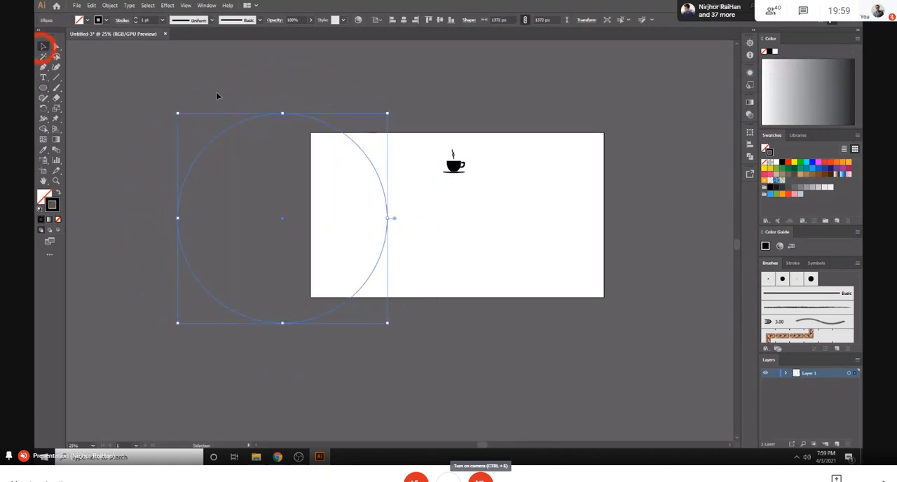
- Place the coffee cup on top of the large circle and make a copy rotated by 360/20 degrees about the circle's centre
click(283, 222)
drag(457, 168, 283, 105)
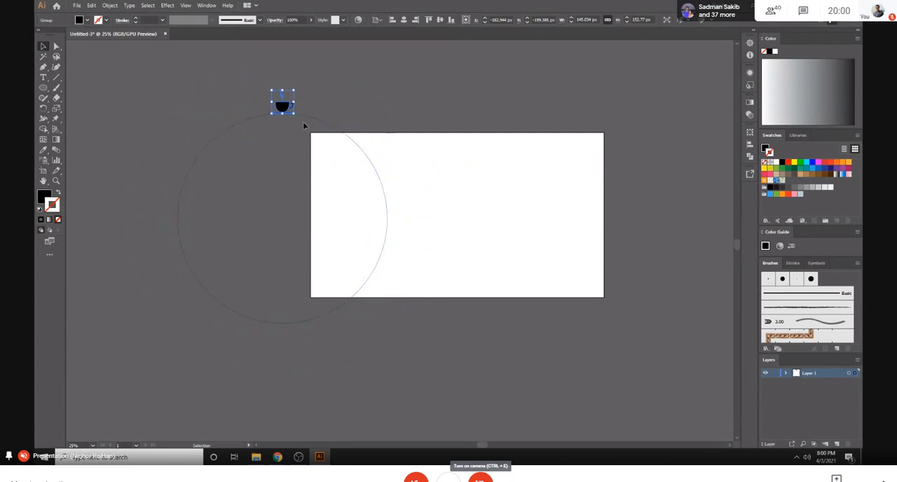
click(43, 108)
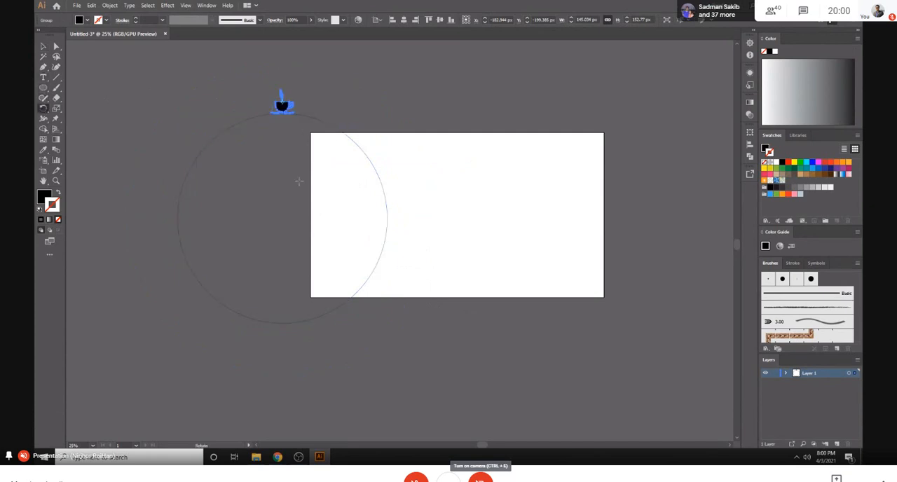
alt+click(283, 217)
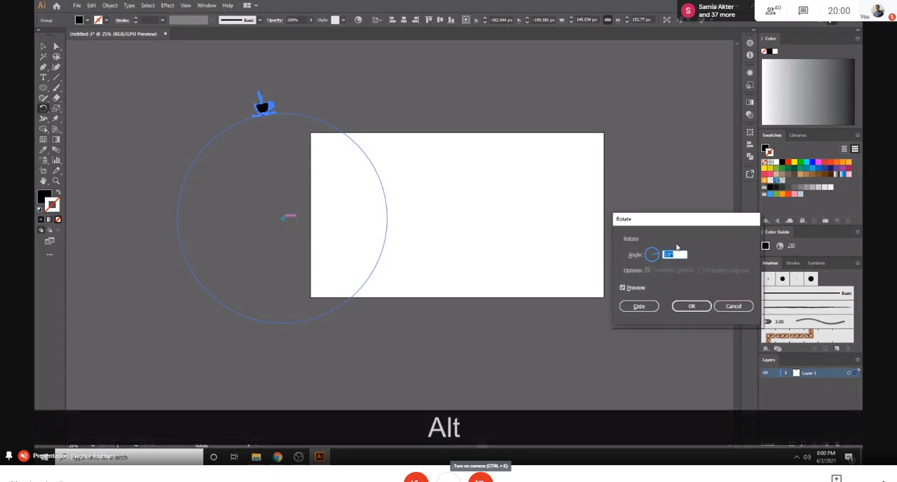
text(360/)
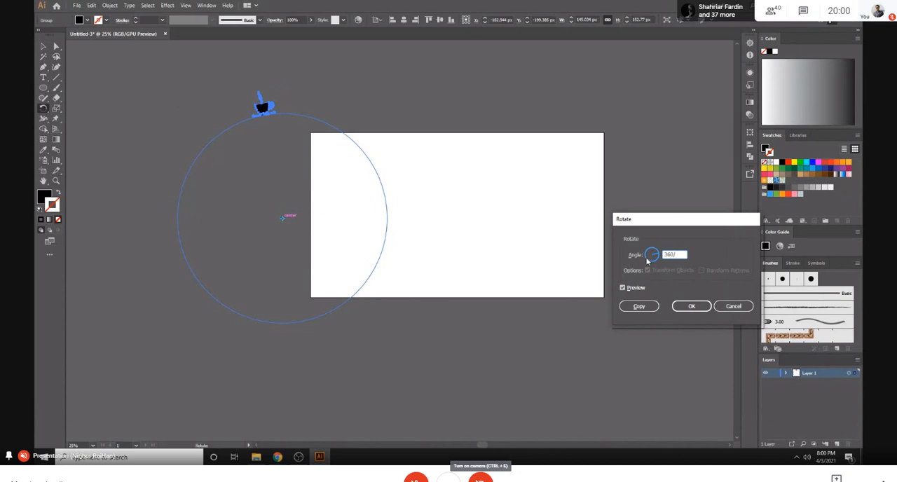
text(20)
click(639, 306)
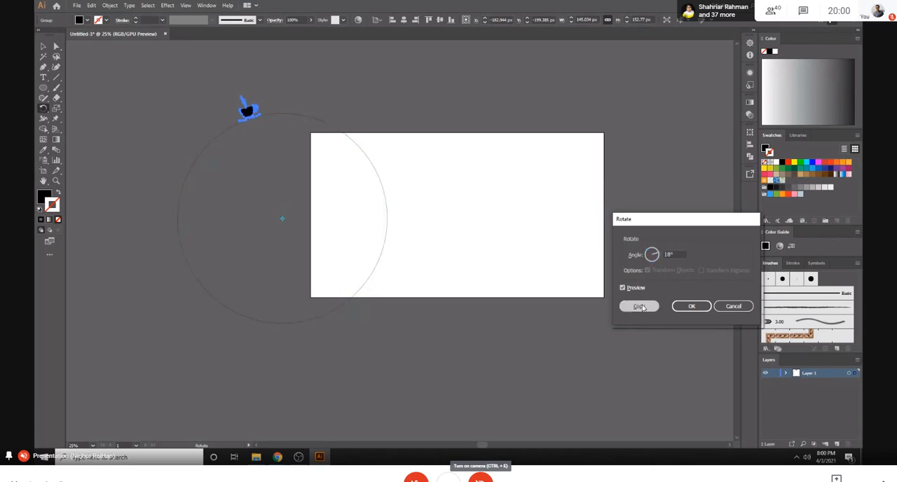
- Repeat the rotated copy until coffee cups fill the entire circle, and clear the selection
key(ctrl+d)
key(ctrl+d)
key(ctrl+d)
key(ctrl+d)
key(ctrl+d)
key(ctrl+d)
key(ctrl+d)
key(ctrl+d)
key(ctrl+d)
key(ctrl+d)
key(ctrl+d)
key(ctrl+d)
key(ctrl+d)
key(ctrl+d)
key(ctrl+d)
key(ctrl+d)
key(ctrl+d)
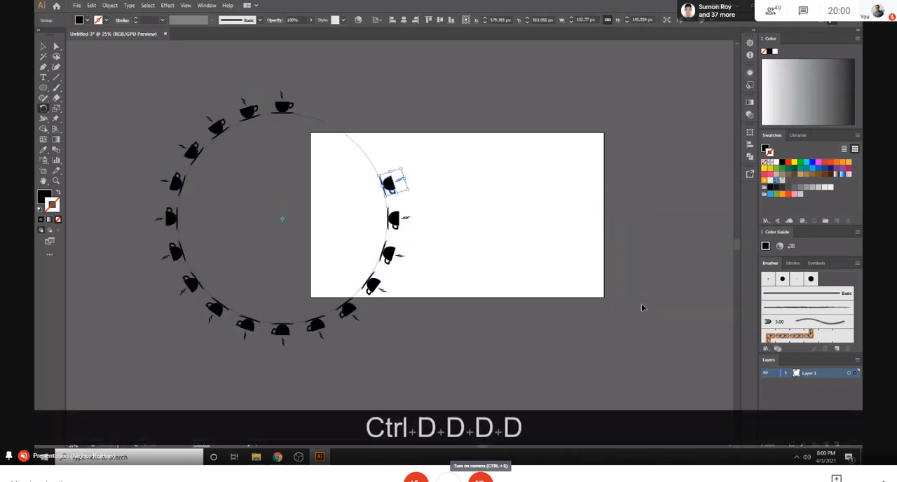
key(ctrl+d)
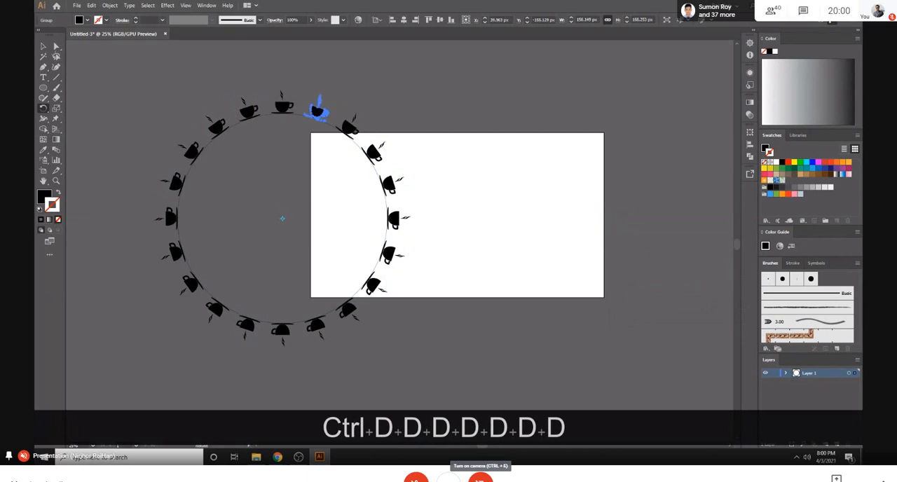
key(v)
click(250, 56)
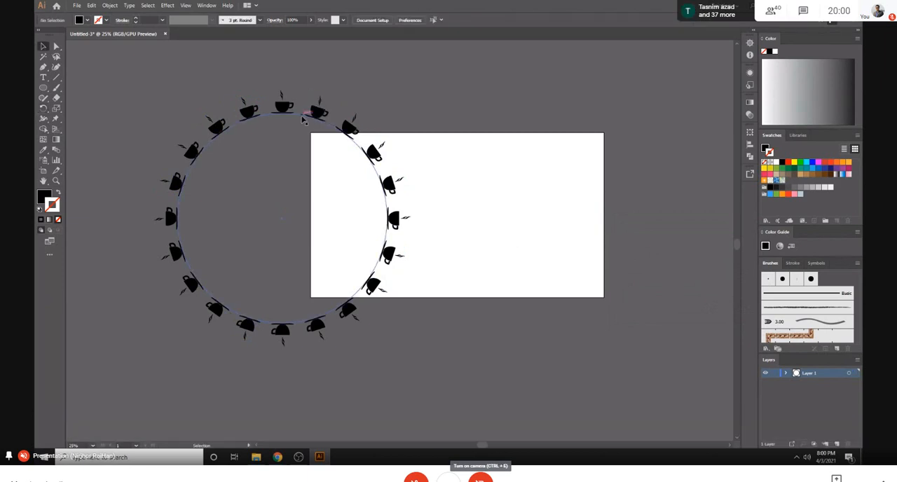
- Delete the guide circle and fit the ring of coffee cups inside the artboard
click(302, 121)
key(Delete)
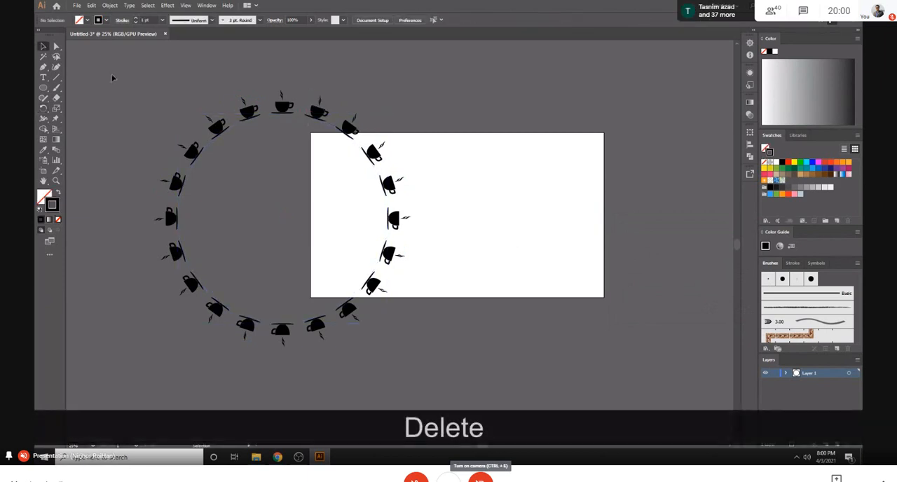
drag(313, 241, 329, 265)
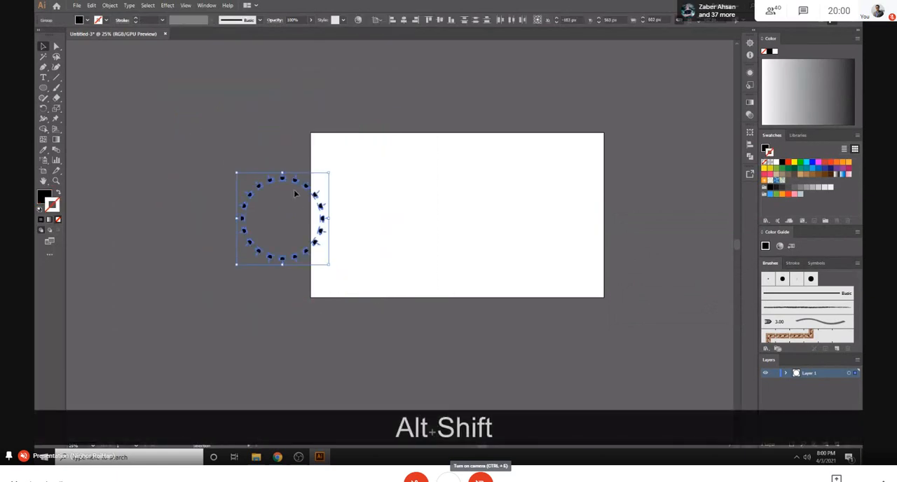
drag(297, 183, 477, 172)
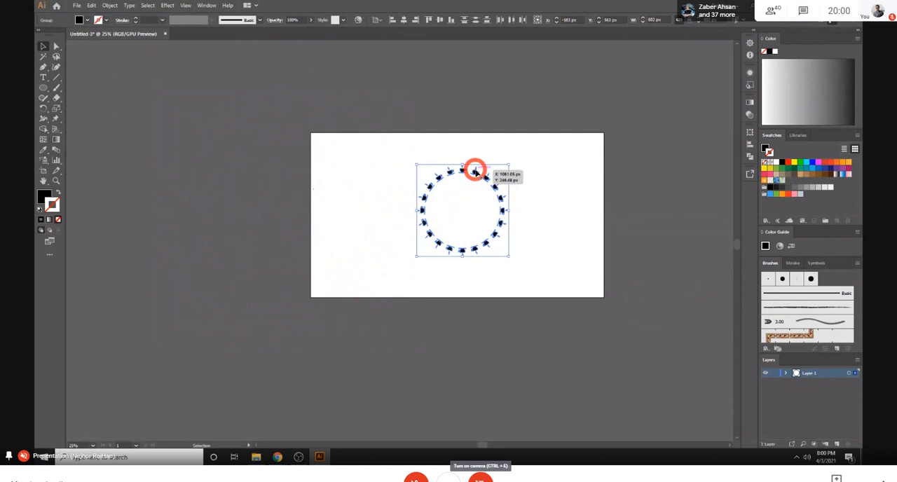
drag(509, 254, 546, 277)
click(593, 201)
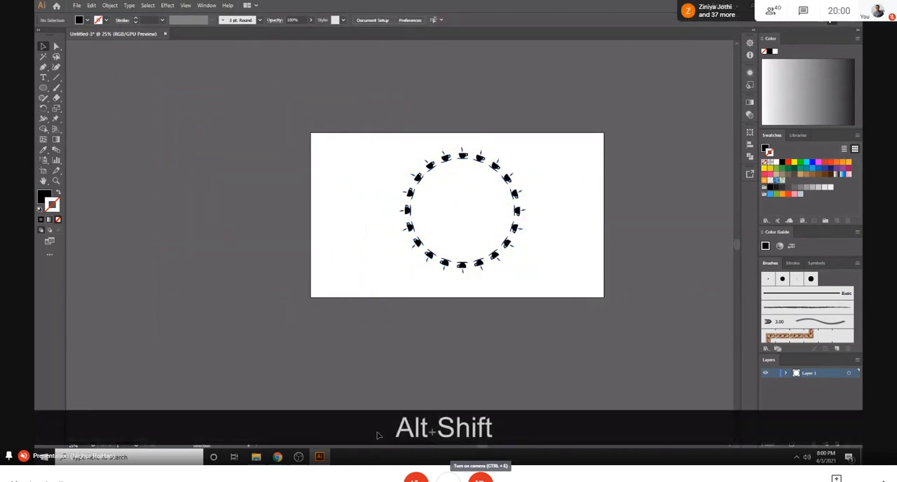
- Undo the circular cup arrangement back to the single coffee cup on the artboard
key(ctrl)
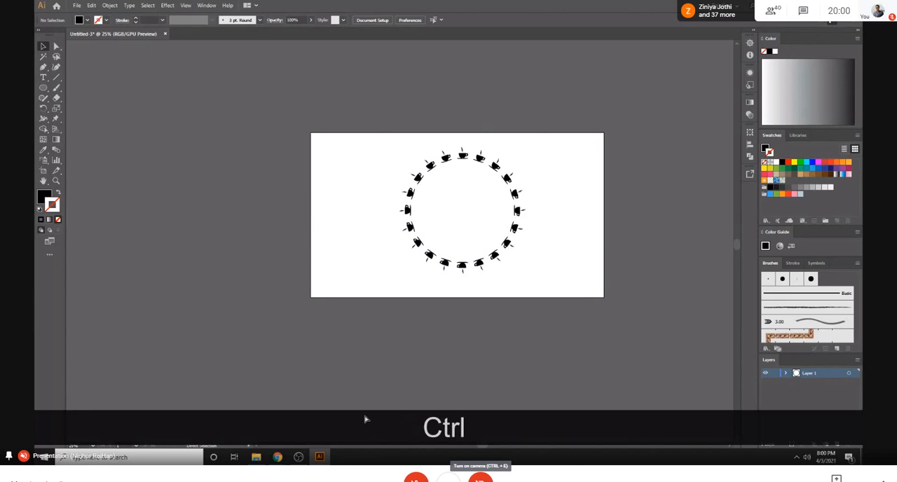
key(ctrl+z)
key(ctrl+z)
key(ctrl+z)
key(ctrl+z)
key(ctrl+z)
key(ctrl+z)
key(ctrl+z)
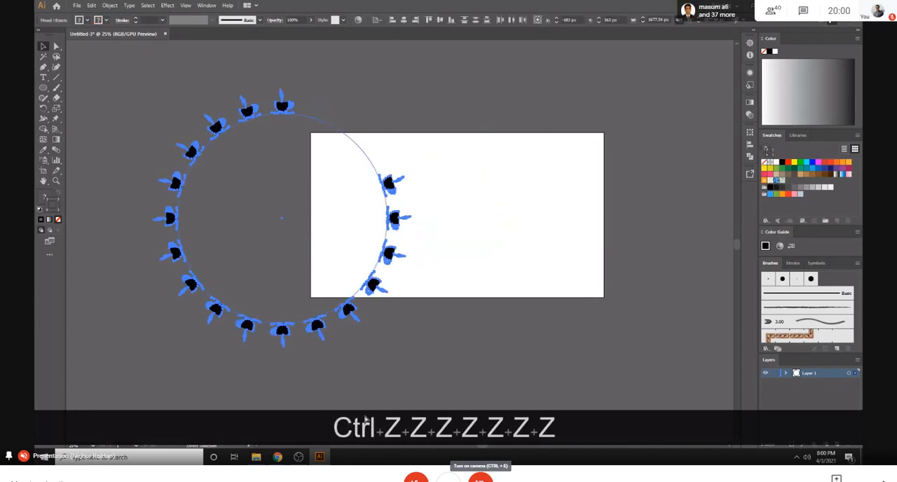
key(ctrl+z)
key(ctrl+z)
key(ctrl+z)
key(ctrl+z)
key(ctrl+z)
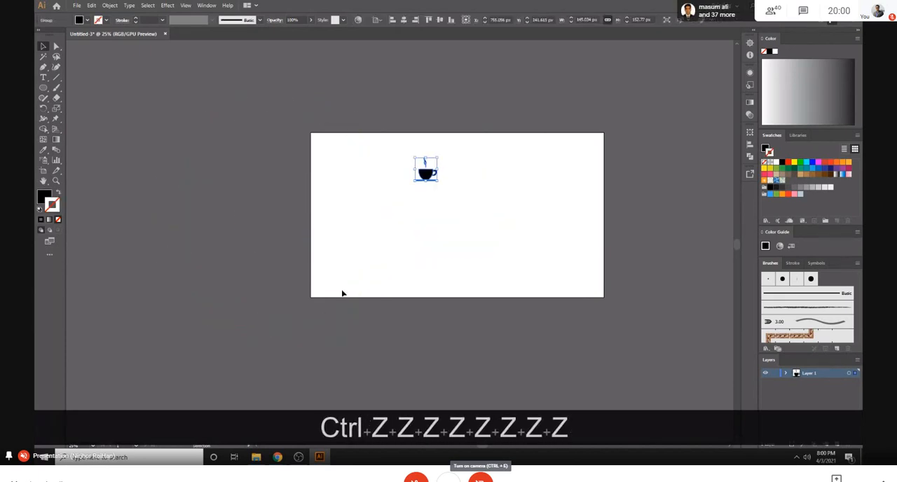
- Move the coffee cup off the artboard, just above its upper-left corner
key(ctrl+equal)
key(ctrl+equal)
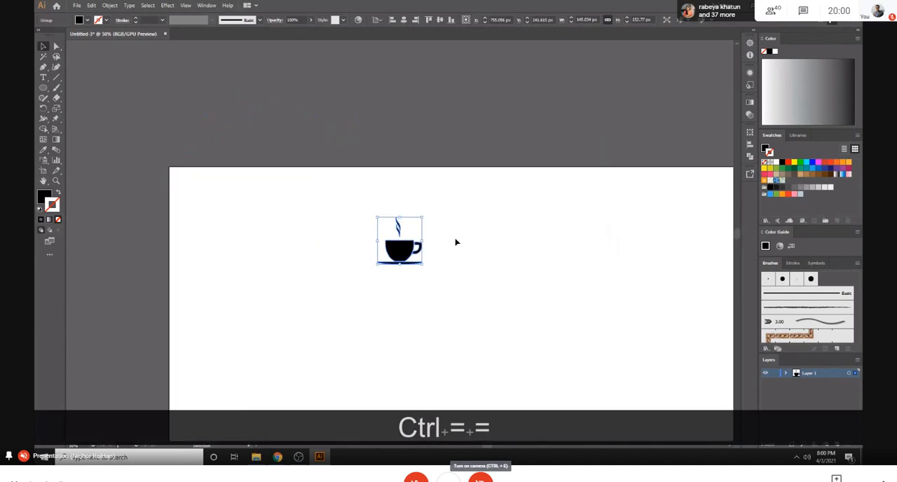
drag(412, 206, 213, 97)
click(302, 90)
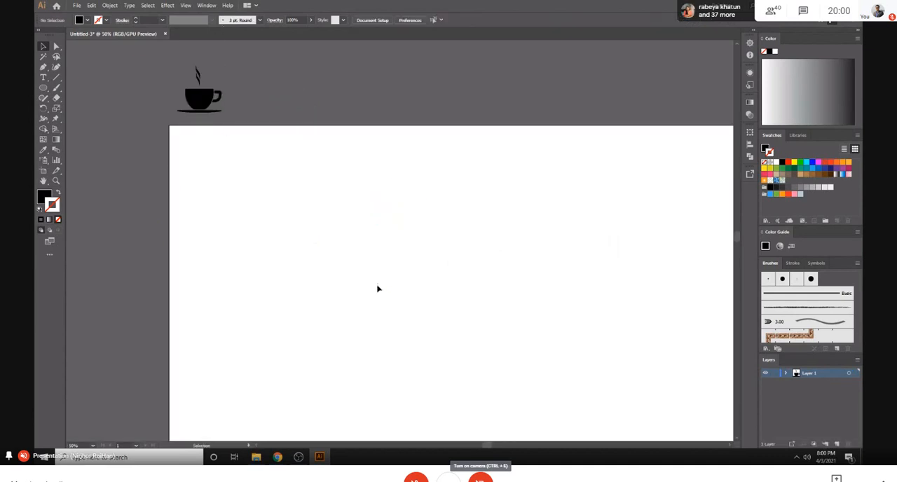
key(ctrl+minus)
key(ctrl+minus)
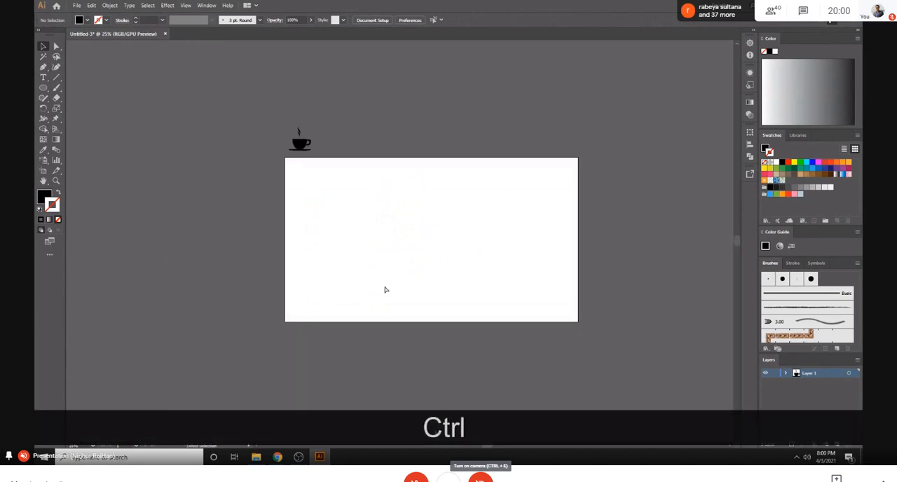
key(ctrl+equal)
key(ctrl+equal)
key(ctrl+minus)
key(ctrl+minus)
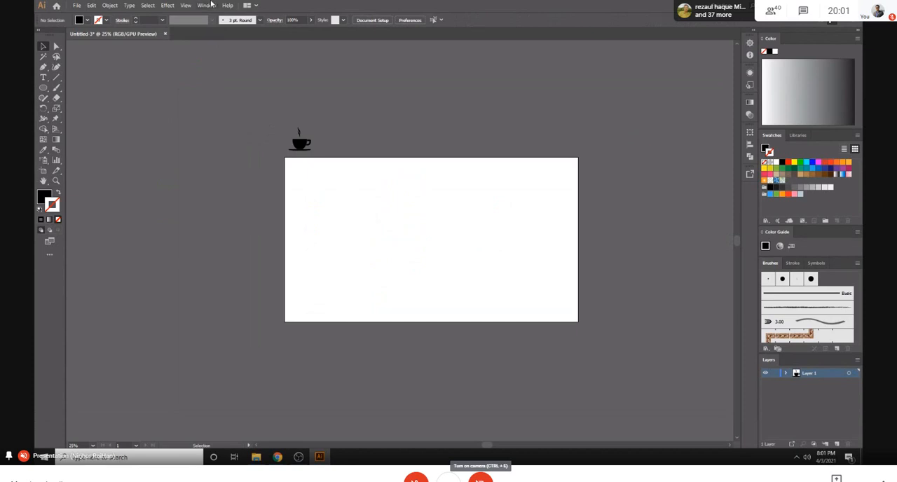
- Group the coffee cup artwork and move it onto the upper middle of the artboard
drag(276, 116, 320, 144)
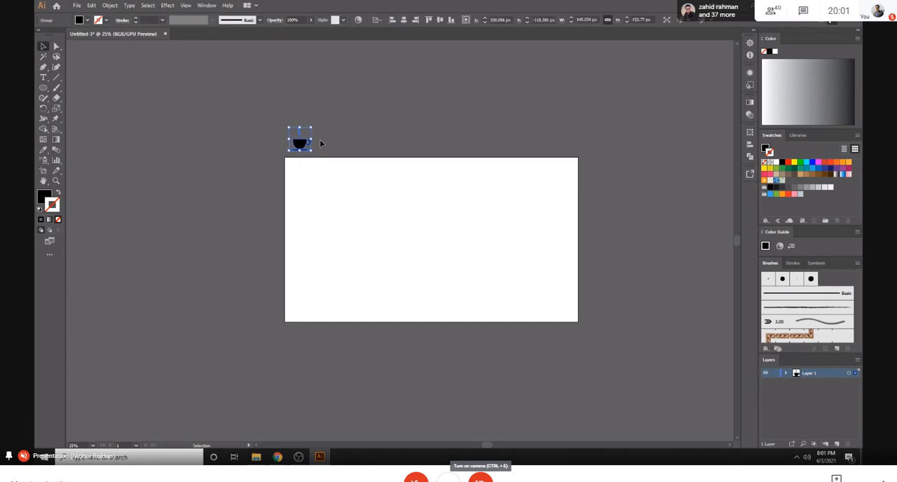
key(ctrl+g)
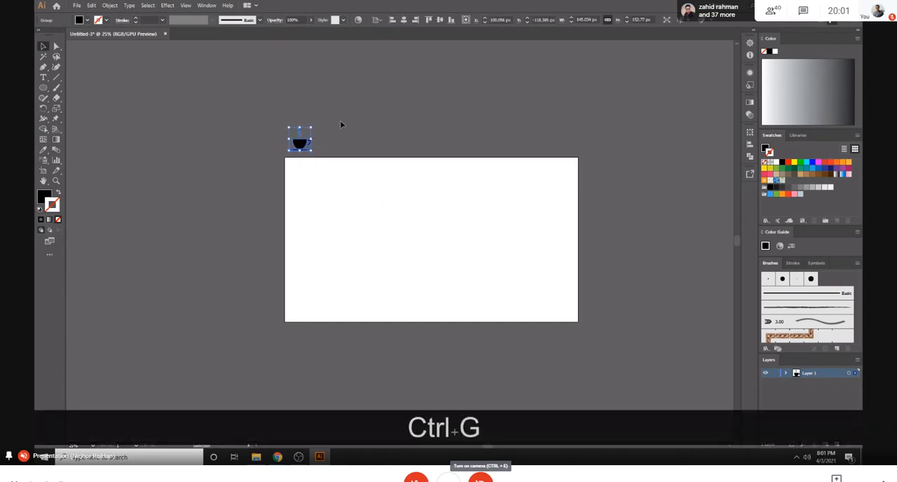
drag(299, 145, 414, 184)
click(379, 194)
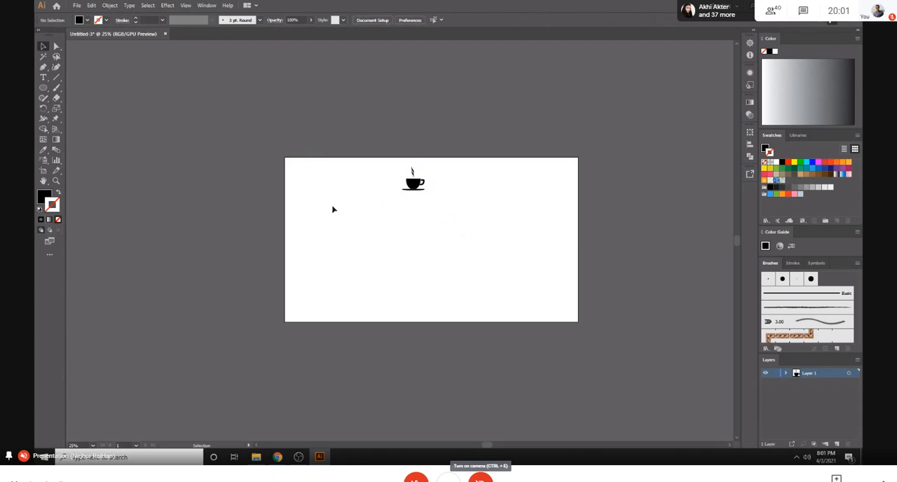
- Draw a small black circle and position it directly beneath the middle of the cup's saucer
click(42, 88)
key(ctrl+equal)
key(ctrl+equal)
key(ctrl+equal)
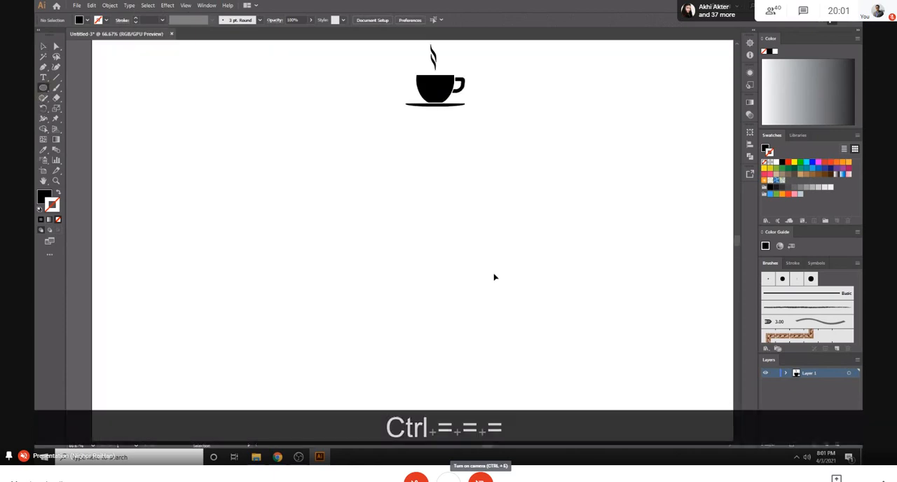
scroll(513, 274, up, 3)
key(ctrl+equal)
key(ctrl+equal)
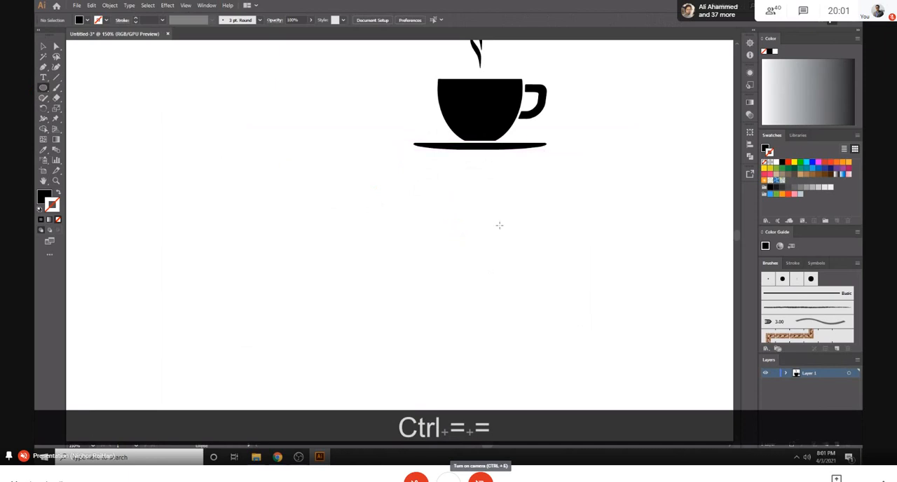
drag(489, 181, 484, 157)
click(43, 46)
click(498, 254)
scroll(450, 282, up, 2)
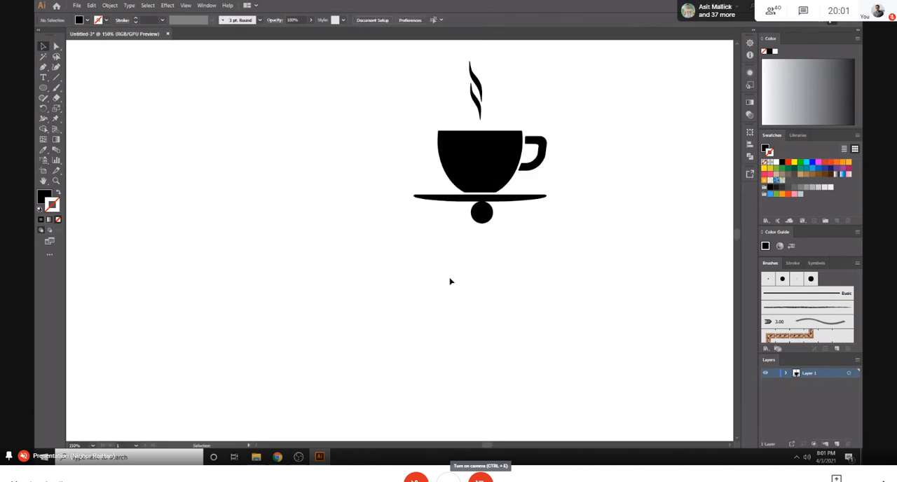
- Group the coffee cup with the small circle and shift the group left and slightly down on the artboard
key(ctrl+minus)
key(ctrl+minus)
key(ctrl+equal)
key(ctrl+equal)
drag(411, 67, 600, 279)
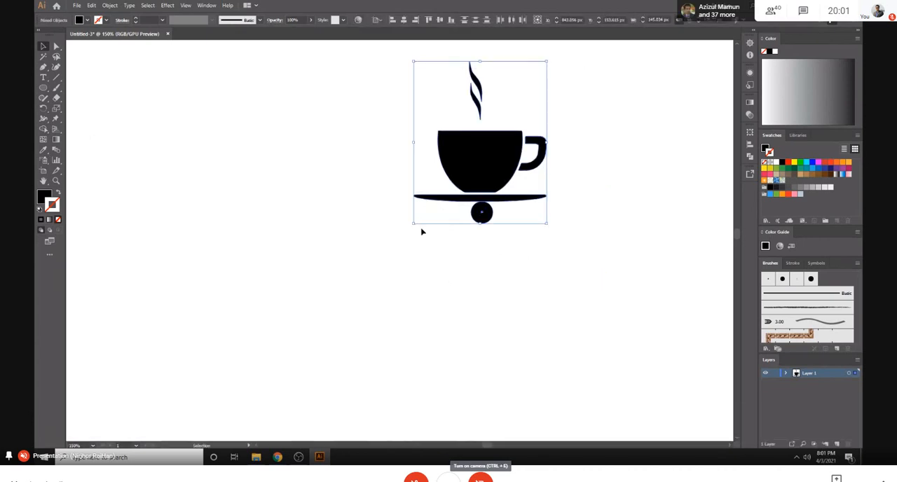
key(ctrl+g)
drag(515, 169, 406, 201)
- Start a Distort & Transform Transform effect on the cup group and set its rotation angle to 360/20 degrees
click(176, 7)
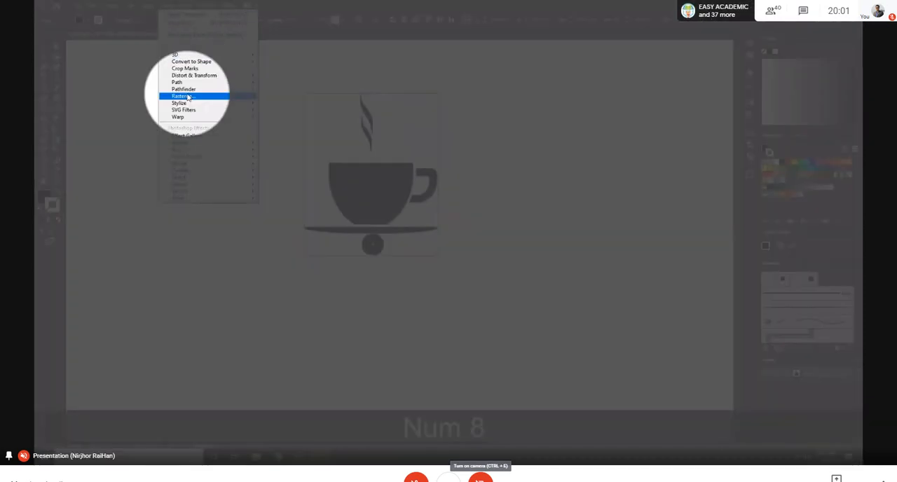
mouse_move(256, 82)
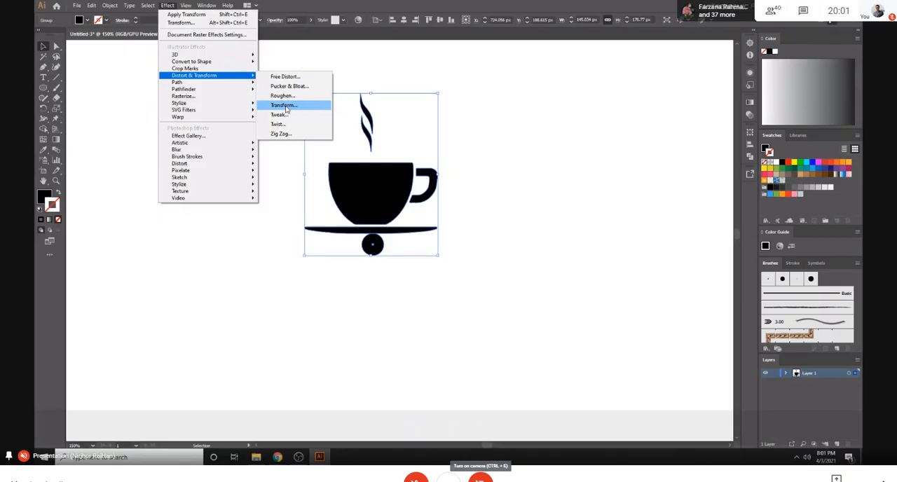
click(284, 105)
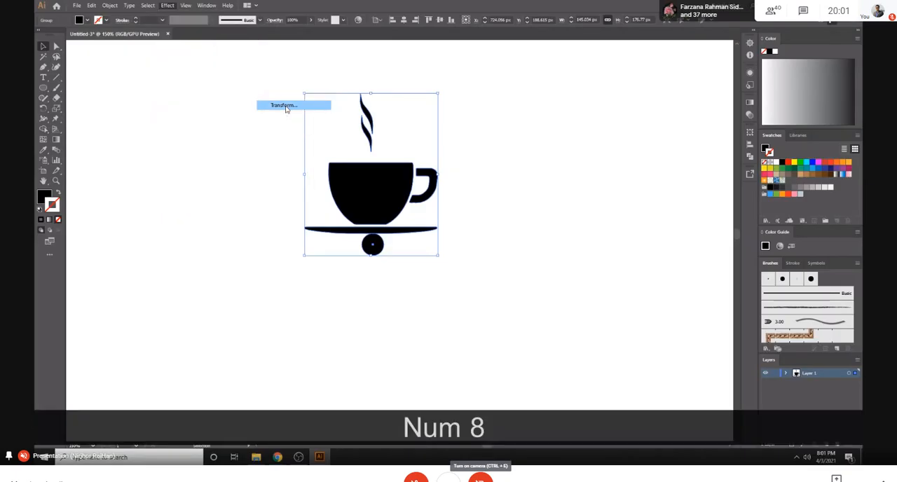
click(569, 246)
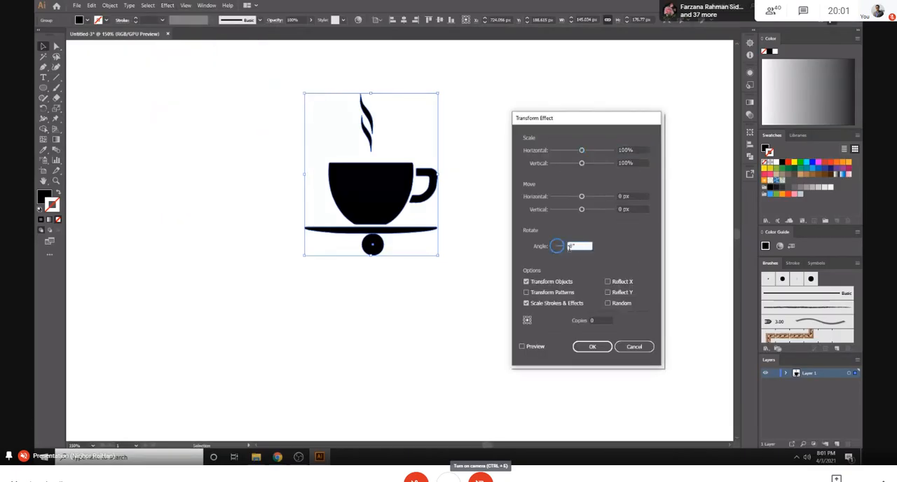
text(360)
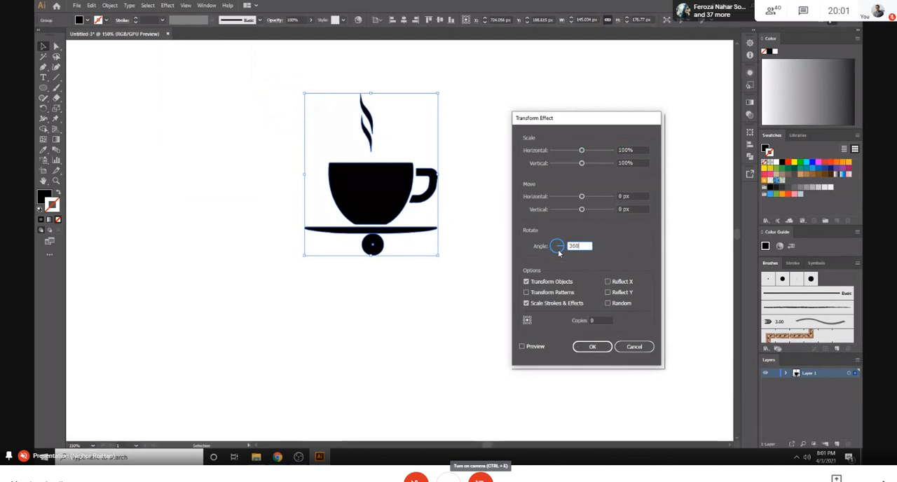
text(/20)
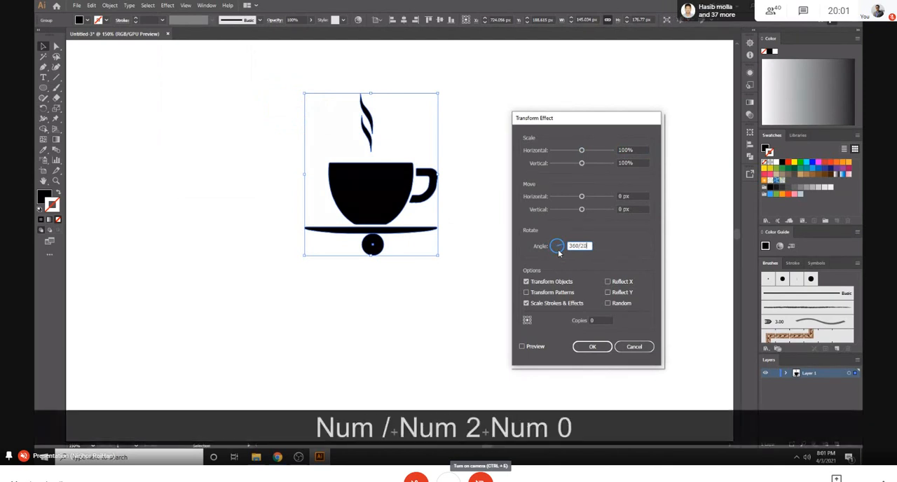
- Set the Transform effect to 19 copies around the bottom-centre reference point, preview it and apply it
click(585, 322)
text(19)
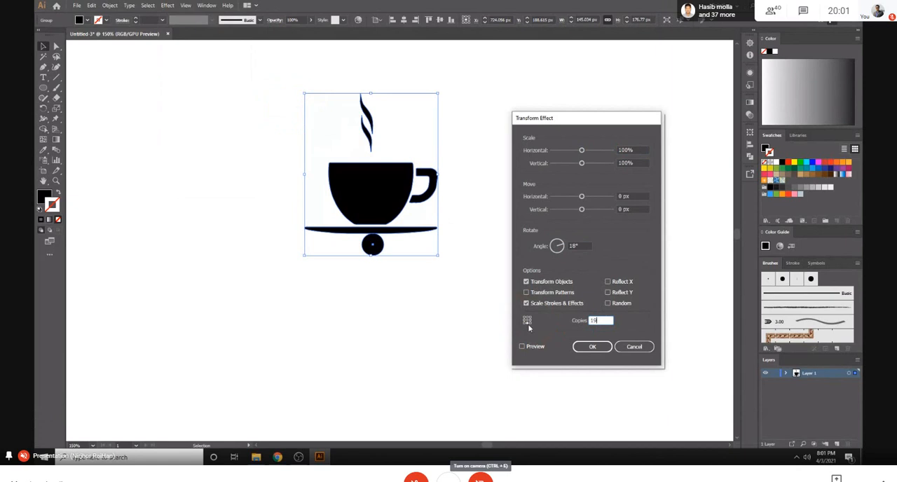
key(KP_8)
click(521, 347)
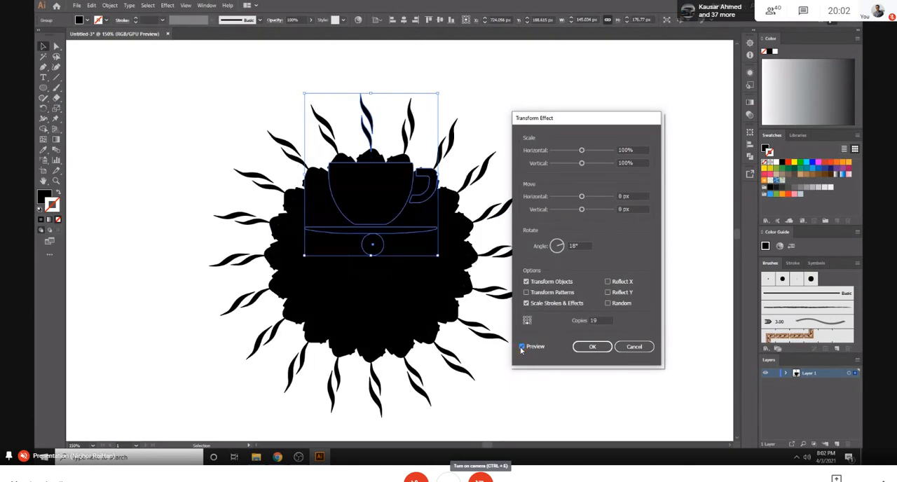
click(592, 346)
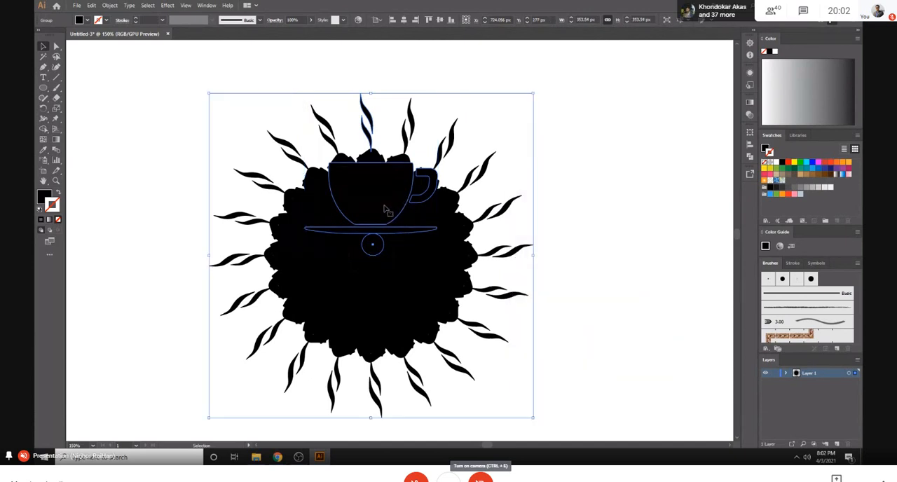
- Try isolating the coffee cup inside the transformed group and undo the Transform effect
right_click(384, 208)
click(416, 269)
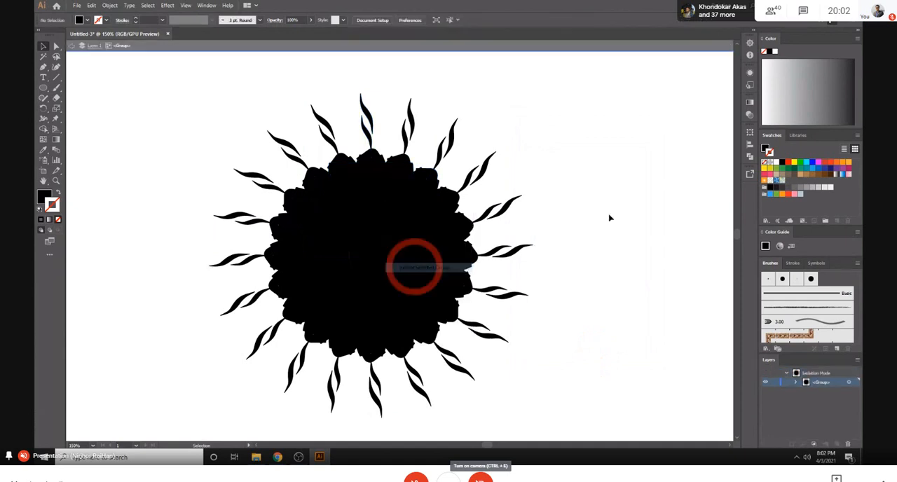
click(372, 215)
key(shift)
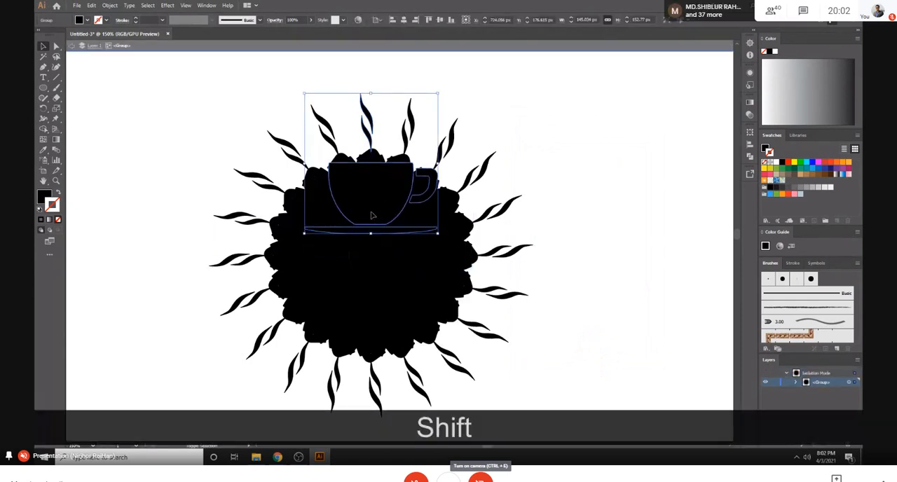
scroll(372, 216, up, 2)
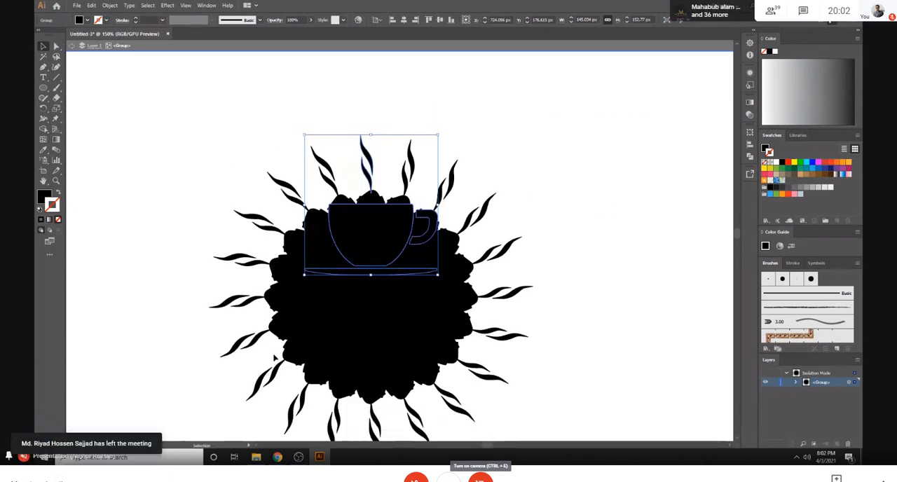
right_click(380, 226)
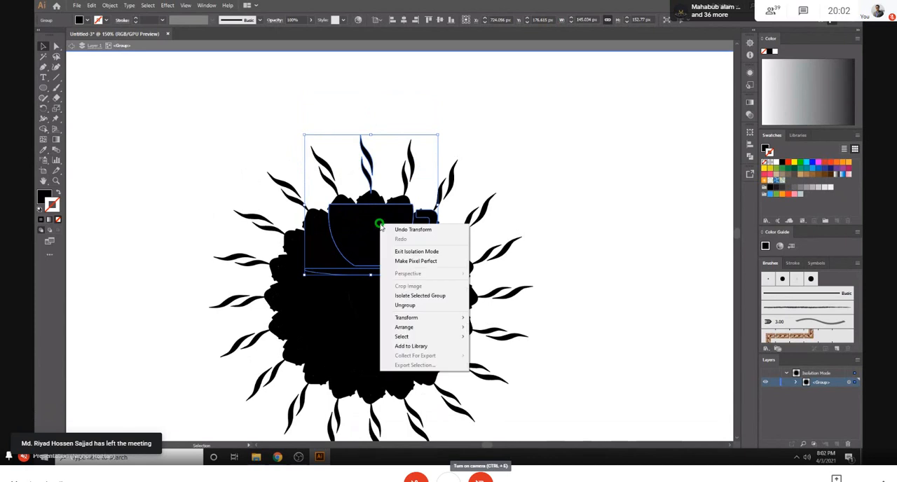
click(411, 296)
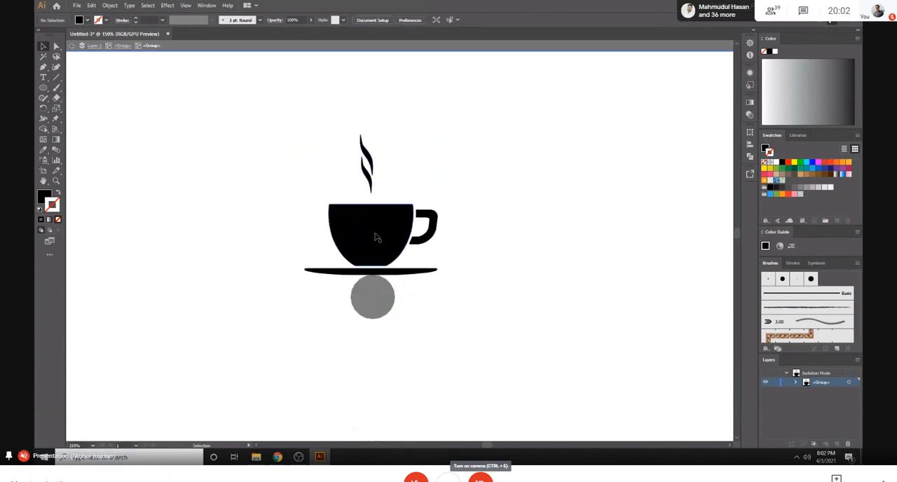
key(ctrl+z)
click(539, 218)
- Apply a Distort & Transform Transform effect to the cup group with angle 360/20, 19 copies and the bottom-centre reference point
click(424, 231)
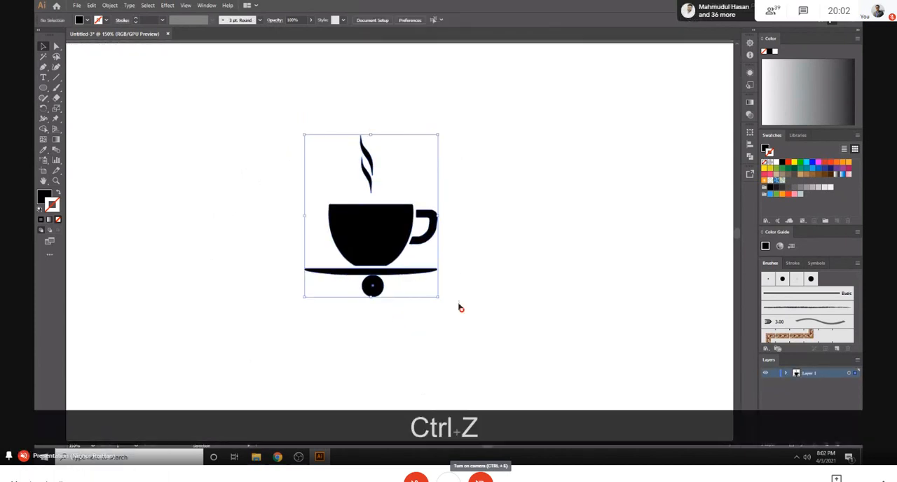
click(168, 5)
mouse_move(225, 76)
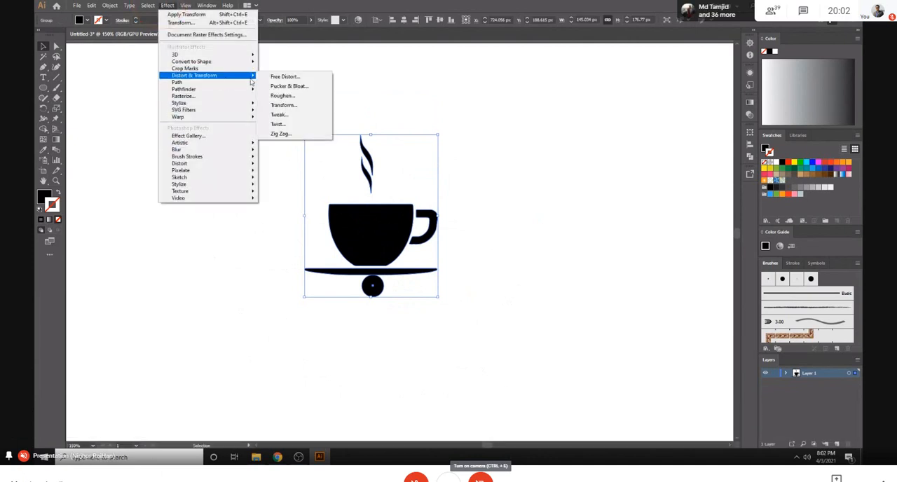
click(284, 106)
click(551, 247)
text(360/20)
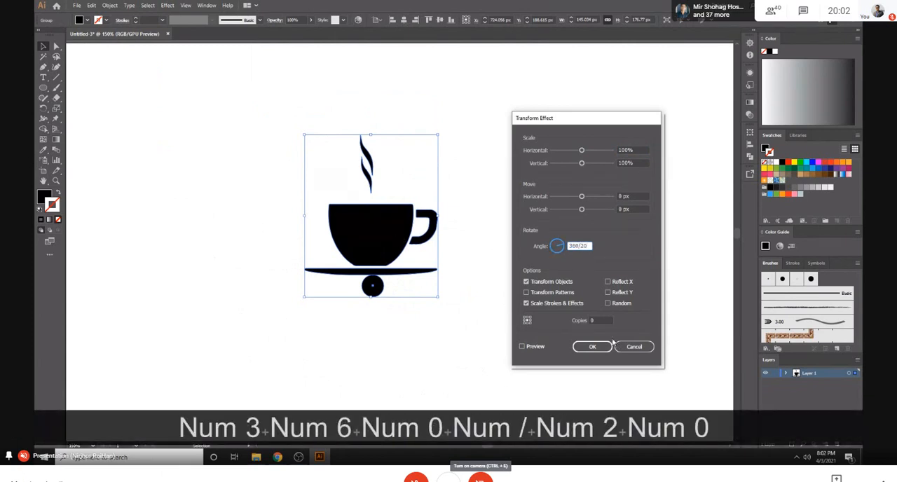
click(582, 321)
text(19)
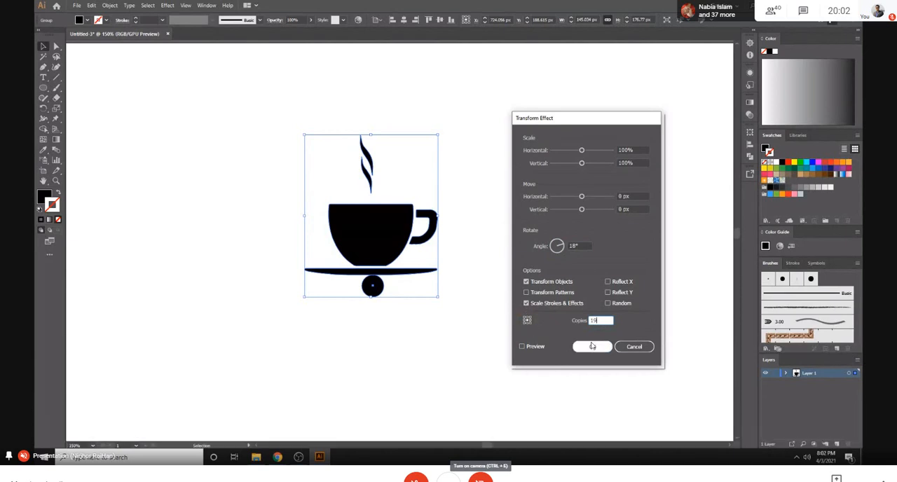
click(527, 323)
click(591, 346)
- Isolate the transformed group and move the cup straight up to open the ring around the small centre circle
right_click(370, 227)
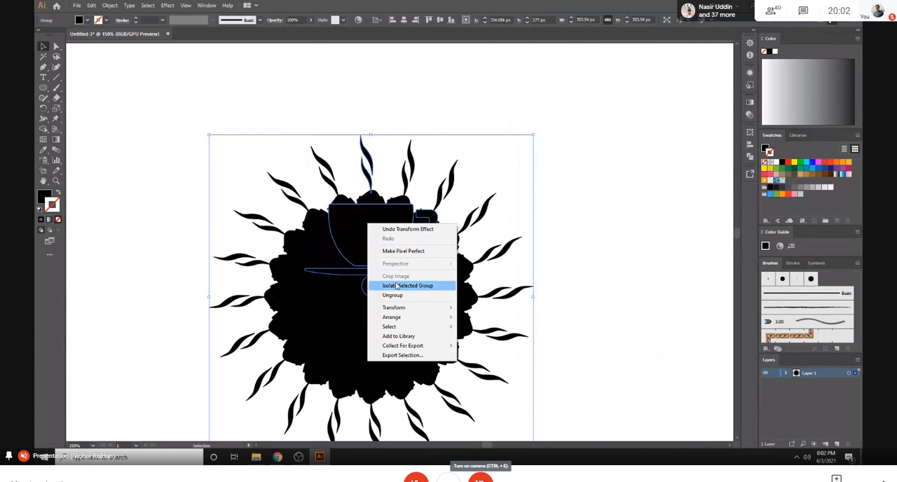
click(396, 286)
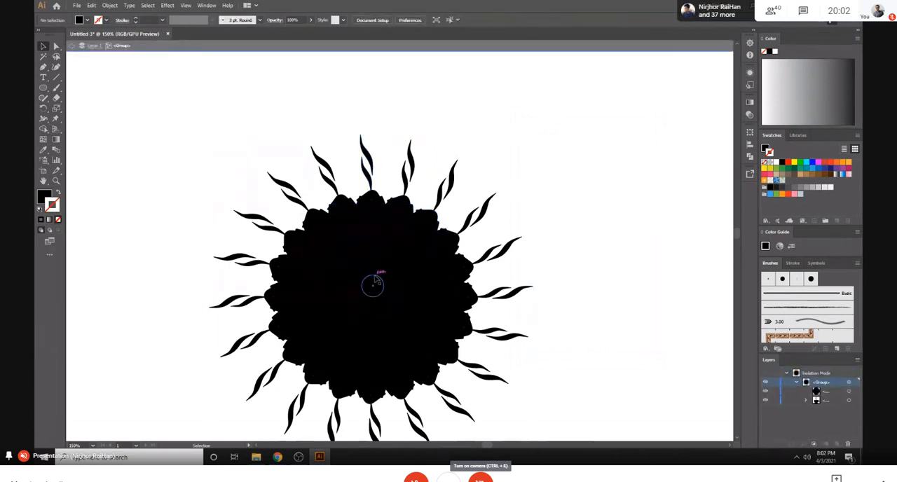
click(376, 241)
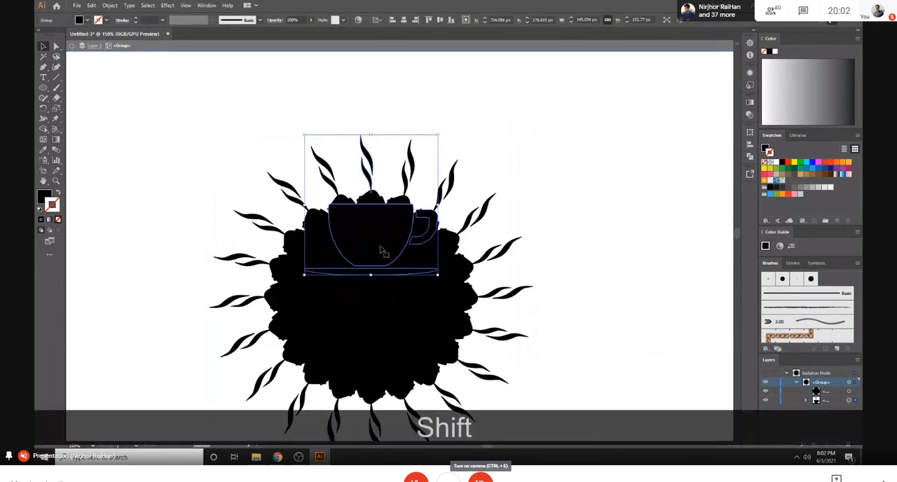
drag(381, 249, 381, 157)
scroll(410, 213, up, 2)
key(ctrl+minus)
key(ctrl+minus)
key(ctrl+minus)
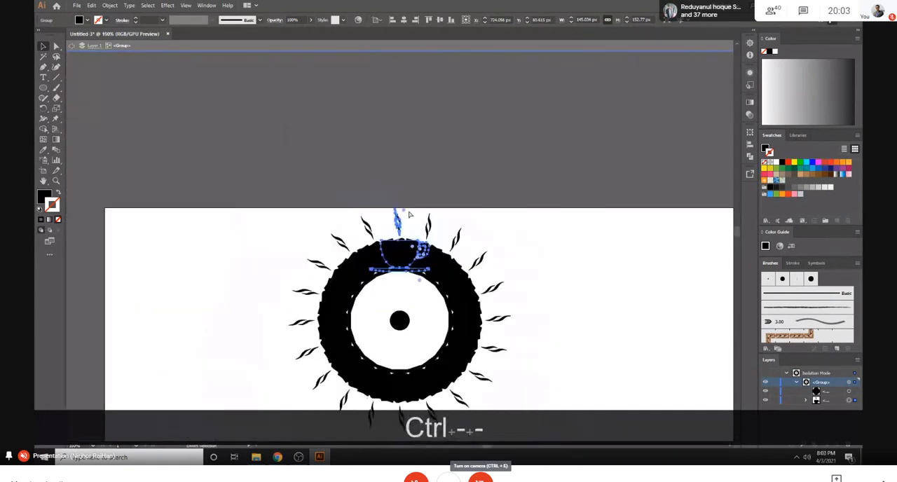
- Move the cup farther straight up to about Y -366 px so the repeated cups stand apart
shift+click(405, 251)
click(401, 234)
drag(404, 251, 404, 170)
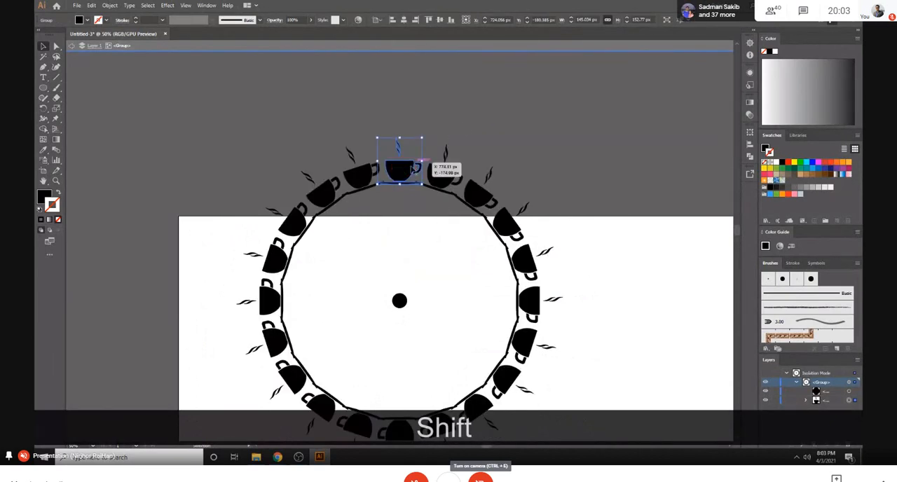
drag(406, 175, 407, 116)
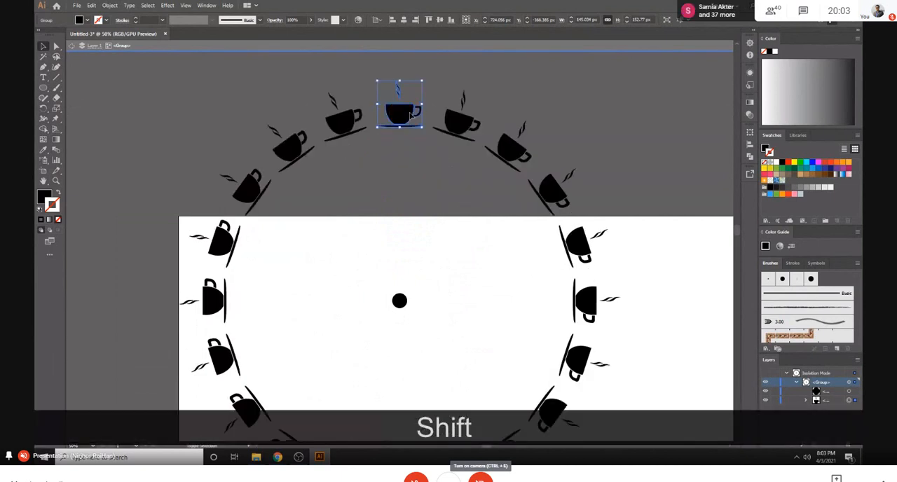
- Scale the cup and centre circle down together so the ring is about 882 px wide, and exit isolation mode
click(524, 107)
key(ctrl+minus)
key(ctrl+minus)
key(ctrl+minus)
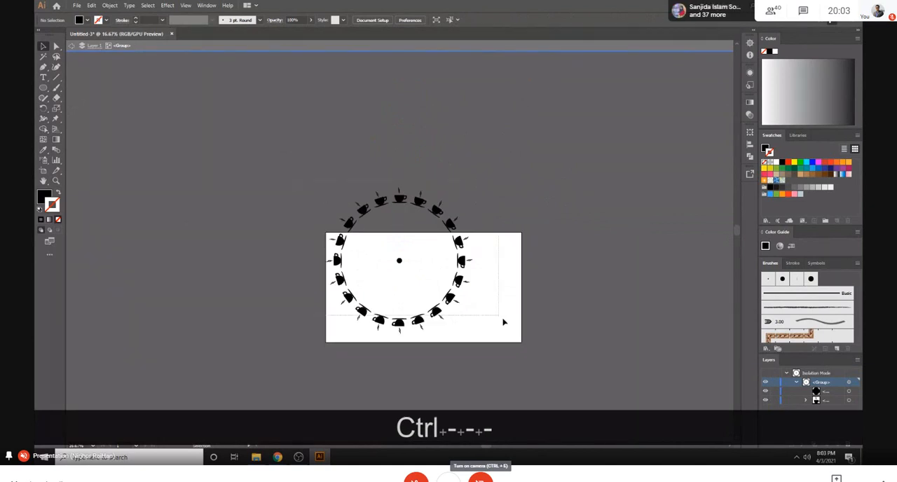
click(452, 313)
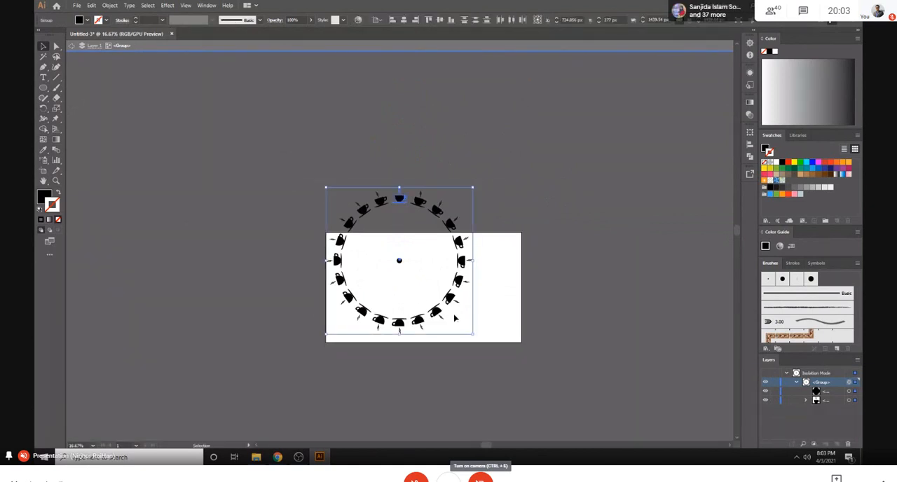
drag(481, 338, 453, 309)
click(469, 287)
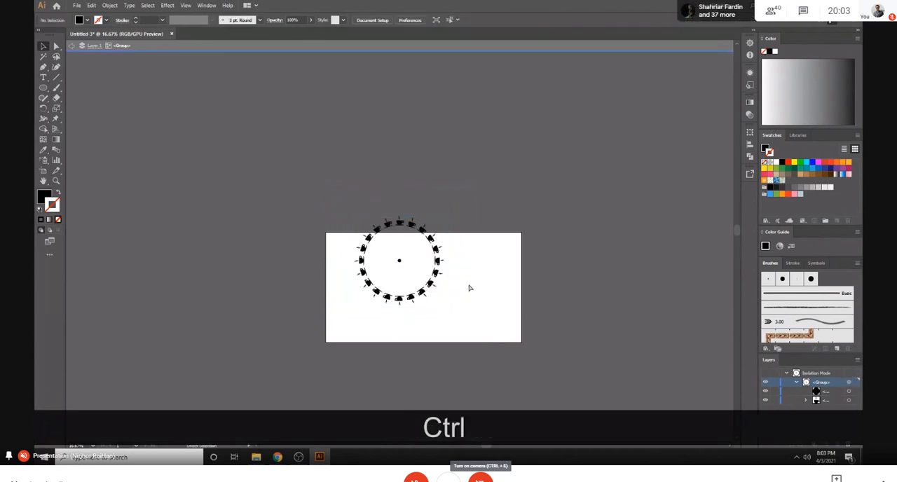
key(ctrl+equal)
key(ctrl+equal)
key(ctrl+equal)
key(Escape)
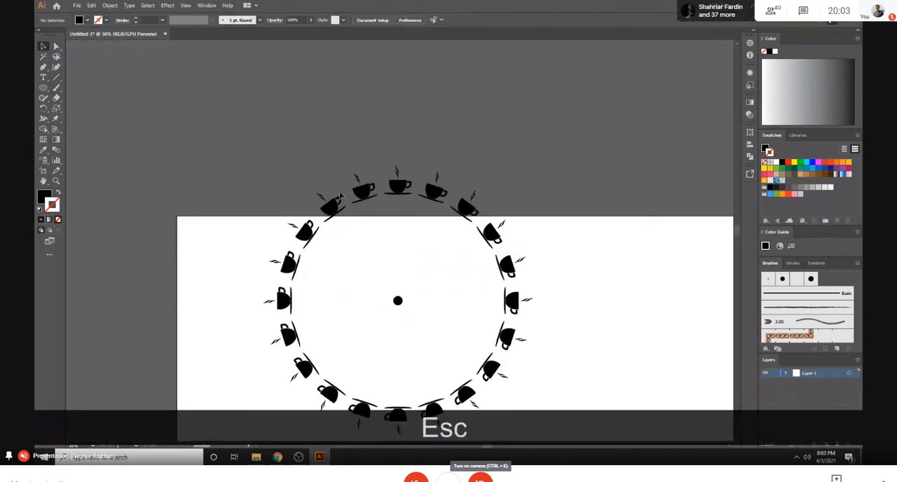
- Expand the appearance of the cup ring to turn the Transform effect's copies into real shapes
click(396, 189)
scroll(554, 258, down, 1)
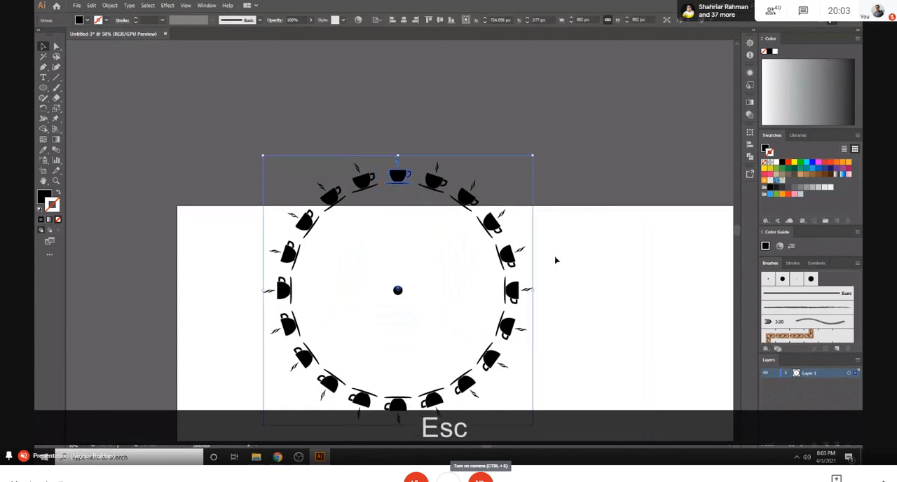
key(ctrl+minus)
key(ctrl+minus)
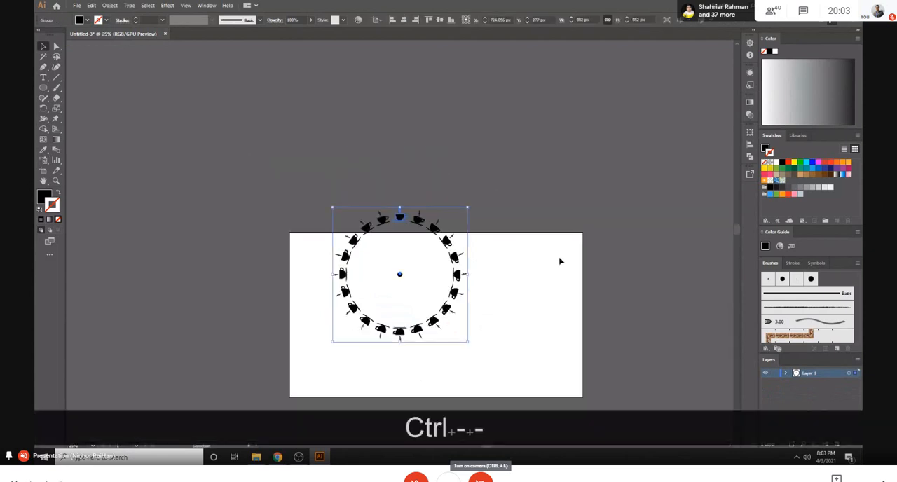
drag(327, 189, 540, 381)
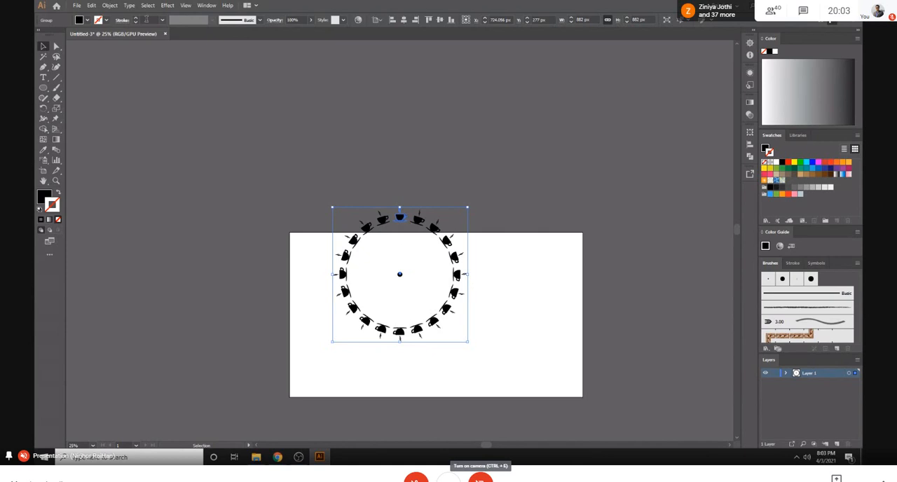
click(118, 7)
click(140, 109)
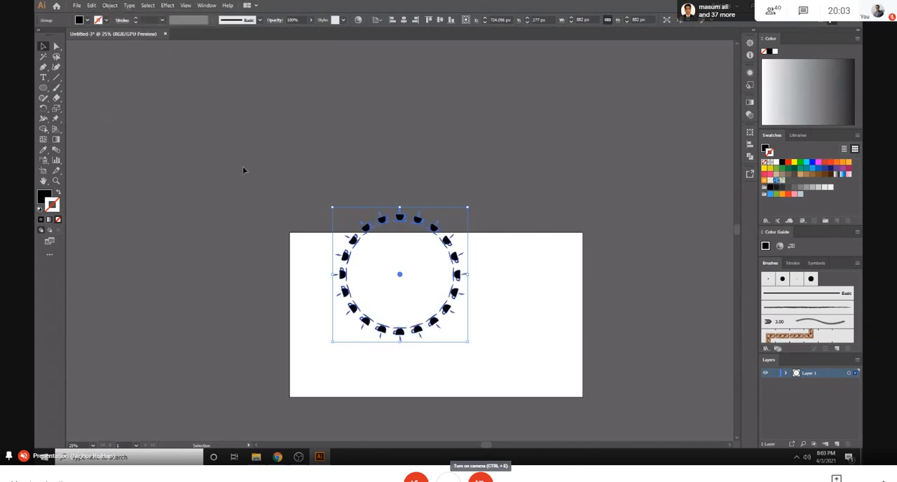
click(109, 5)
click(150, 99)
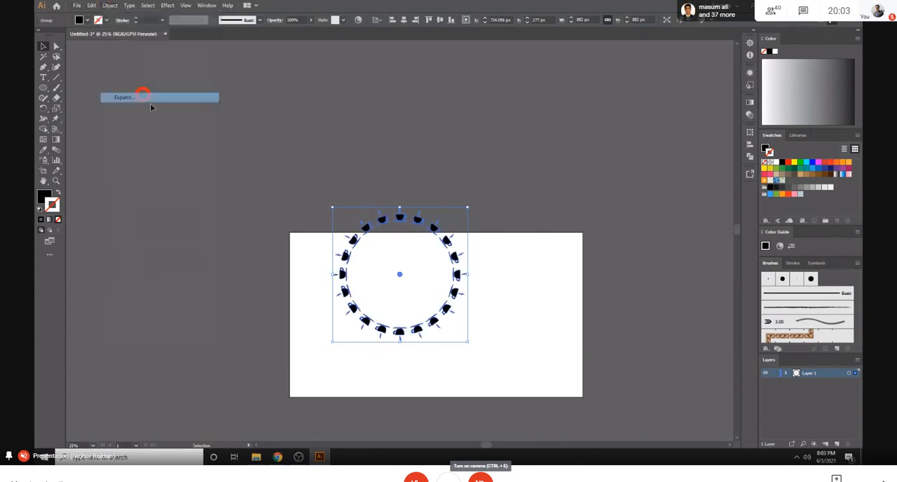
- Ungroup the expanded cup ring and delete the small circle at its centre
click(395, 272)
right_click(399, 272)
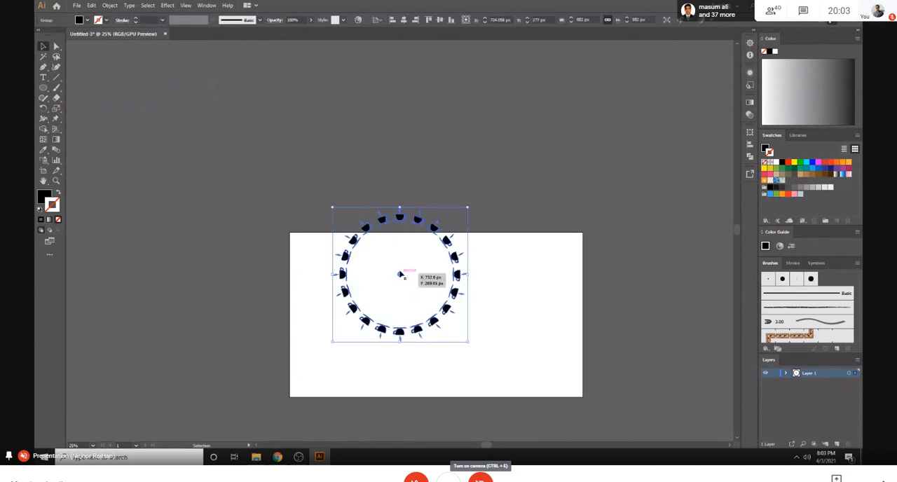
click(425, 341)
right_click(400, 276)
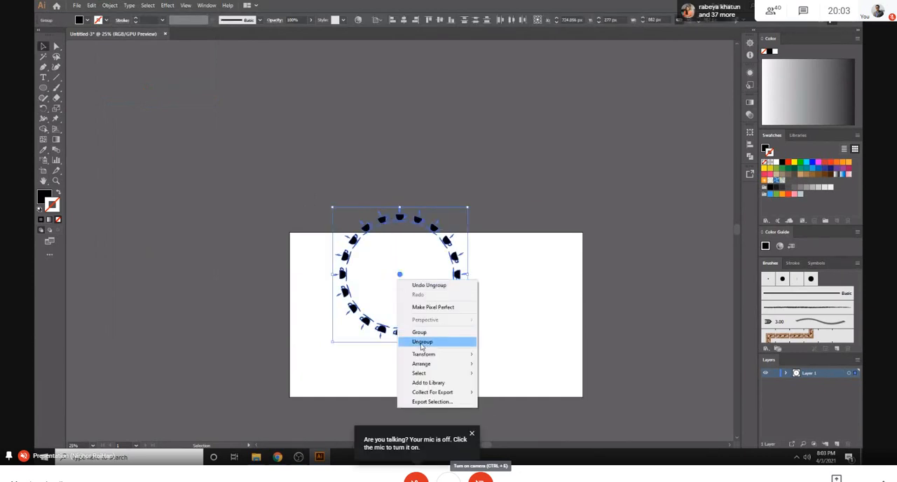
right_click(386, 272)
click(525, 278)
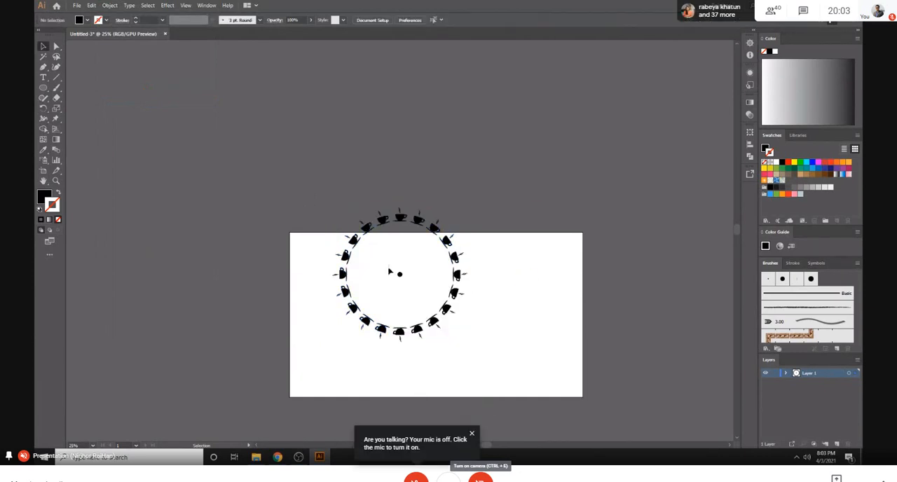
click(401, 275)
key(Delete)
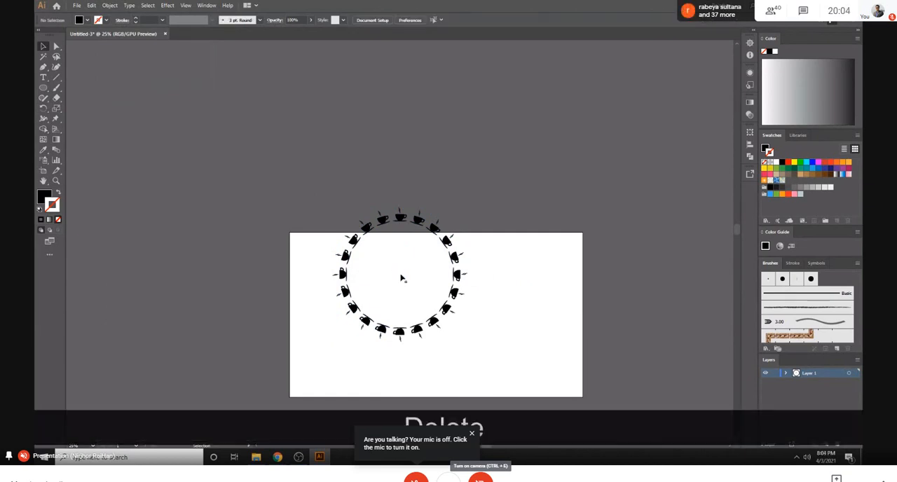
- Scale all the cups down together about the ring's centre to about 402 px wide
drag(319, 215, 463, 309)
key(ctrl+equal)
key(ctrl+equal)
key(ctrl+equal)
key(ctrl+equal)
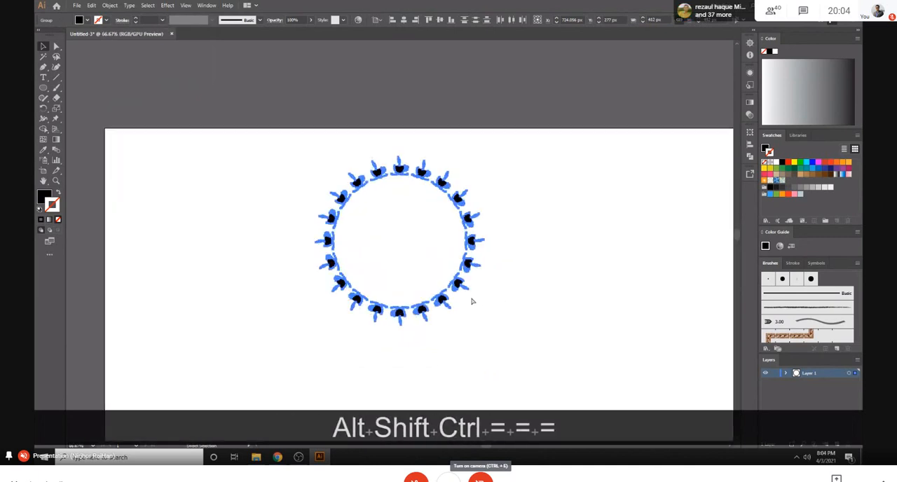
click(541, 233)
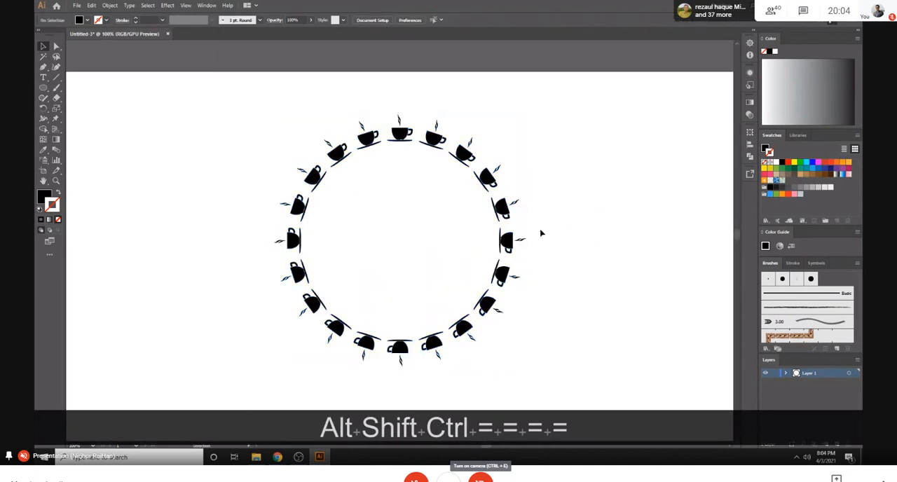
- Draw a 534 px circle from the ring's centre around the cups and give it a black outline without fill
key(ctrl+minus)
key(ctrl+minus)
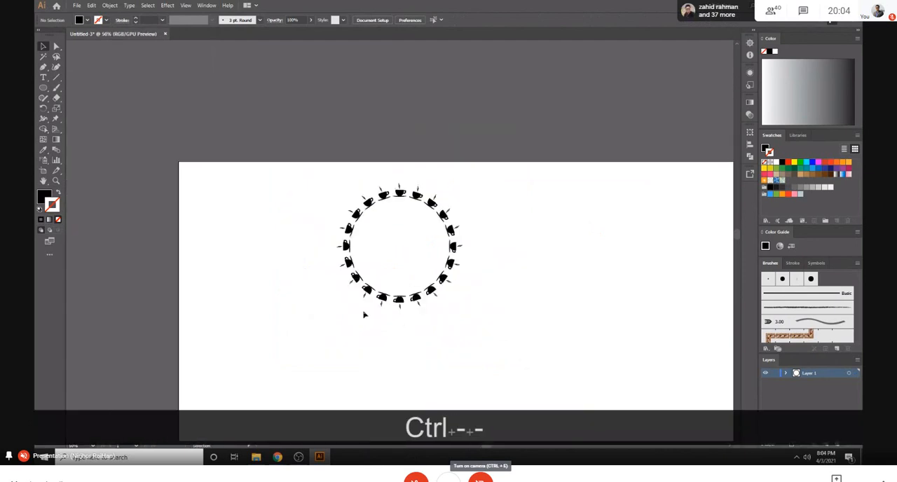
click(42, 88)
mouse_move(396, 246)
mouse_down()
mouse_move(492, 310)
mouse_move(481, 297)
mouse_up()
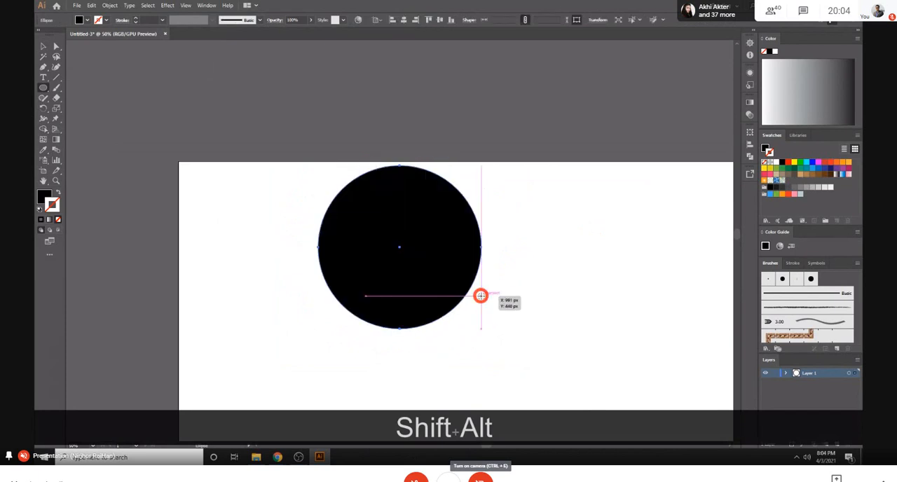
click(57, 190)
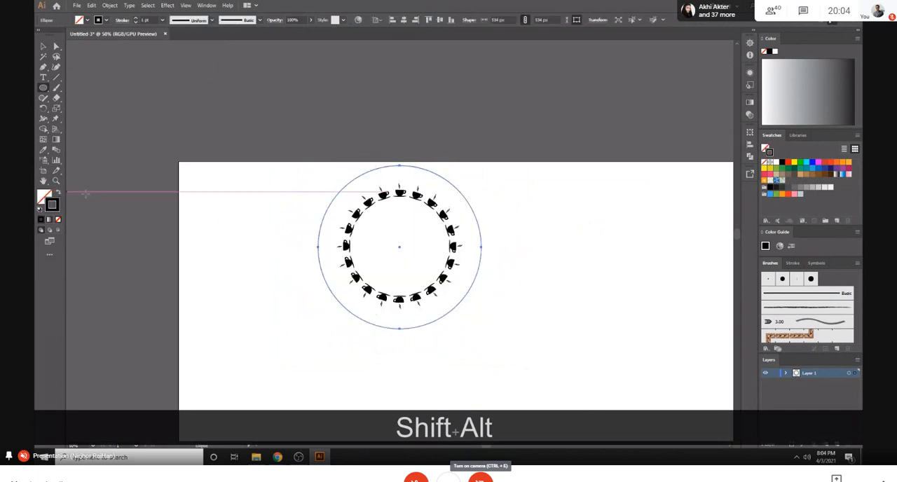
- Check the cups around the ring one after another to see that each is a separately selectable group
click(41, 45)
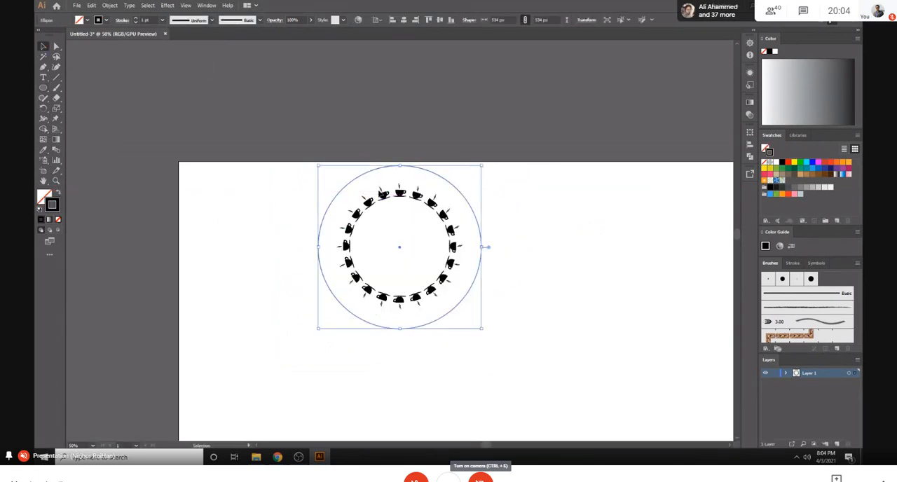
click(385, 194)
click(365, 206)
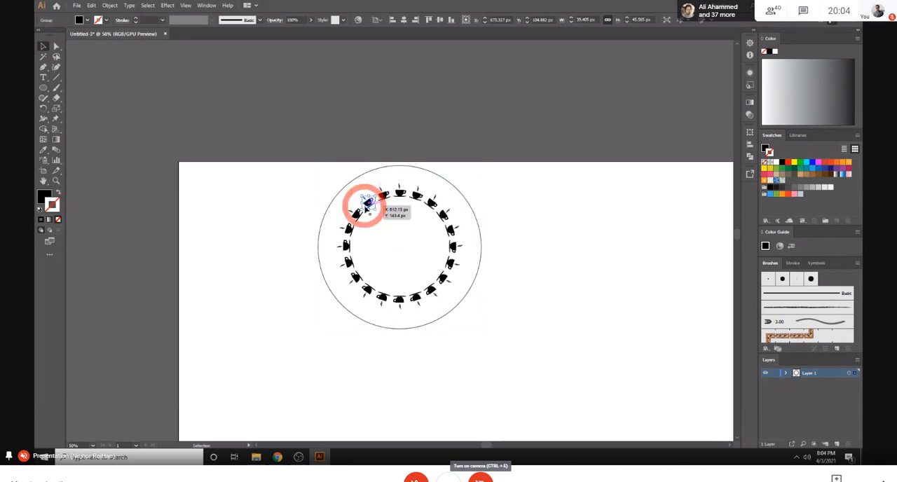
click(356, 215)
click(349, 230)
click(345, 245)
click(346, 261)
click(356, 278)
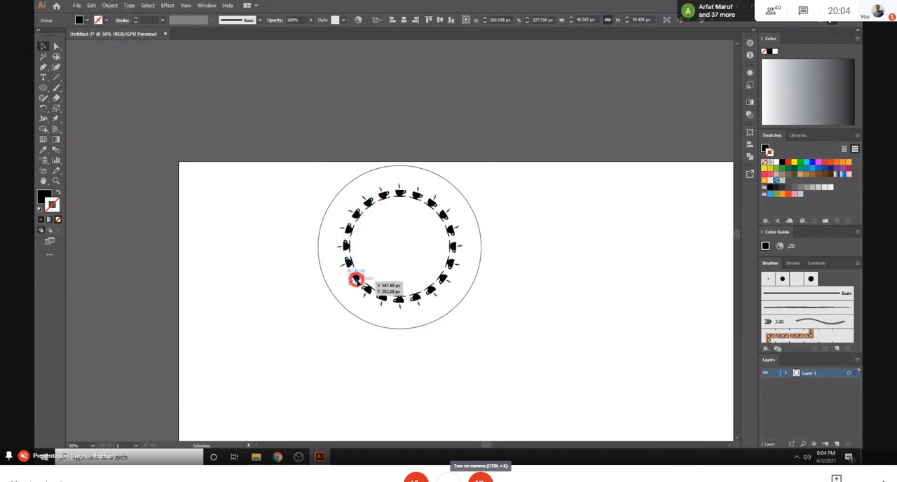
click(367, 290)
click(382, 298)
click(399, 300)
- Delete every second cup around the ring, keeping the upright cup at its top
click(415, 299)
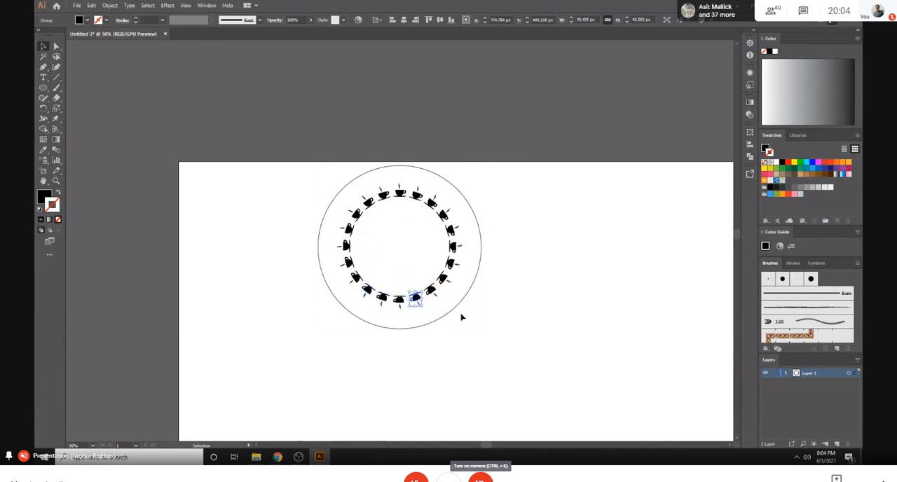
scroll(502, 338, down, 1)
key(ctrl+equal)
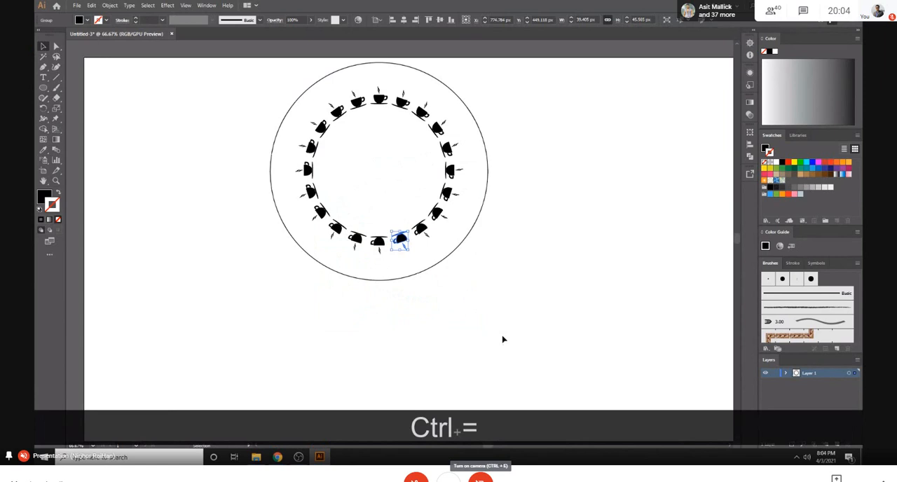
shift+click(437, 214)
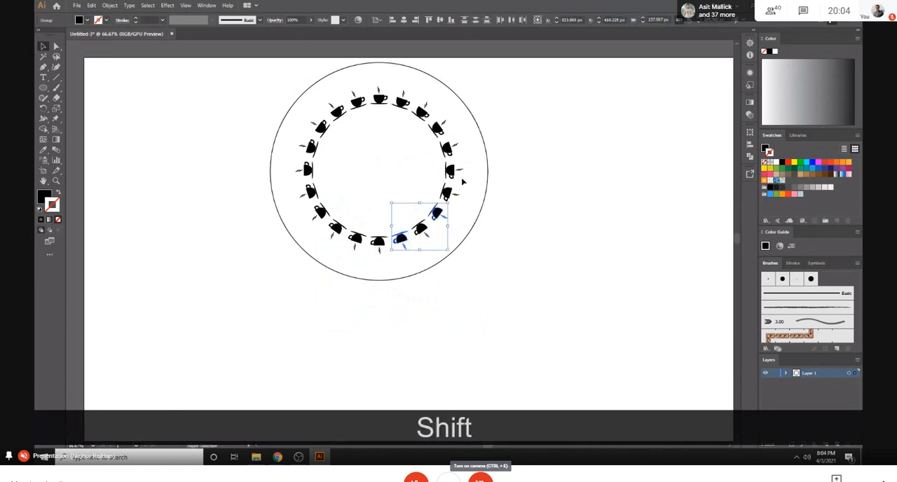
shift+click(452, 171)
shift+click(436, 131)
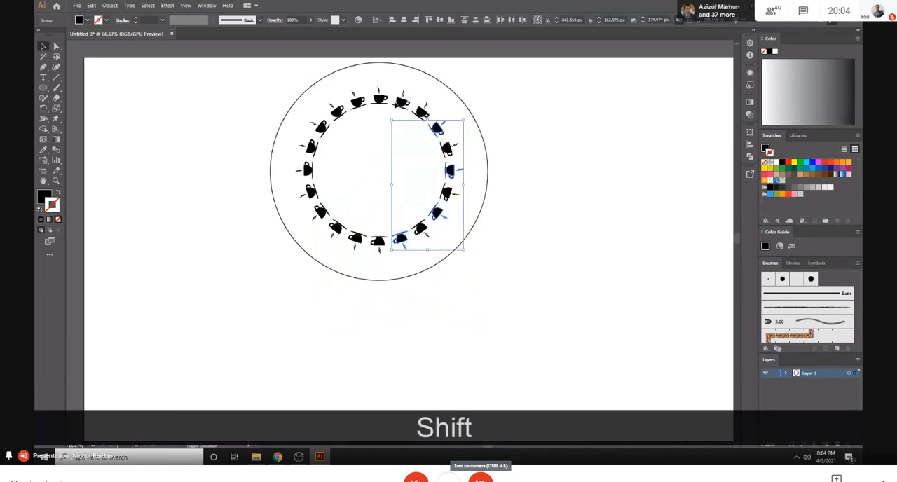
shift+click(402, 103)
shift+click(357, 102)
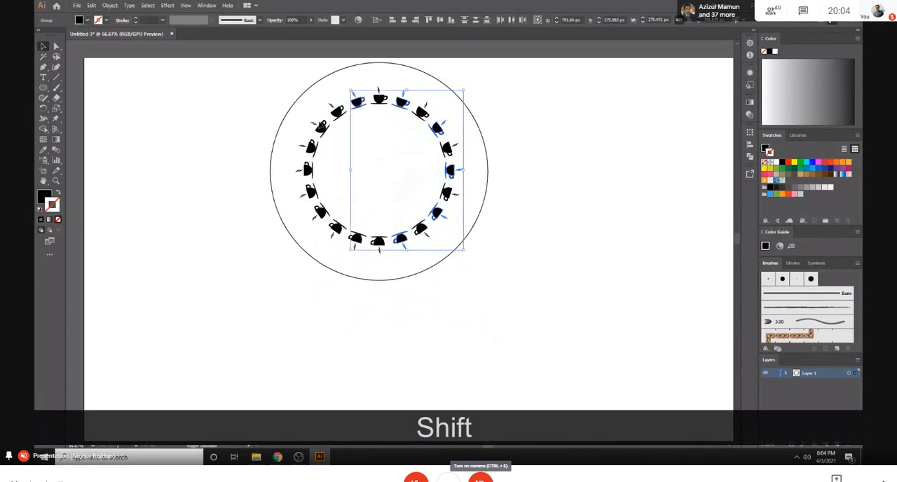
shift+click(322, 126)
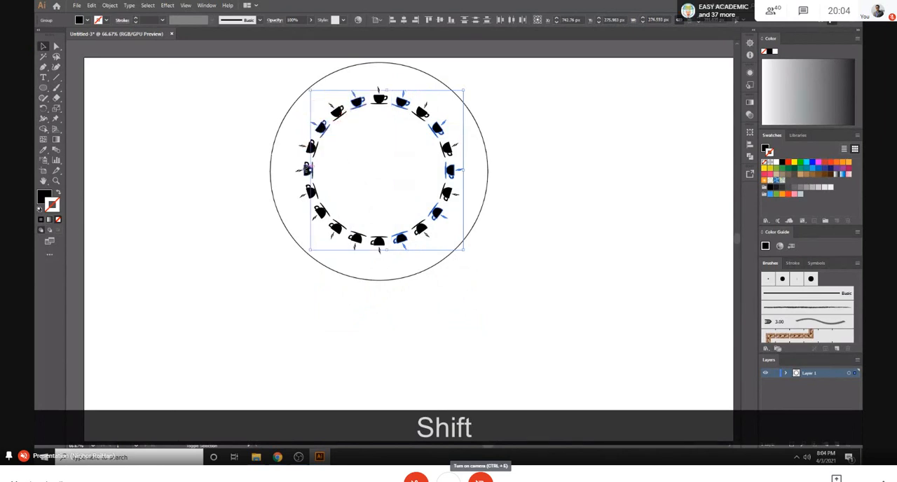
shift+click(306, 170)
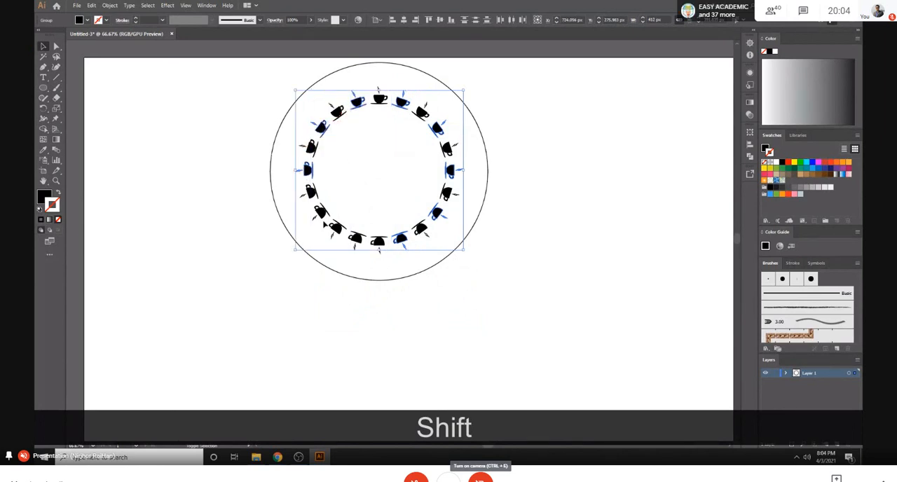
shift+click(323, 216)
shift+click(356, 239)
key(shift+Delete)
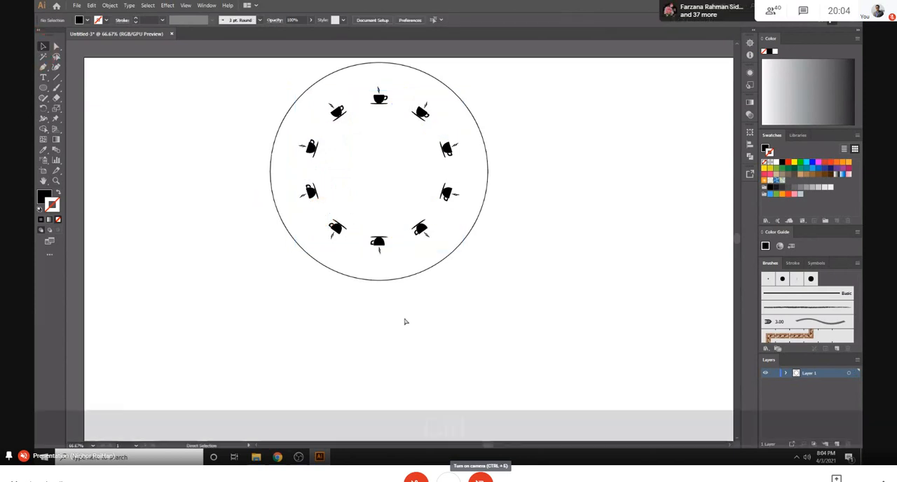
- Lock the outer circle and scale all the cups up together about their centre to about 492 px wide
key(ctrl+minus)
key(ctrl+minus)
key(ctrl+minus)
key(ctrl+equal)
key(ctrl+equal)
key(ctrl+equal)
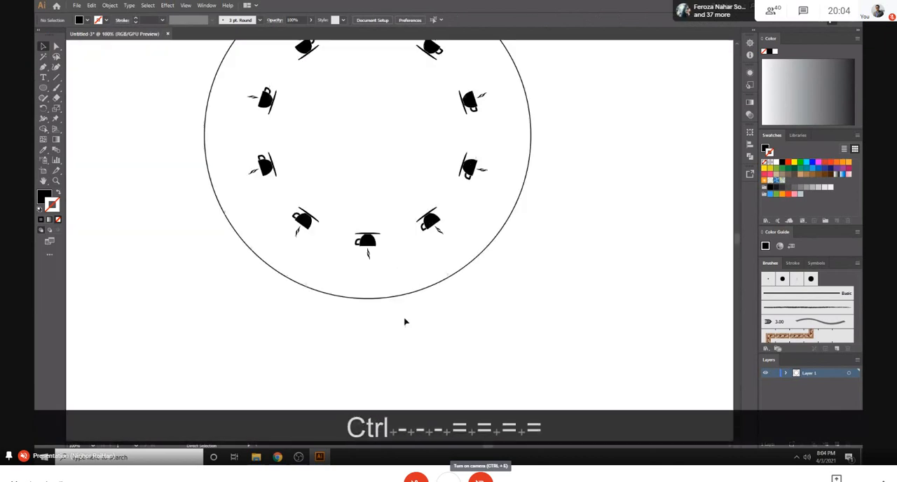
scroll(405, 321, up, 2)
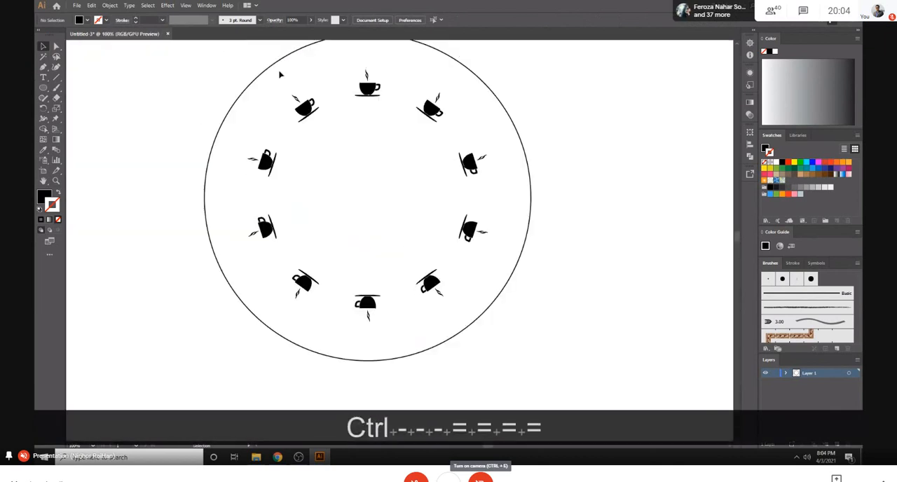
click(244, 94)
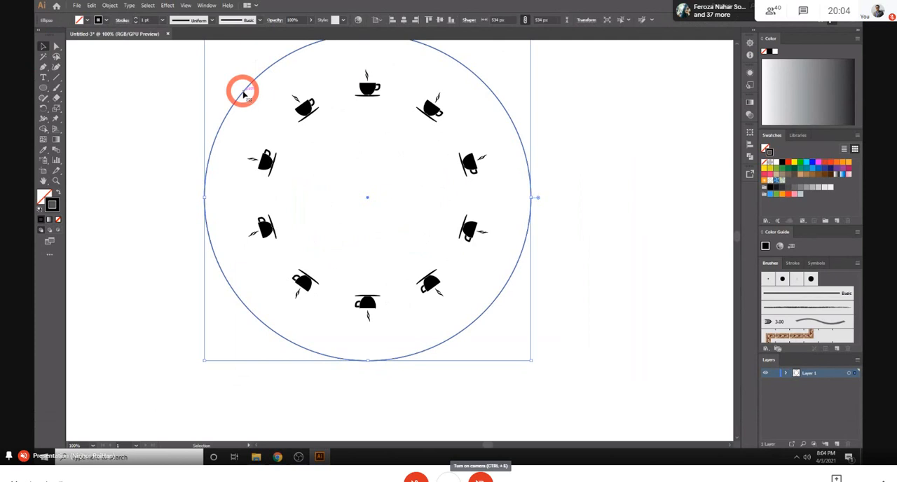
key(ctrl+2)
drag(265, 80, 517, 356)
click(632, 290)
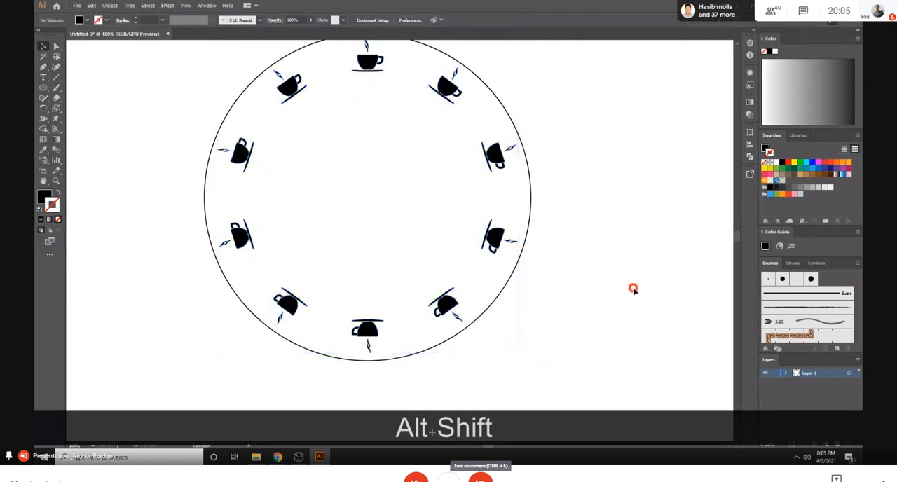
- Delete all the cups inside the locked circle
key(ctrl+minus)
key(ctrl+minus)
key(ctrl+minus)
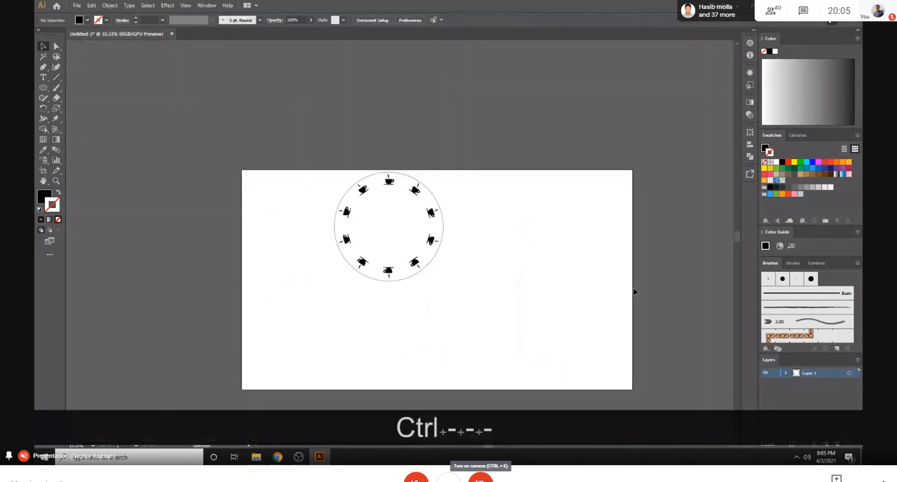
drag(297, 175, 522, 320)
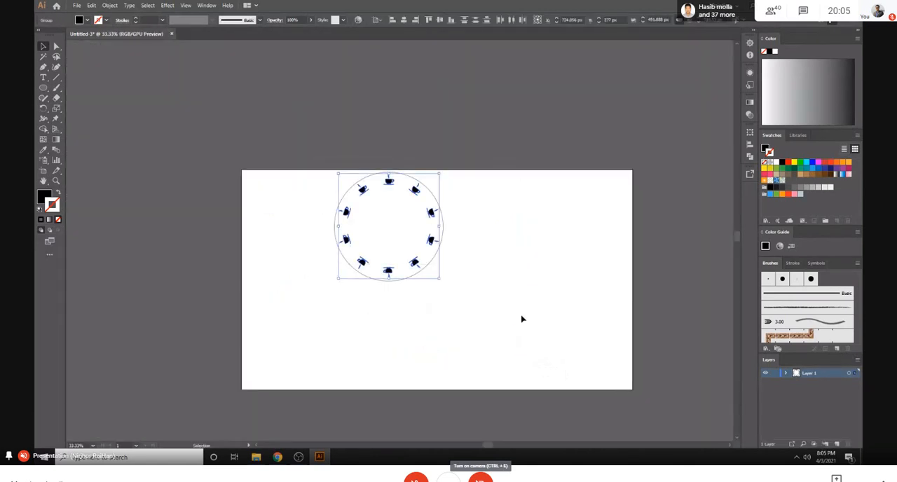
key(Delete)
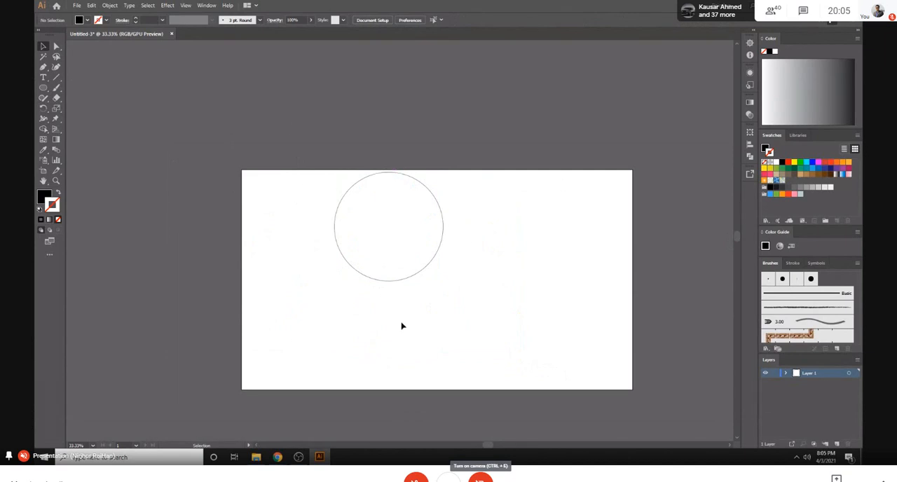
- Unlock the circle and move it down to about the vertical middle of the artboard
click(364, 277)
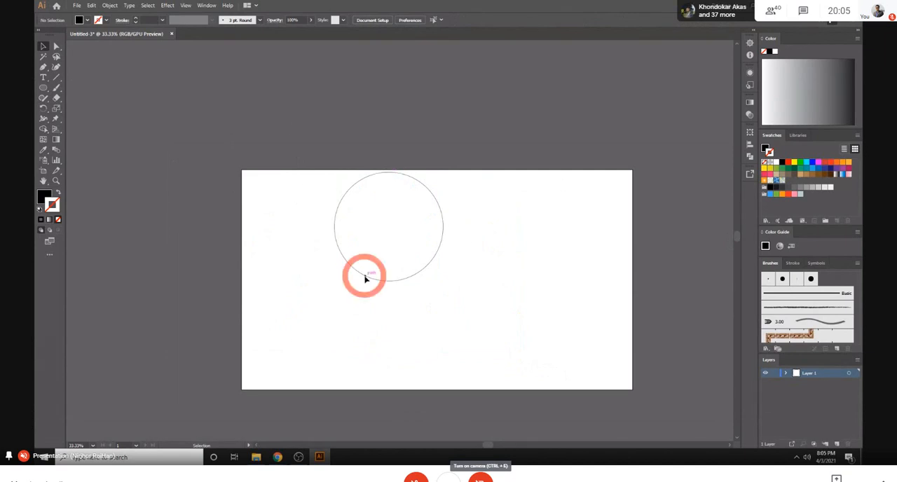
key(ctrl+alt+2)
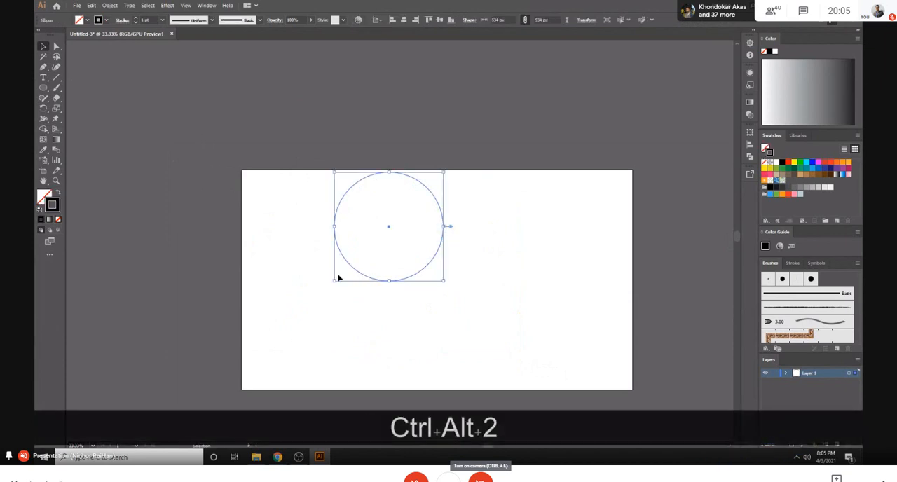
drag(427, 191, 432, 245)
click(529, 206)
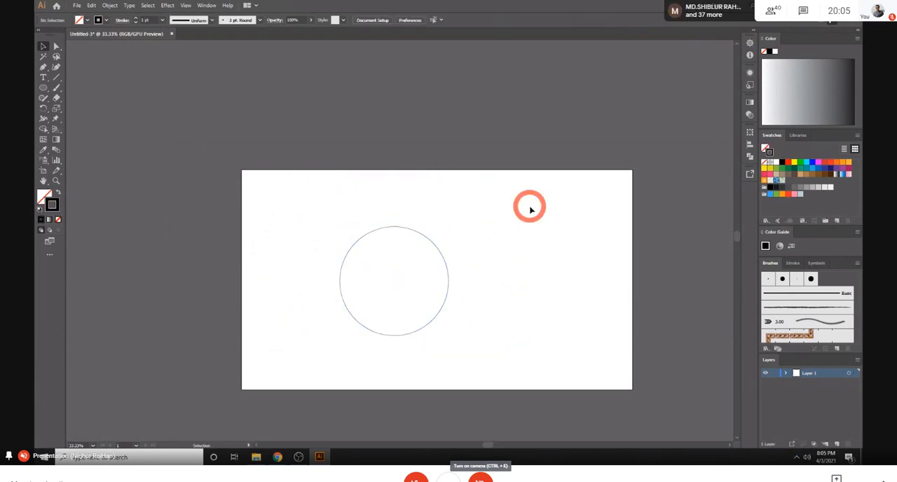
- Draw a vertical line about 107 px long ending at the circle's top point and move it aside to the left
click(59, 76)
drag(379, 188, 393, 226)
key(ctrl+shift+equal)
key(ctrl+shift+equal)
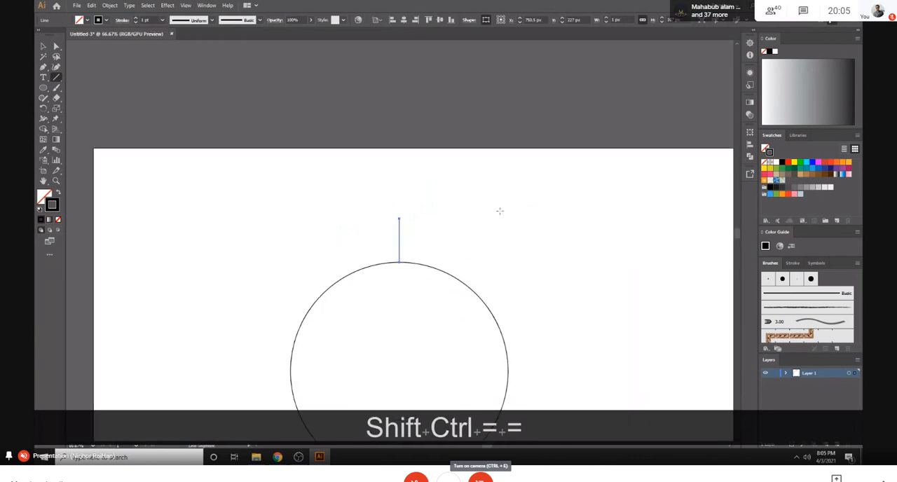
click(42, 47)
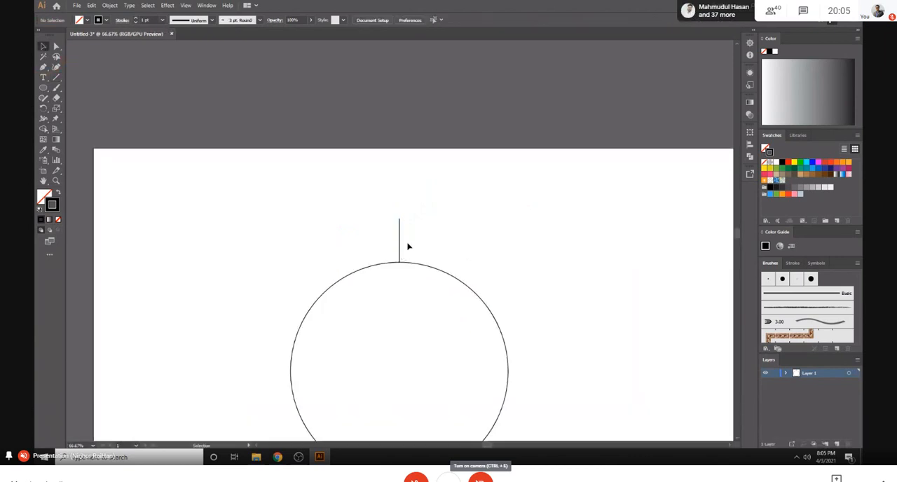
drag(400, 238, 295, 240)
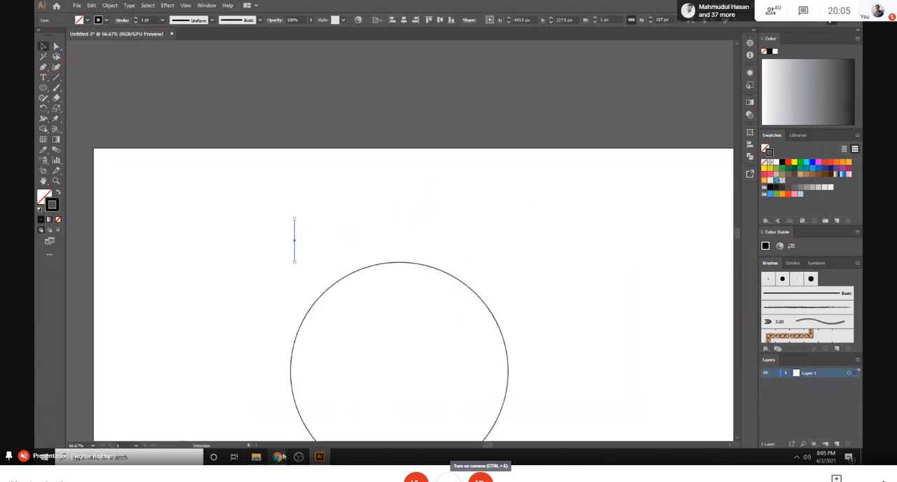
- Draw a solid black star about 92 px wide and place it just above the circle's top point
scroll(422, 316, down, 2)
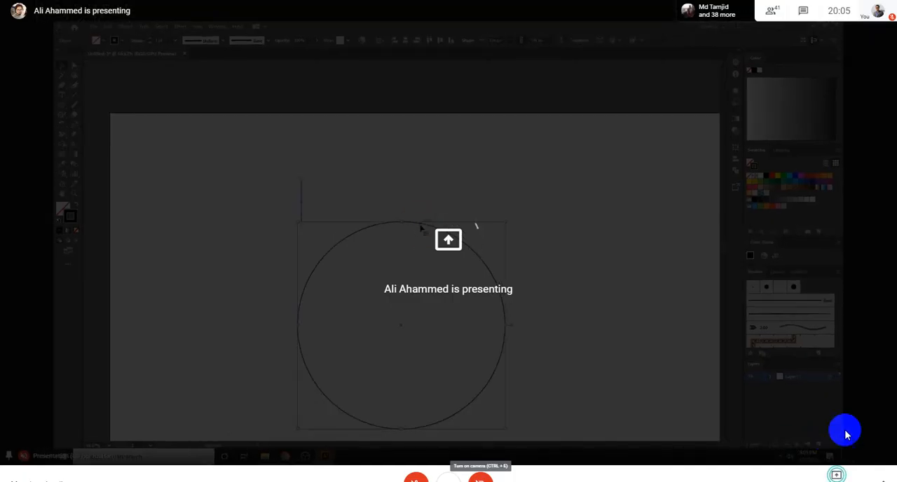
key(Delete)
click(62, 106)
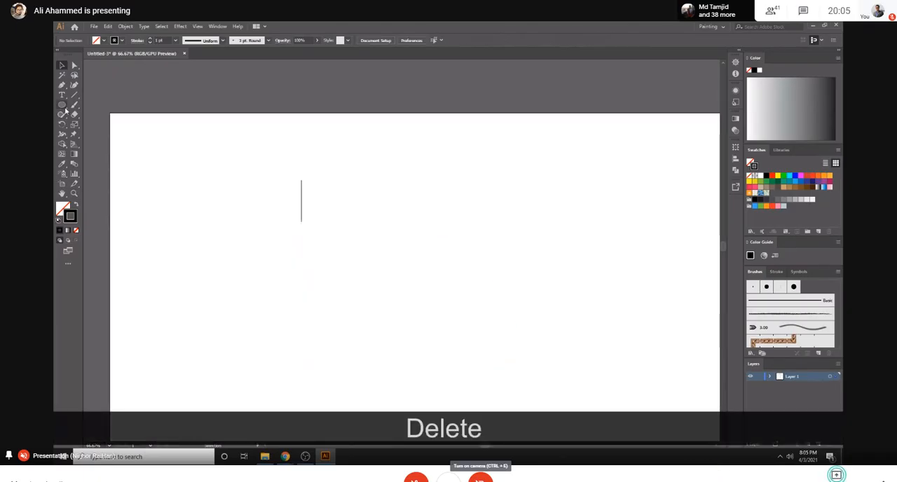
drag(418, 184, 401, 212)
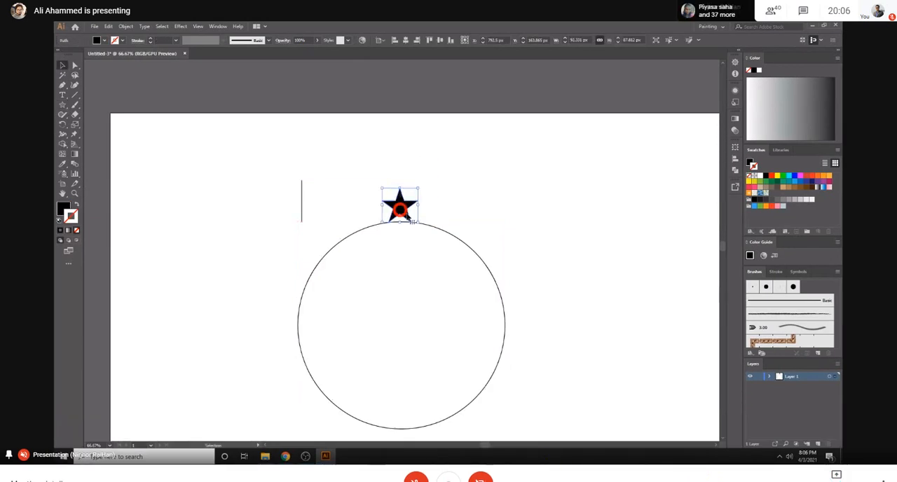
- Try aligning the star vertically to the circle's centre with the circle as key object, and undo it
click(477, 218)
click(447, 233)
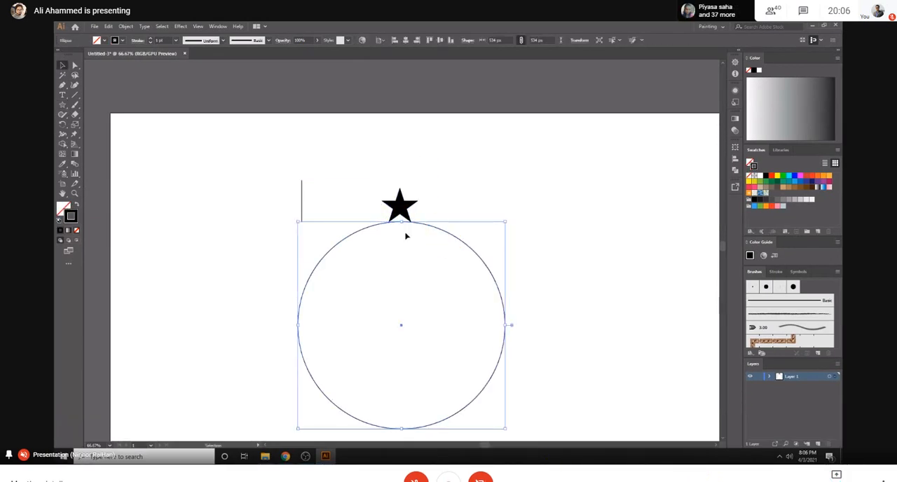
shift+click(401, 206)
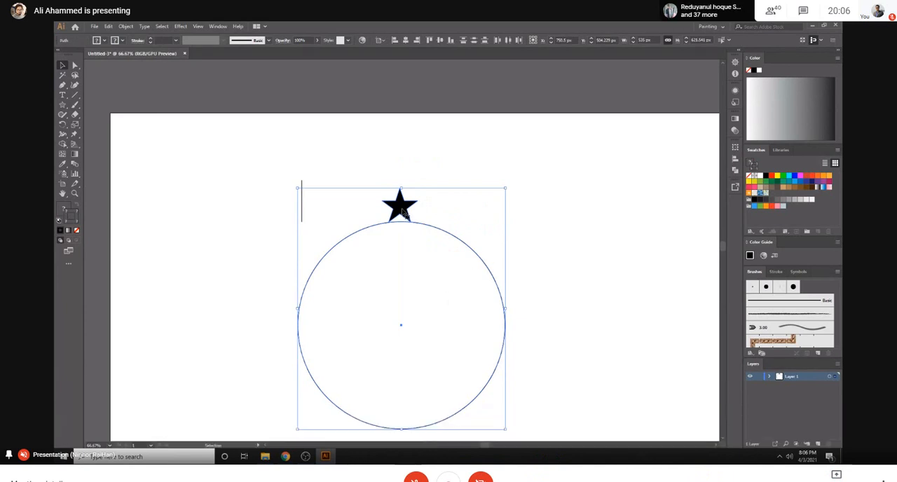
click(421, 226)
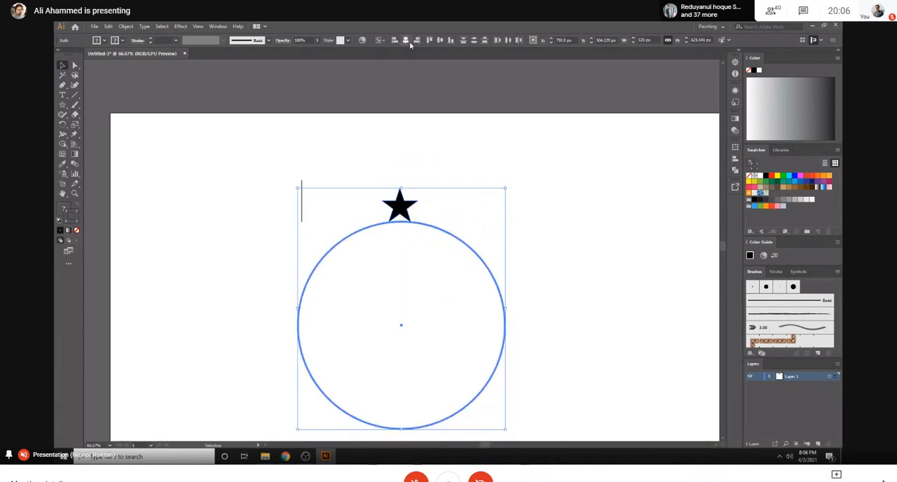
click(440, 40)
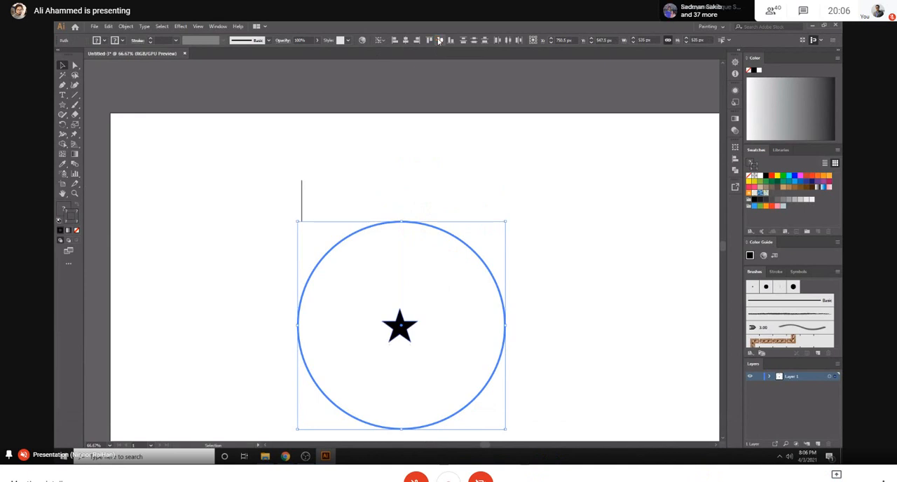
key(ctrl+z)
- Centre the star and circle horizontally on the artboard and align the star to the circle as key object
click(407, 40)
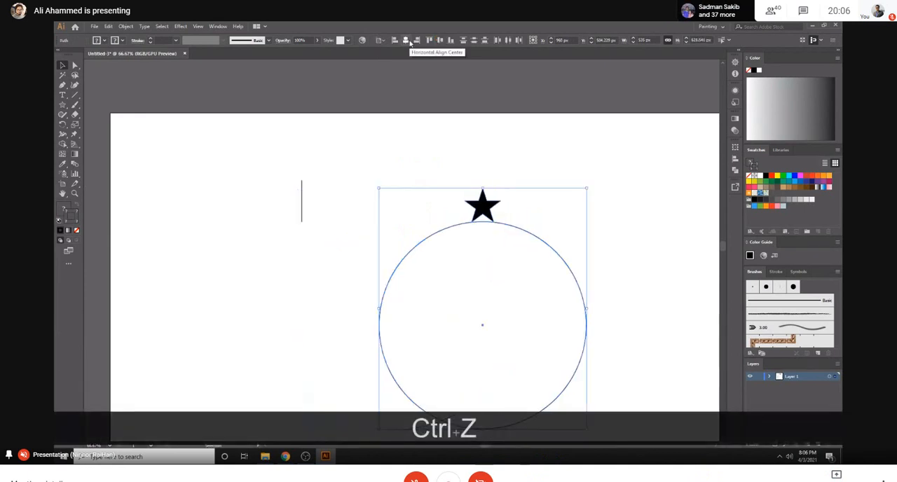
click(456, 225)
click(405, 41)
click(537, 158)
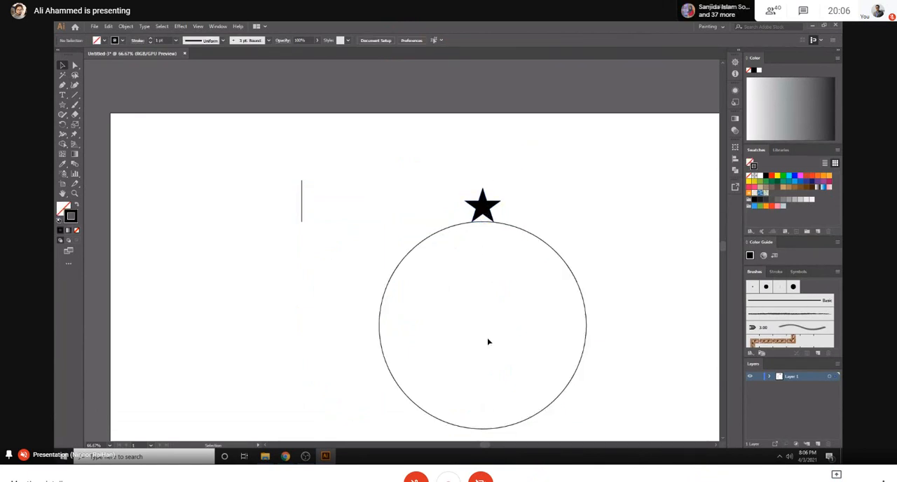
- Delete the star, the circle and the vertical line, and set the default stroke to none
click(464, 213)
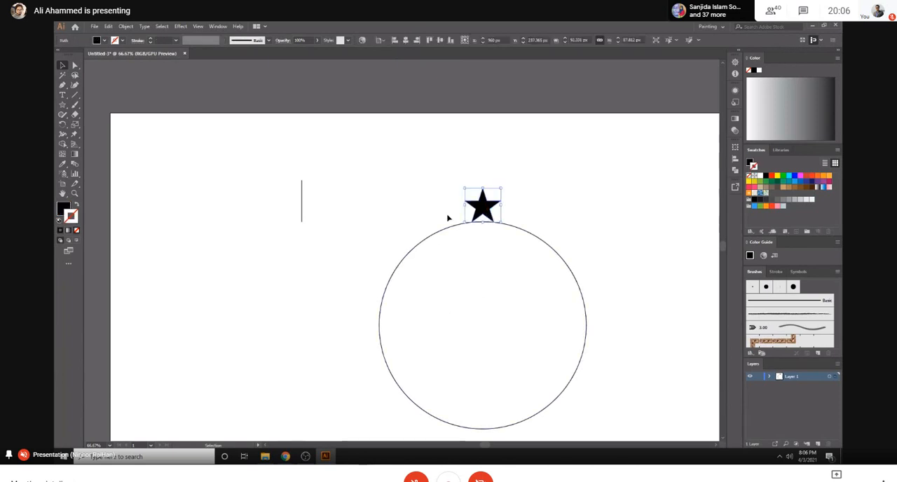
drag(411, 176, 620, 418)
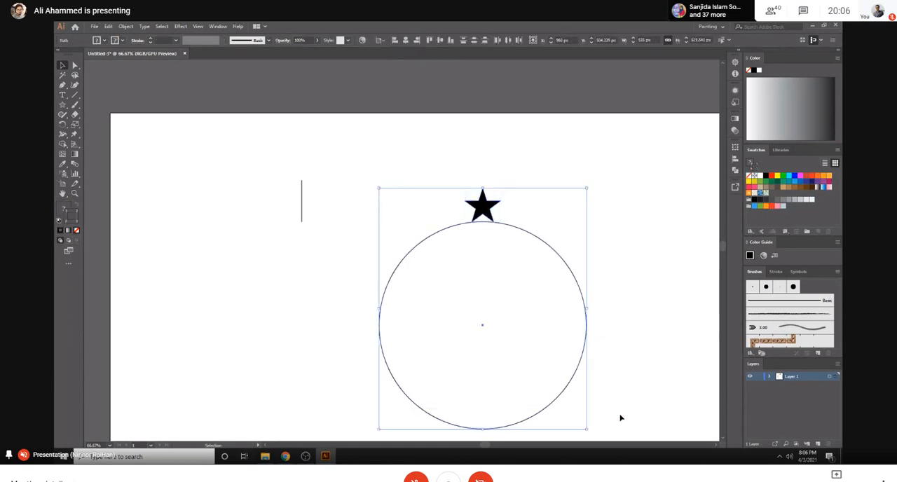
key(Delete)
drag(250, 170, 313, 222)
key(Delete)
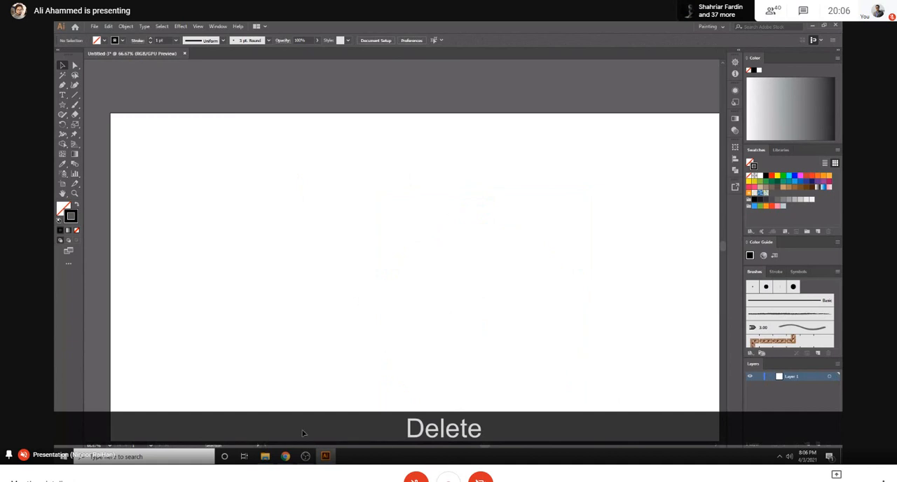
click(76, 230)
click(291, 231)
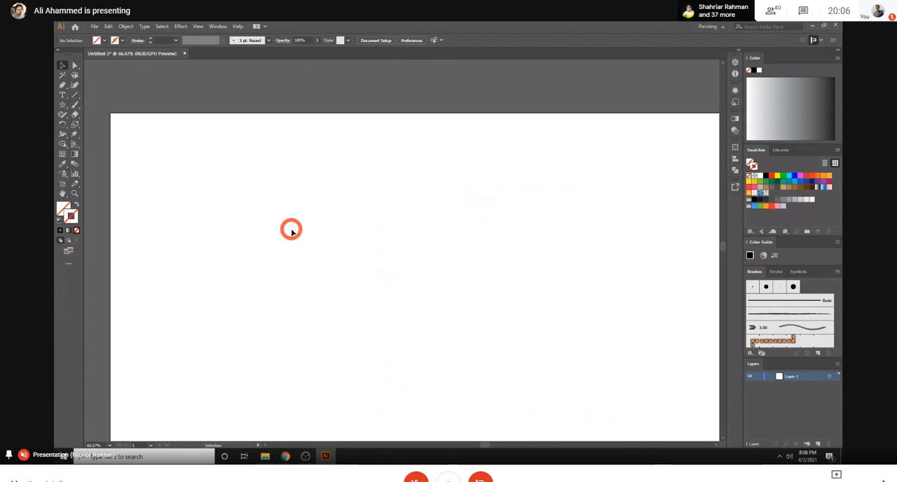
- Open the New Document dialog and view its saved templates
click(109, 26)
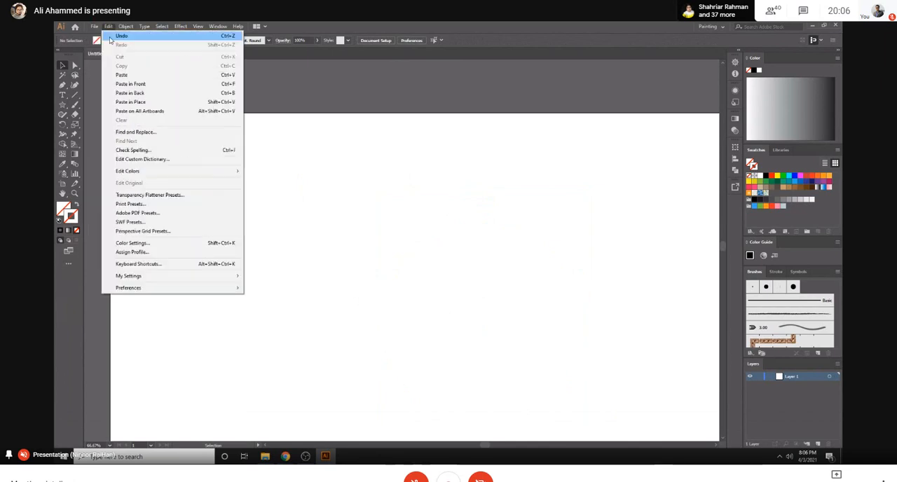
click(98, 35)
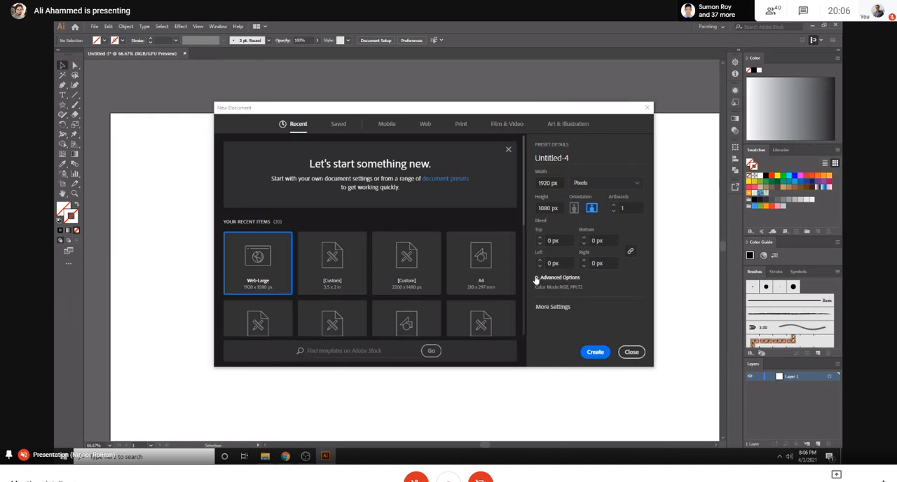
click(338, 124)
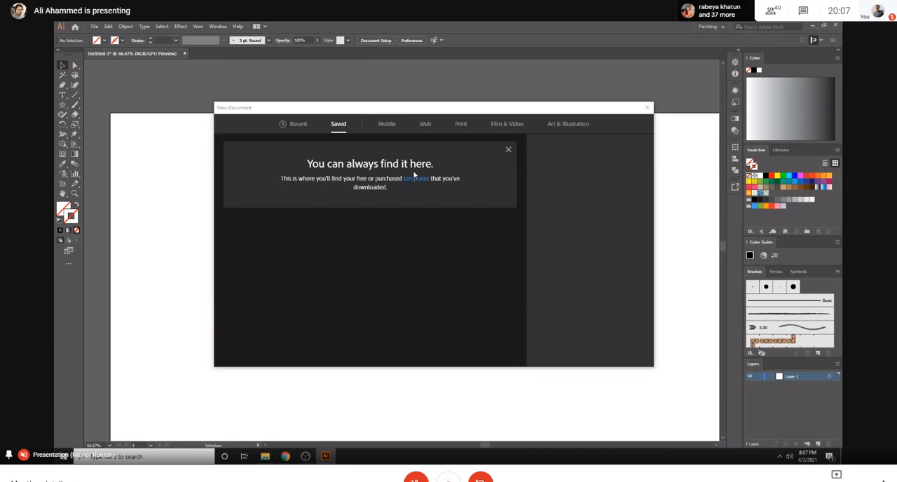
- Look through the blank Mobile document presets and close the New Document dialog without creating a file
click(387, 123)
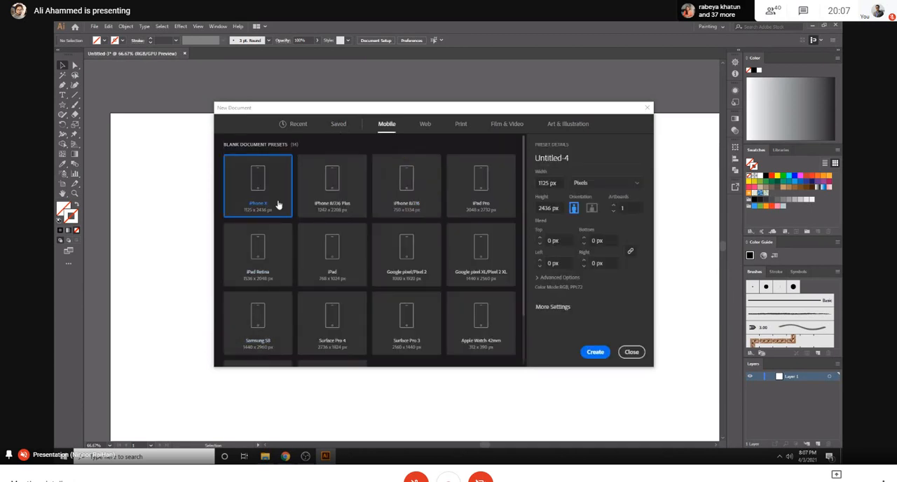
scroll(469, 239, down, 2)
scroll(324, 313, up, 2)
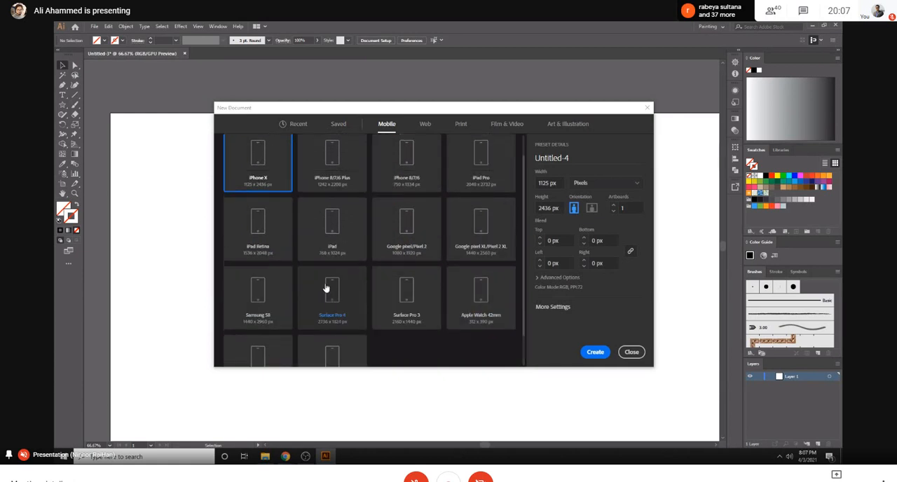
click(631, 351)
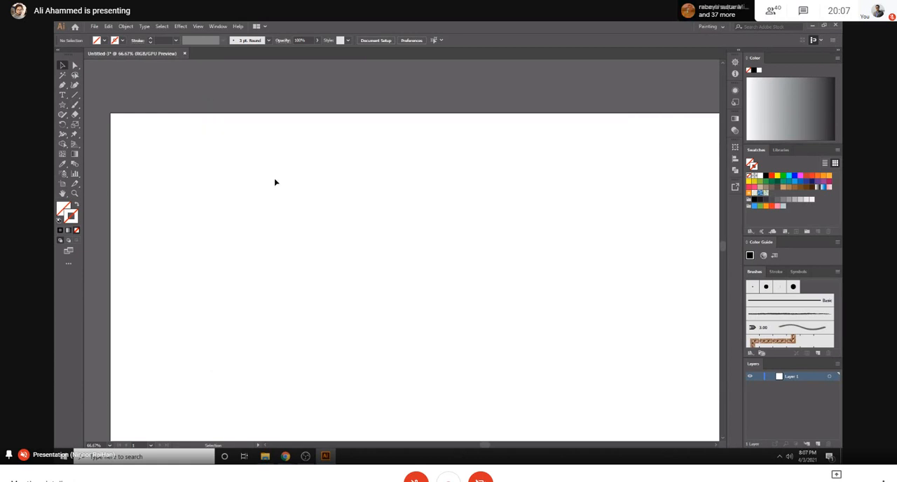
- Switch to Chrome to view the coffee cup vector image results, and return to Illustrator
key(ctrl+minus)
key(ctrl+minus)
key(ctrl+minus)
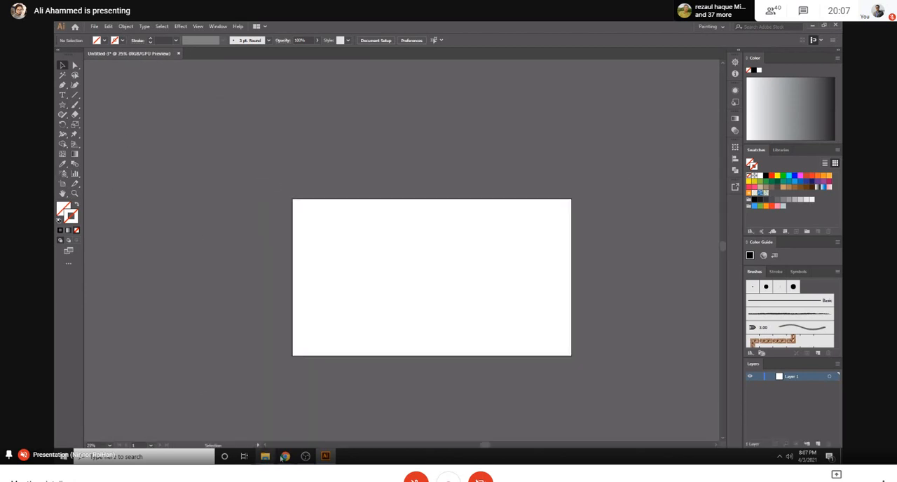
mouse_move(286, 456)
click(268, 426)
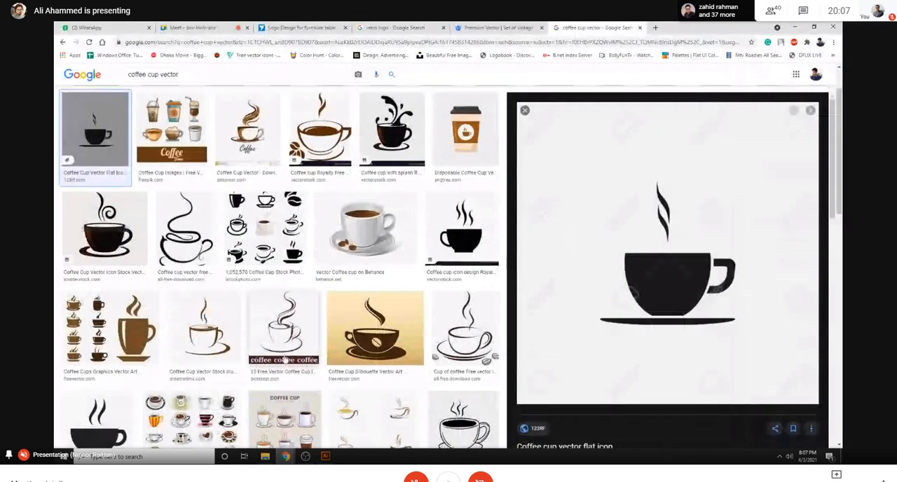
click(325, 456)
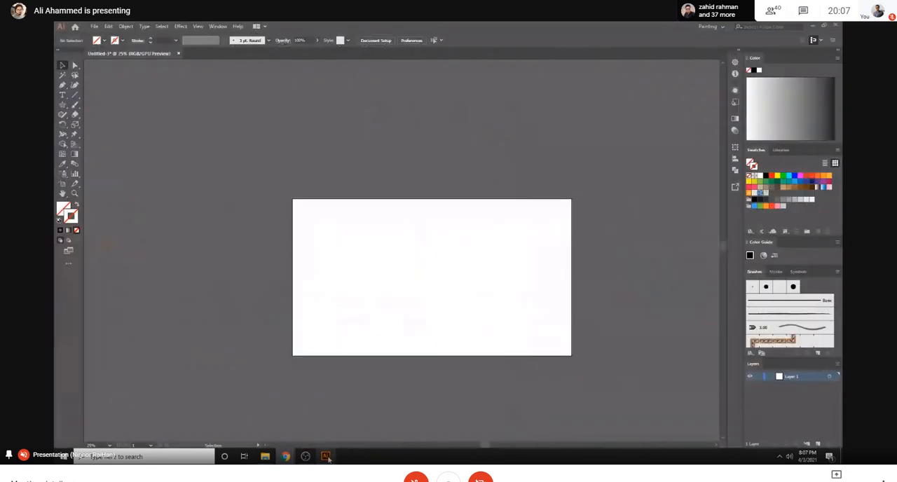
click(91, 26)
click(349, 183)
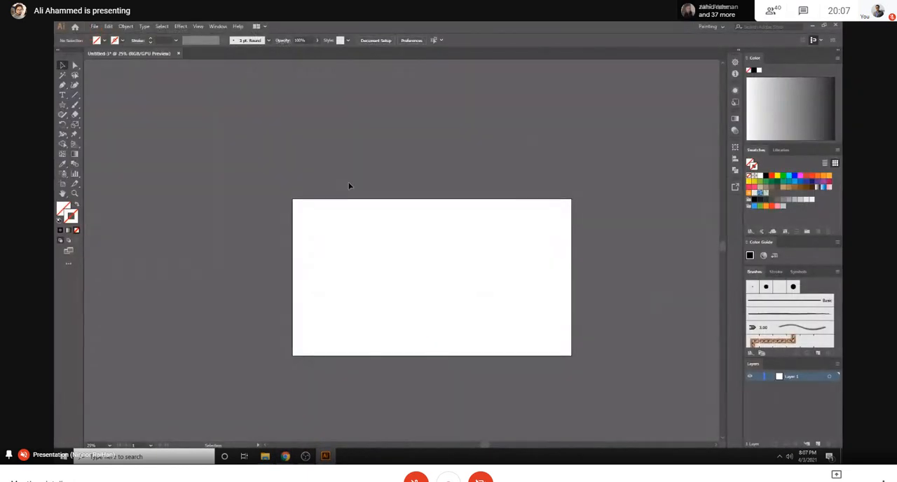
drag(332, 231, 497, 339)
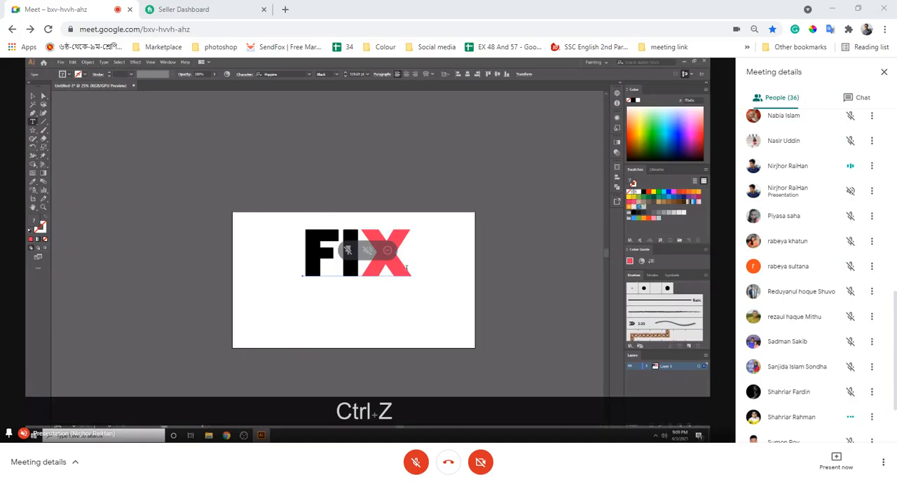
- Duplicate the FIX text directly below the original and select all the characters of the copy
click(33, 96)
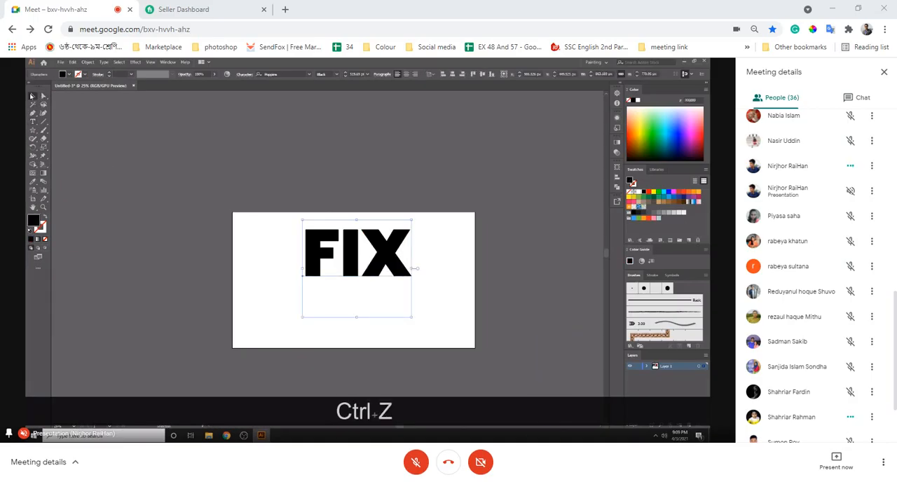
drag(376, 257, 370, 318)
double_click(371, 317)
drag(303, 311, 429, 306)
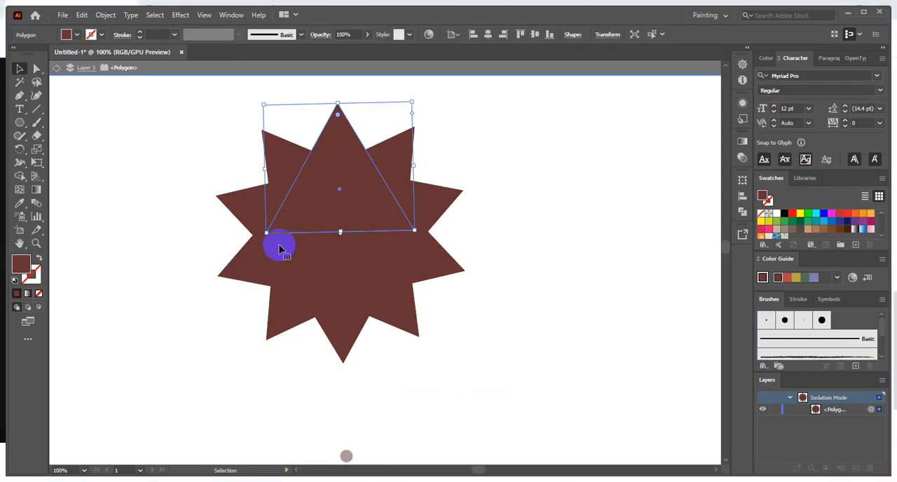
- Switch to the other Illustrator window and delete the star built from brown polygons
drag(148, 90, 317, 204)
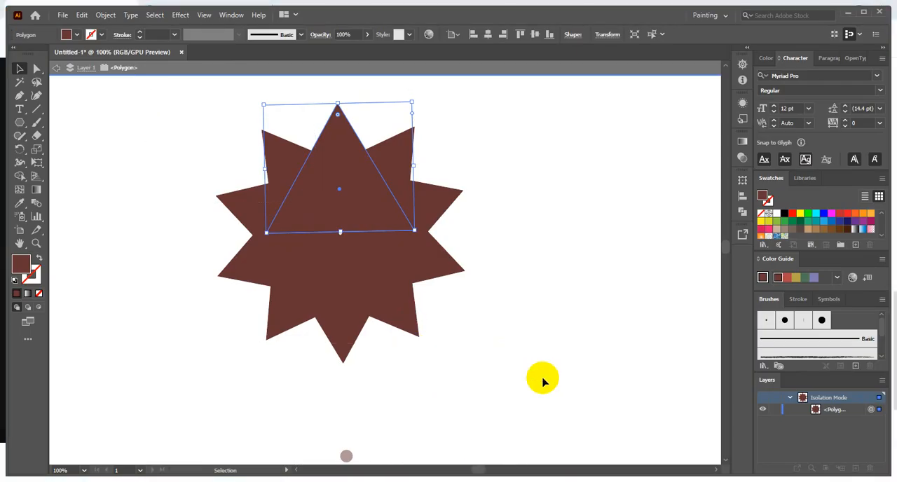
key(Delete)
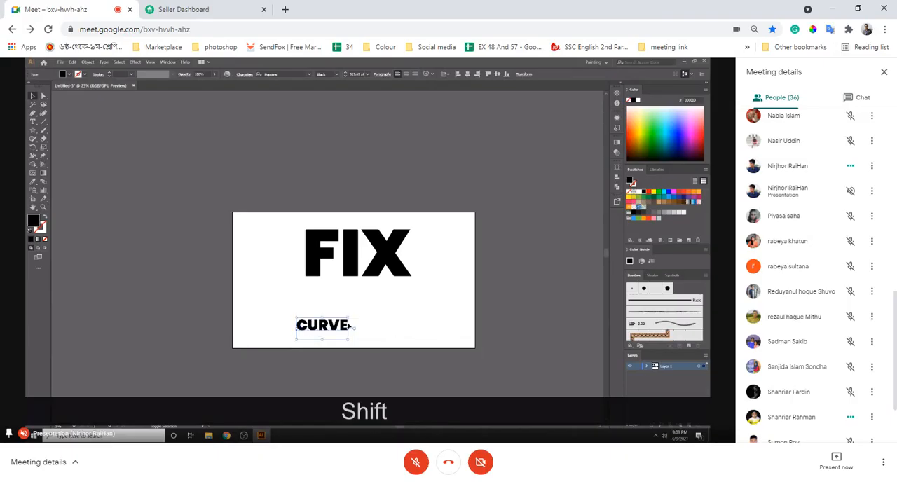
- Move the CURVE text up directly beneath FIX, flush with its left edge, and delete CURVE
drag(324, 325, 324, 288)
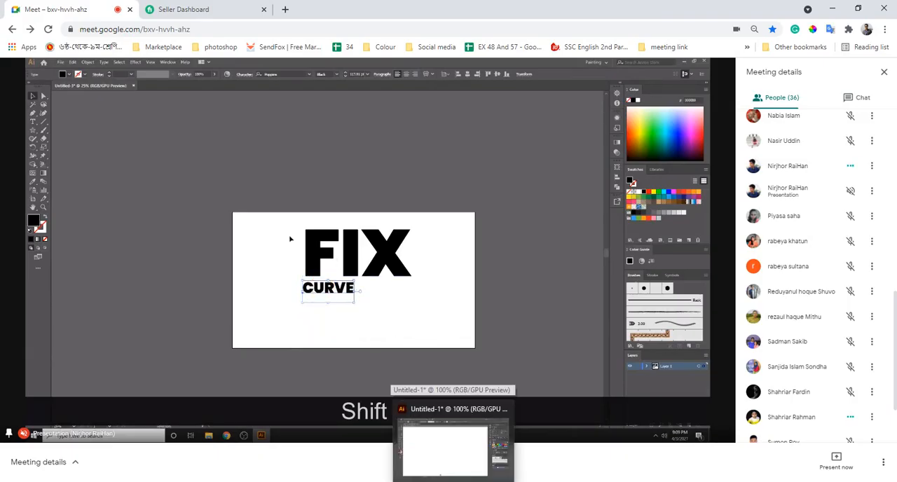
drag(294, 226, 371, 344)
click(314, 253)
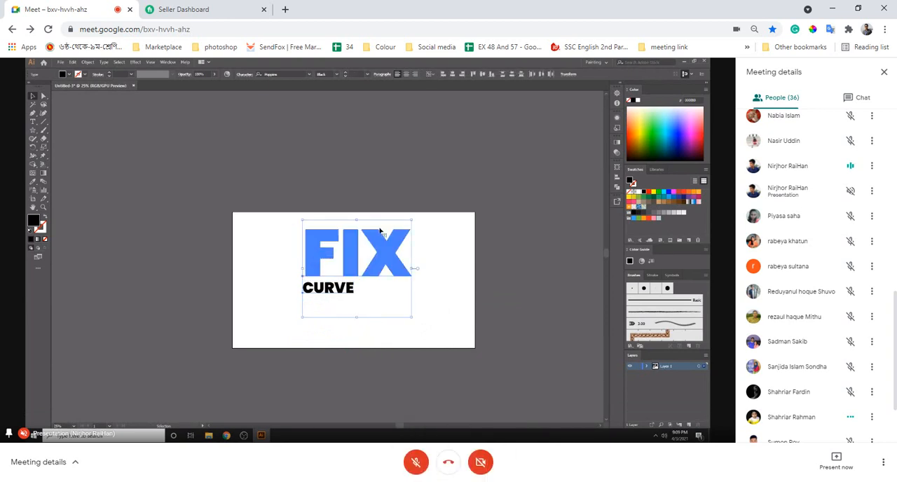
click(301, 324)
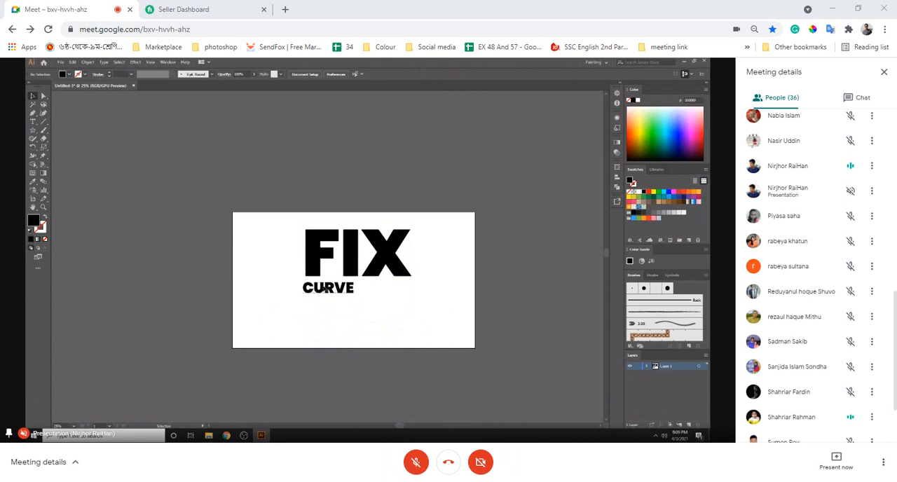
click(320, 292)
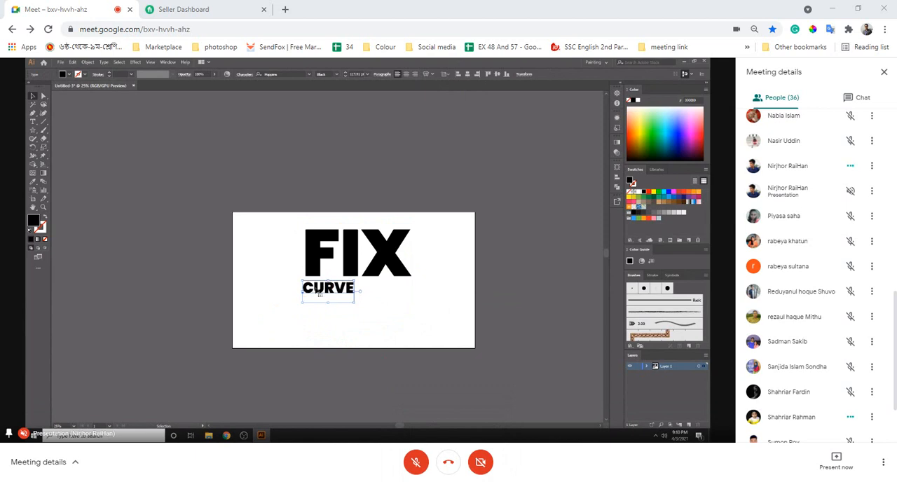
key(Delete)
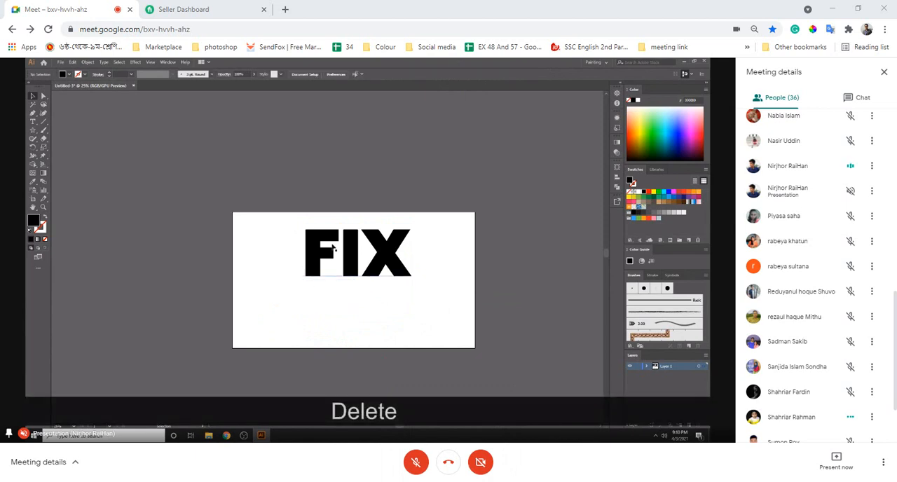
- Move the FIX text down and slightly left towards the middle of the artboard and deselect it
click(404, 251)
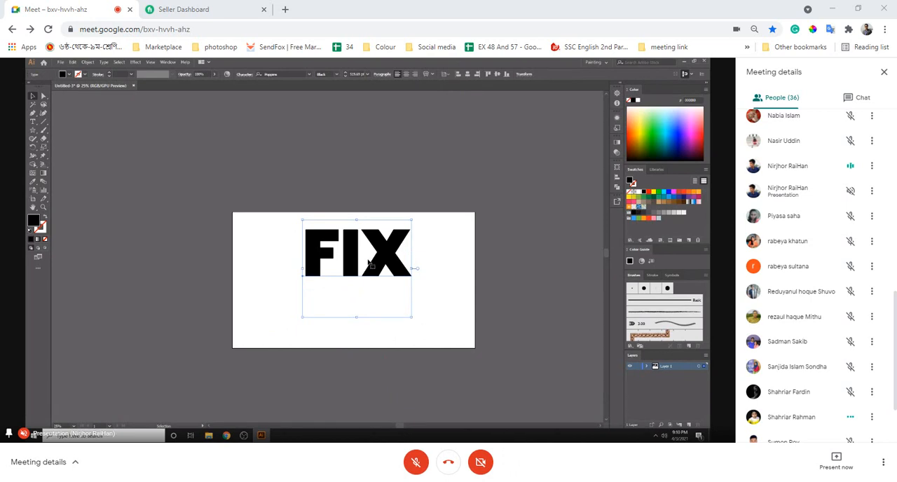
drag(378, 250, 371, 254)
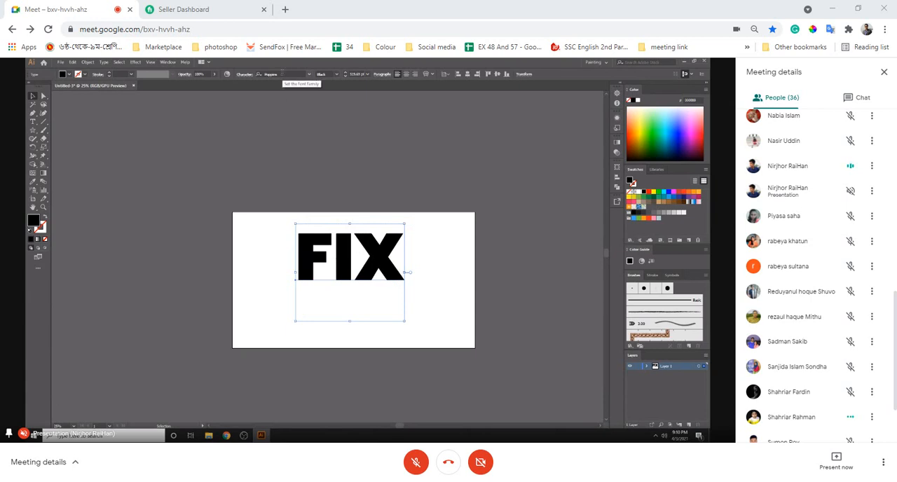
drag(349, 263, 346, 284)
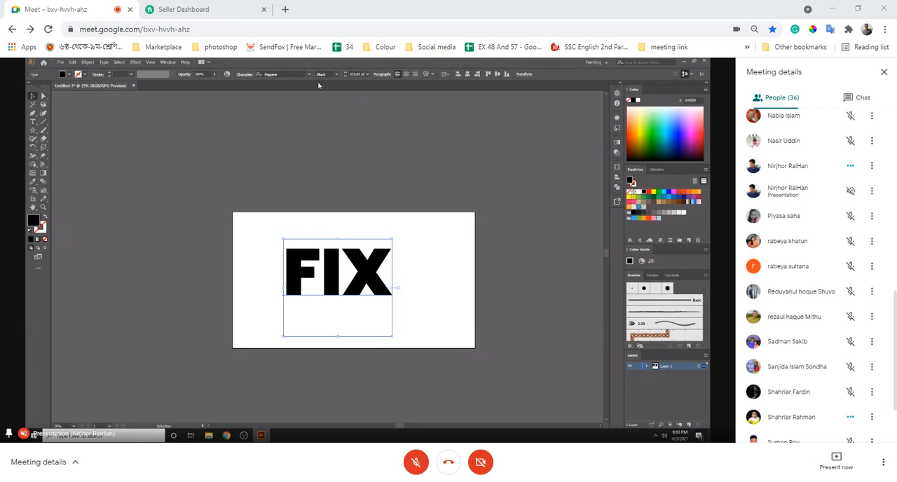
click(435, 239)
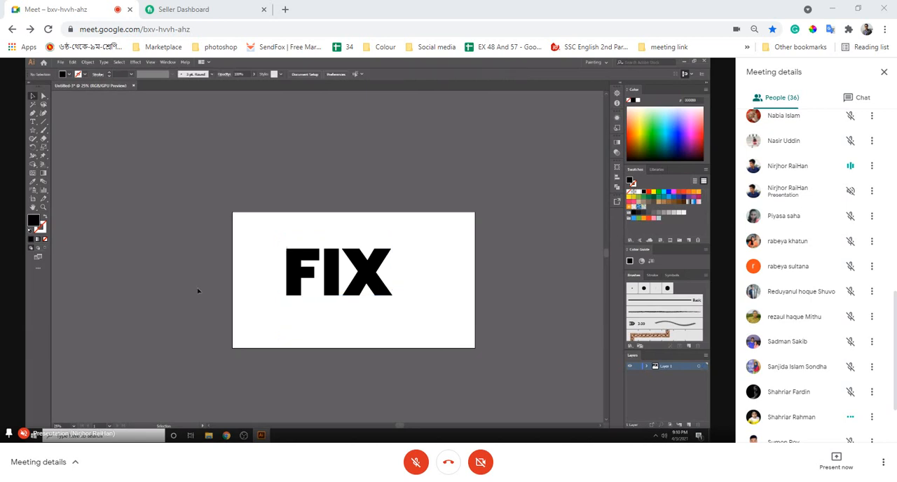
- Convert the FIX text to outlines and move the outlined word to the lower part of the artboard
click(327, 276)
right_click(327, 276)
click(345, 320)
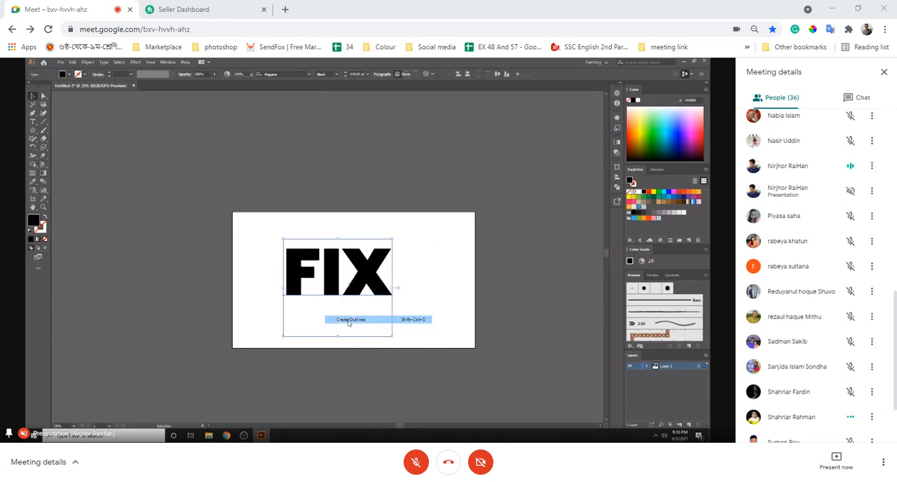
click(342, 271)
drag(341, 271, 379, 302)
click(391, 158)
click(475, 278)
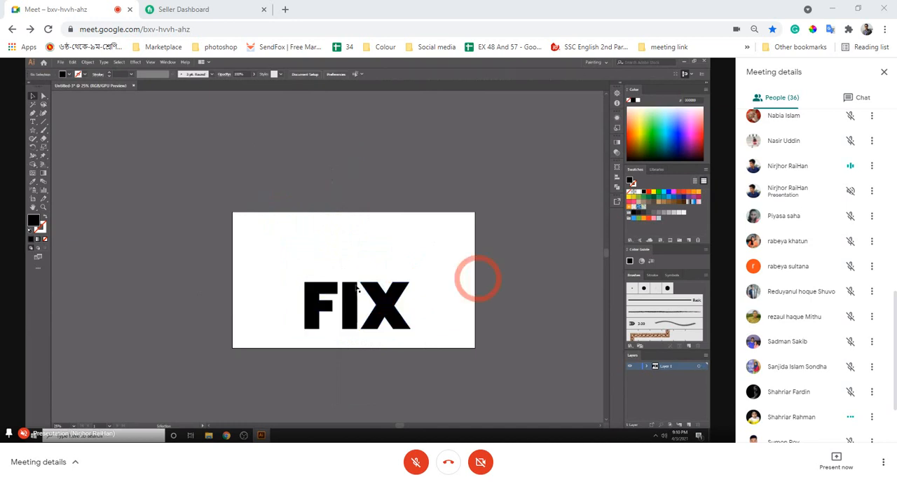
- Move the outlined FIX above the artboard, and undo the moves and the outline conversion
drag(320, 305, 311, 151)
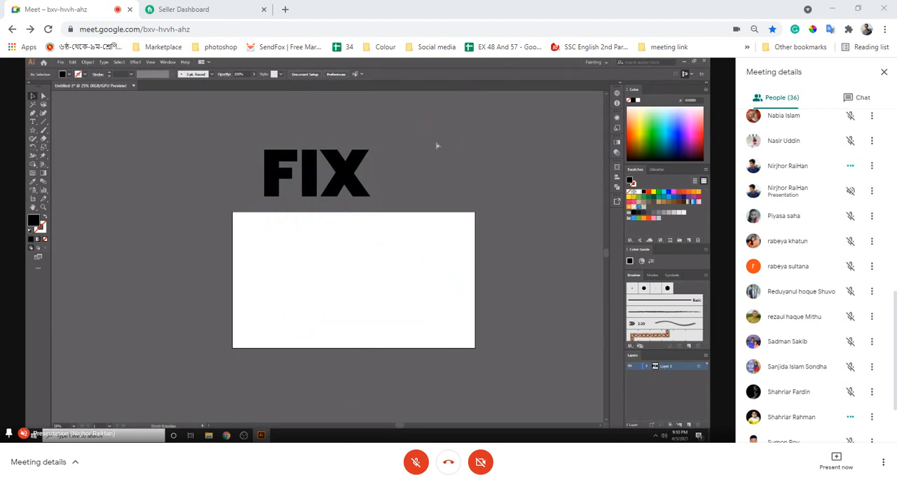
key(ctrl+z)
key(ctrl+z)
key(ctrl+z)
key(ctrl+z)
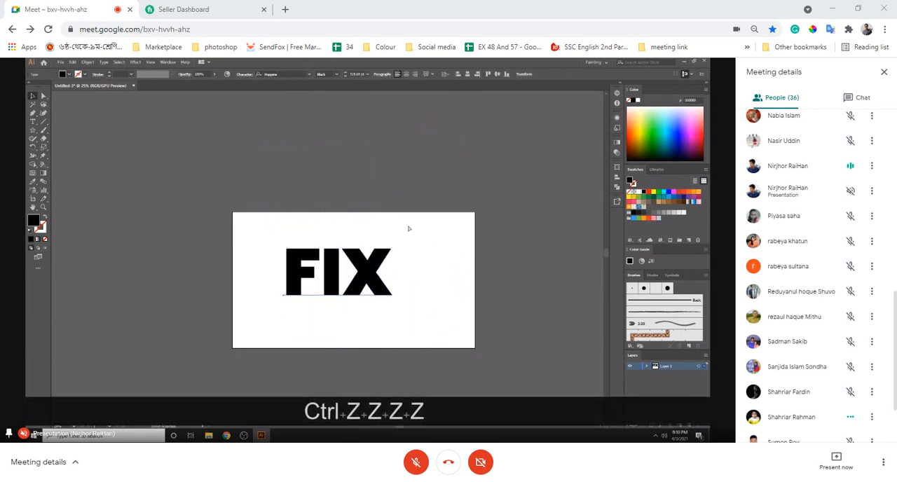
- Reposition the FIX text so it sits near the centre of the artboard
drag(361, 274, 375, 274)
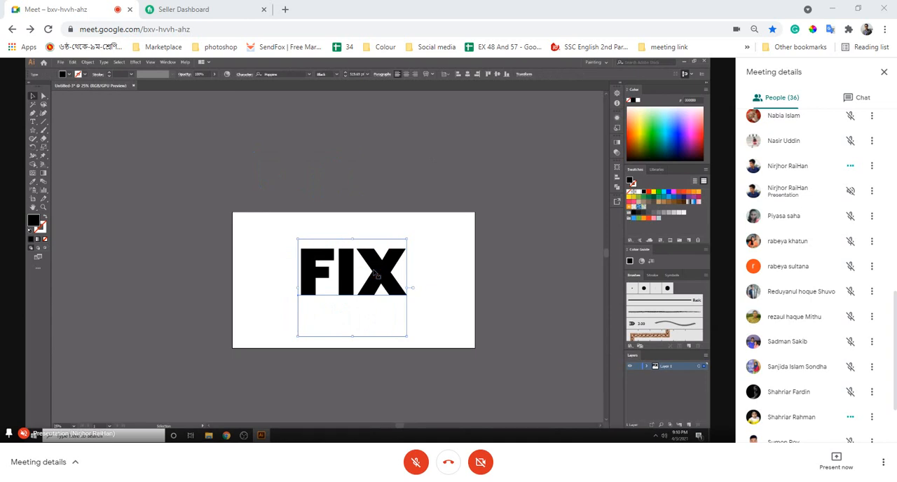
key(ctrl+equal)
key(ctrl+equal)
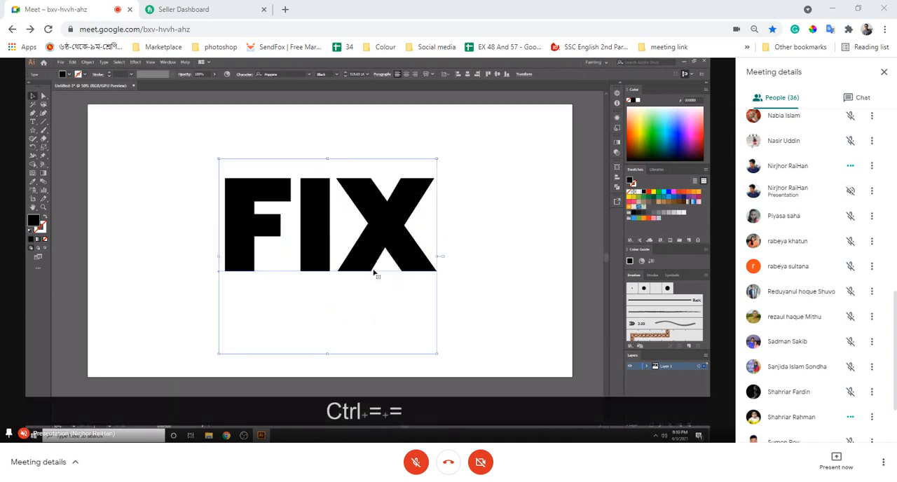
drag(383, 237, 376, 263)
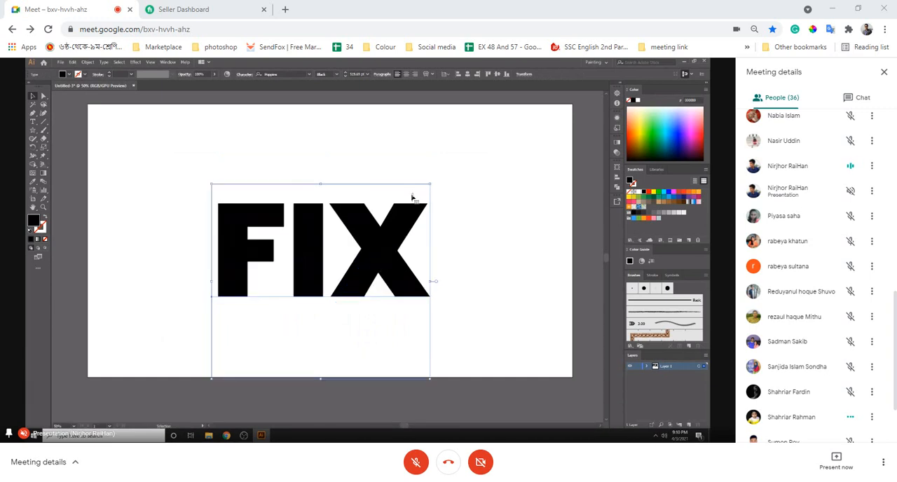
drag(373, 235, 385, 231)
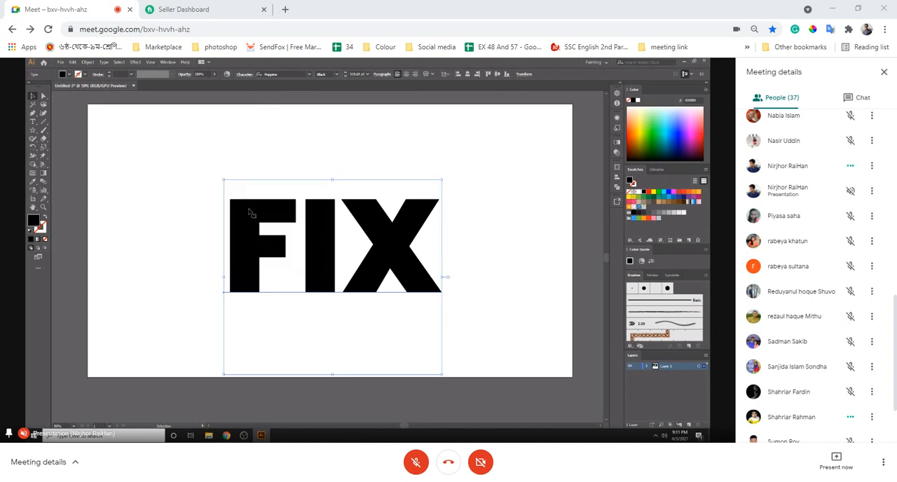
- Expand the FIX text into shapes and undo the expansion
click(87, 62)
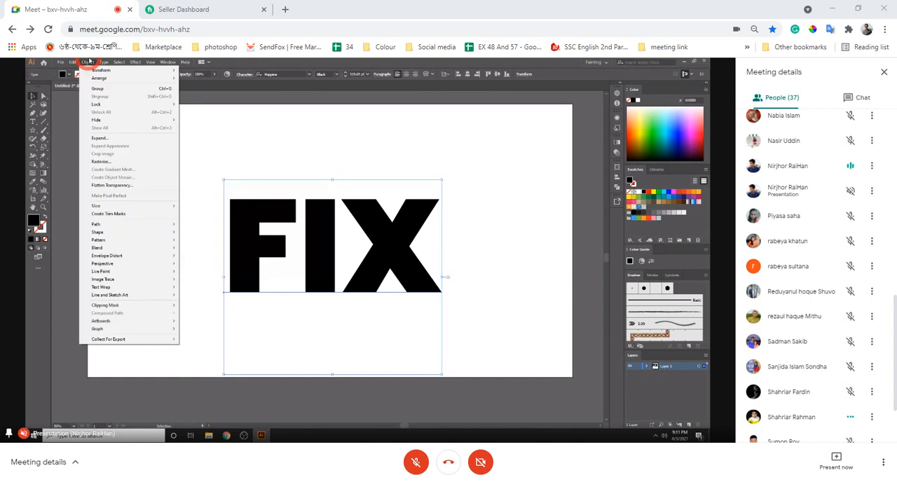
click(102, 137)
click(349, 286)
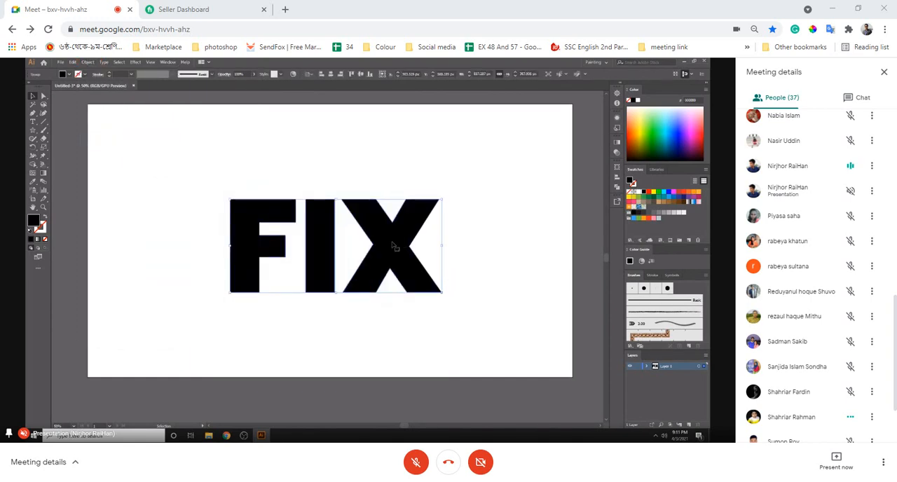
key(ctrl+z)
- Convert the FIX text to outlines and ungroup the outlined word into separate letters
right_click(393, 246)
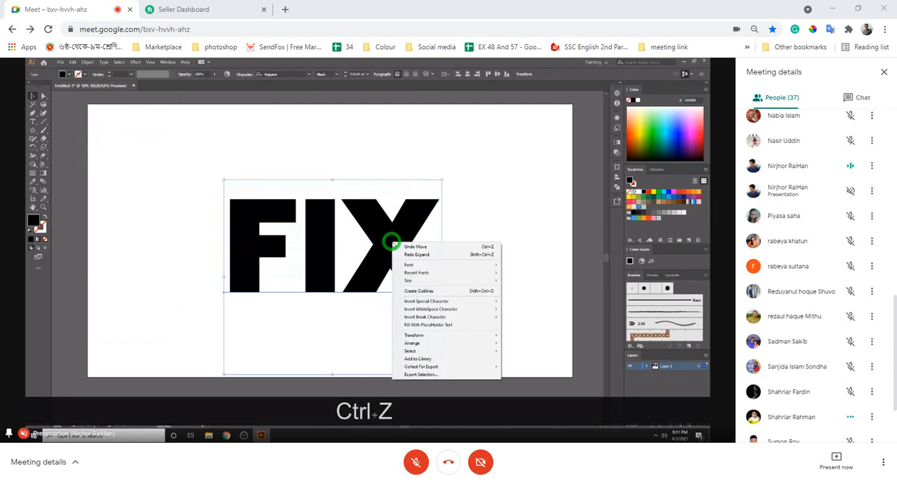
click(419, 292)
click(481, 253)
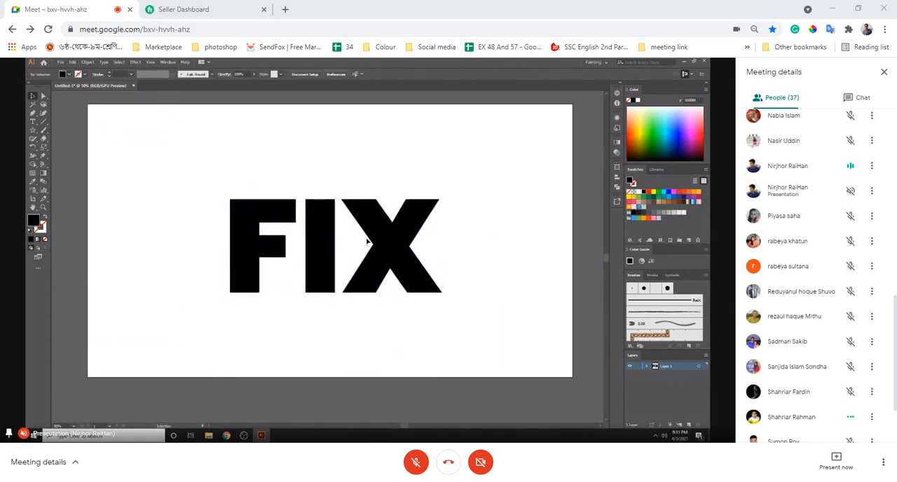
drag(386, 234, 471, 257)
right_click(307, 158)
click(342, 216)
- Move the separate letters F, I and X apart on the artboard, and undo back to the live FIX text
click(390, 208)
drag(253, 158, 295, 300)
drag(194, 160, 346, 170)
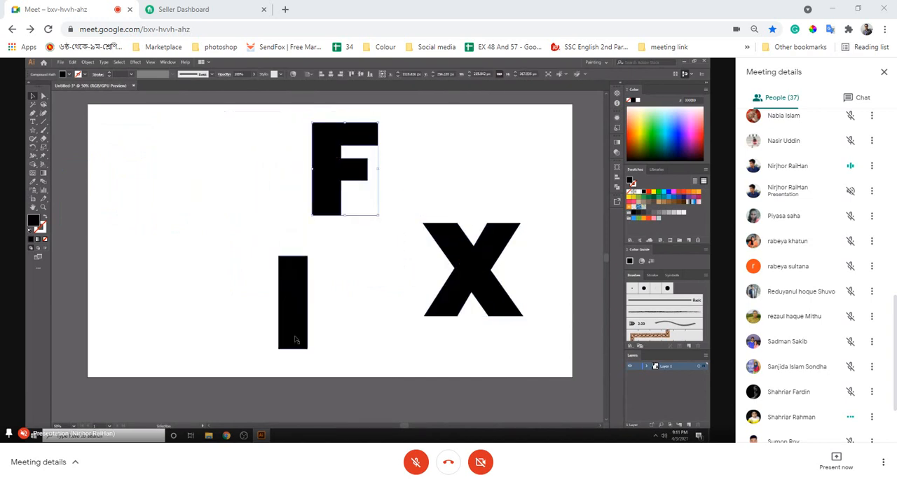
key(ctrl+z)
key(ctrl+z)
key(ctrl+z)
key(ctrl+z)
key(ctrl+z)
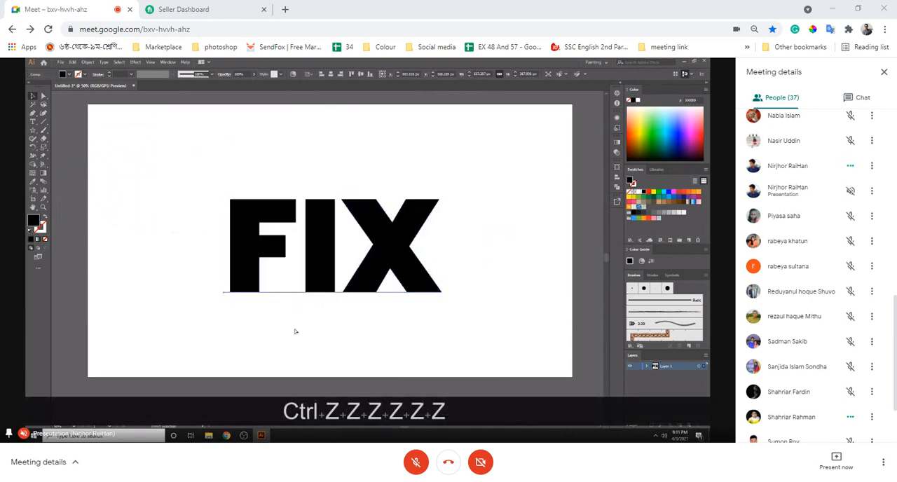
- Replace the FIX text with the word FOX, and undo the replacement
key(t)
click(401, 247)
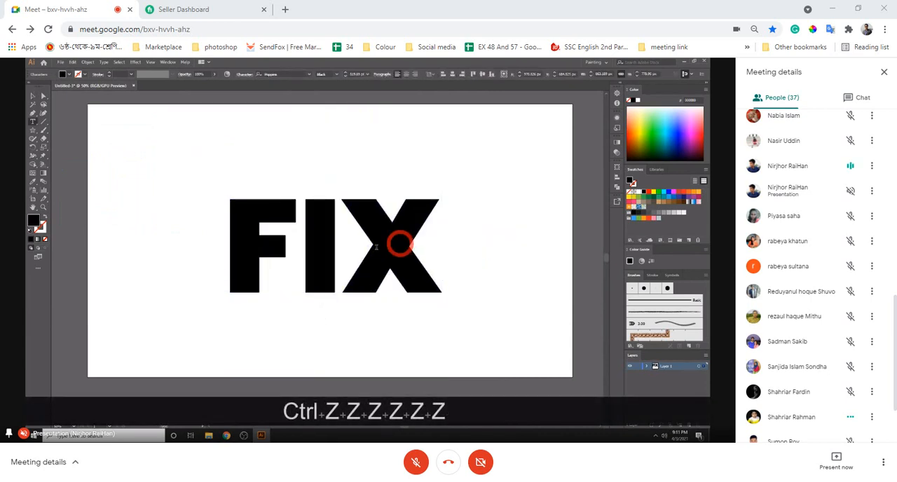
drag(233, 229, 400, 234)
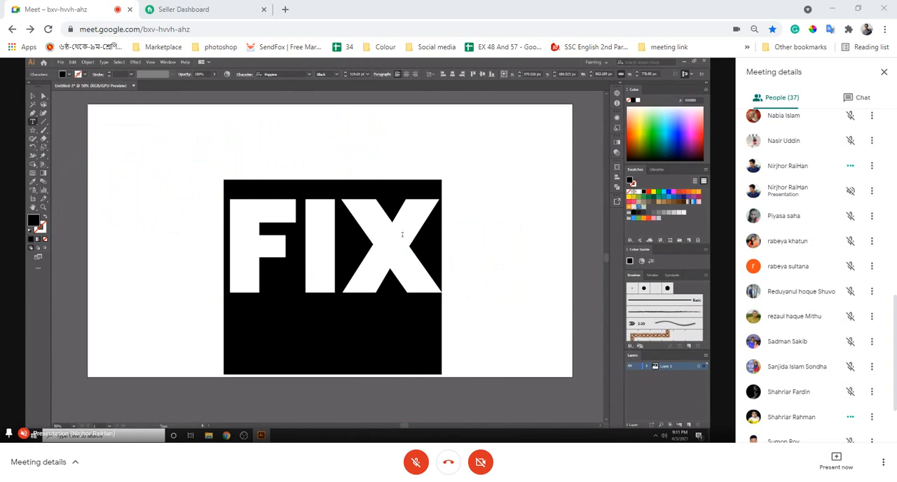
text(FOX)
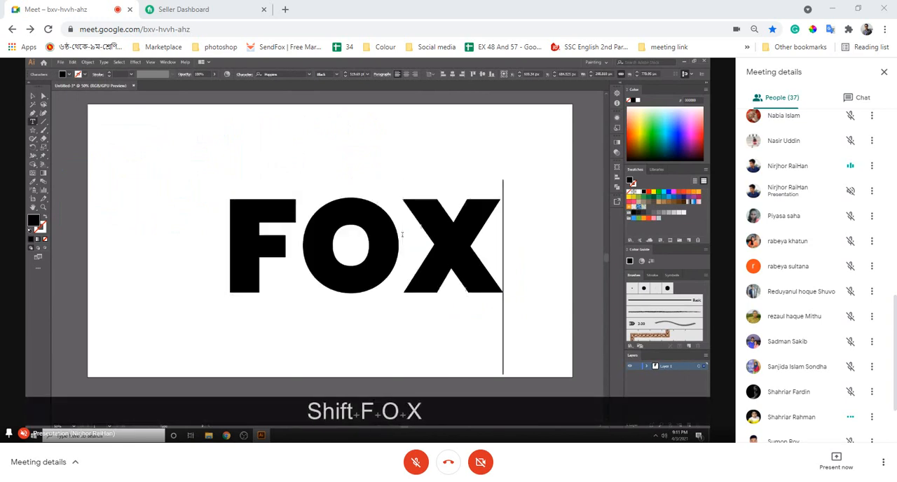
key(Escape)
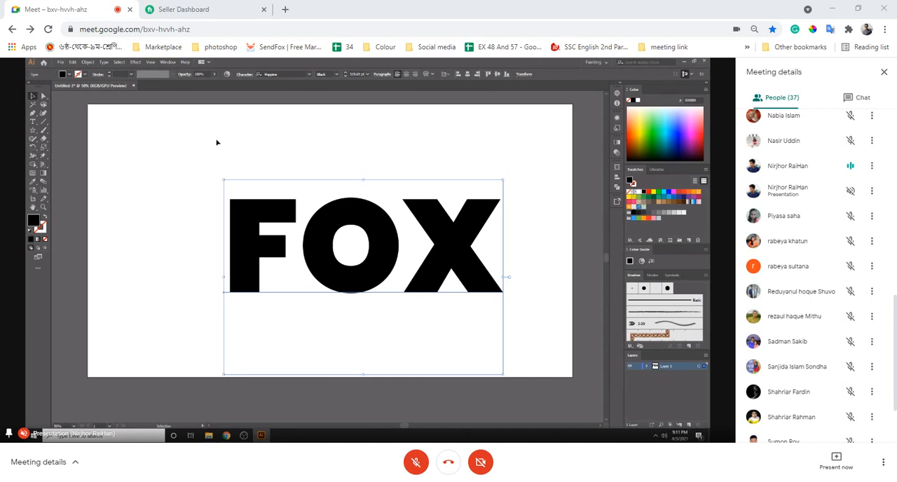
key(ctrl+z)
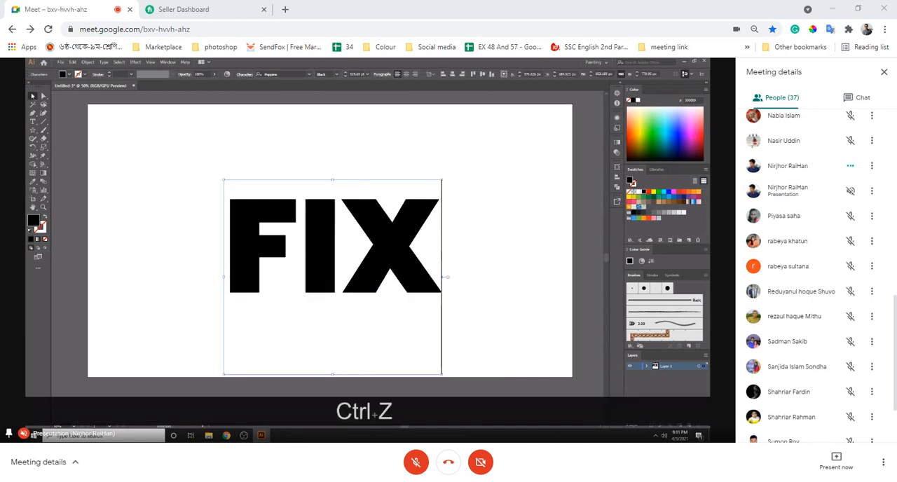
click(386, 194)
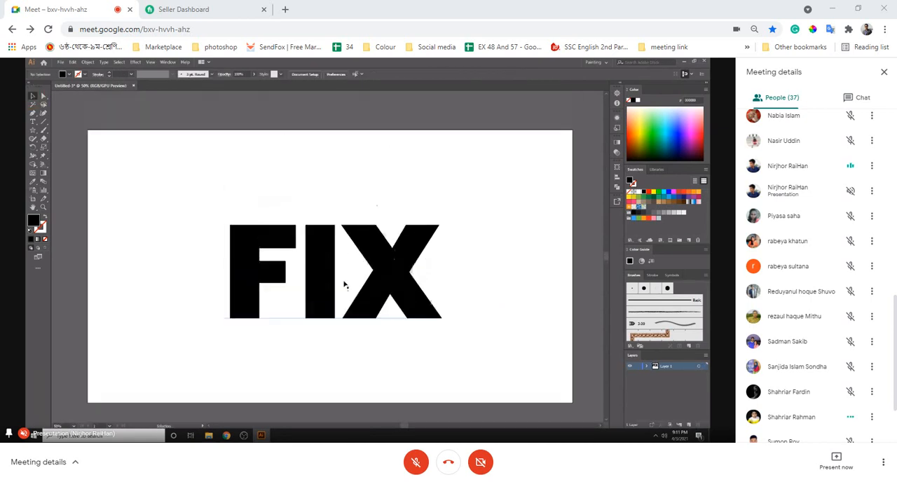
- Move the FIX text slightly up and to the right on the artboard
key(ctrl+minus)
key(ctrl+minus)
key(ctrl+equal)
key(ctrl+equal)
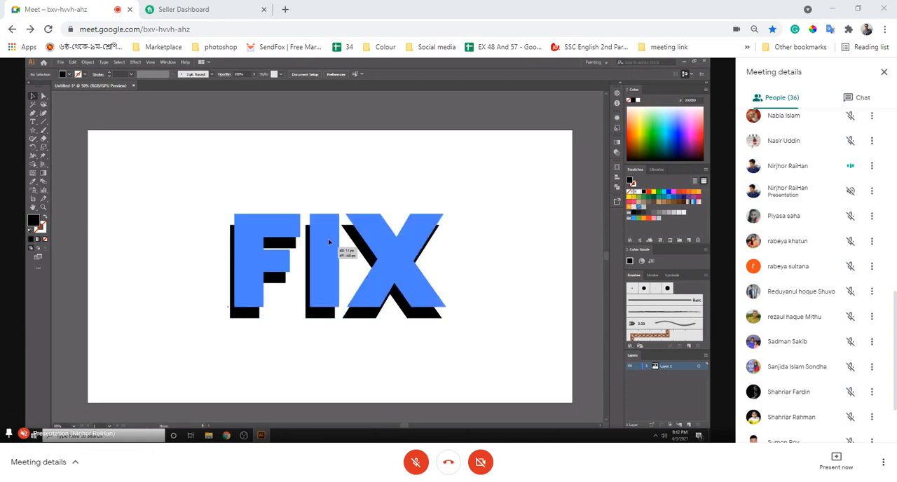
drag(323, 262, 326, 251)
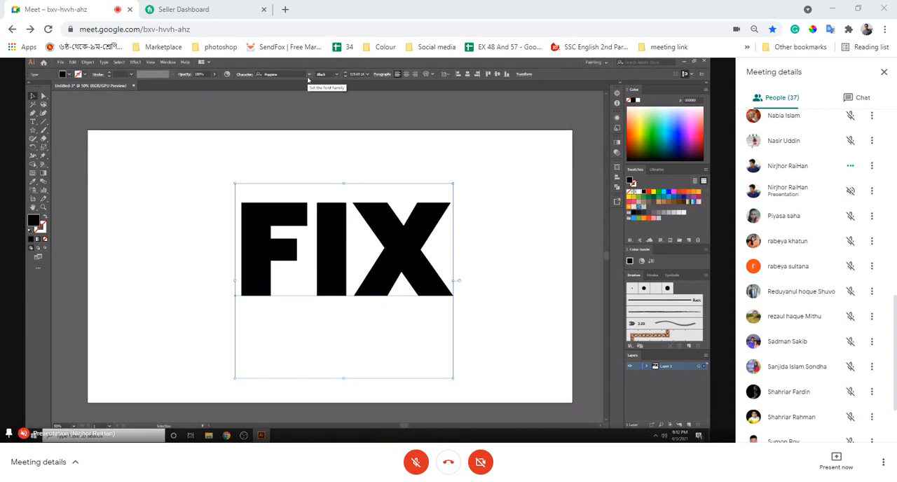
drag(330, 272, 329, 287)
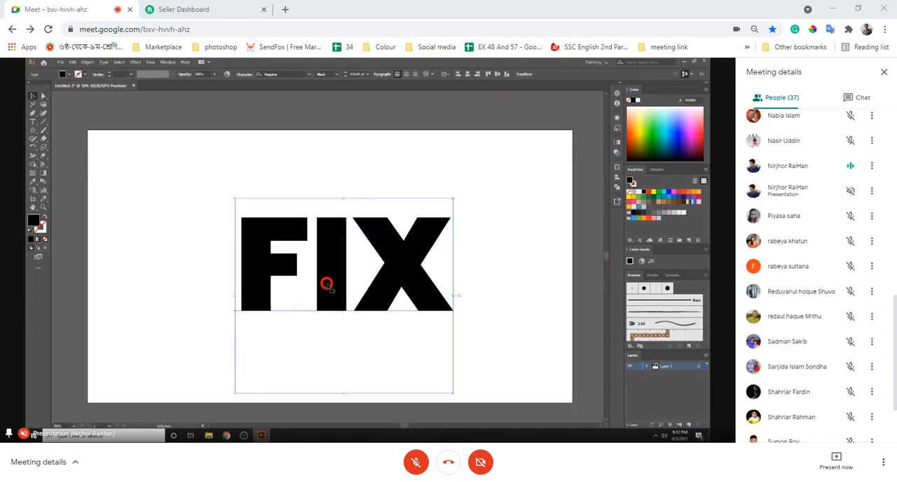
drag(339, 250, 339, 232)
- Convert the repositioned FIX text to outlines and deselect it
right_click(340, 231)
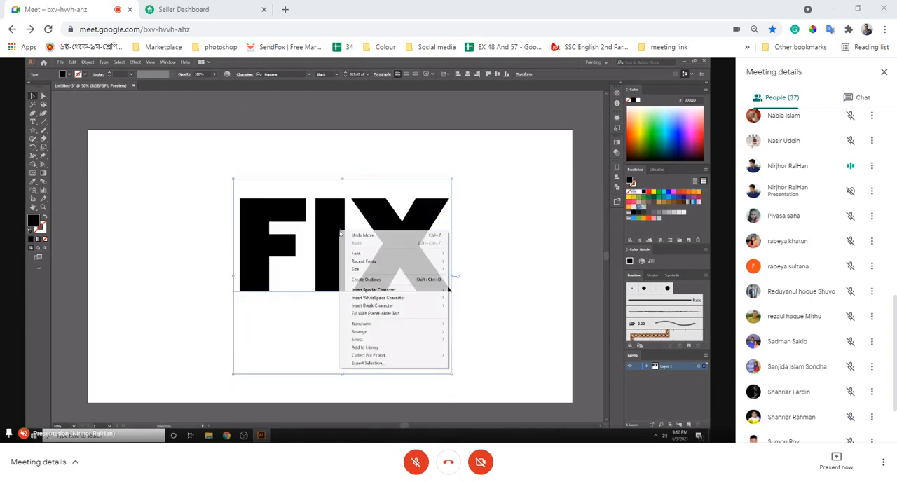
click(180, 252)
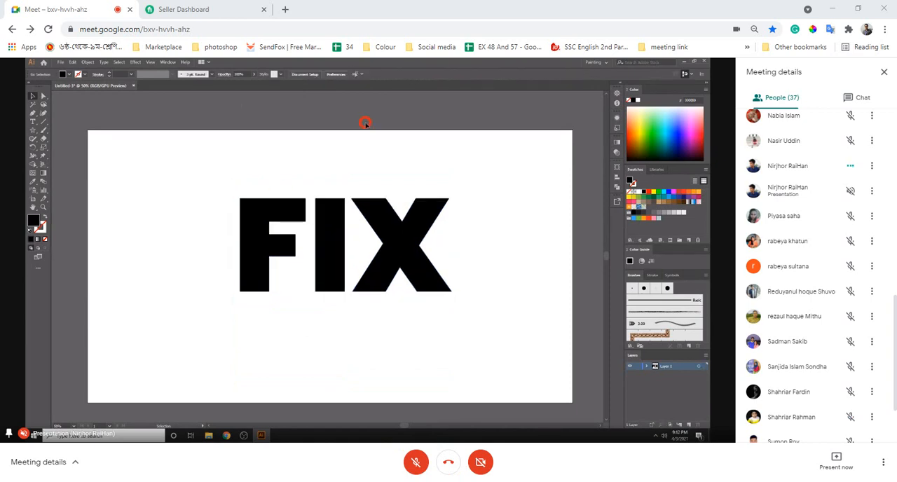
click(246, 202)
key(ctrl+z)
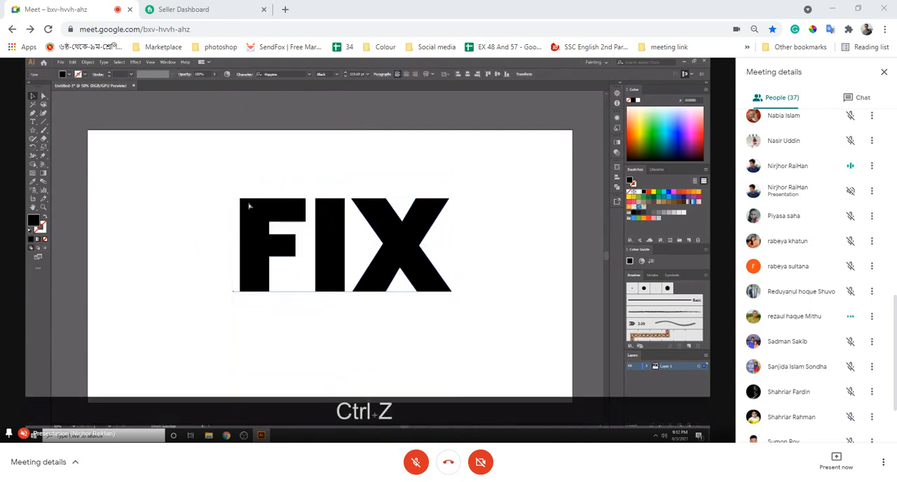
click(430, 157)
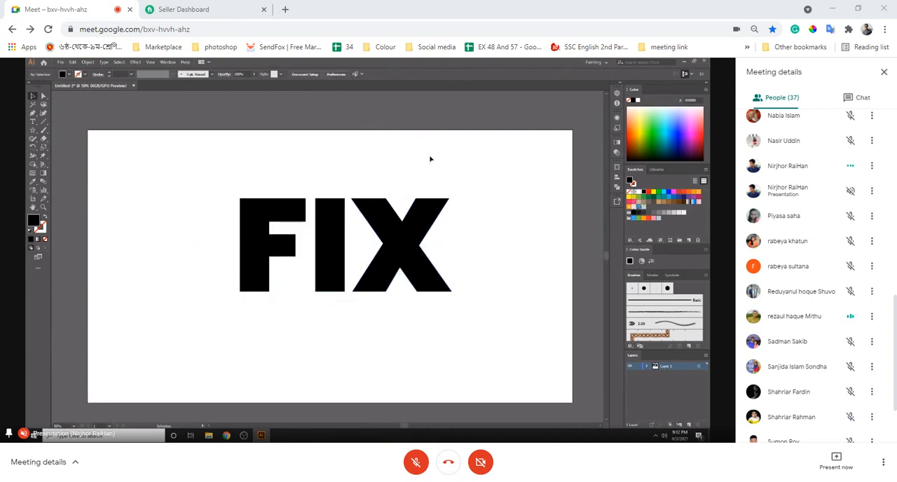
click(360, 267)
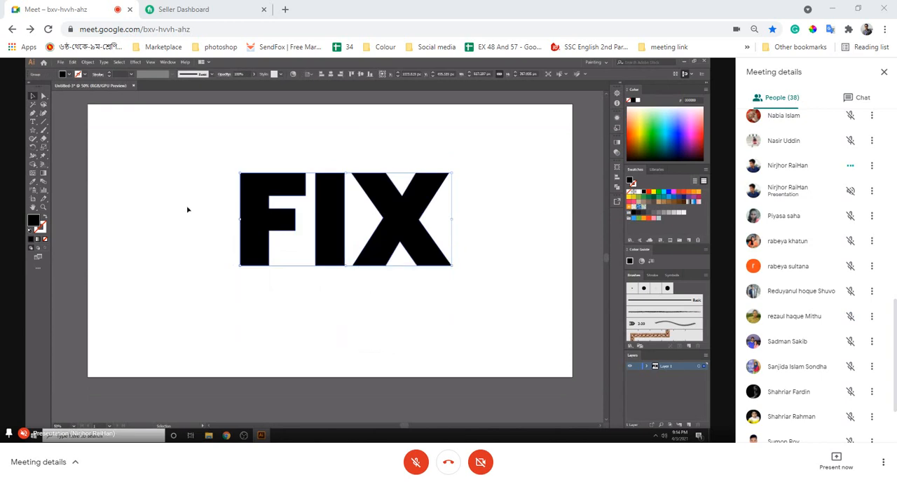
click(187, 208)
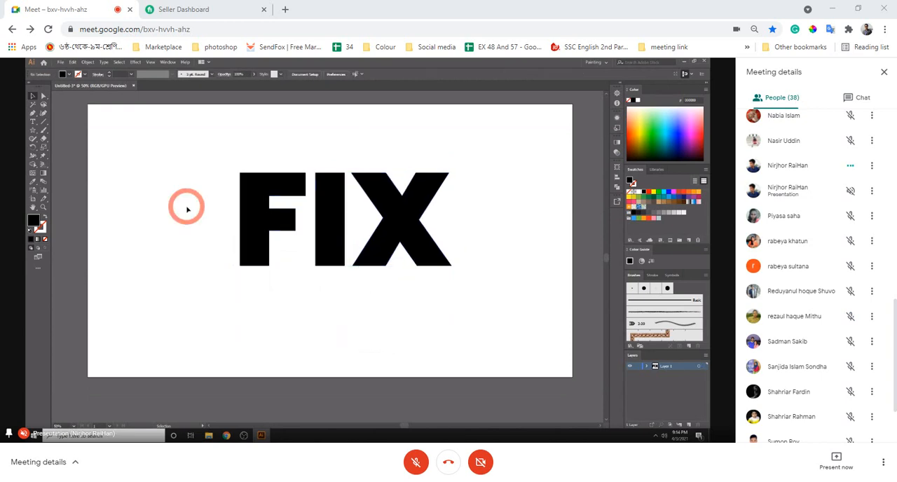
- In outline view, draw a rectangle about 194 by 51 px across the F's stem, level with the gap between its arms
key(ctrl+equal)
key(ctrl+equal)
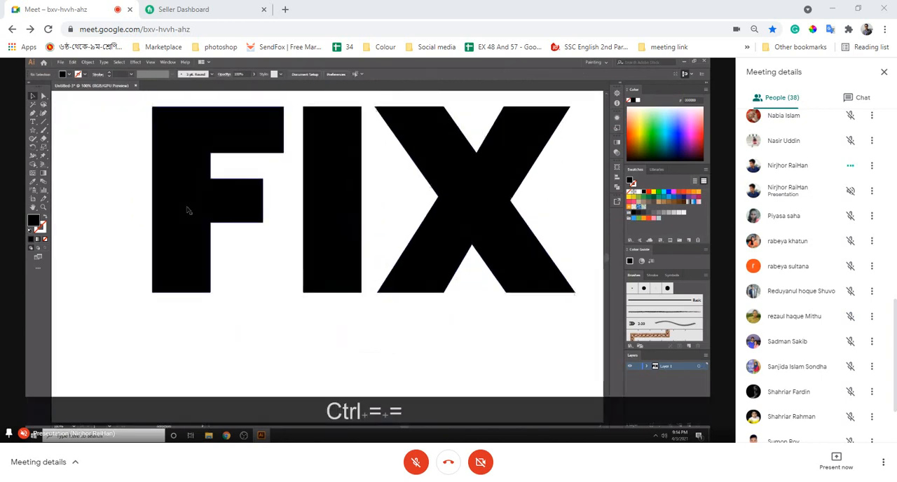
key(ctrl+y)
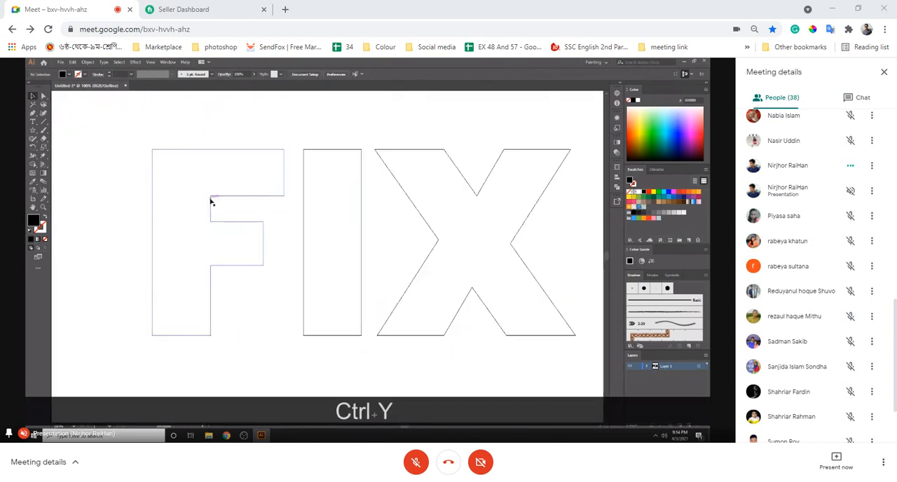
right_click(33, 131)
click(64, 129)
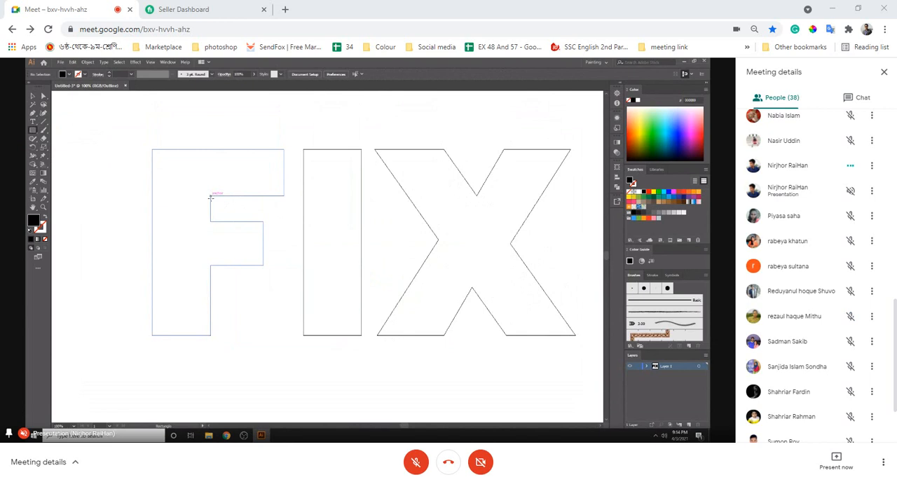
drag(210, 196, 110, 221)
key(shift)
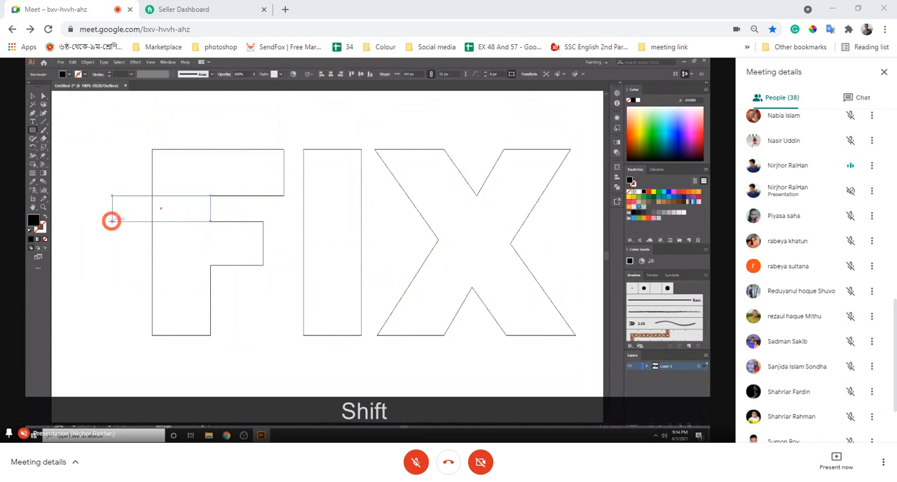
- Nudge the rectangle right until it fills most of the gap between the F's arms, and return to the filled preview
click(33, 96)
key(shift+Right)
key(shift+Right)
key(shift+Right)
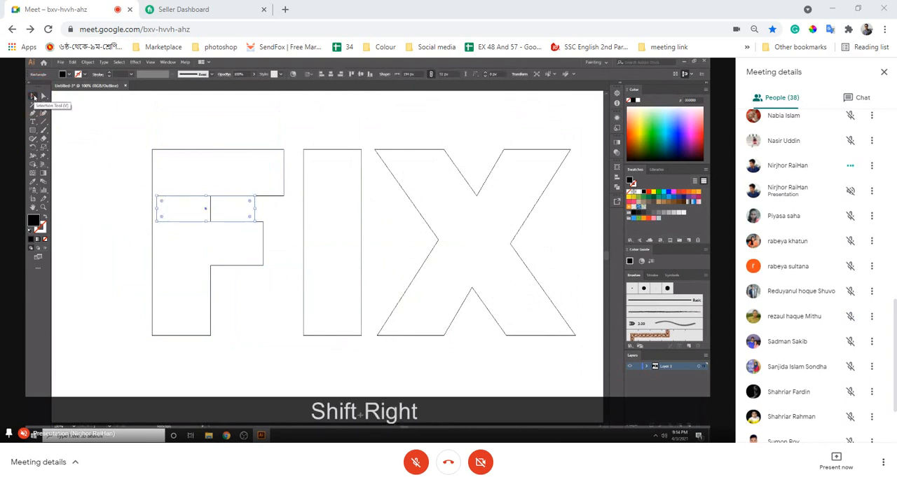
key(ctrl)
key(ctrl+y)
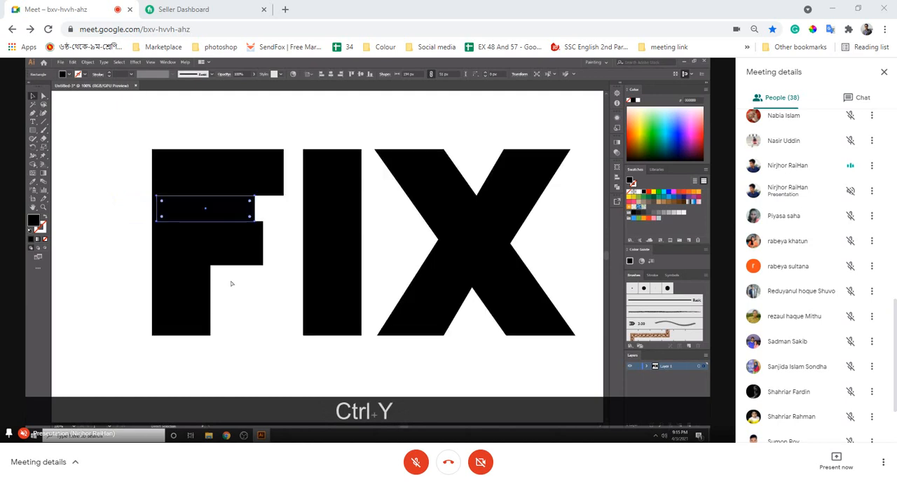
click(113, 162)
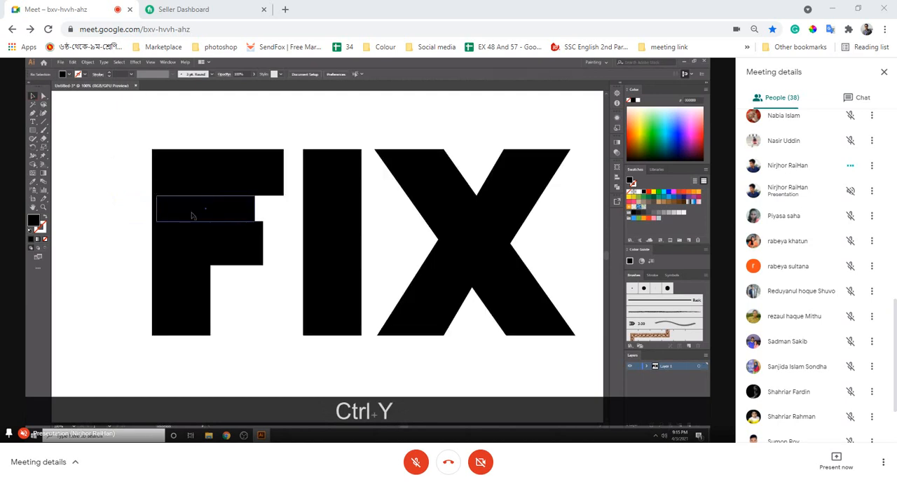
- Duplicate the rectangle onto the letter I and rotate the copy so it crosses the stem diagonally
key(alt)
mouse_move(221, 215)
mouse_down()
mouse_move(355, 218)
mouse_move(353, 208)
mouse_move(406, 200)
mouse_move(352, 199)
mouse_up()
key(shift)
click(395, 110)
scroll(490, 275, up, 4)
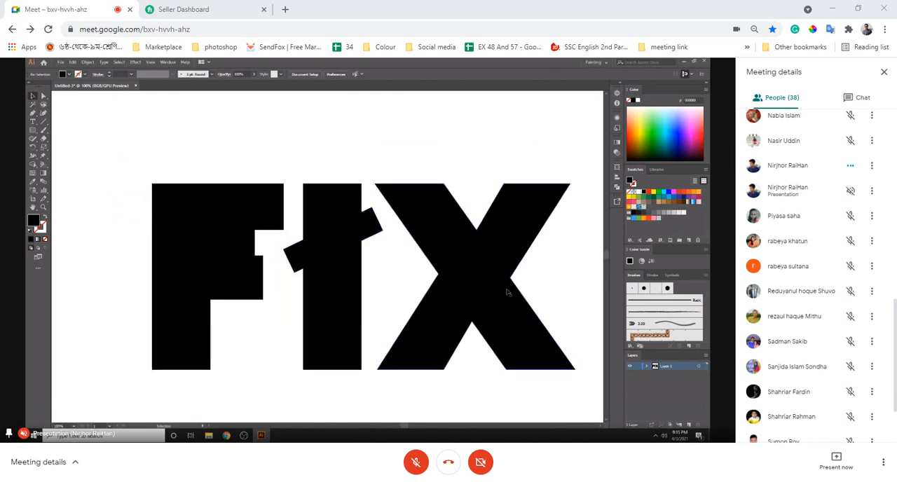
scroll(482, 252, down, 3)
key(ctrl+minus)
key(ctrl+minus)
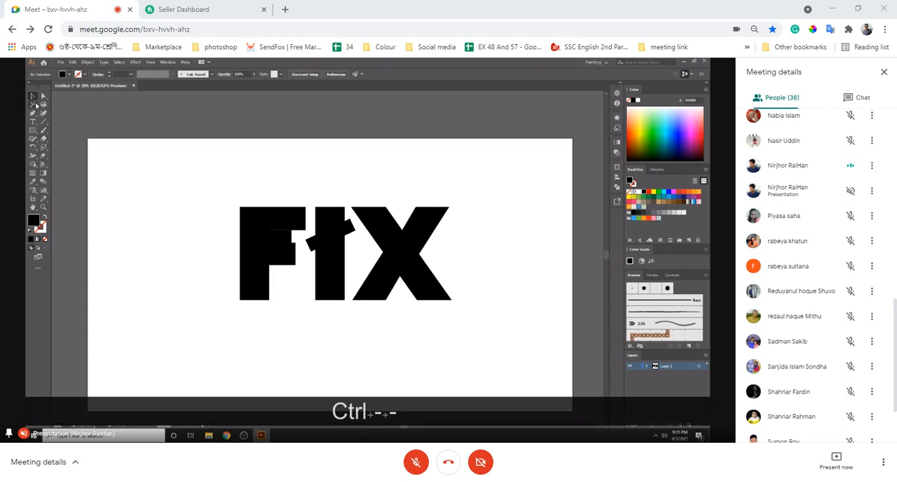
- Draw a straight vertical line about 570 px long through the centre of the letter X
click(43, 123)
key(shift)
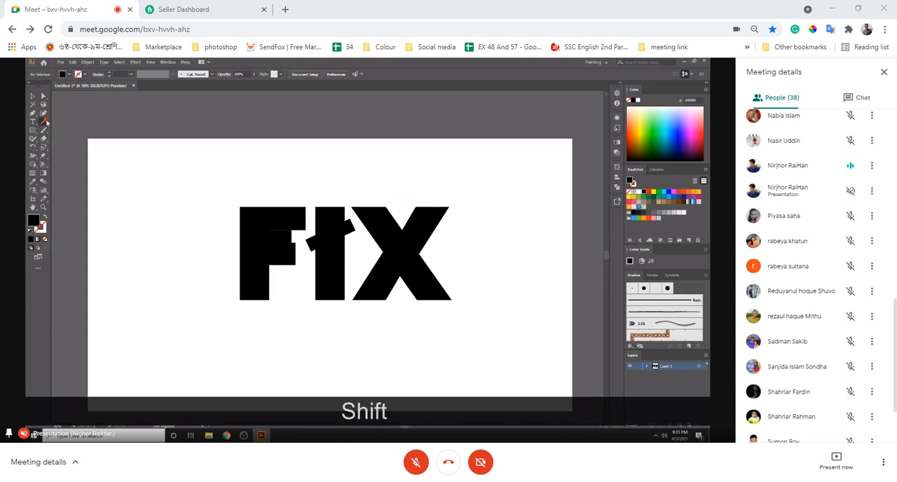
drag(401, 198, 409, 342)
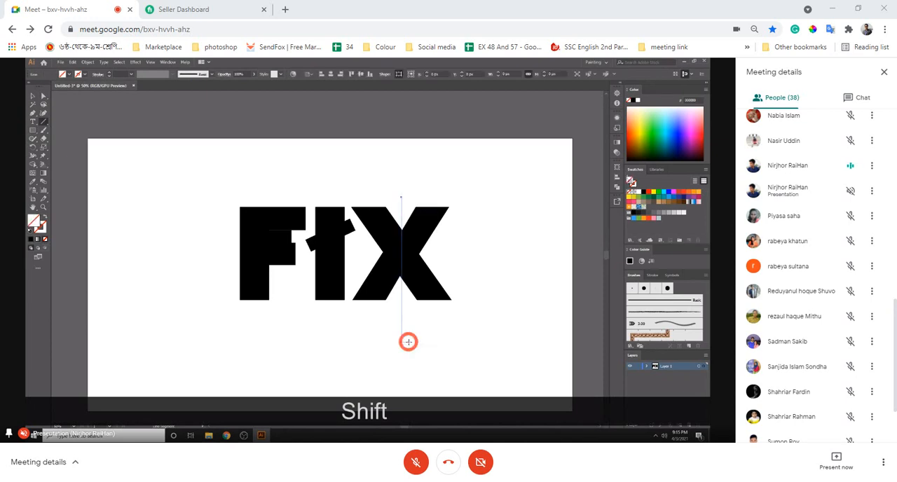
- Shift the line slightly left, tilt it by moving its upper end up and to the right, and deselect it
key(a)
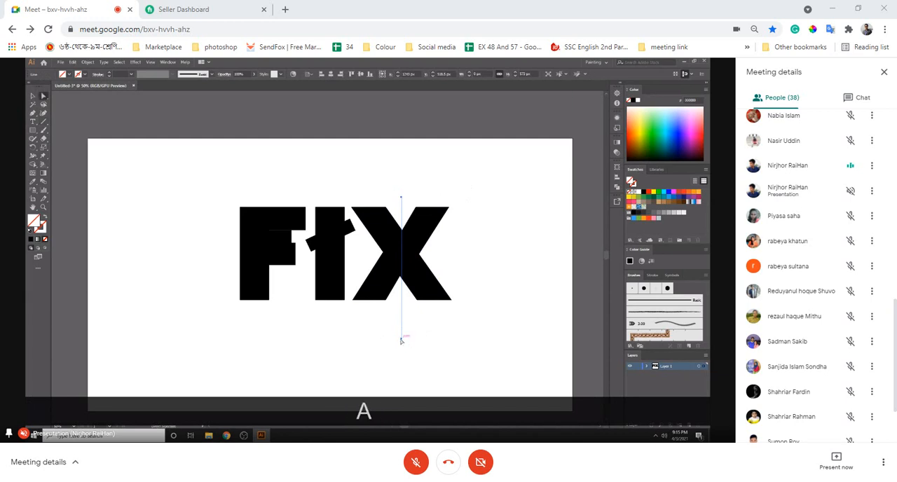
drag(401, 342, 400, 342)
key(a)
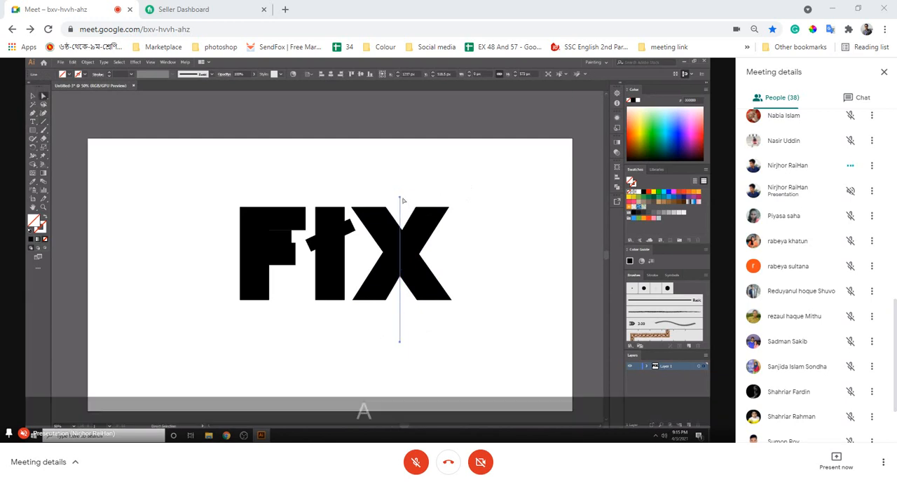
drag(400, 199, 403, 194)
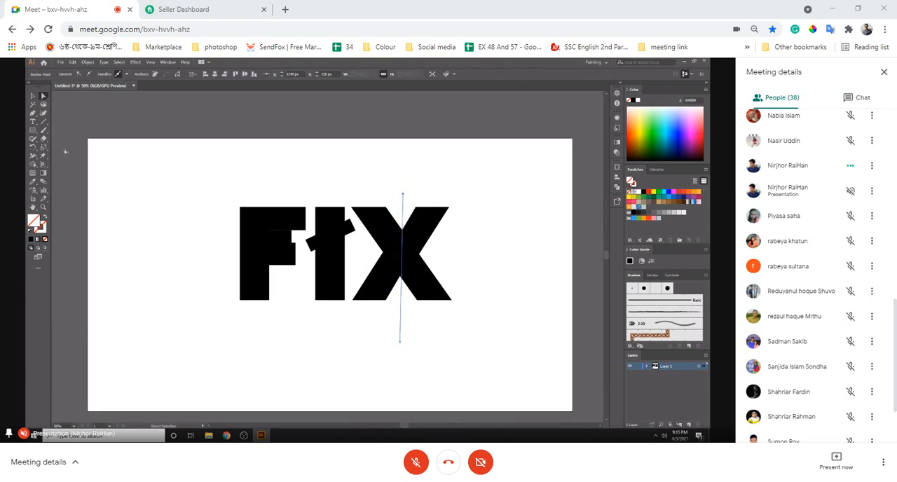
click(32, 96)
click(395, 157)
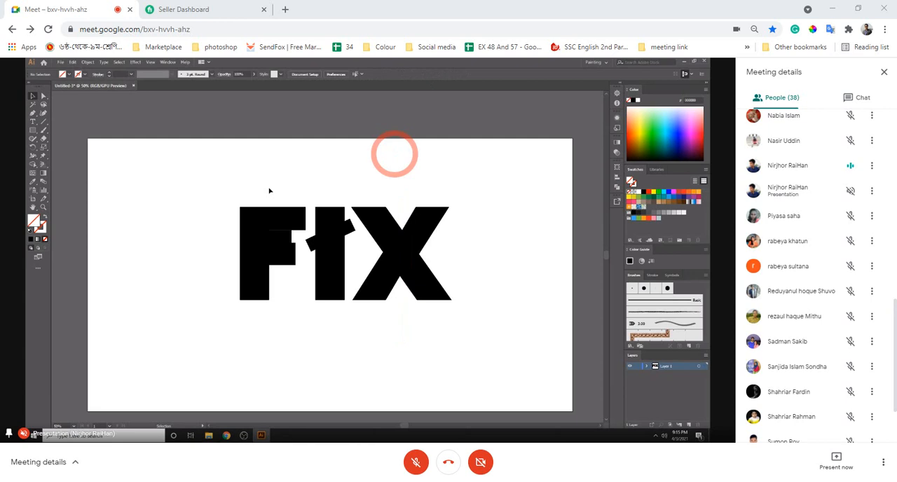
drag(224, 194, 279, 319)
right_click(323, 253)
click(219, 332)
click(218, 332)
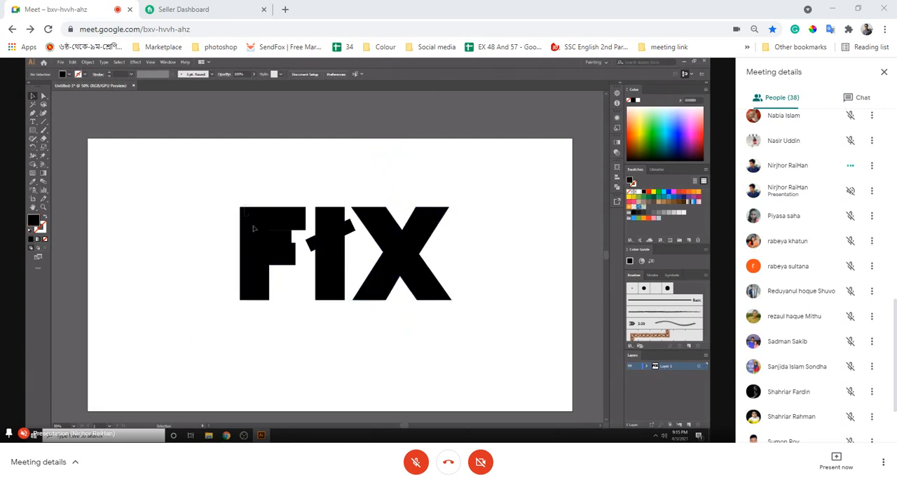
drag(264, 255, 279, 246)
right_click(303, 235)
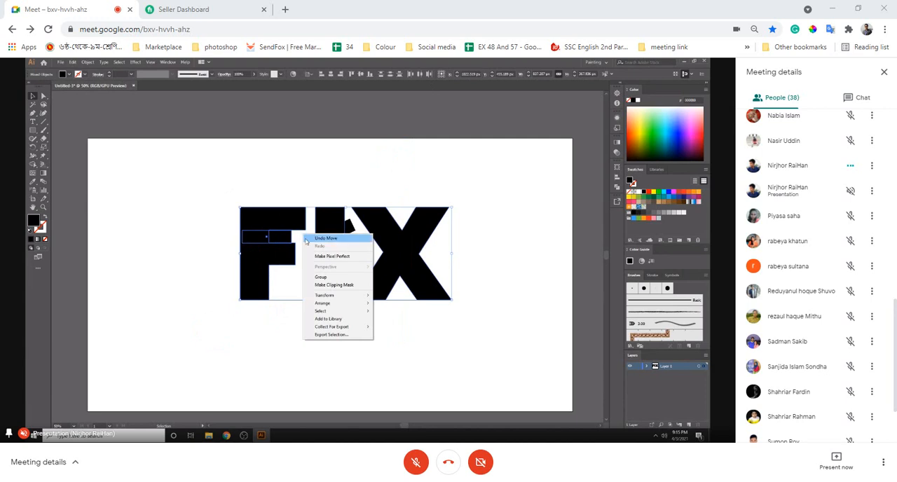
click(178, 166)
click(178, 166)
- Ungroup the outlined FIX word into separate letters and clear the selection
right_click(275, 209)
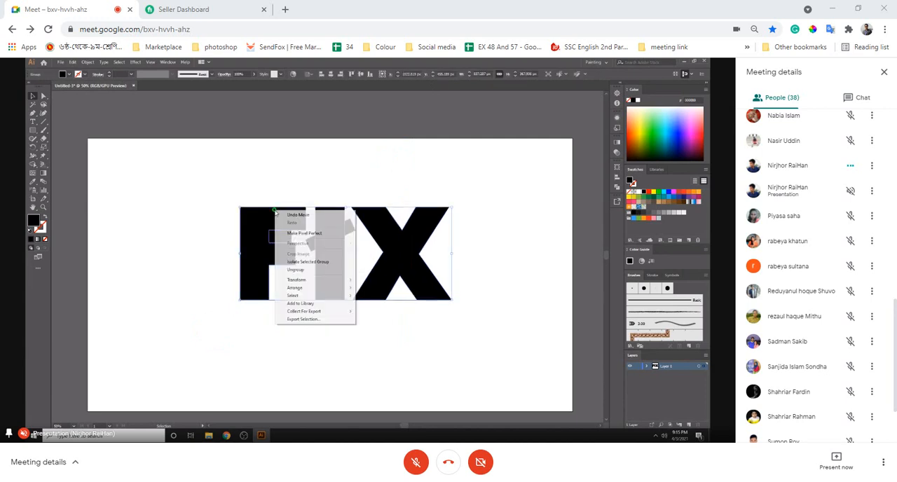
click(302, 271)
click(182, 212)
- Select the letter F with its overlapping rectangle and split them into pieces with Pathfinder Divide
drag(238, 192, 275, 335)
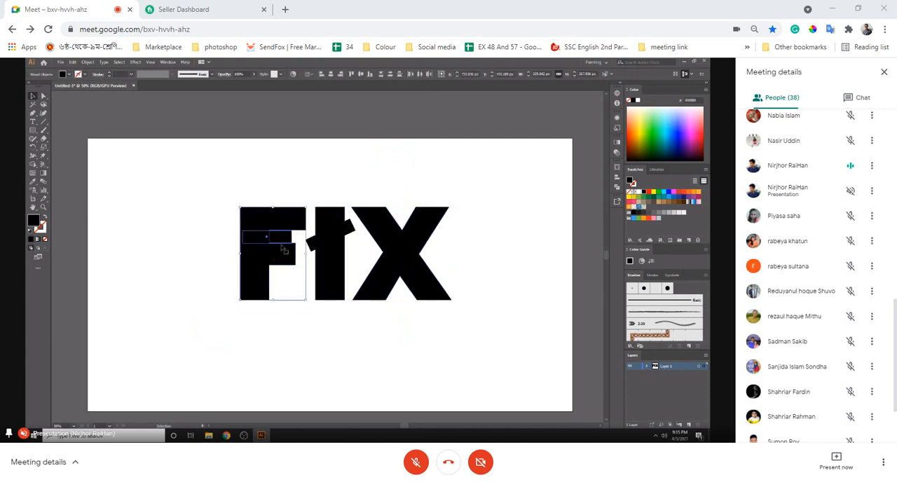
click(615, 189)
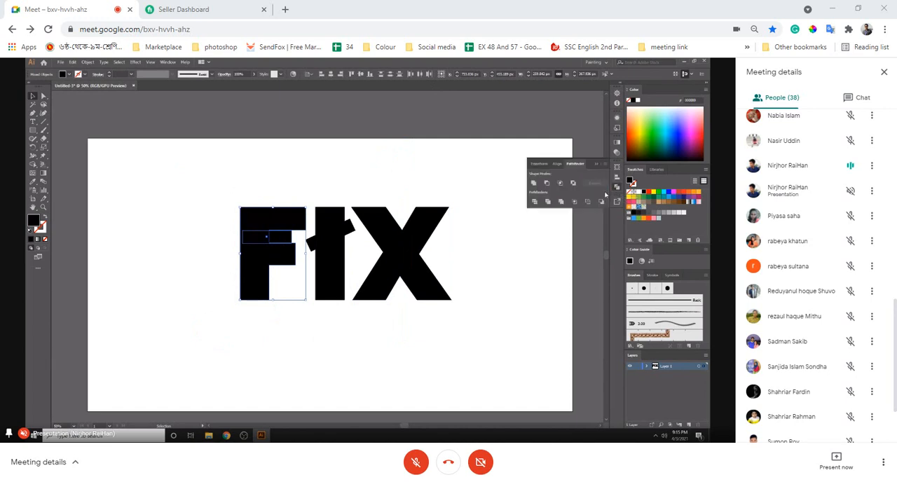
click(544, 185)
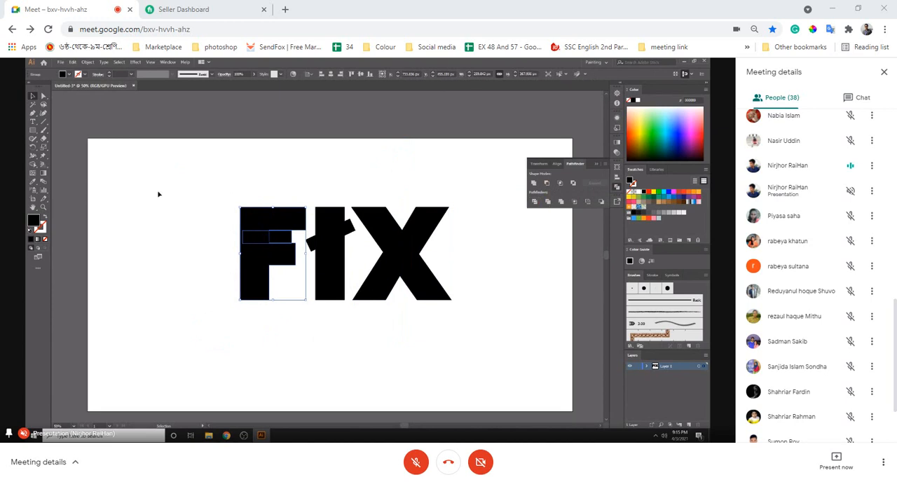
- Ungroup the divided letter F and delete the horizontal rectangle piece crossing its stem
click(189, 199)
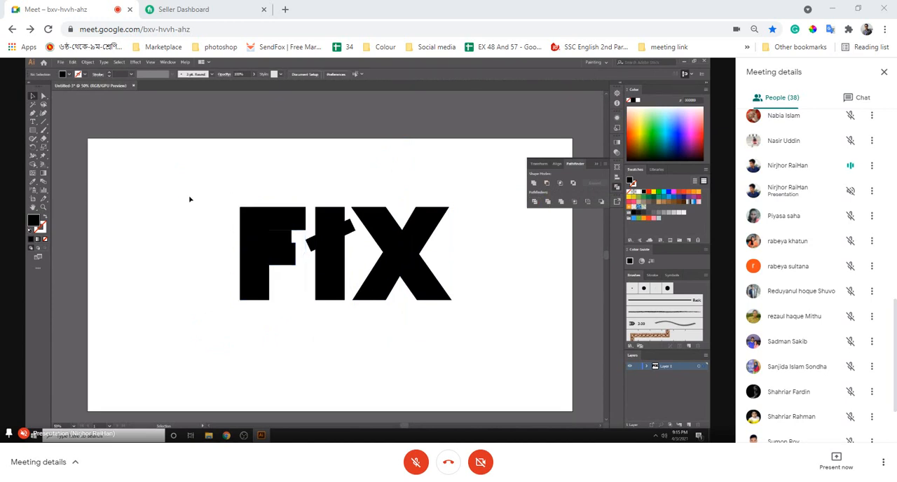
click(251, 236)
right_click(254, 237)
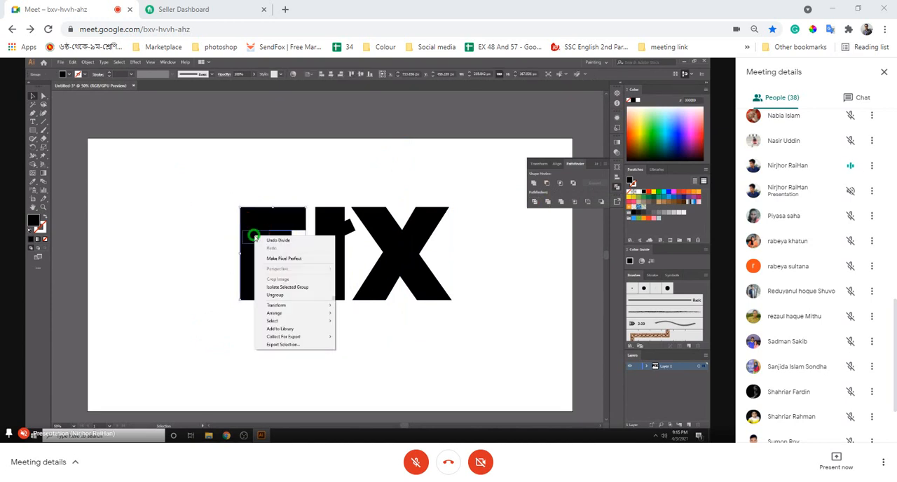
click(272, 297)
click(170, 276)
click(260, 242)
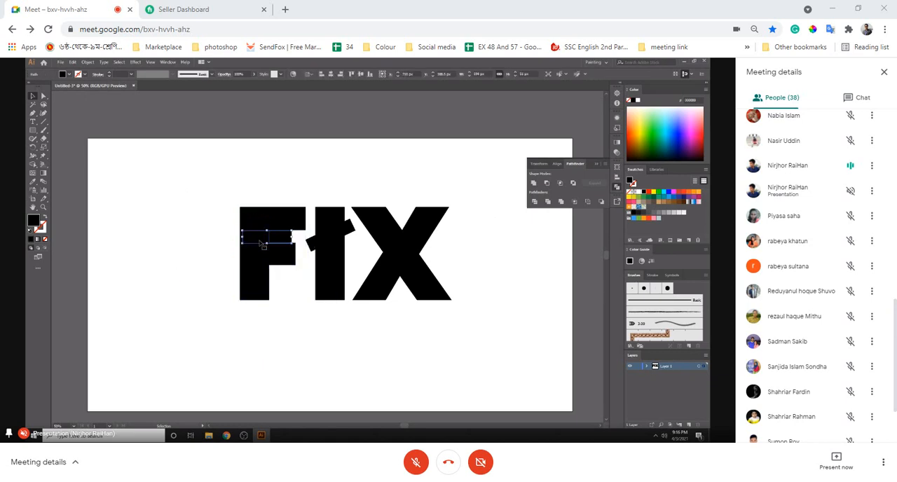
key(Delete)
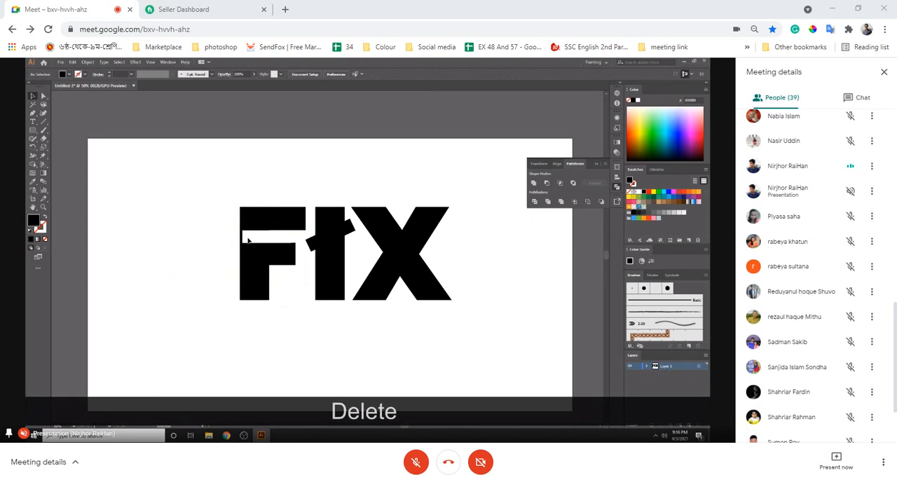
- Undo the edits back to before the F was divided and move the rectangle left until it extends beyond the stem
key(ctrl+z)
key(ctrl+z)
key(ctrl+z)
key(ctrl+z)
key(ctrl+z)
click(256, 236)
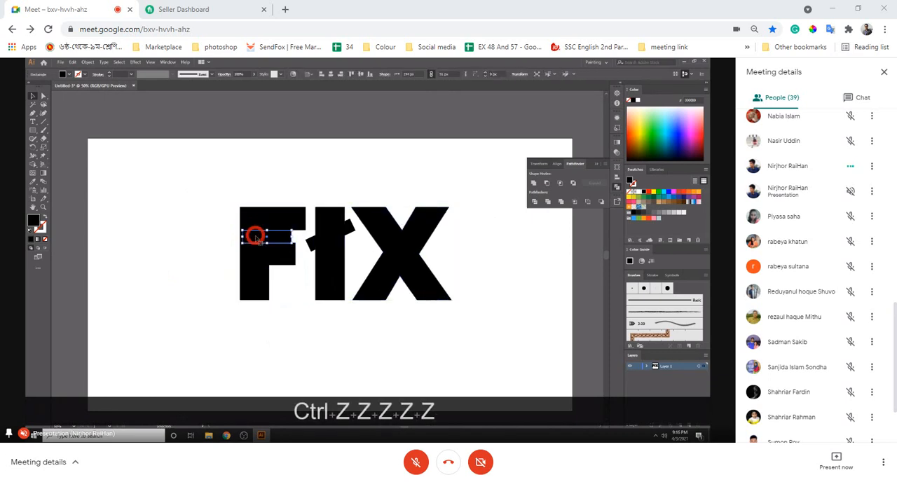
drag(256, 237, 187, 236)
- Ungroup the outlined FIX word again so the letter F can be handled separately
drag(190, 193, 287, 334)
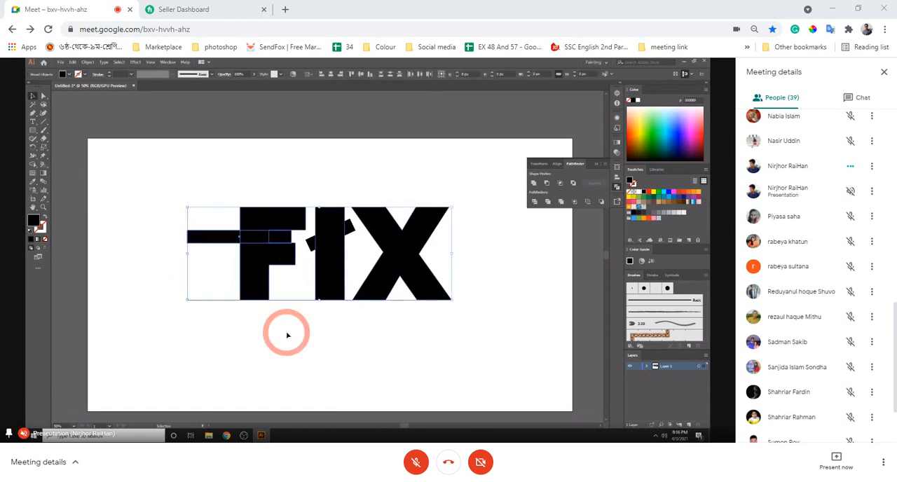
right_click(256, 245)
click(282, 291)
click(185, 284)
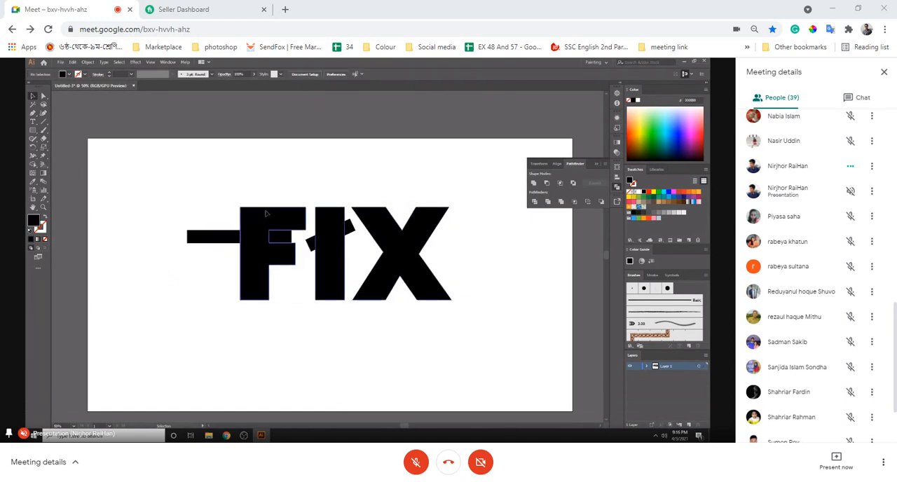
right_click(267, 214)
click(295, 272)
- Divide the letter F with its extended horizontal rectangle using Pathfinder Divide and deselect the result
drag(214, 274, 273, 319)
right_click(255, 239)
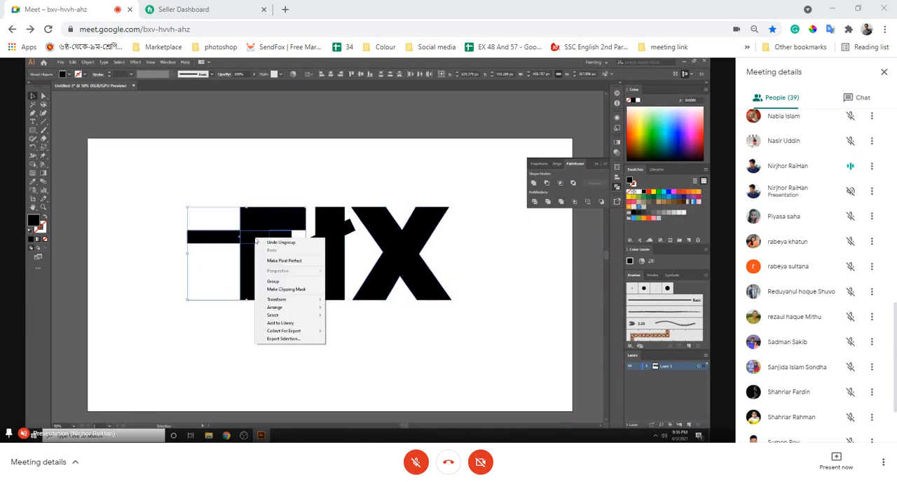
click(535, 202)
click(534, 202)
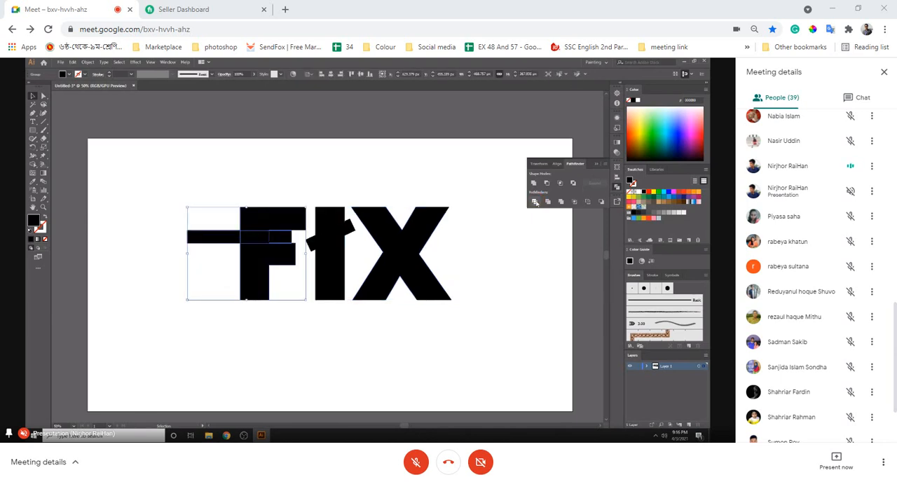
click(275, 203)
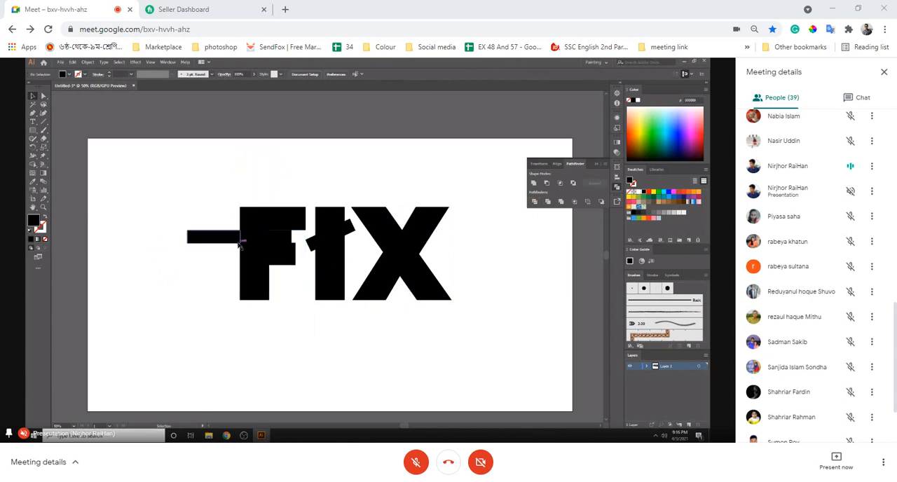
- Ungroup the divided F and delete the rectangle pieces beside and across its stem to leave a horizontal gap
right_click(218, 238)
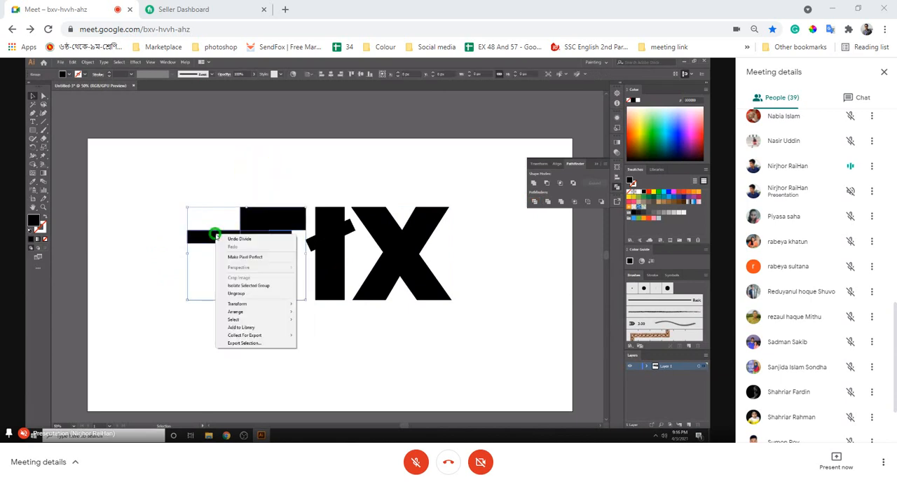
click(240, 295)
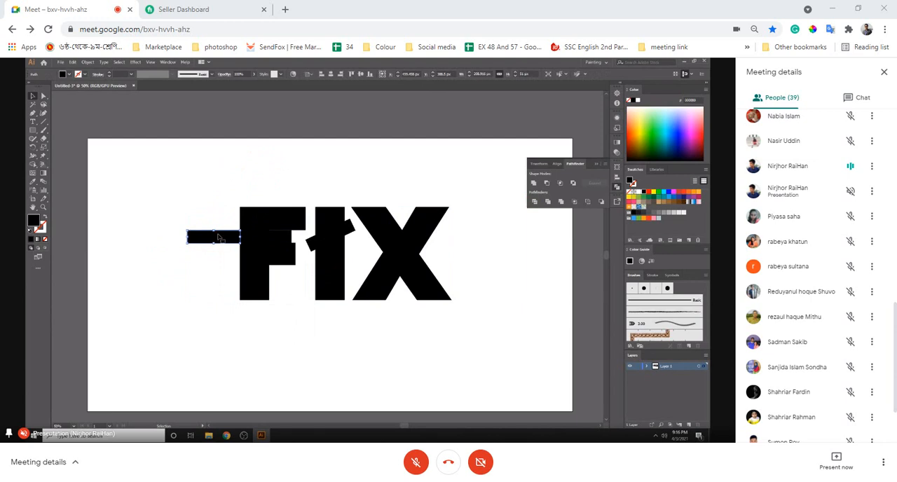
key(Delete)
click(247, 237)
key(Delete)
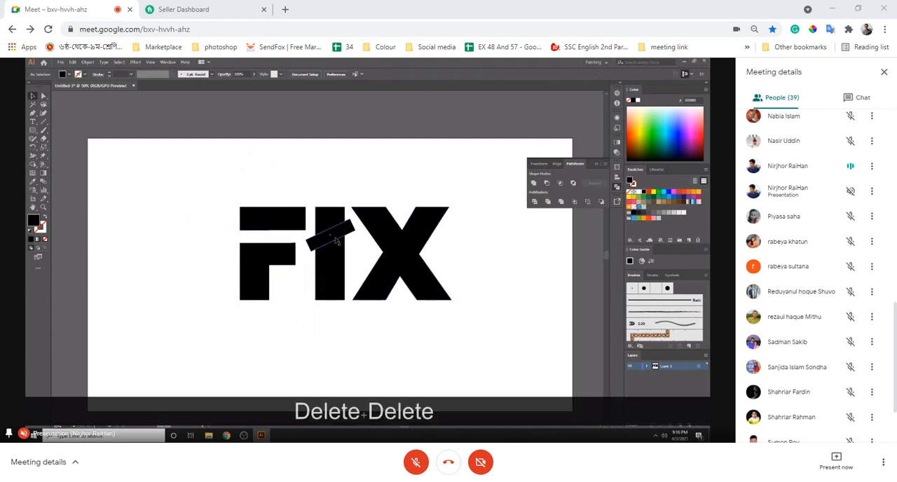
- Divide the letter I with its slanted rectangle using Pathfinder Divide, and ungroup the resulting pieces
drag(322, 194, 330, 310)
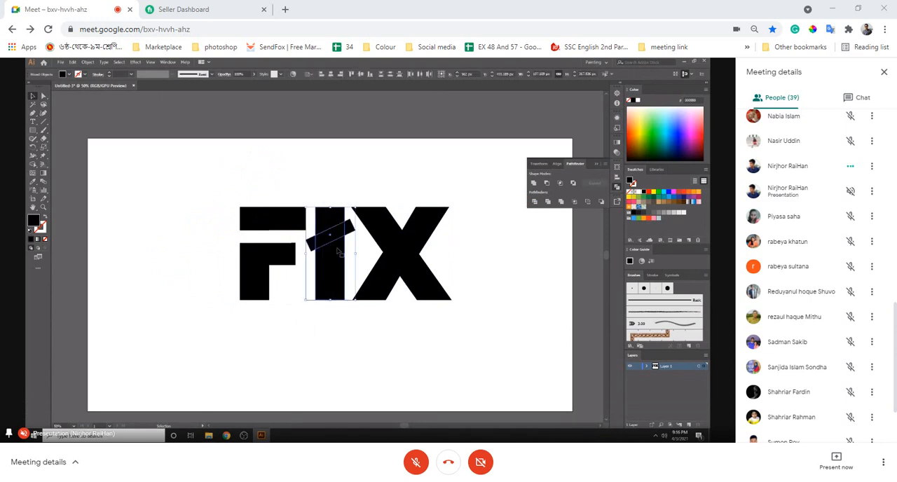
right_click(336, 239)
click(535, 202)
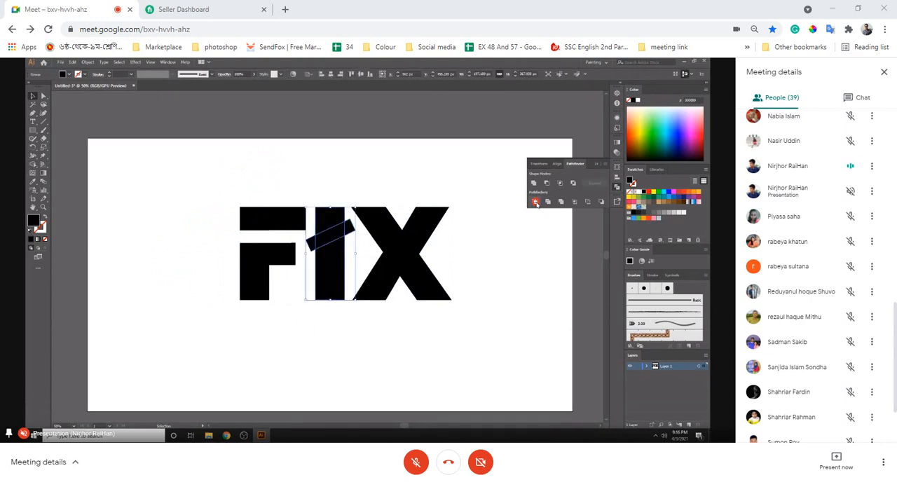
right_click(329, 226)
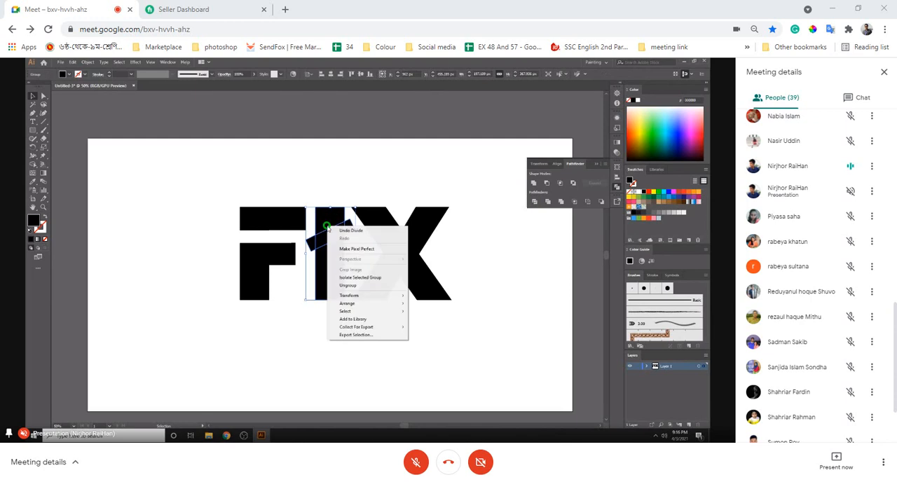
click(348, 286)
click(337, 156)
- Delete the three slanted rectangle pieces on both sides of and across the letter I to leave a diagonal gap
click(344, 226)
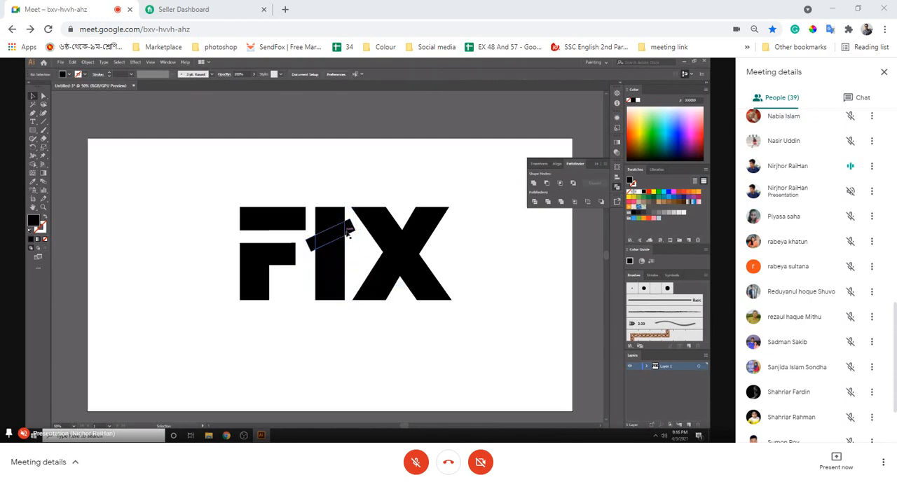
key(Delete)
click(311, 242)
key(Delete)
click(323, 238)
key(Delete)
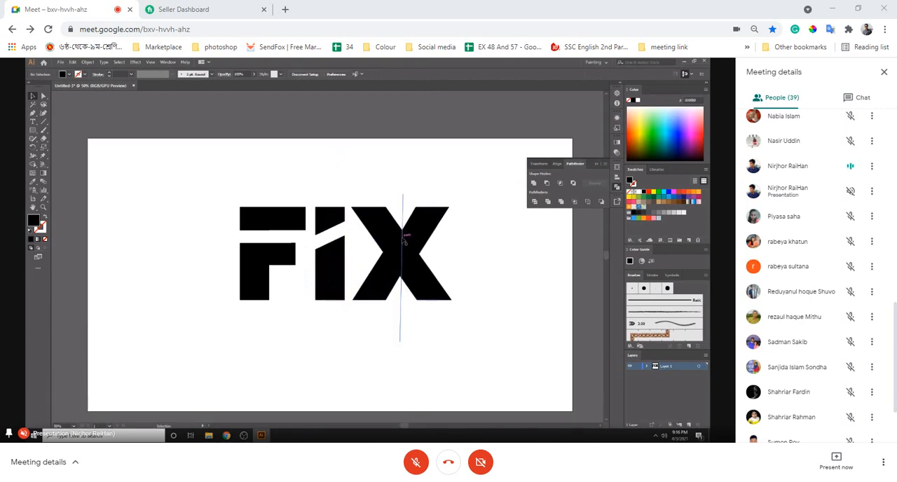
- Split the letter X along the vertical line with Pathfinder Divide and ungroup the halves
drag(369, 183, 447, 324)
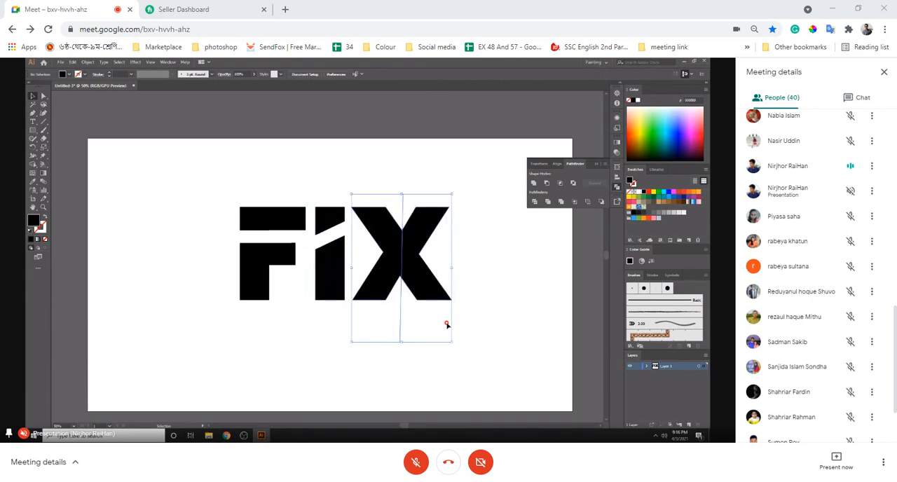
click(534, 202)
right_click(401, 241)
click(440, 296)
- Move the right half of the letter X slightly to the right to open a narrow vertical gap
click(501, 247)
drag(422, 243, 428, 243)
click(470, 235)
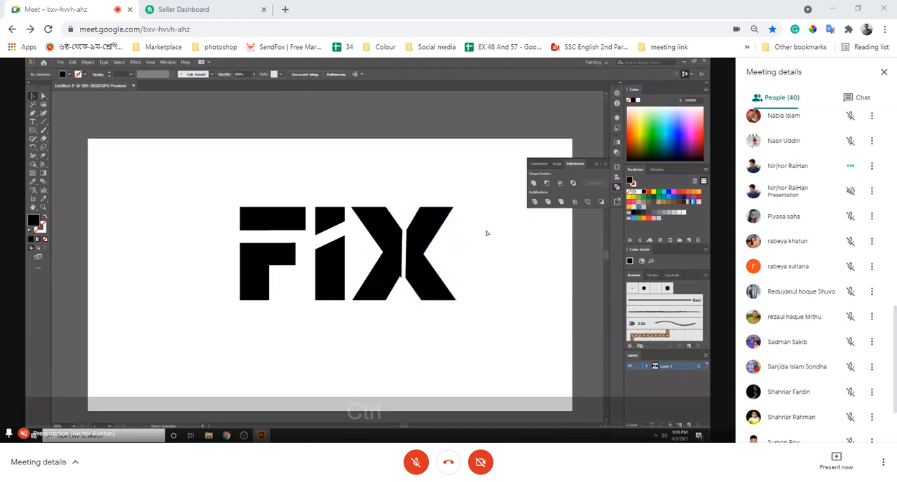
- Examine the cut FIX lettering up close, including the gap between the two halves of the X
key(ctrl+minus)
key(ctrl+minus)
key(ctrl+minus)
key(ctrl+equal)
key(ctrl+equal)
key(ctrl+equal)
key(ctrl+equal)
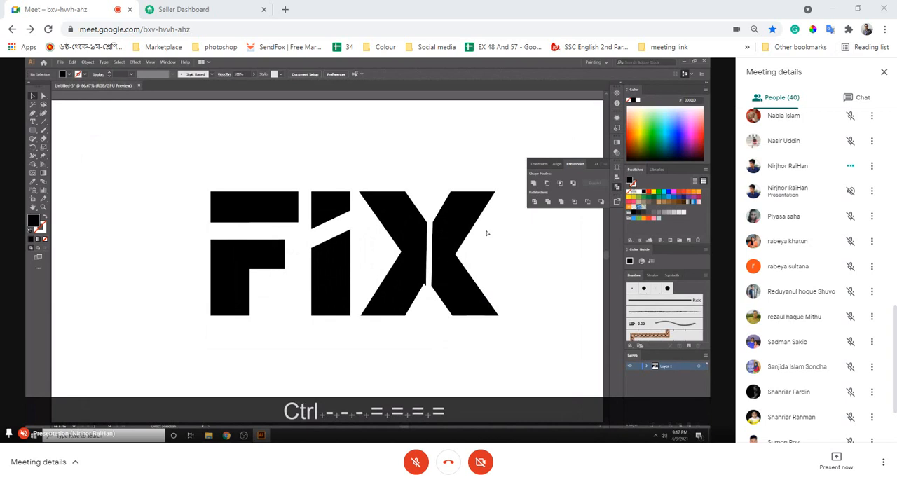
drag(397, 190, 505, 348)
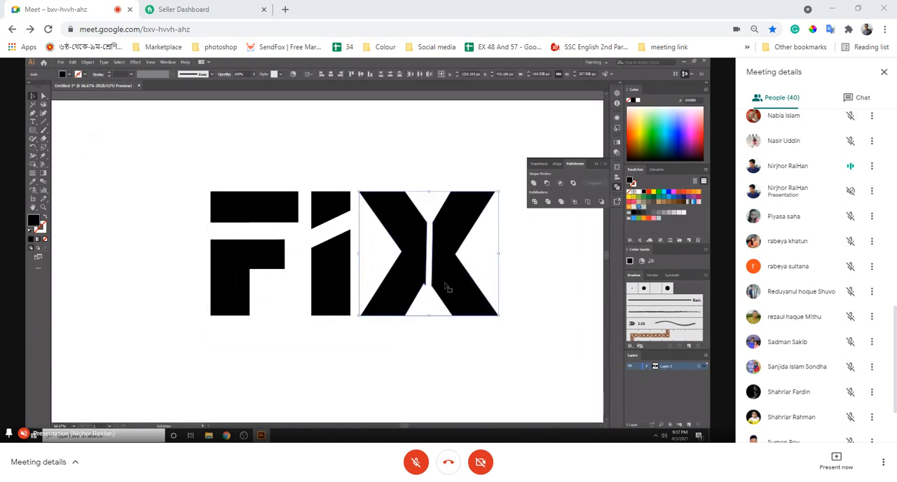
click(556, 277)
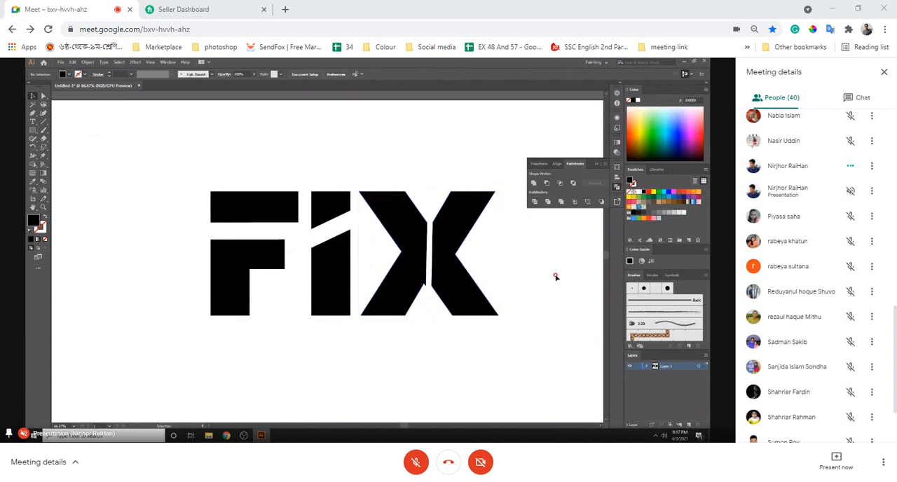
- Add a new point text with the Type tool and move it down below the FIX lettering
scroll(557, 279, down, 2)
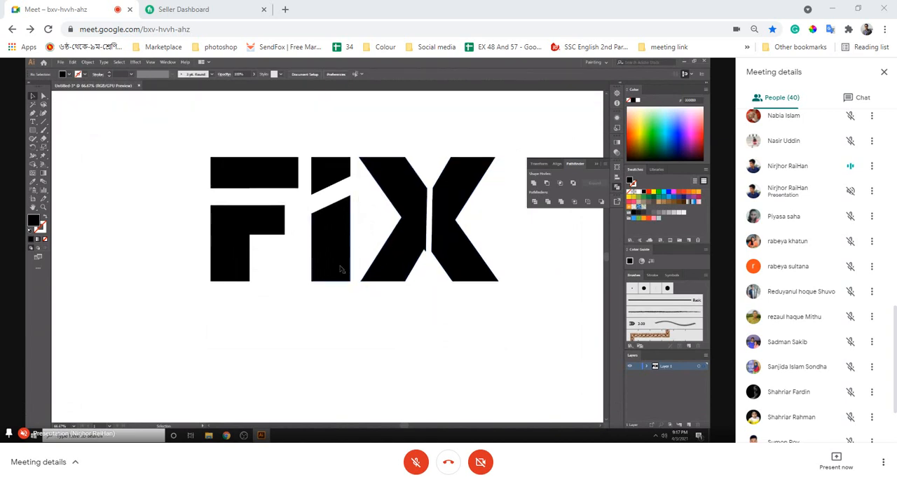
click(32, 121)
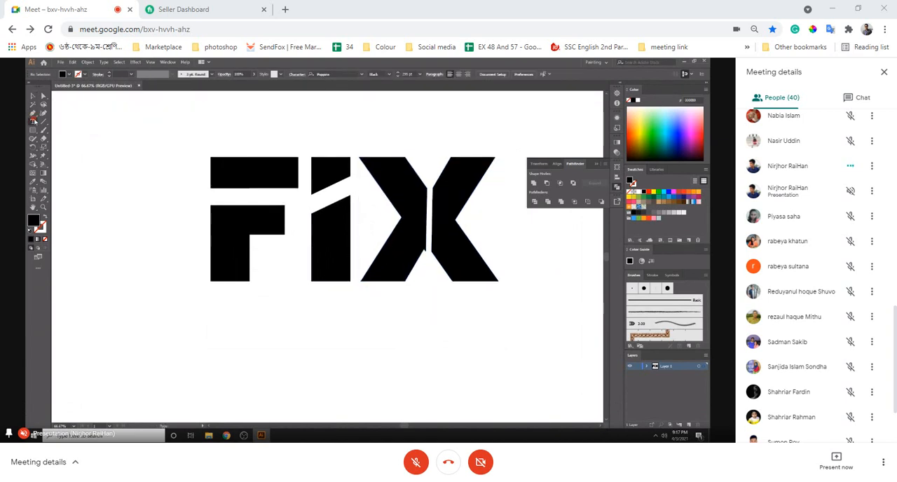
click(205, 314)
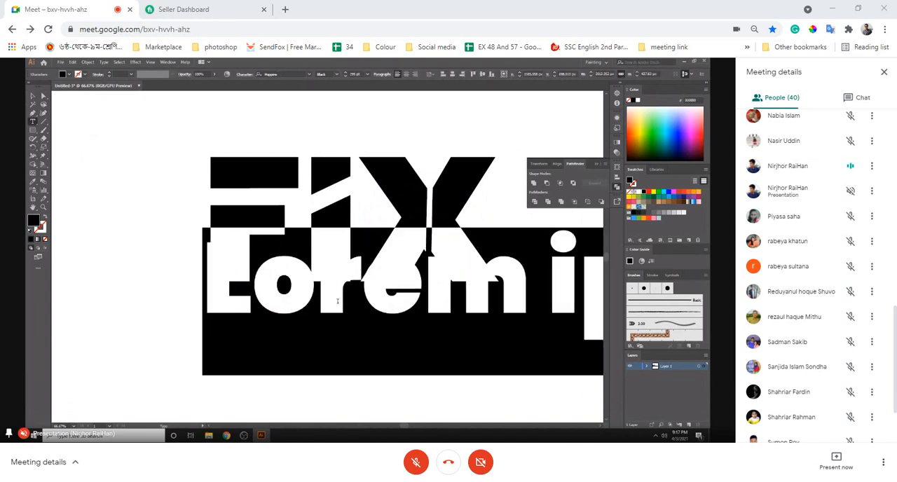
key(ctrl+minus)
key(ctrl+minus)
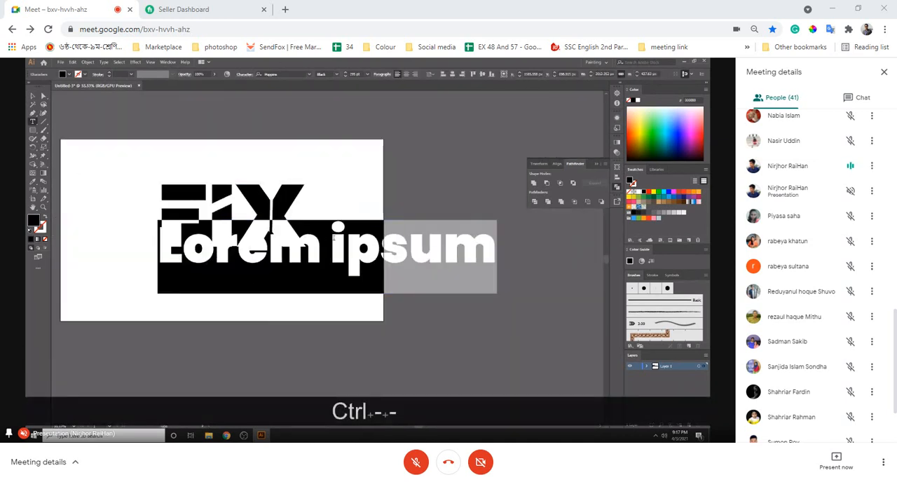
click(32, 96)
drag(286, 244, 286, 307)
- Replace the placeholder text below FIX with "SOUTION" in capitals and finish editing it
double_click(260, 308)
key(ctrl+a)
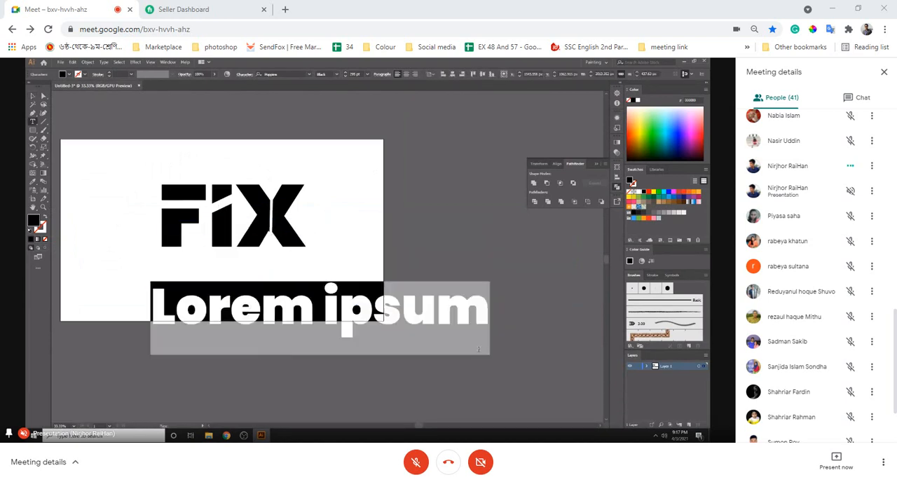
text(Soli)
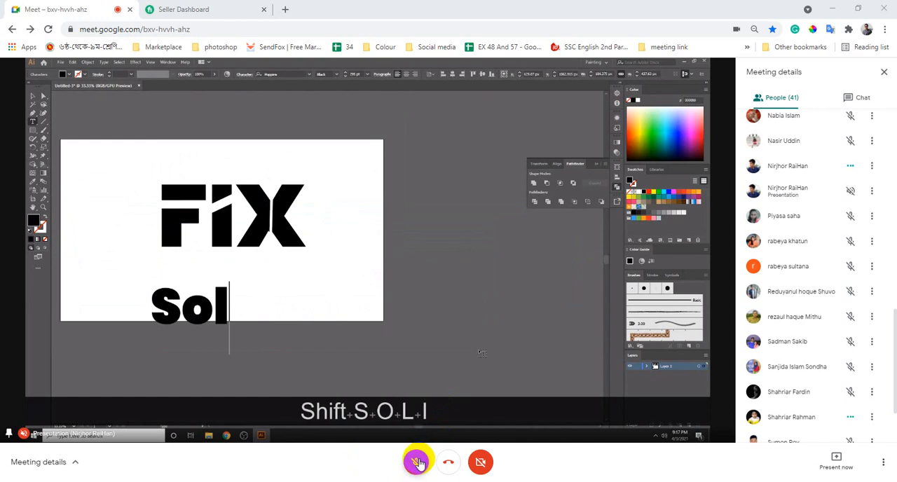
key(BackSpace)
text(u)
key(BackSpace)
key(BackSpace)
key(BackSpace)
click(419, 463)
key(Caps_Lock)
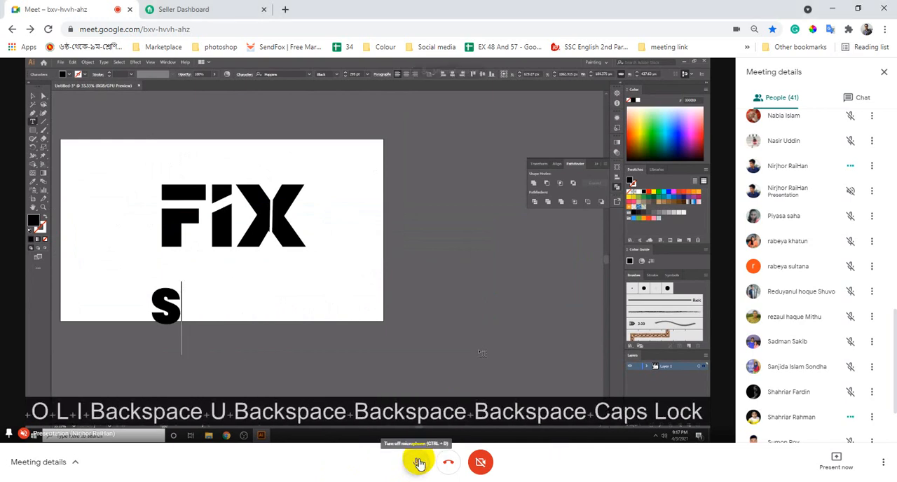
text(OUTION)
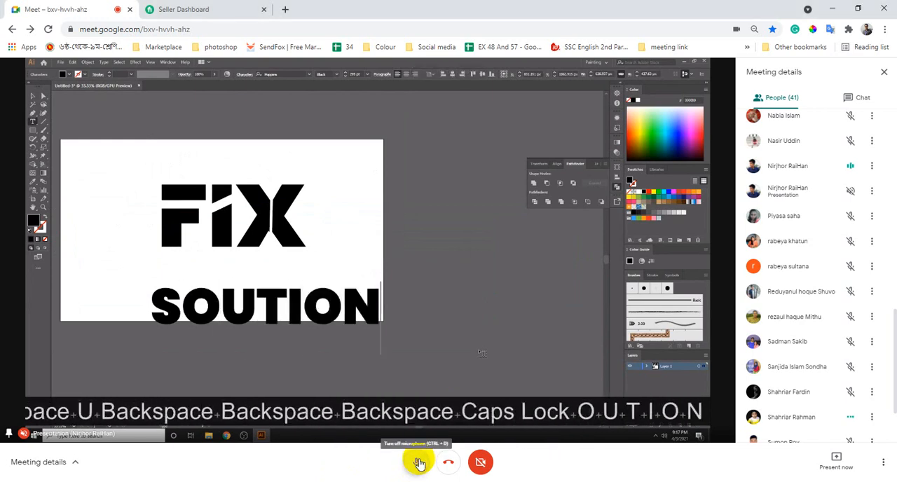
click(419, 462)
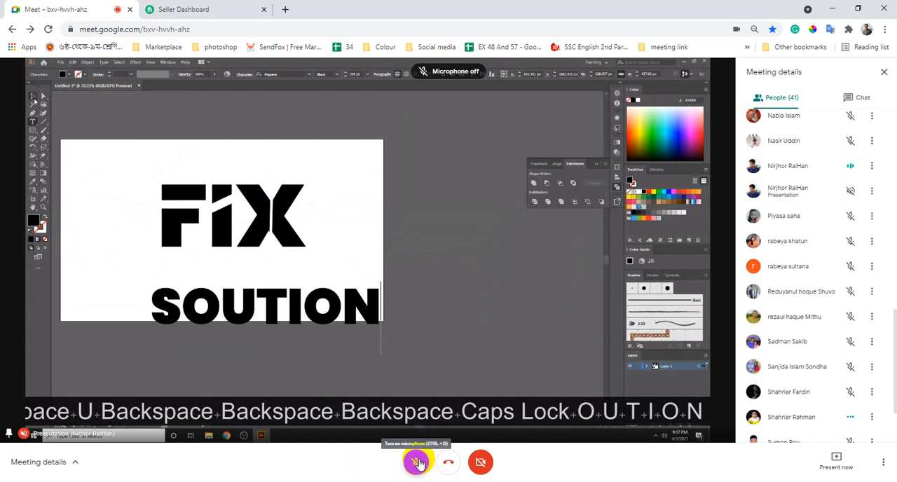
key(Escape)
- Set the font weight of the SOUTION text to Light
click(336, 75)
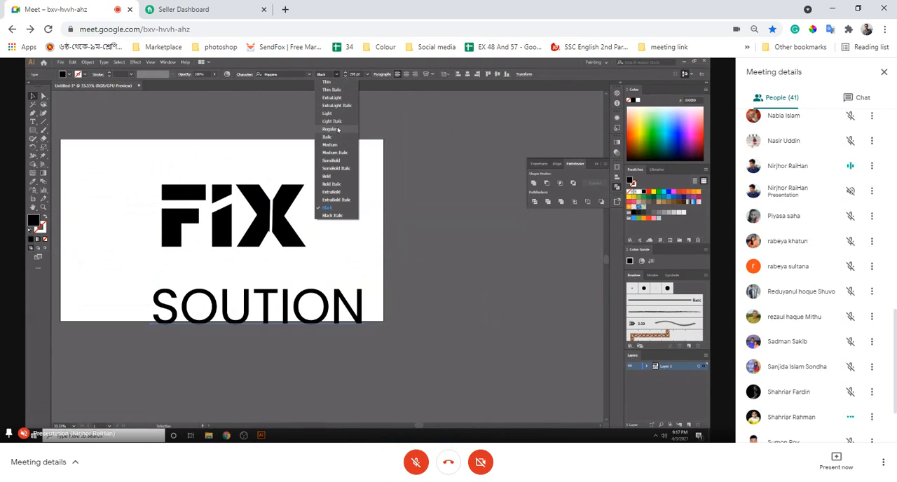
click(337, 115)
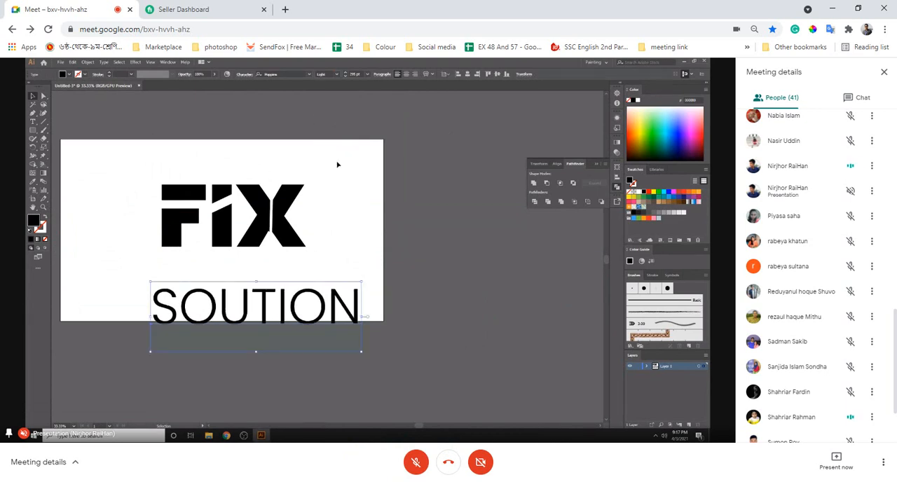
- Convert the light SOUTION text to outlines
click(264, 301)
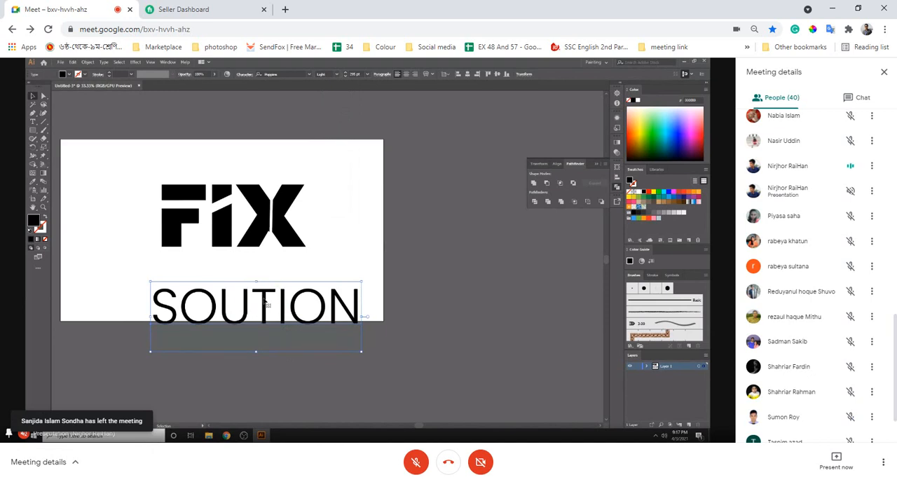
right_click(277, 293)
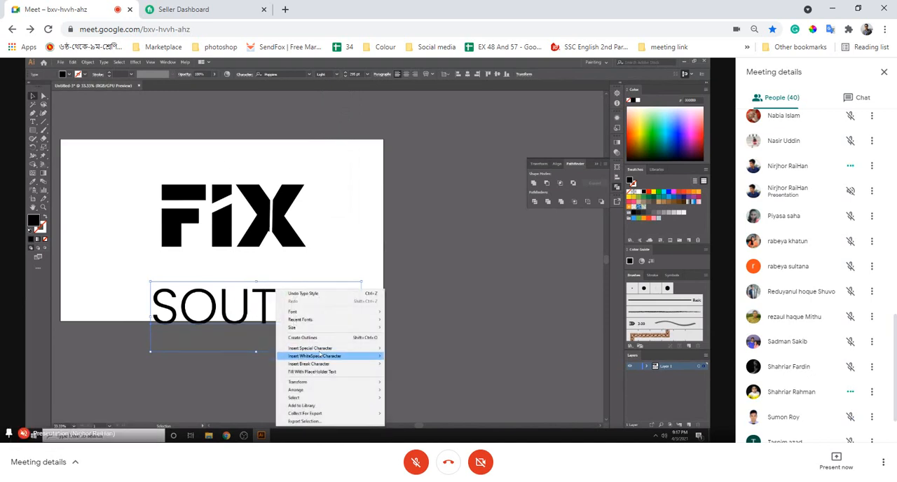
click(319, 340)
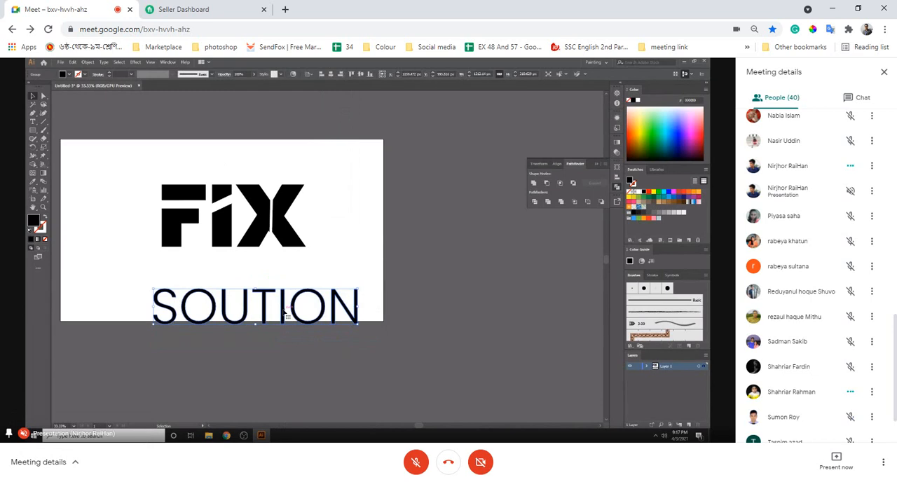
- Move the outlined SOUTION up beneath FIX and scale it proportionally to match the width of the FIX lettering
key(ctrl+equal)
key(ctrl+equal)
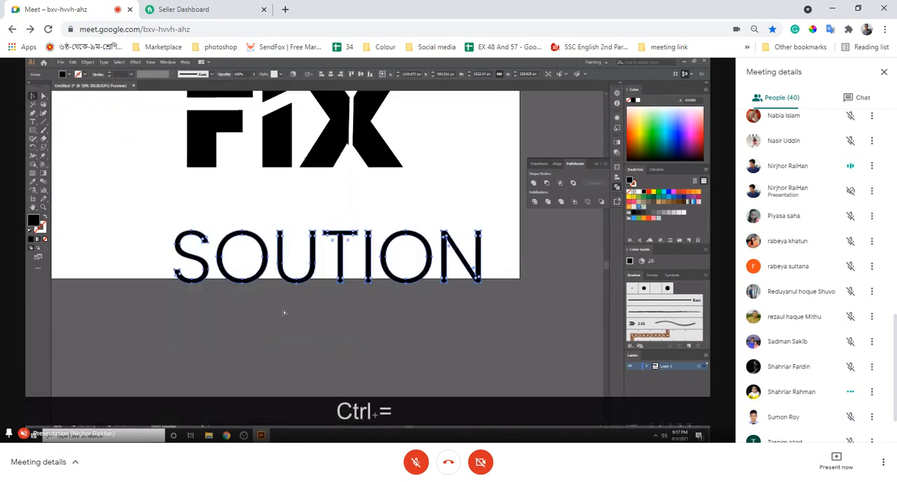
scroll(286, 312, up, 2)
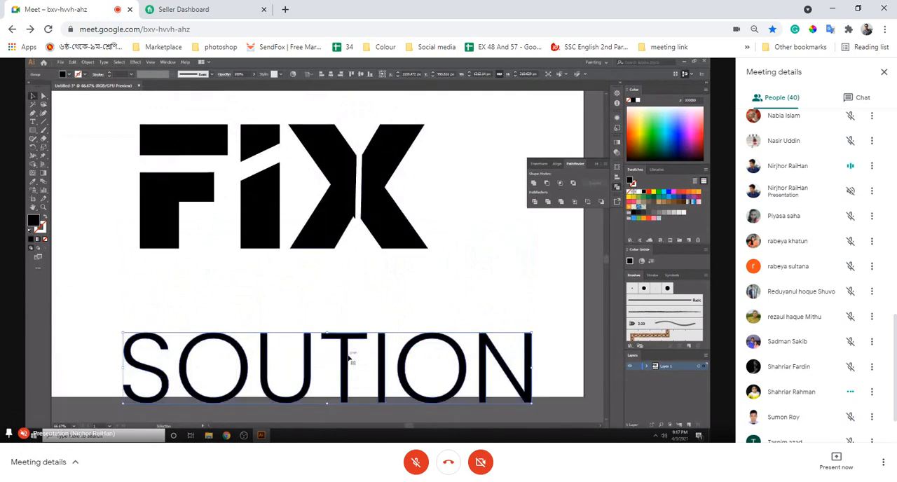
drag(348, 359, 364, 278)
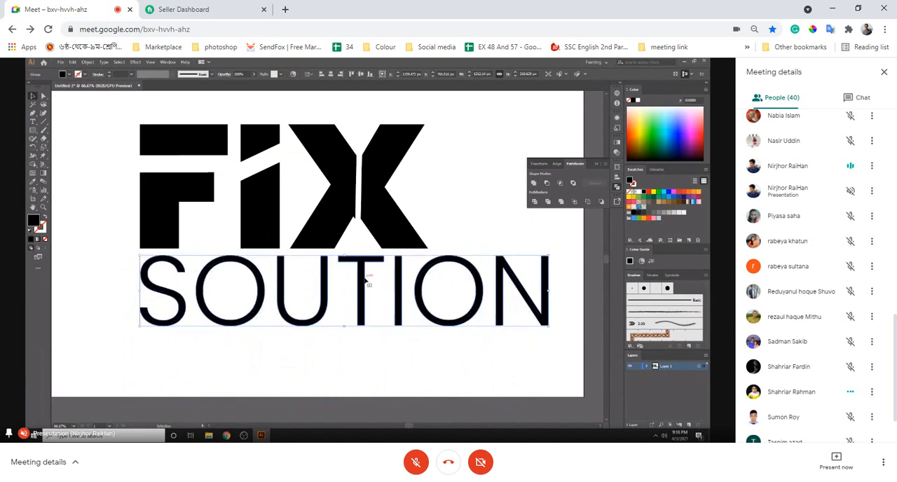
drag(548, 290, 429, 288)
click(495, 295)
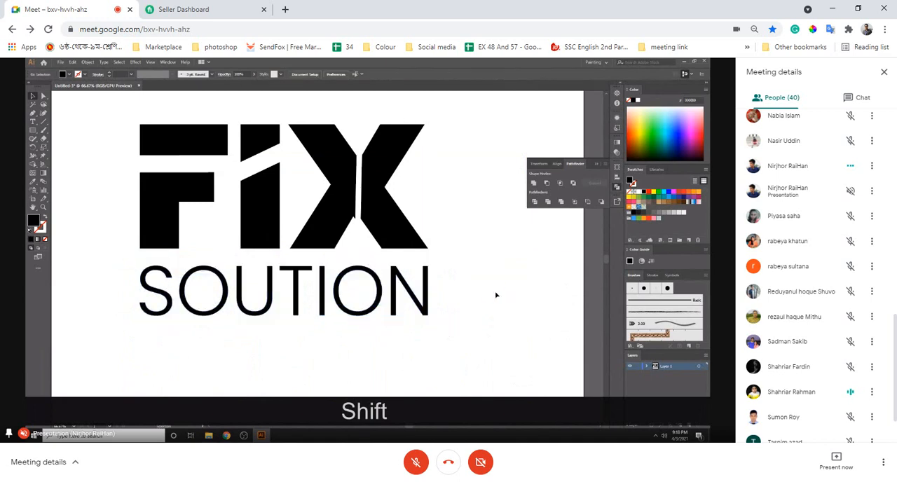
click(168, 301)
mouse_move(134, 290)
mouse_down()
mouse_move(160, 294)
mouse_move(141, 290)
mouse_up()
click(245, 356)
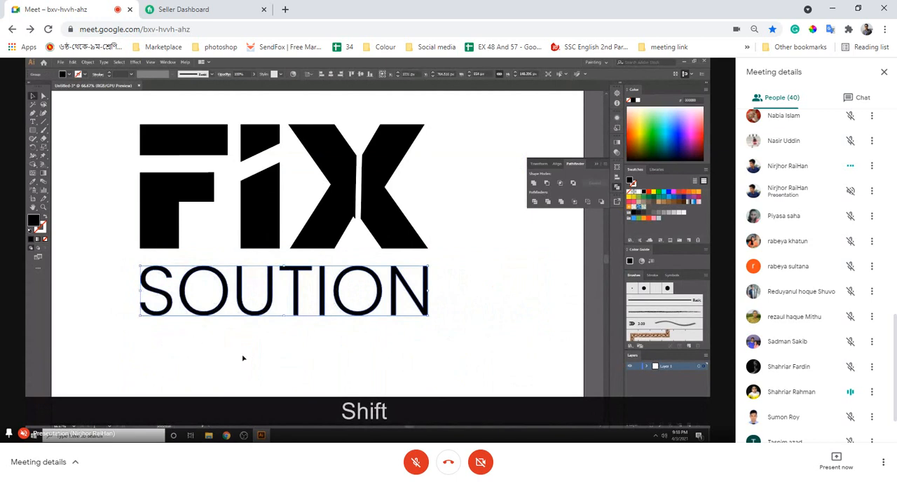
- Undo the scaling, move and outline conversion of SOUTION, returning it to live text in the Light weight
key(ctrl+minus)
key(ctrl+minus)
key(ctrl+minus)
key(ctrl+minus)
key(ctrl+equal)
key(ctrl+equal)
key(ctrl+equal)
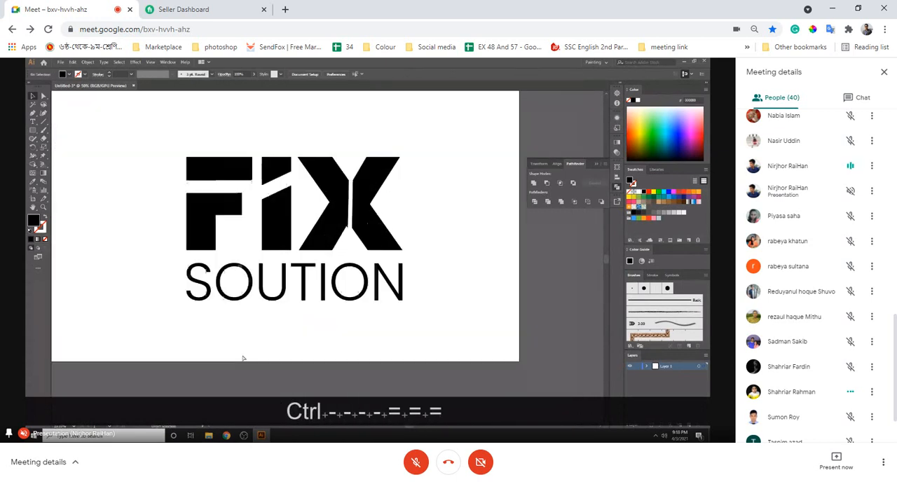
click(275, 287)
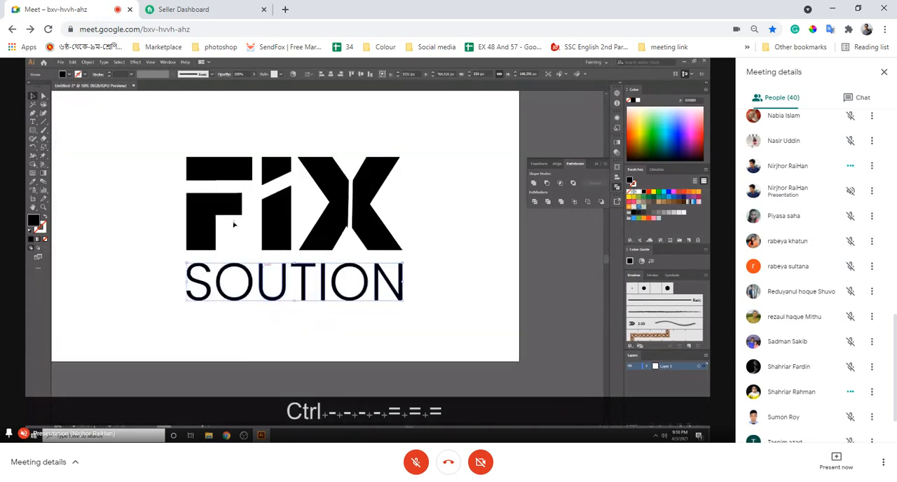
key(ctrl+shift+o)
key(ctrl+z)
key(ctrl+z)
key(ctrl+z)
key(ctrl+z)
key(ctrl+z)
key(ctrl+z)
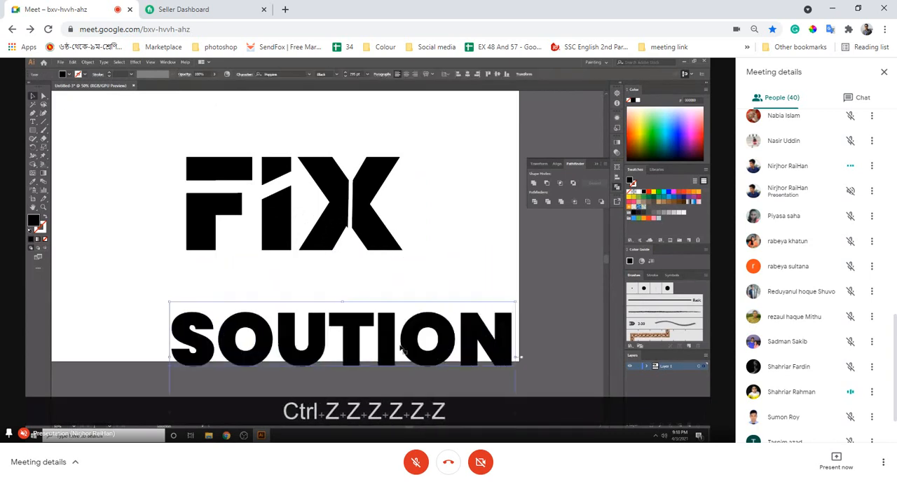
key(ctrl+shift+z)
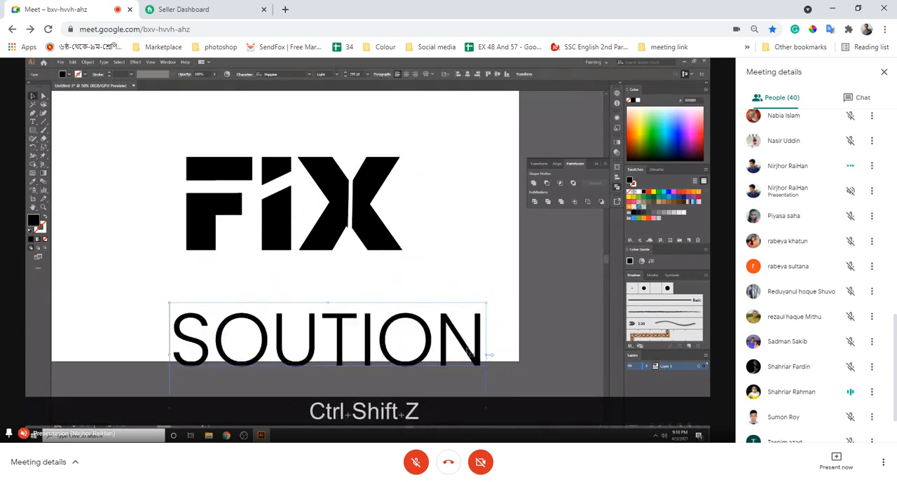
- Move the live SOUTION text directly beneath FIX and align its left edge with the lower piece of the F
drag(410, 317, 418, 267)
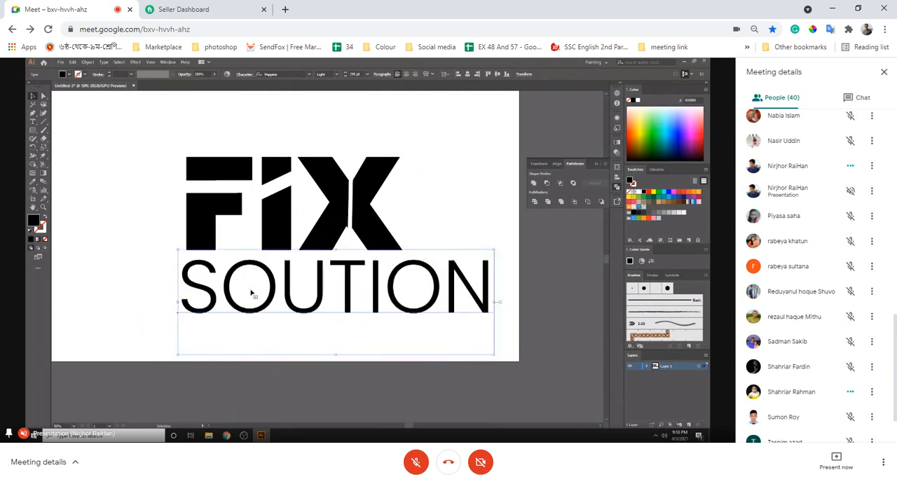
drag(215, 301, 221, 301)
shift+click(203, 228)
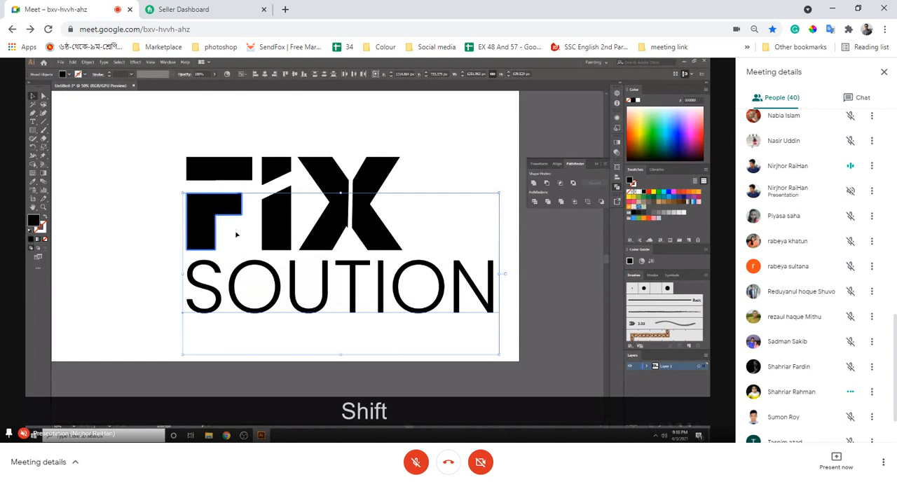
click(259, 74)
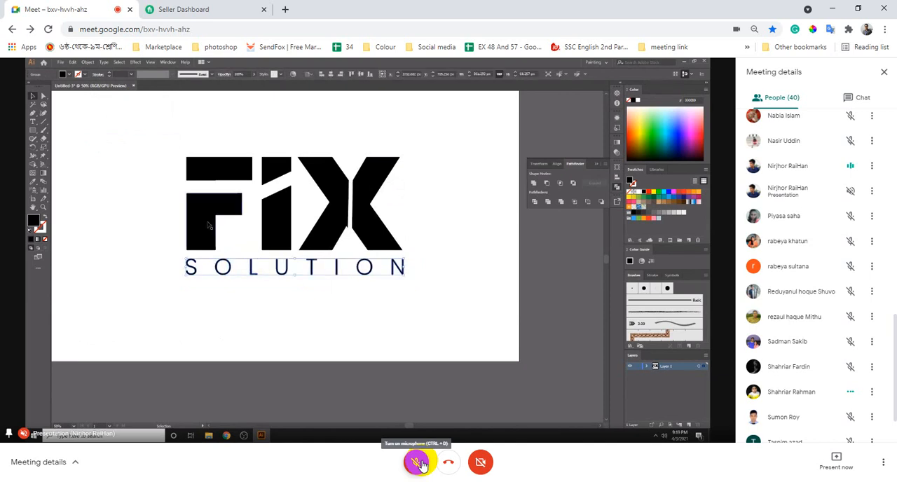
- Switch the Google Meet call to full screen and close the meeting details pane
click(883, 466)
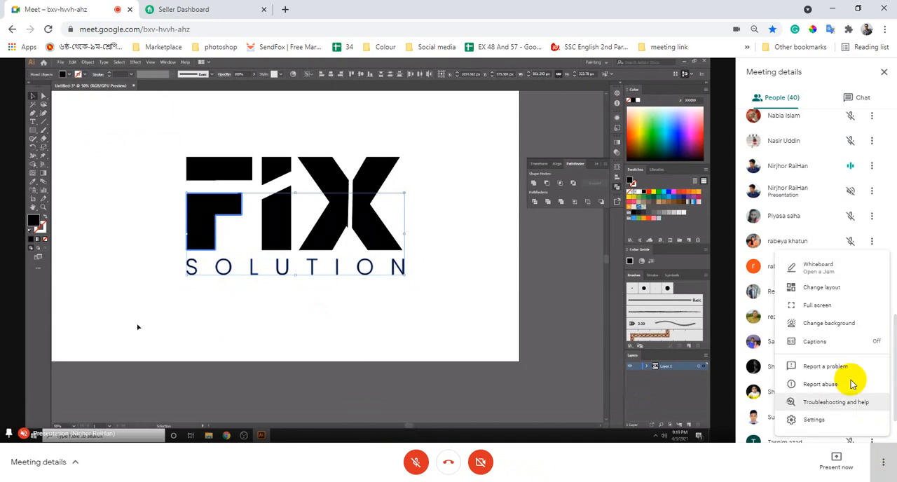
click(827, 307)
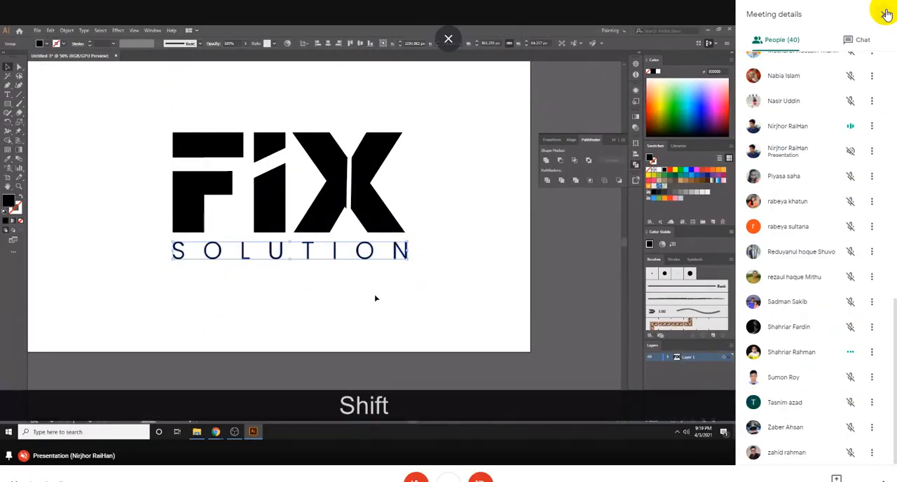
click(883, 14)
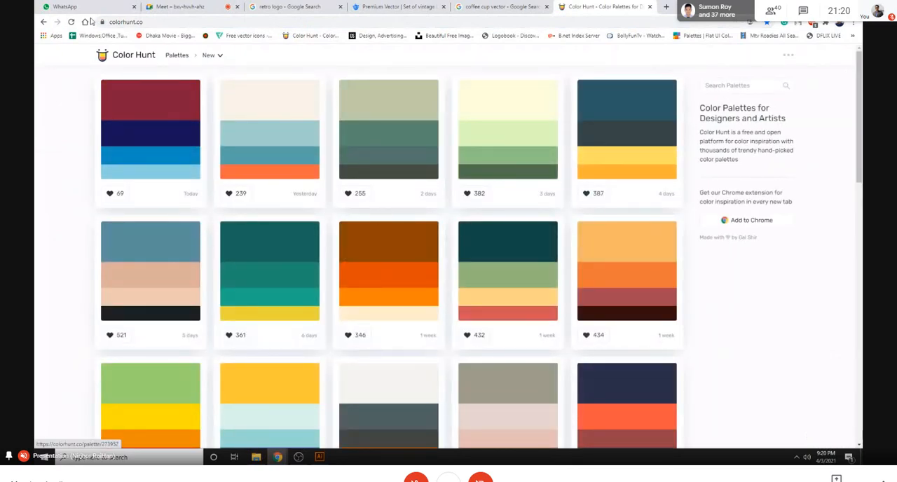
- Copy the Color Hunt web address and send it to the class group chat in WhatsApp
click(129, 22)
key(ctrl+c)
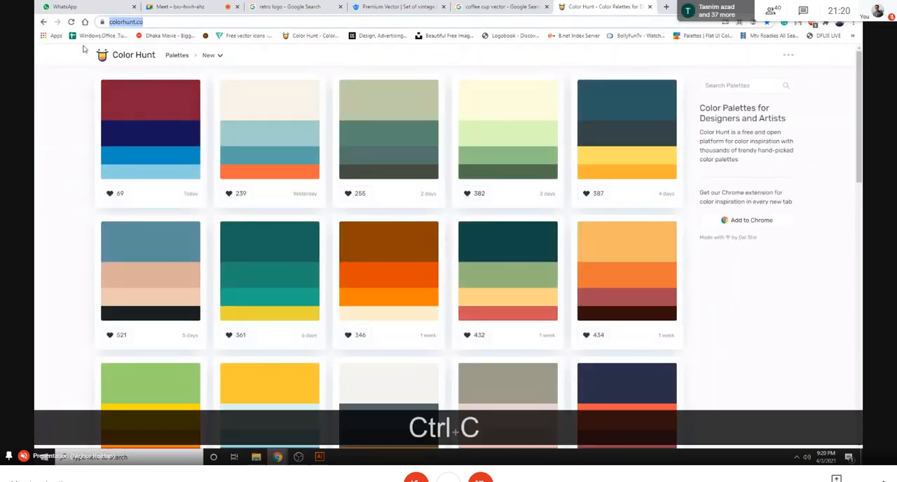
click(84, 7)
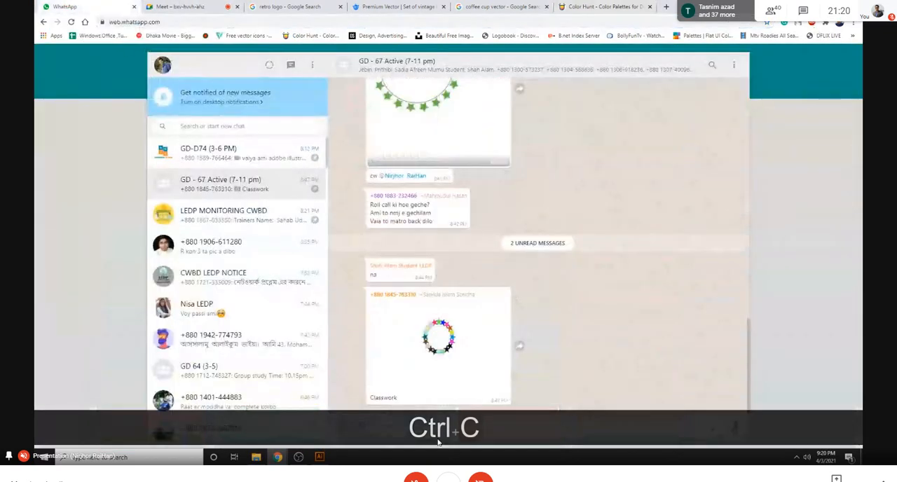
key(ctrl+v)
key(Return)
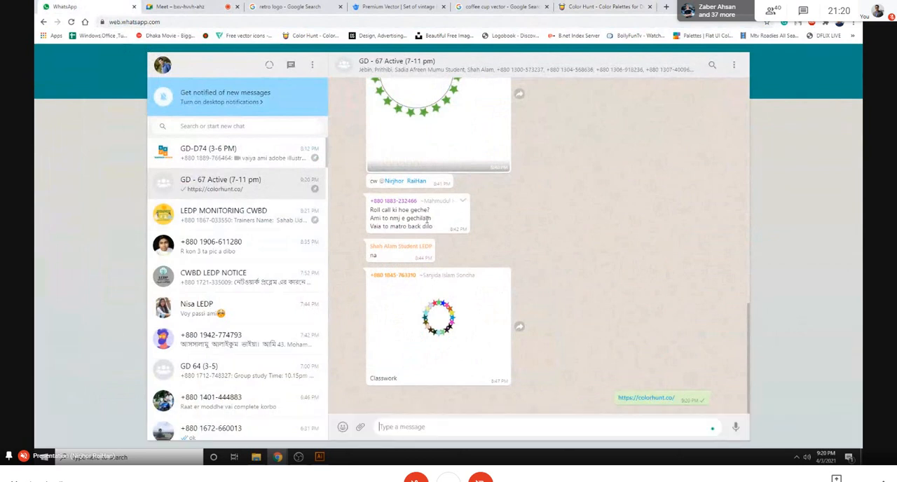
- Return to Color Hunt, browse the palettes and copy the cream colour code #FBE6C2 from the yellow-orange-red palette
click(603, 6)
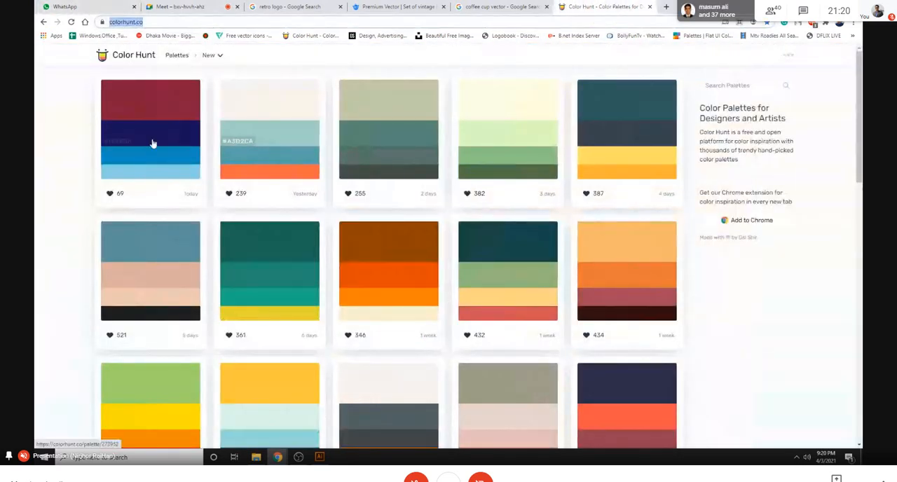
scroll(386, 249, down, 3)
scroll(448, 308, up, 3)
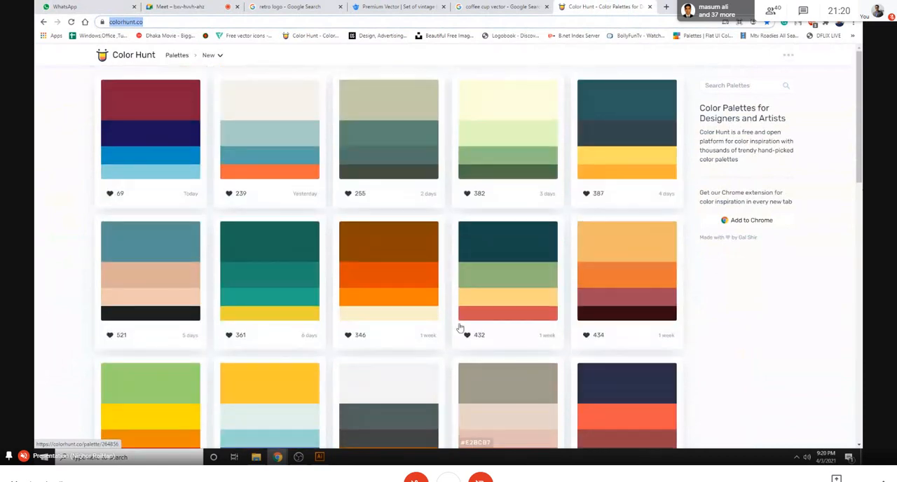
scroll(411, 254, down, 9)
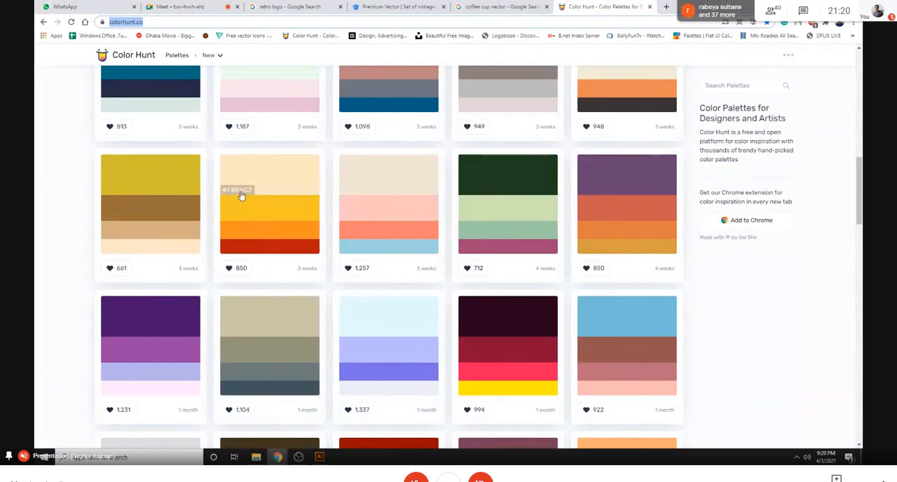
click(239, 191)
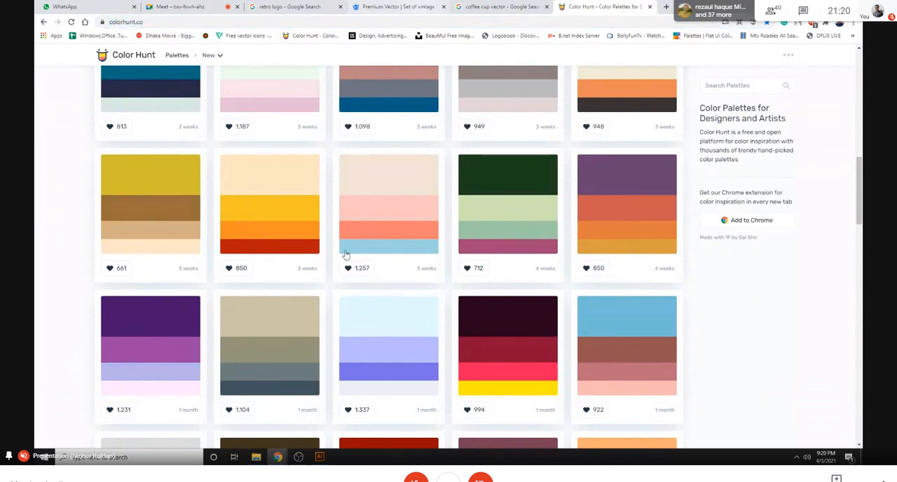
- Switch to Illustrator and fill the lower piece of the letter F with the copied colour #FBE6C2
click(319, 456)
click(337, 205)
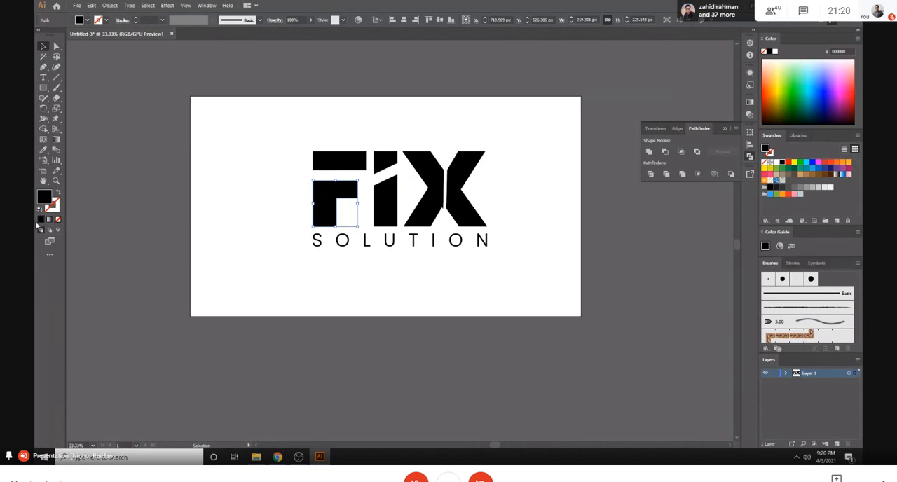
double_click(47, 201)
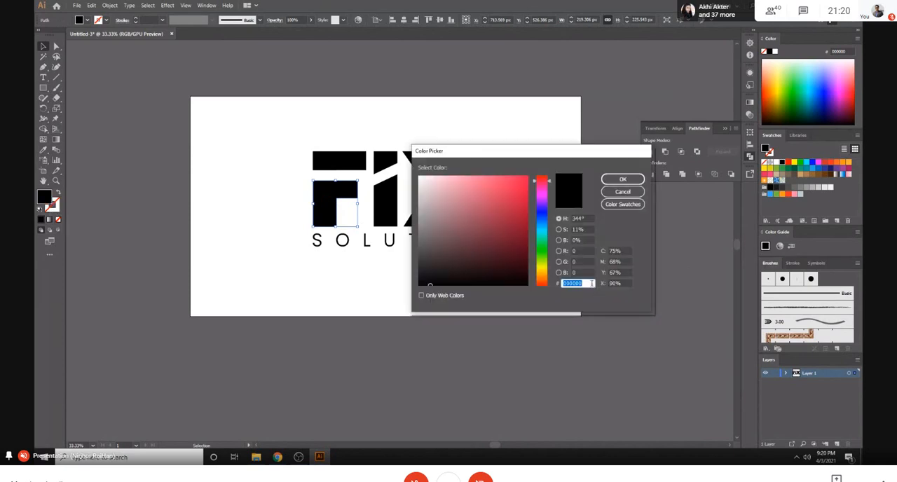
key(ctrl+v)
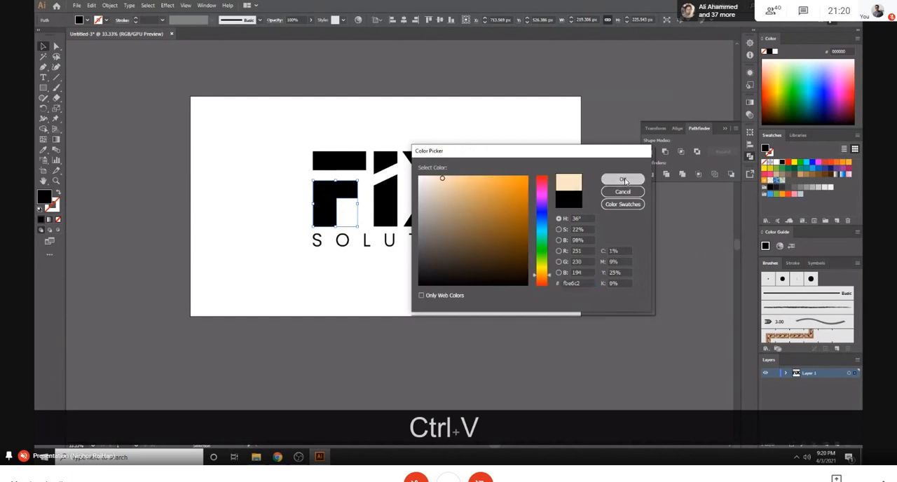
click(622, 179)
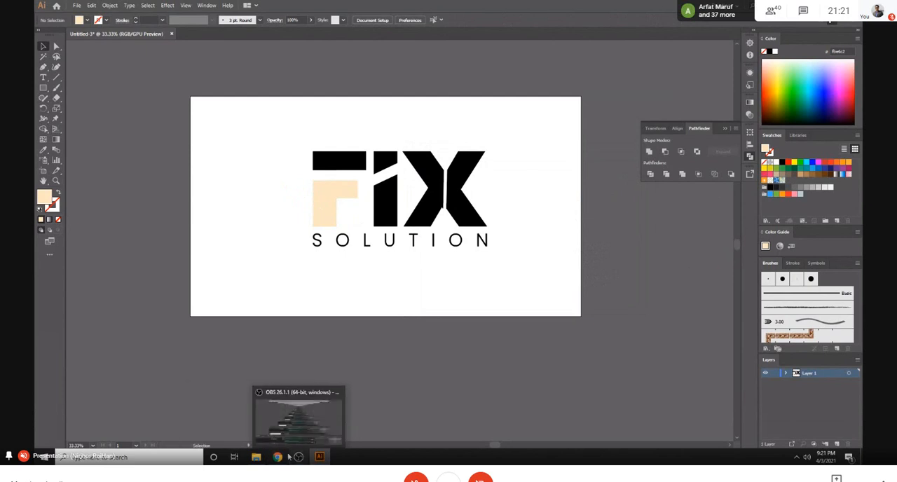
- Copy the yellow #F0C929 from the same Color Hunt palette and fill the top bar of the F with it in Illustrator
click(221, 407)
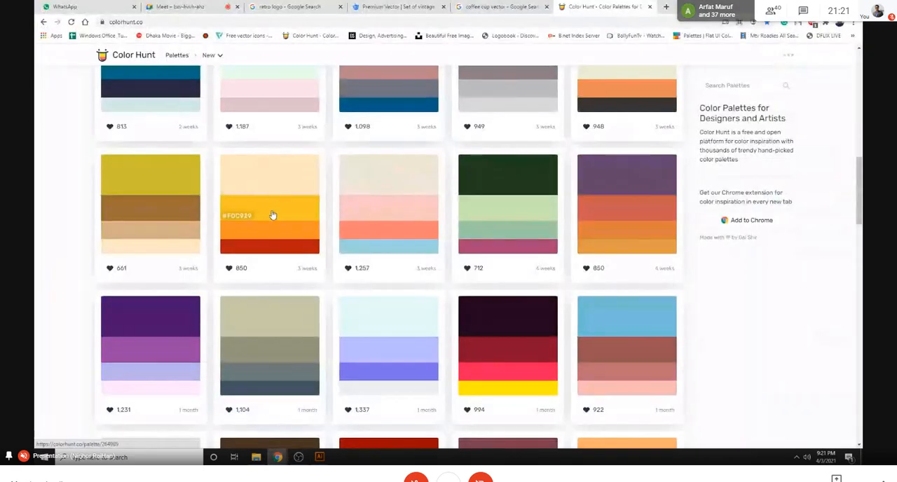
click(237, 215)
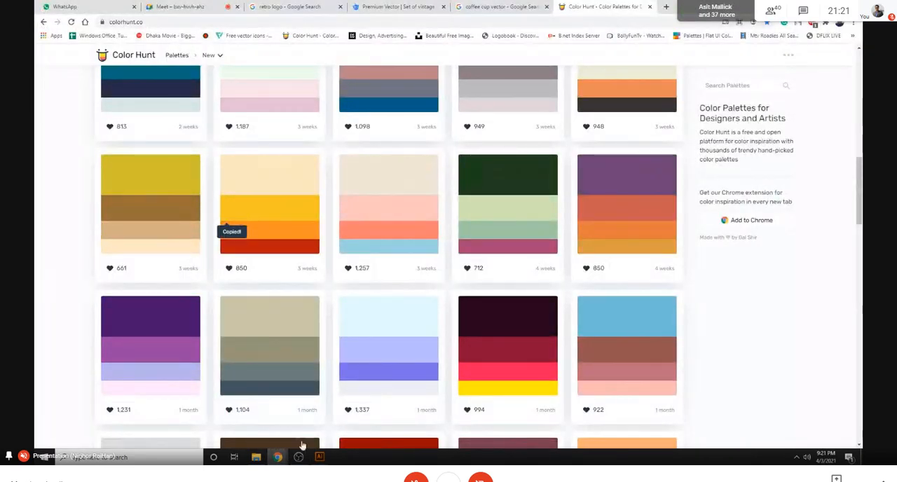
click(321, 456)
click(340, 158)
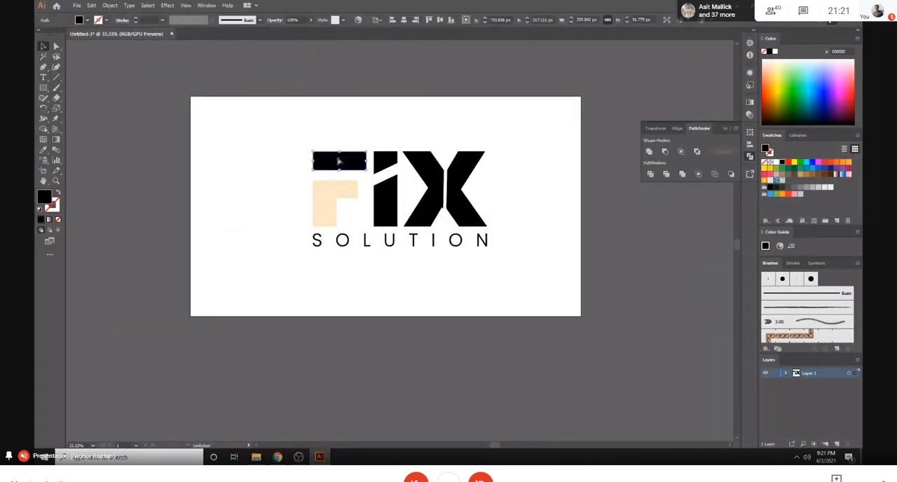
key(ctrl)
double_click(48, 199)
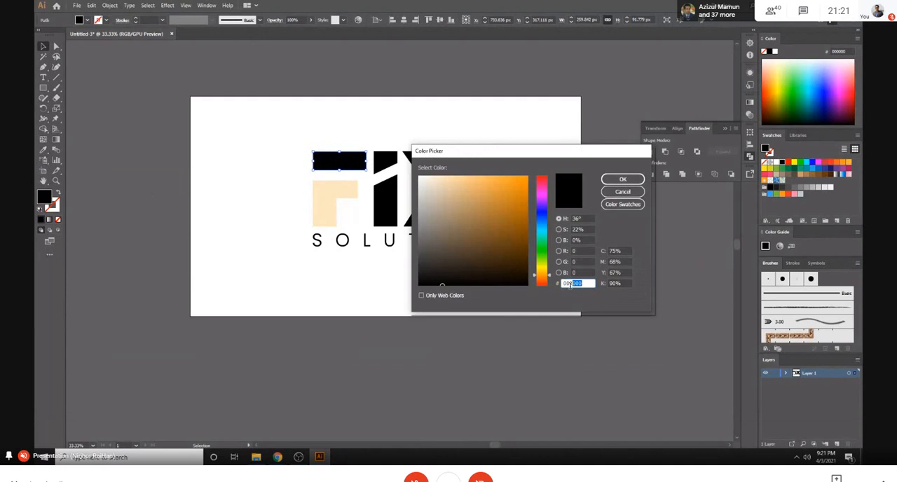
key(ctrl+v)
click(635, 178)
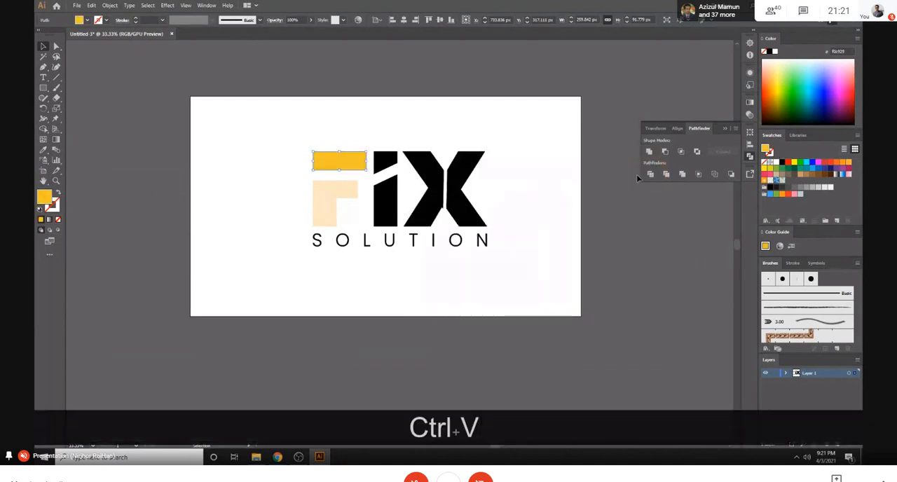
- Switch to Color Hunt and copy the orange #F48B29 from the yellow-orange-red palette
click(208, 128)
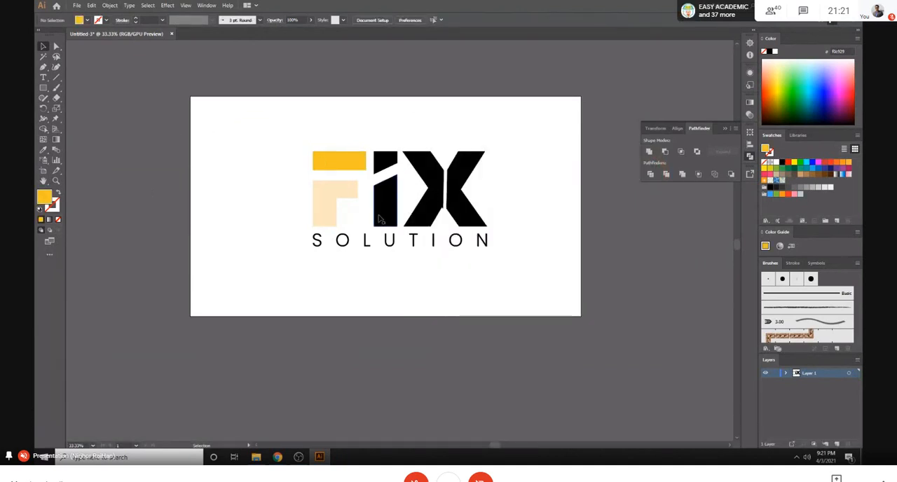
mouse_move(278, 457)
click(229, 419)
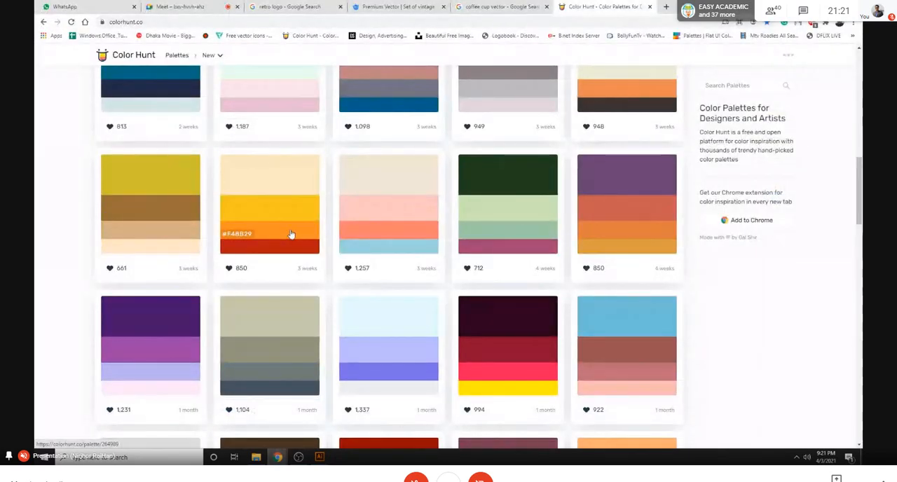
click(241, 232)
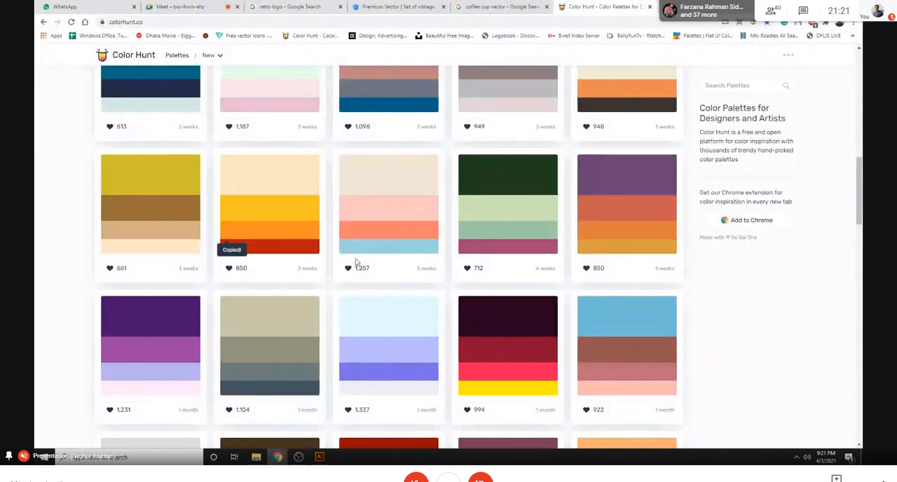
- Return to Illustrator and fill the right half of the letter X with the copied golden-orange colour code
key(alt+Tab)
click(468, 211)
right_click(469, 214)
click(459, 199)
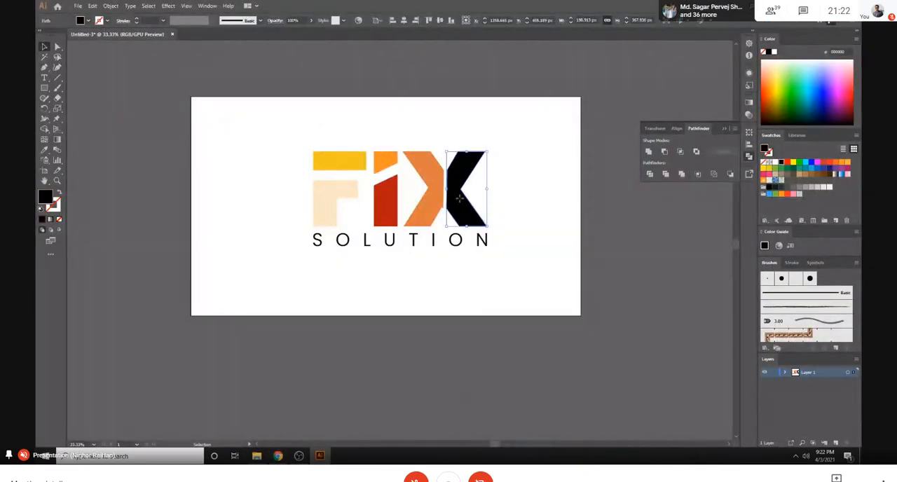
double_click(49, 201)
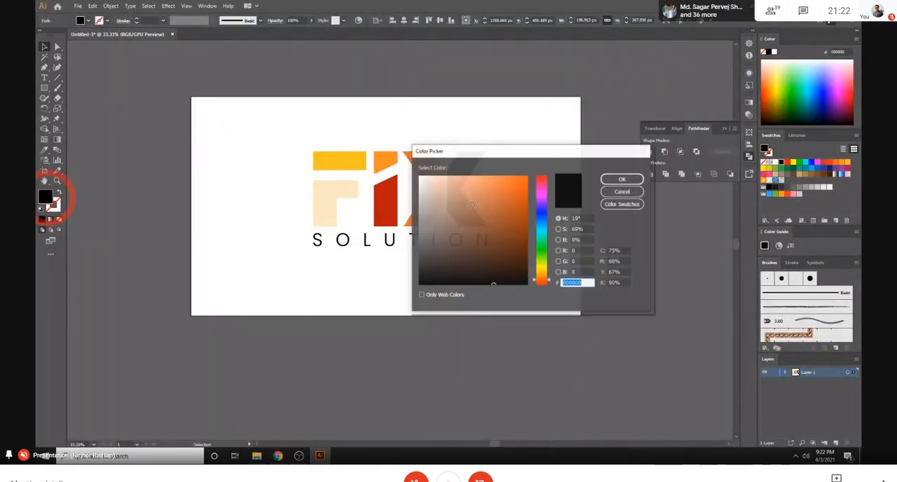
right_click(581, 284)
click(597, 318)
click(621, 180)
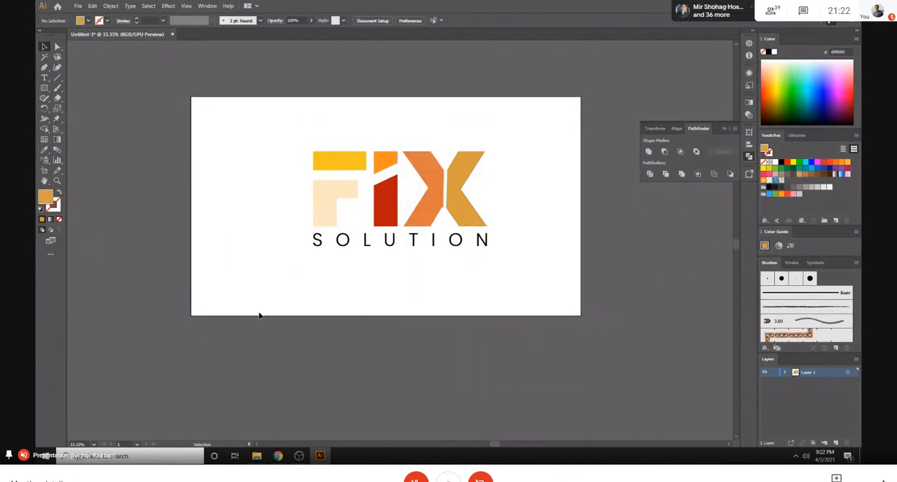
click(454, 241)
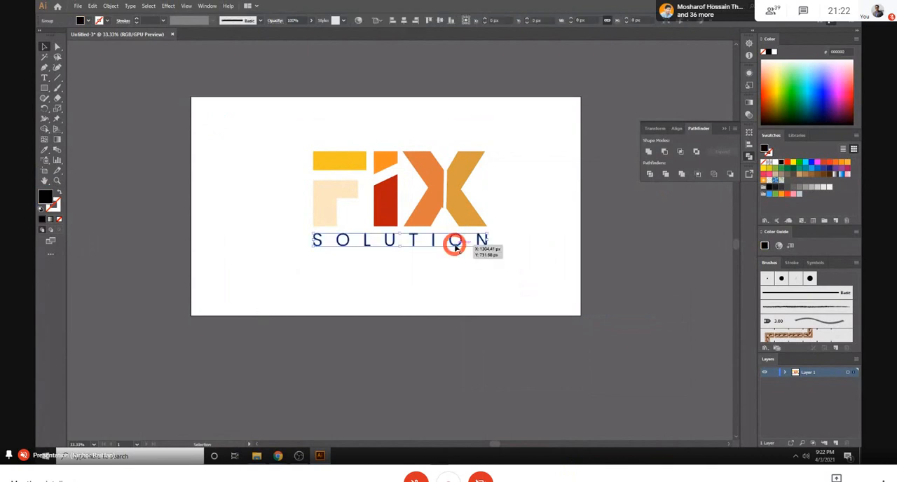
key(ctrl+equal)
key(ctrl+equal)
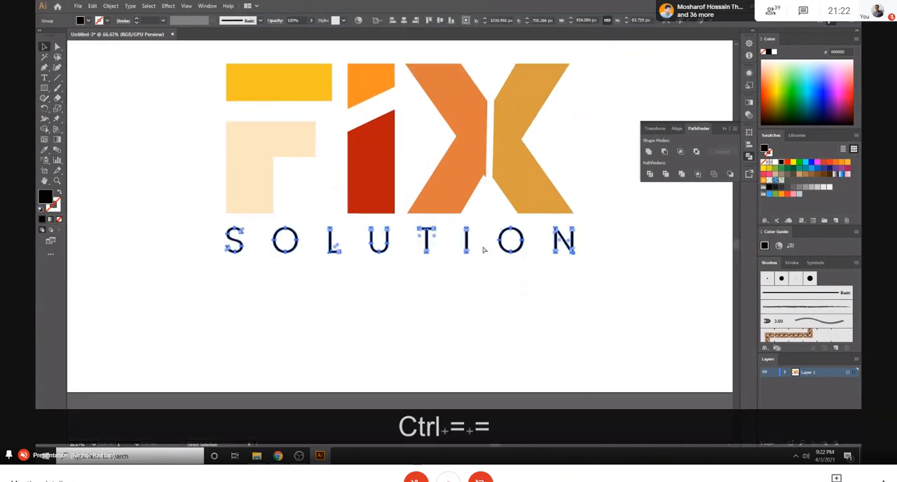
key(ctrl+minus)
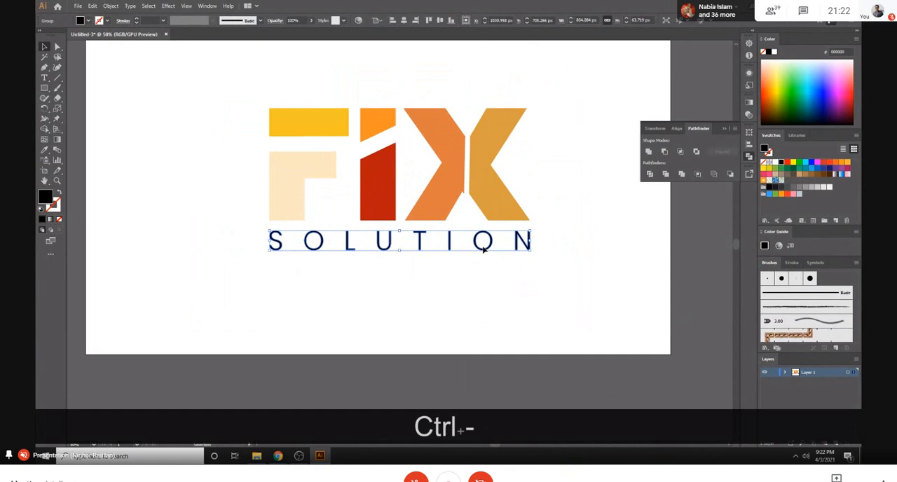
click(481, 274)
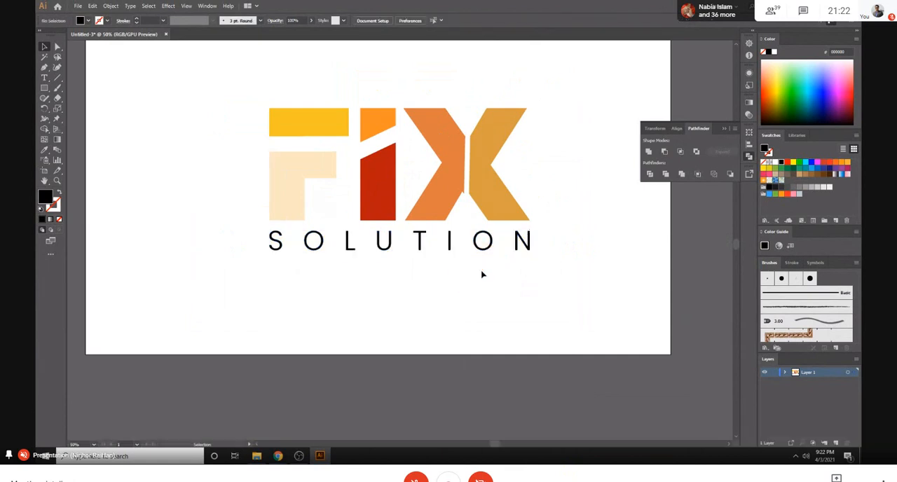
key(ctrl+minus)
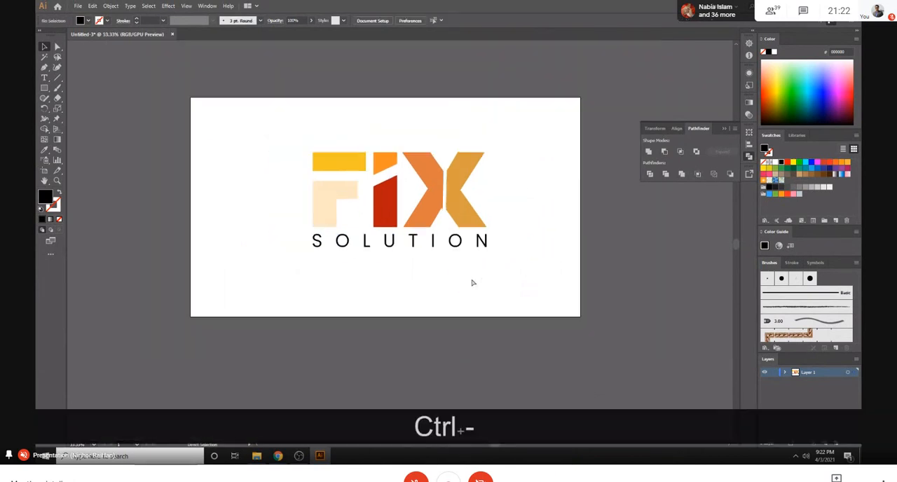
- Switch to Chrome, search Google for "hourglass logo" in a new tab and show the image results
mouse_move(277, 452)
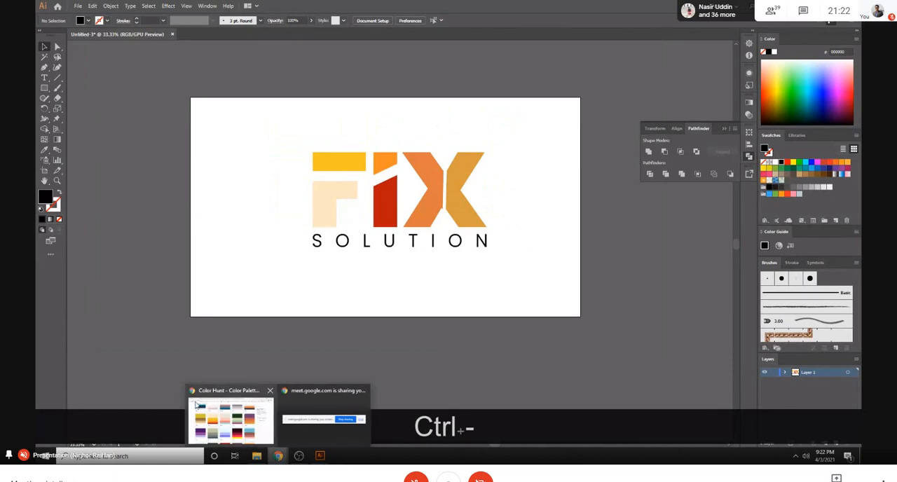
click(239, 420)
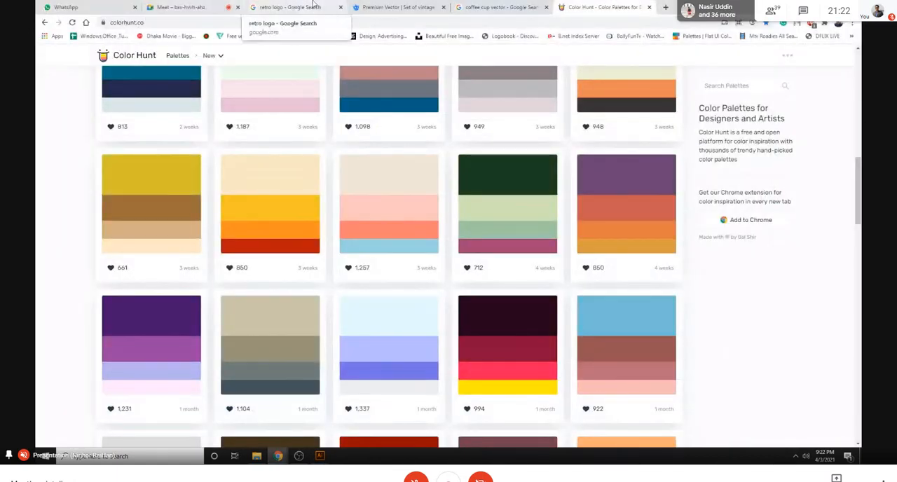
click(665, 7)
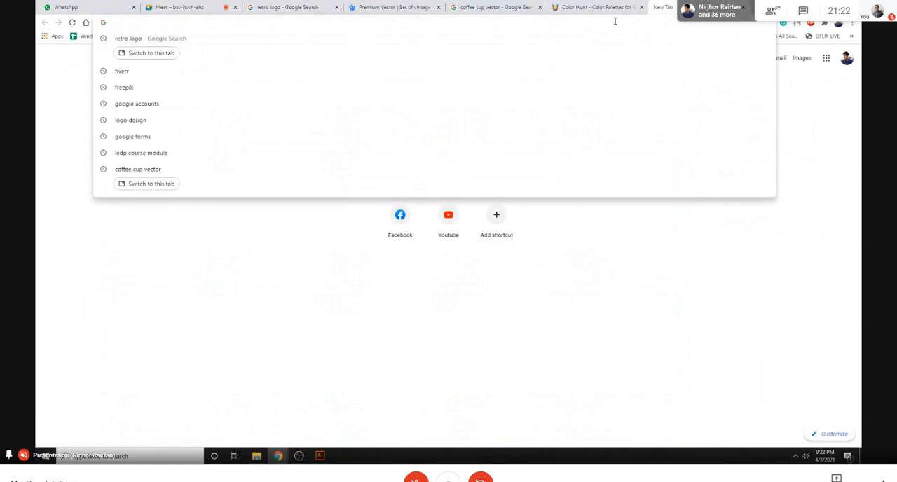
text(HOR)
key(BackSpace)
text(URCL)
key(BackSpace)
key(BackSpace)
text(G;A)
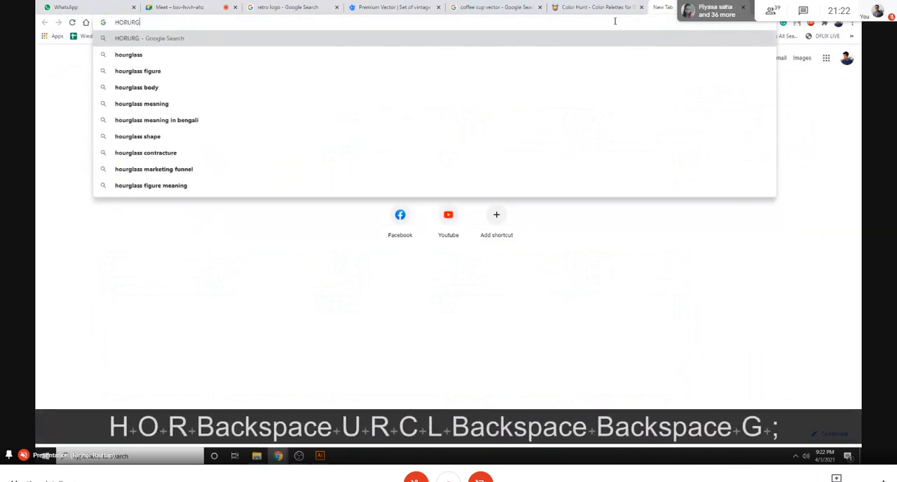
key(BackSpace)
key(BackSpace)
text(LASS LOGO)
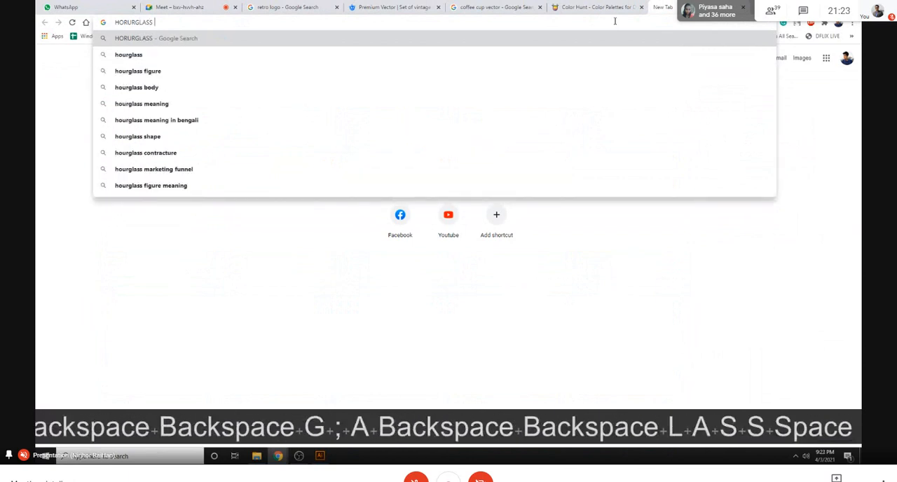
key(Return)
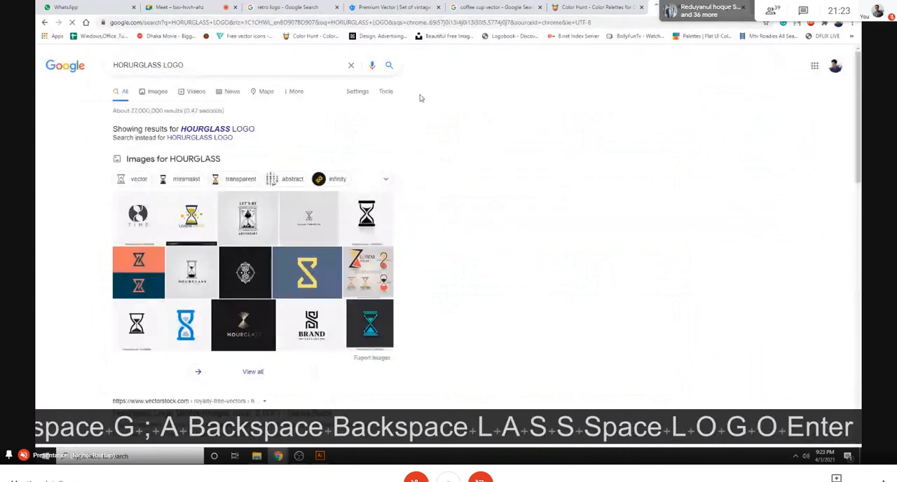
click(168, 159)
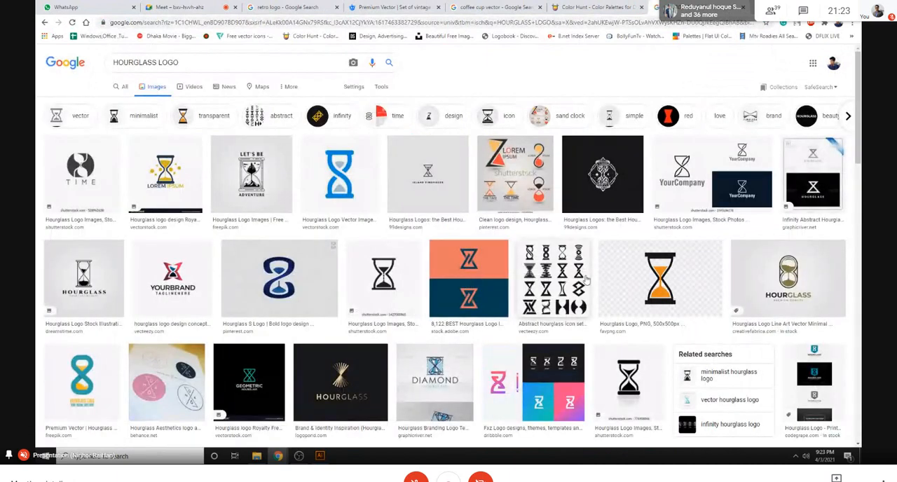
- Browse the hourglass logo image results for a design with a suitable colour
scroll(272, 223, down, 3)
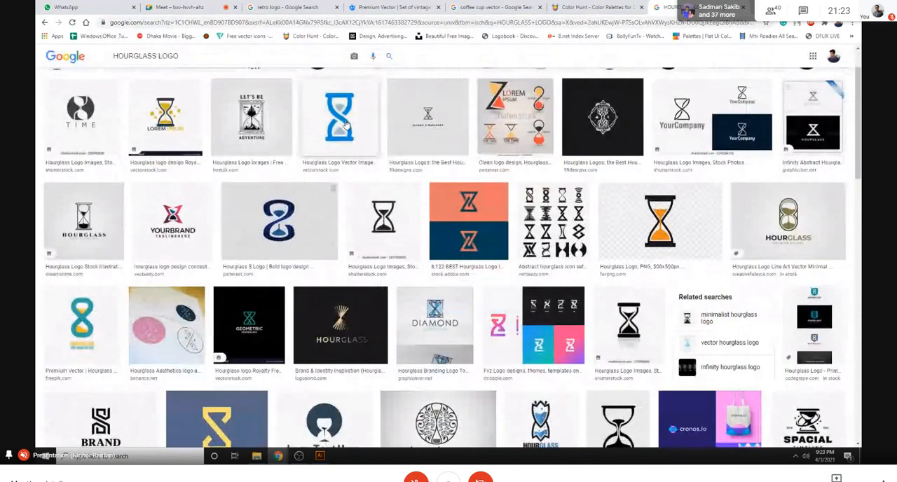
scroll(272, 223, down, 1)
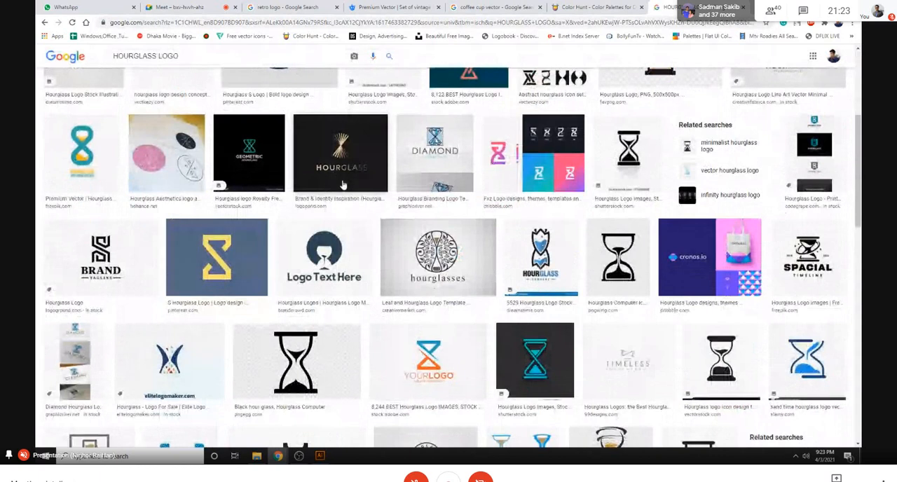
scroll(389, 255, down, 2)
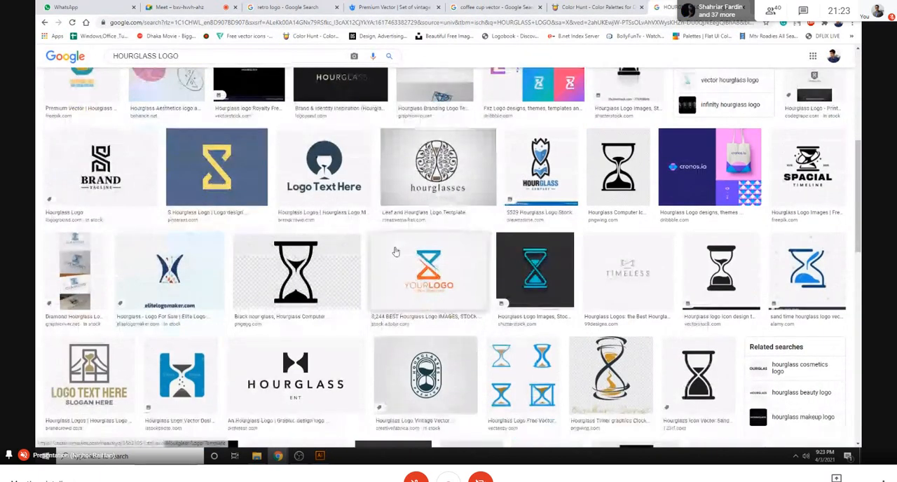
scroll(396, 251, up, 2)
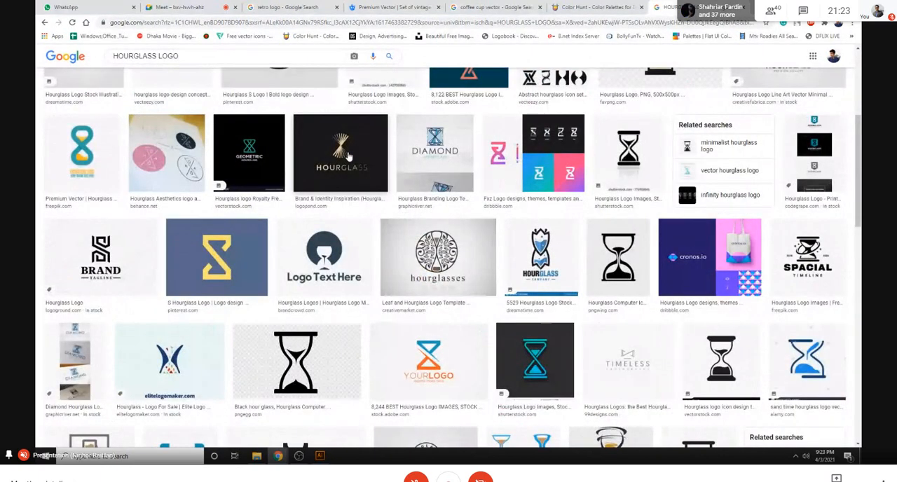
scroll(563, 248, down, 4)
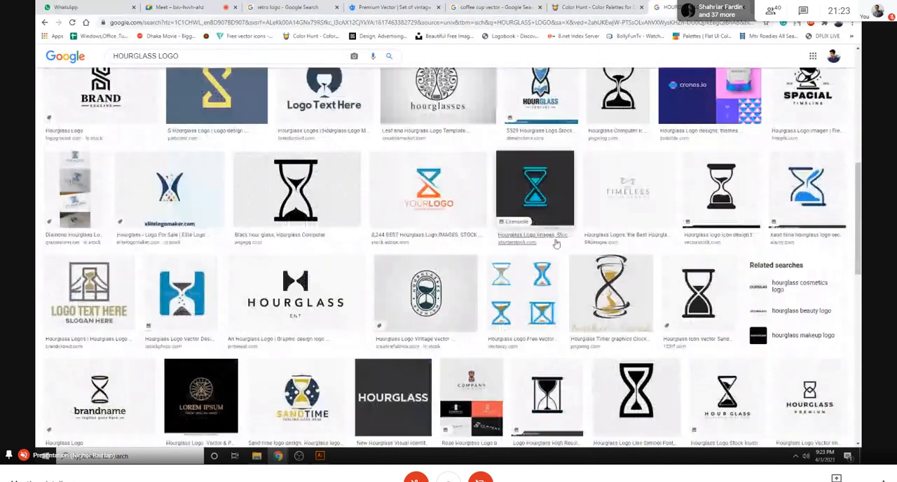
scroll(648, 225, down, 8)
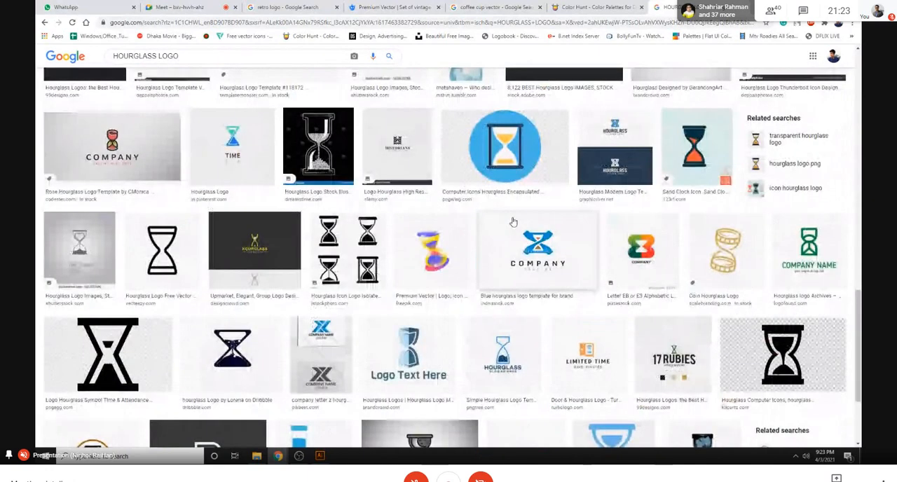
scroll(356, 204, down, 2)
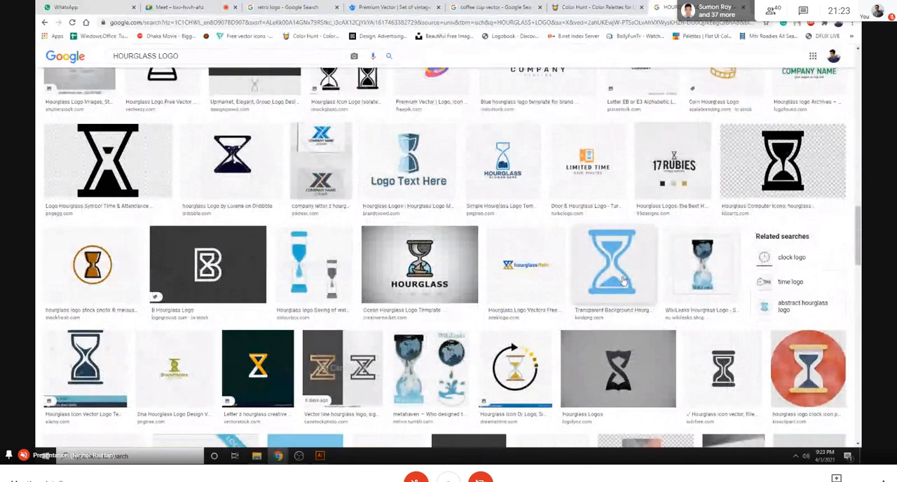
scroll(450, 289, down, 5)
scroll(574, 238, up, 4)
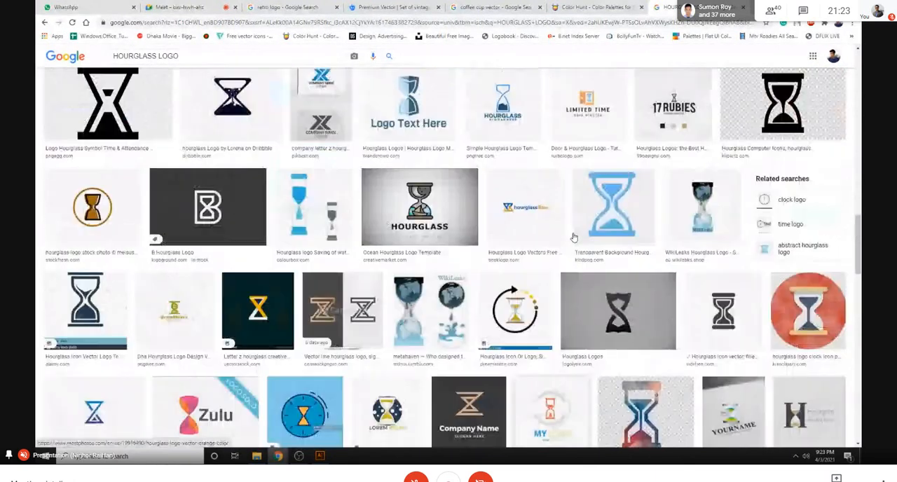
- Copy the light-blue kindpng hourglass image and paste it into the Illustrator document beside the FIX SOLUTION logo
click(574, 238)
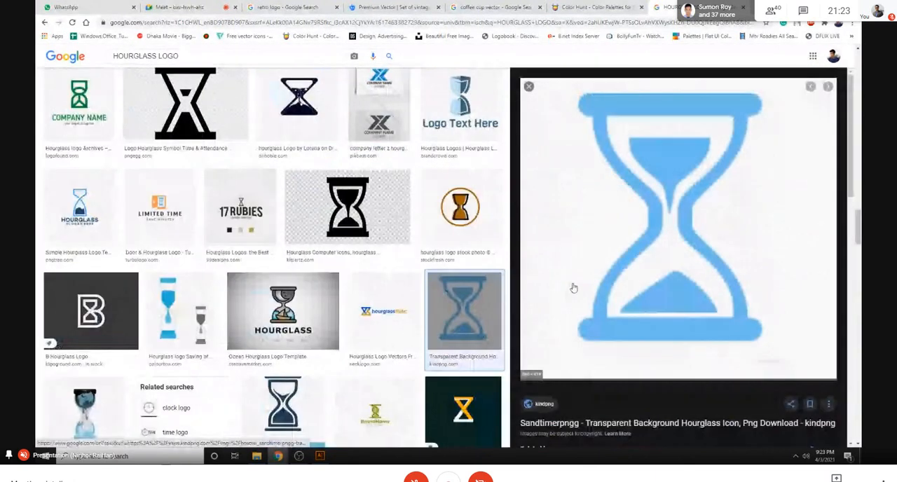
right_click(631, 223)
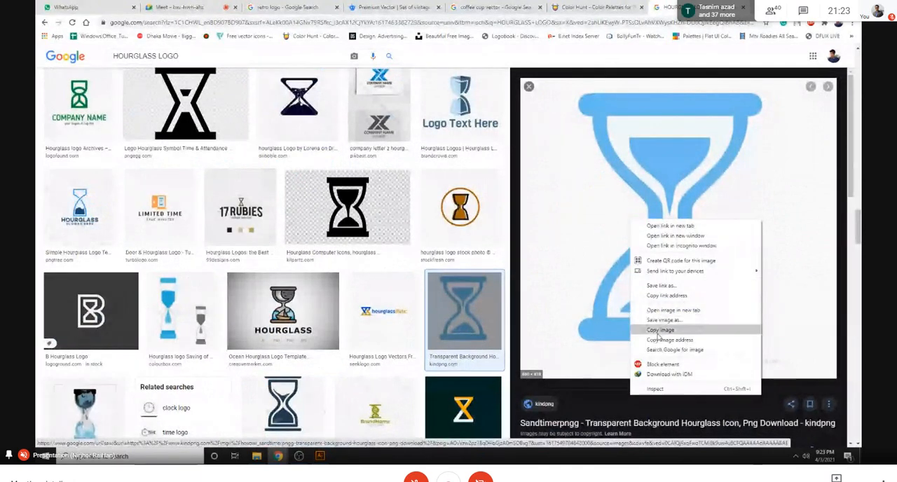
click(658, 329)
click(321, 456)
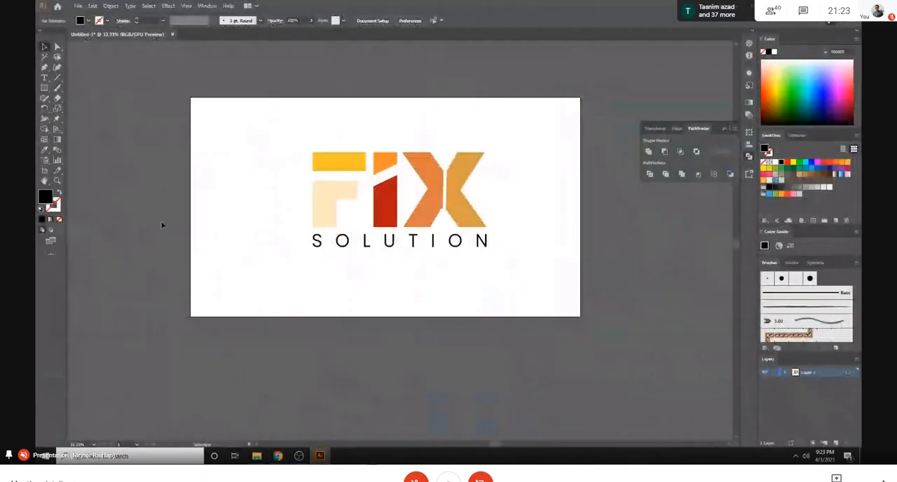
key(ctrl+v)
drag(384, 247, 172, 218)
- Recolour the word SOLUTION with the hourglass's light blue using the Eyedropper
click(340, 244)
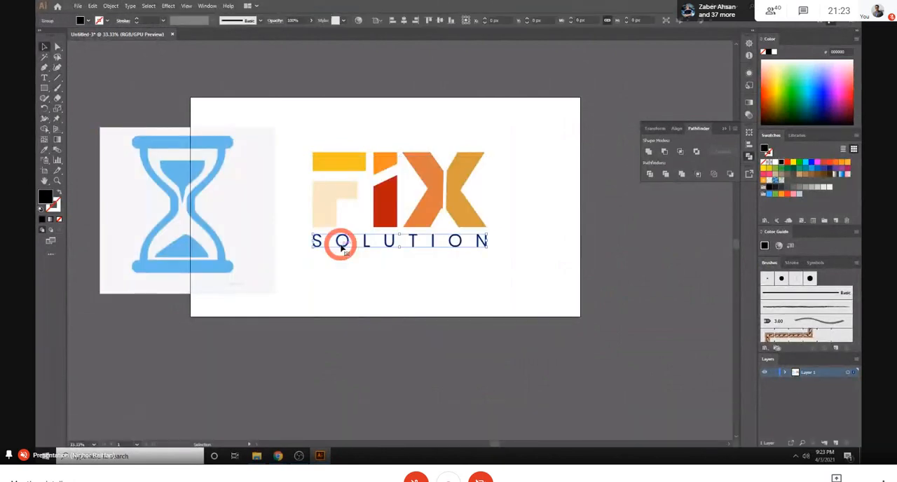
key(i)
click(220, 141)
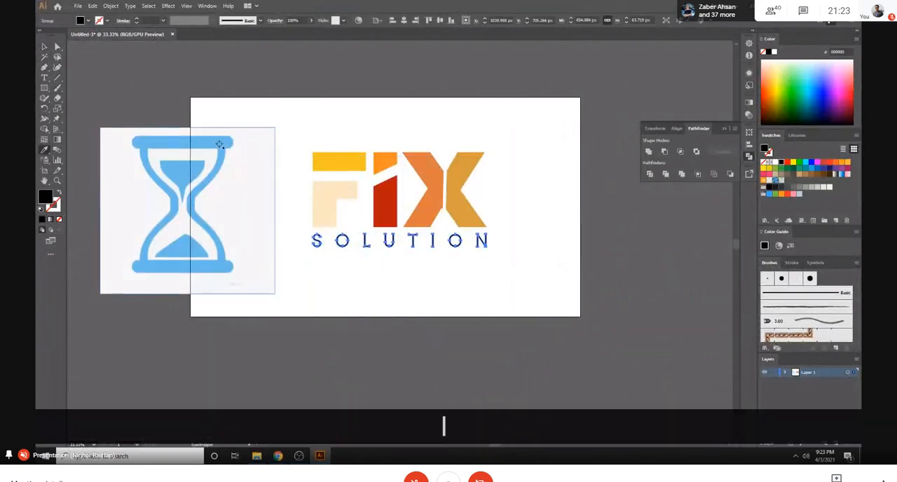
key(Caps_Lock)
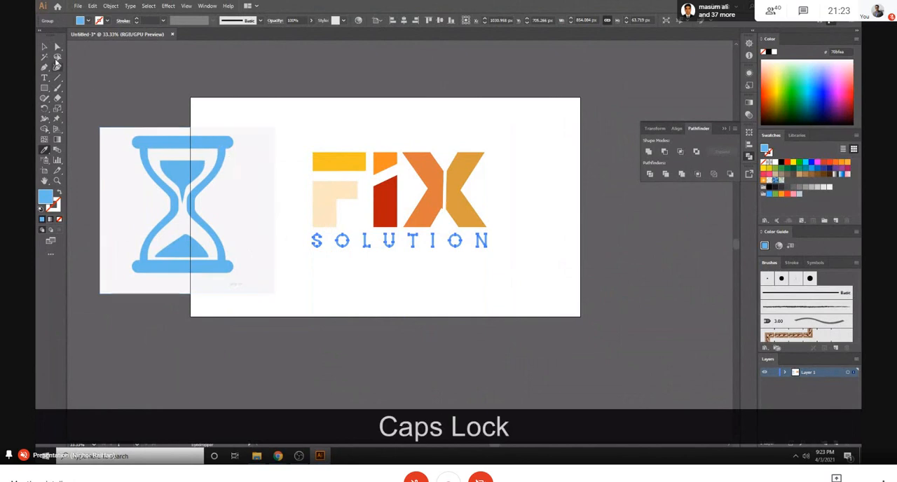
click(44, 46)
click(395, 321)
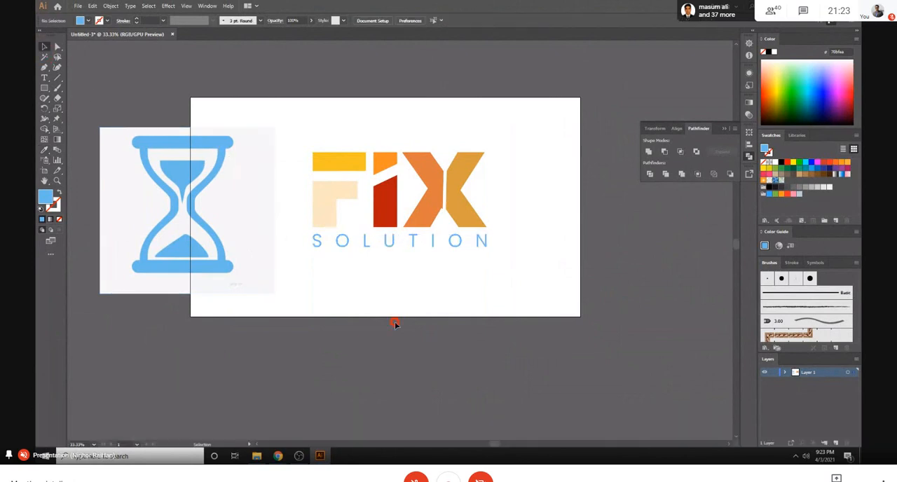
- Delete the hourglass reference image, then shrink the FIX SOLUTION logo and place it in the artboard's upper-left corner
click(166, 192)
key(Delete)
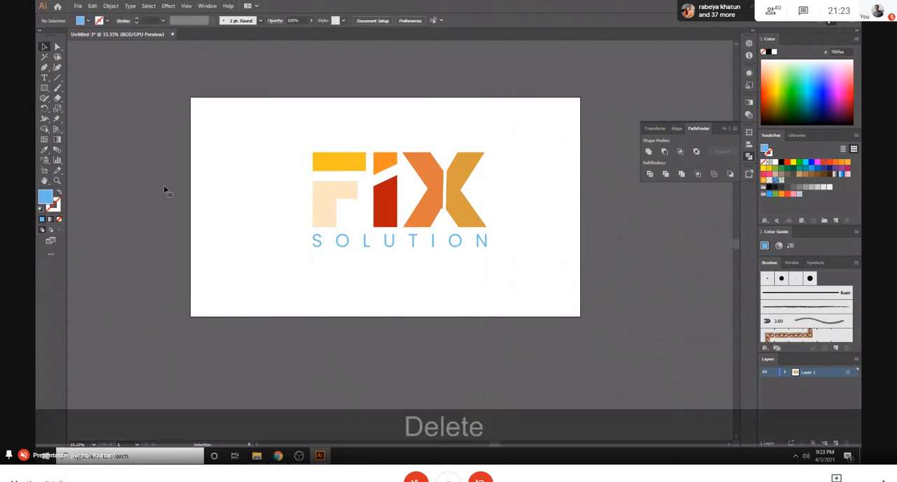
drag(288, 125, 512, 304)
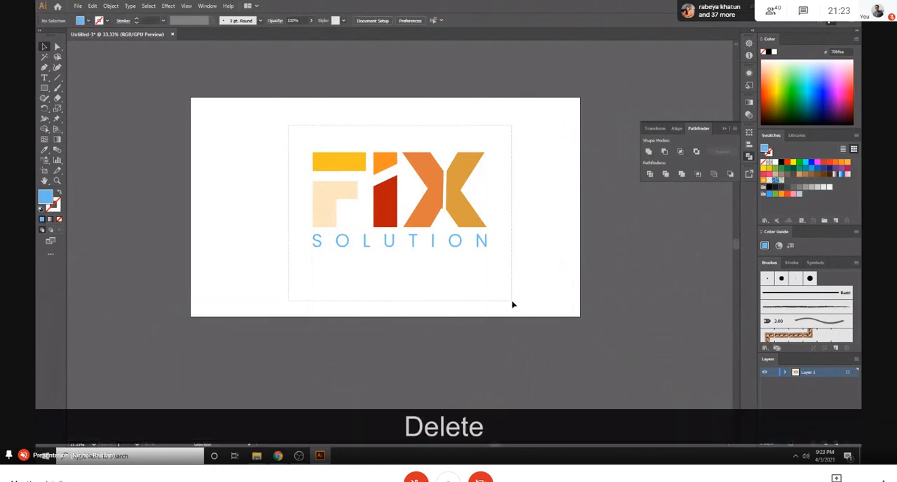
drag(488, 245, 271, 140)
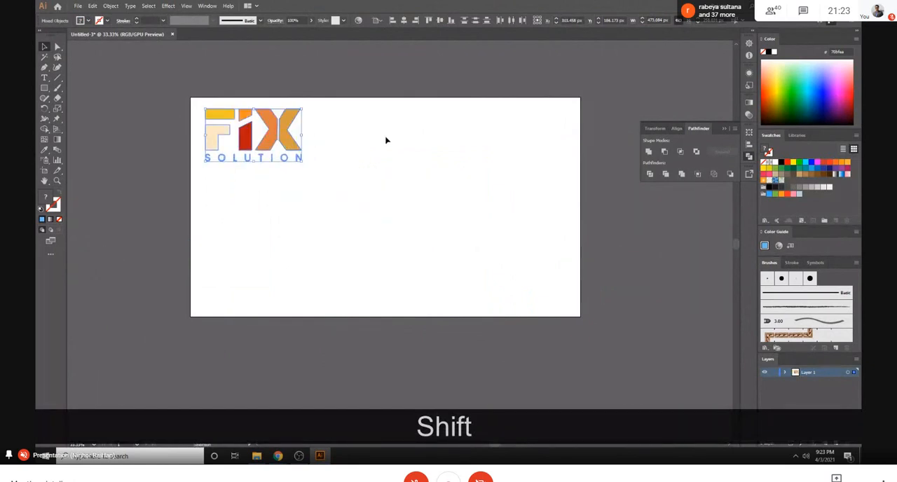
click(386, 140)
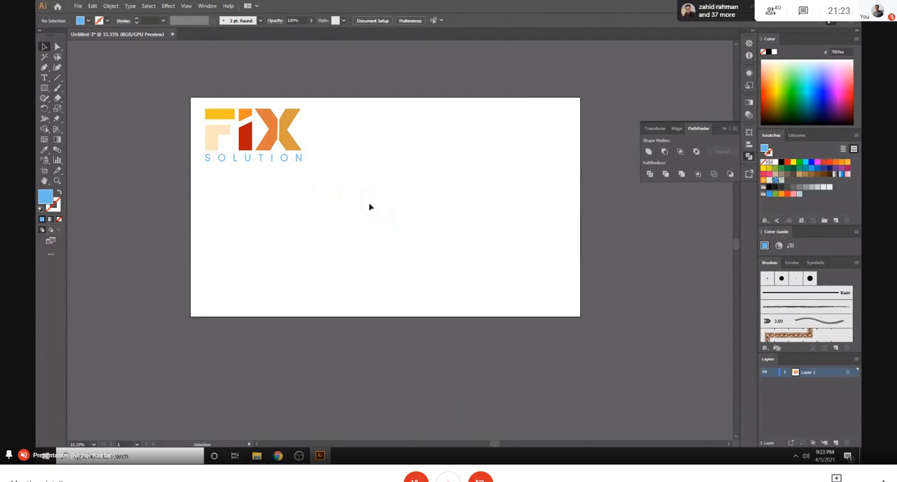
- Switch to Chrome, search Google for "word generator" in a new tab and open the Random Word Generator site
mouse_move(272, 459)
click(231, 420)
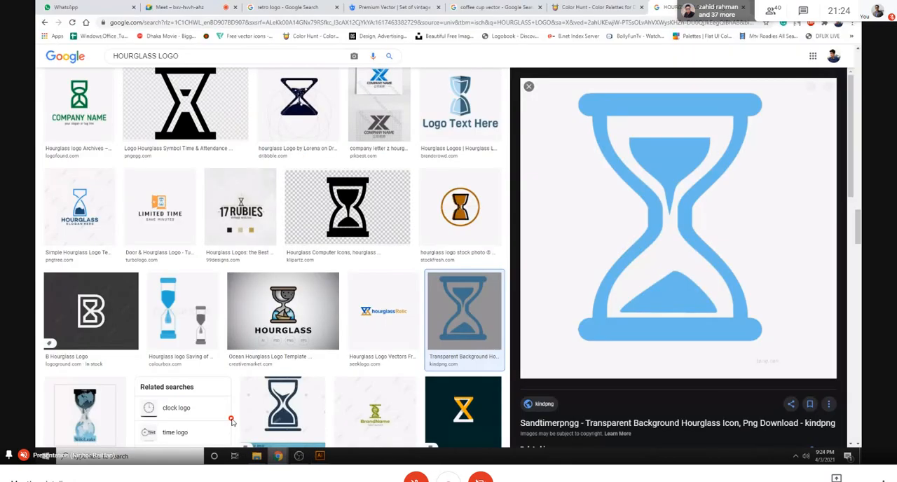
key(ctrl+t)
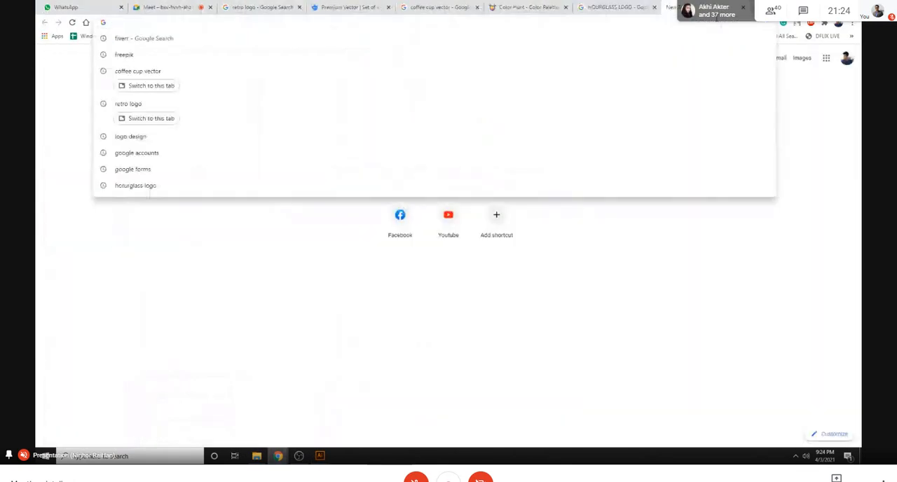
text(work)
key(BackSpace)
text(d )
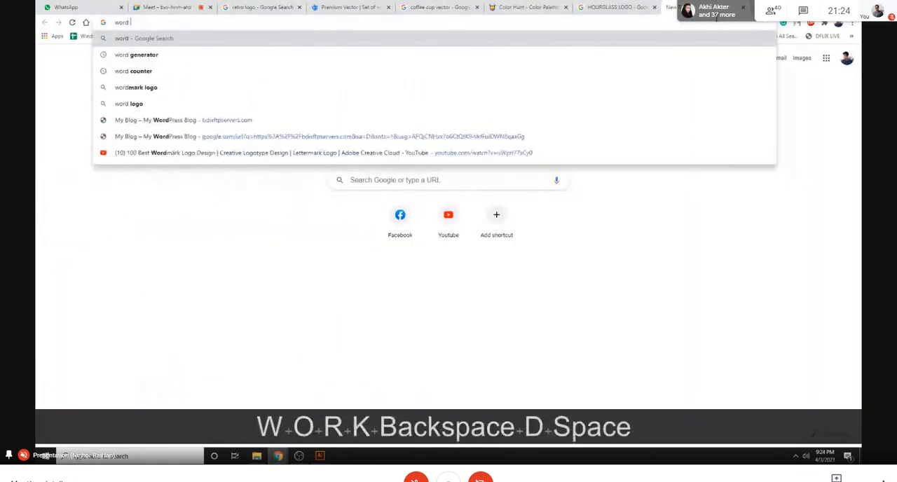
text(generator)
key(Return)
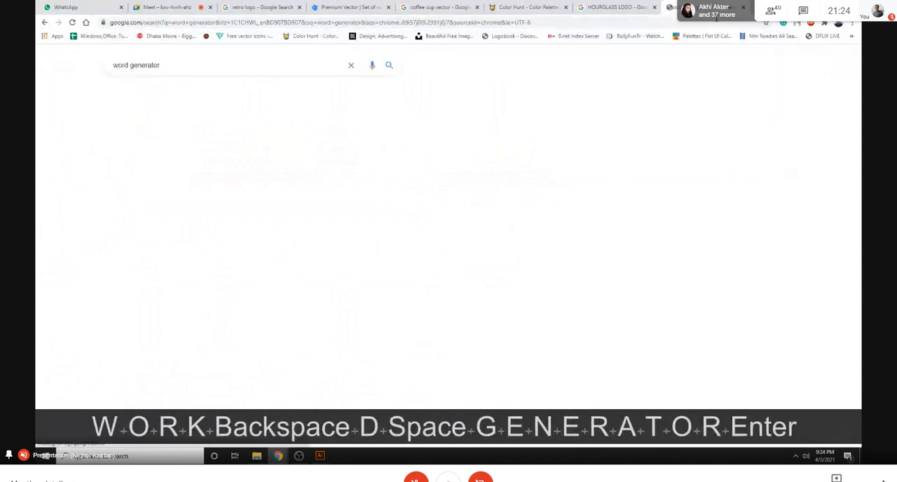
click(150, 140)
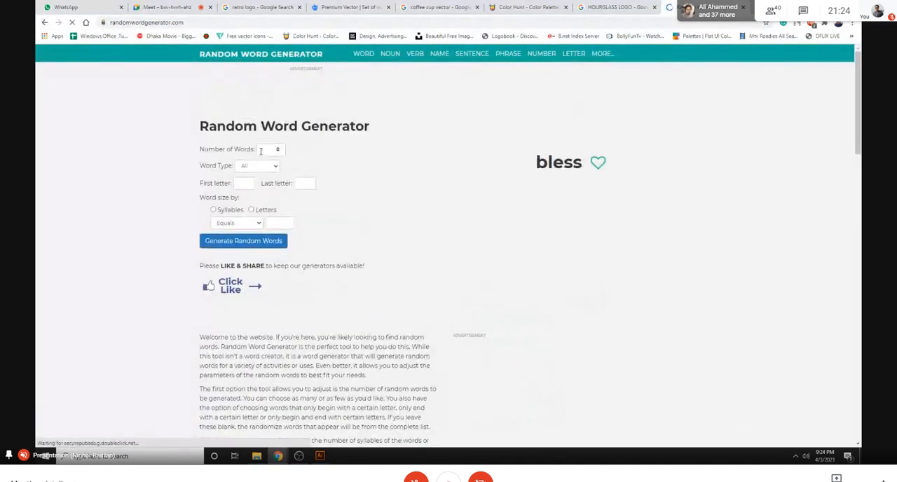
- Set the number of words to 2 and generate random word pairs repeatedly until "cultivate" and "meat" come up
scroll(266, 149, down, 1)
click(277, 101)
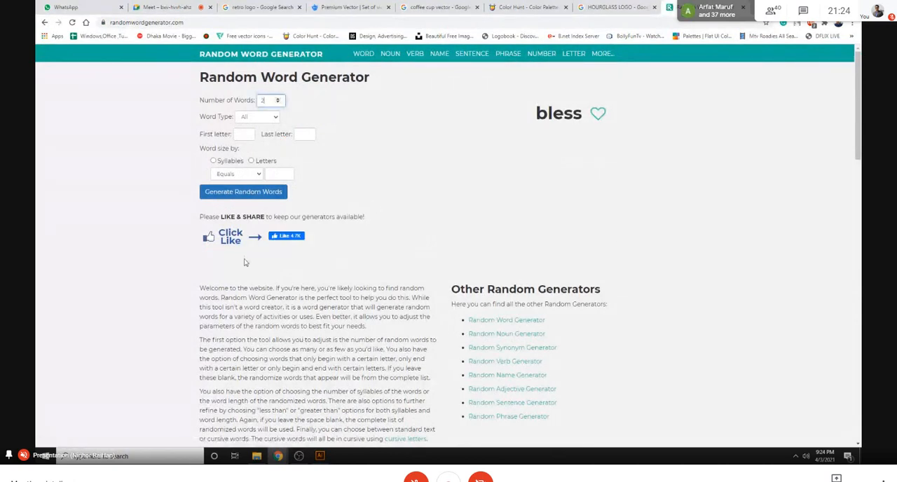
click(229, 191)
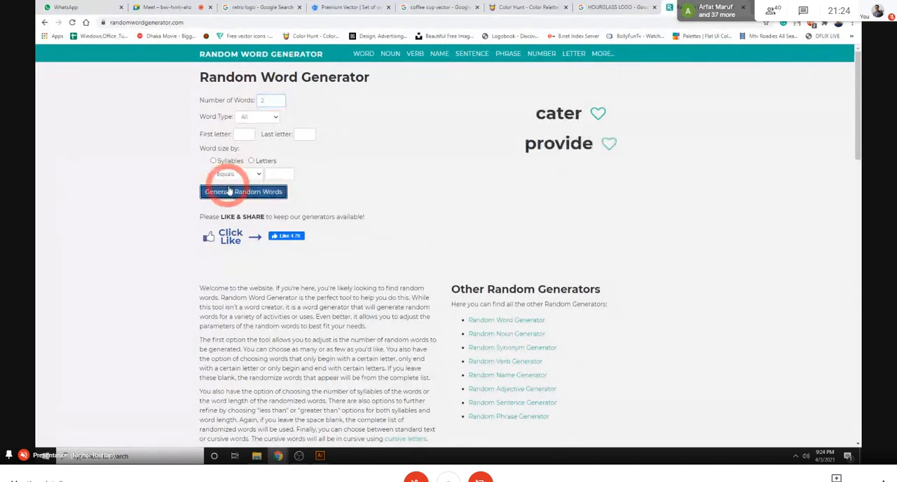
click(287, 199)
click(274, 197)
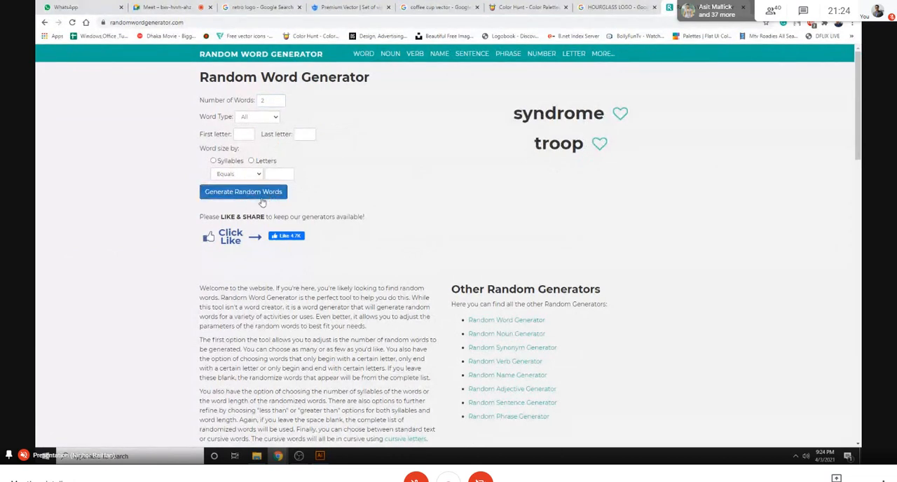
click(262, 197)
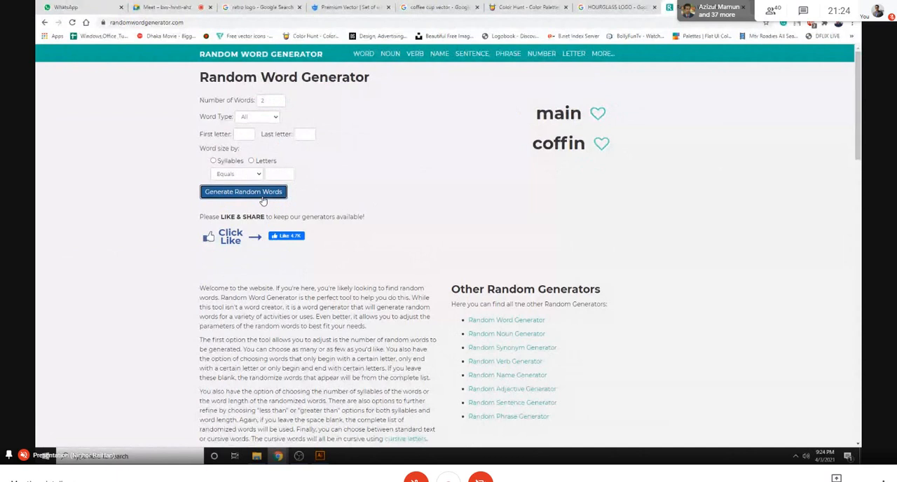
click(262, 201)
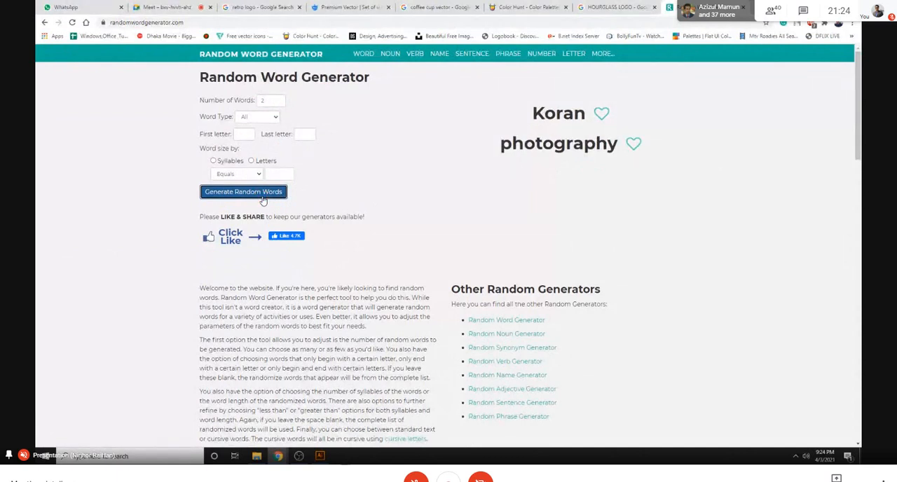
click(263, 200)
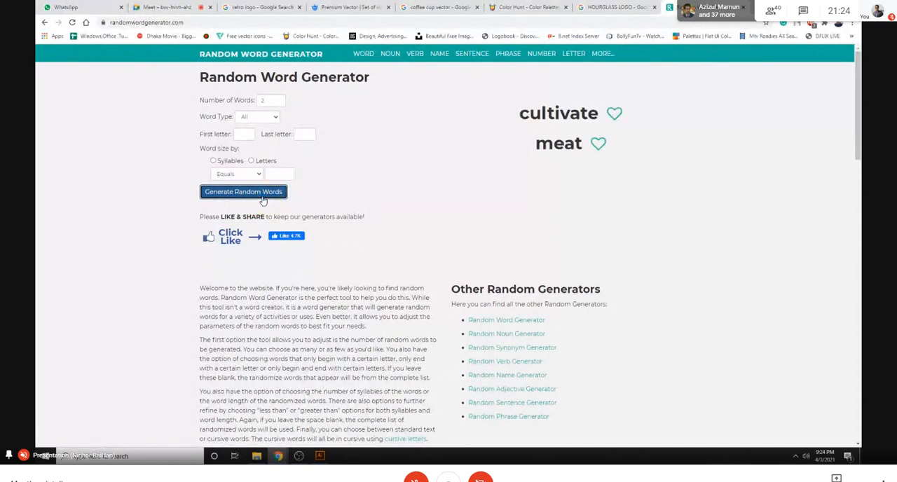
click(263, 201)
- Copy the generated word "cultivate" and look up "cultivate meaning" on Google in a new tab
drag(406, 229, 553, 216)
drag(520, 114, 597, 113)
right_click(597, 114)
click(594, 121)
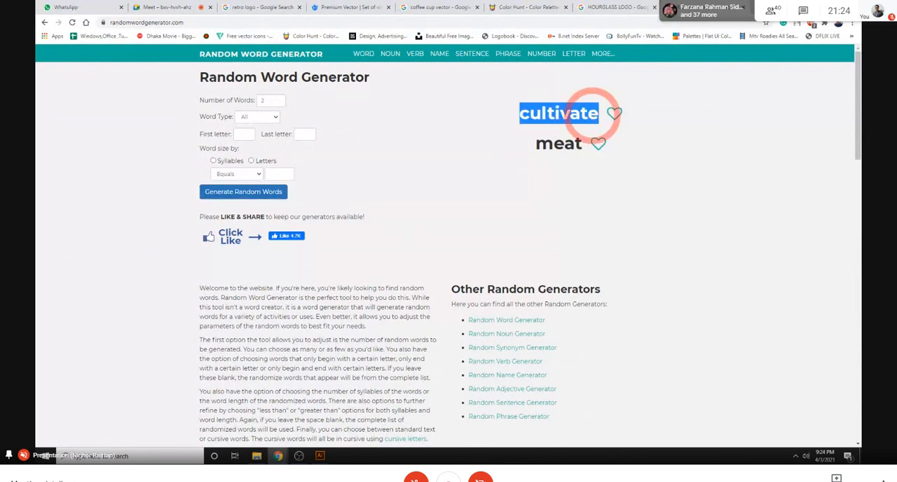
key(ctrl+t)
right_click(644, 28)
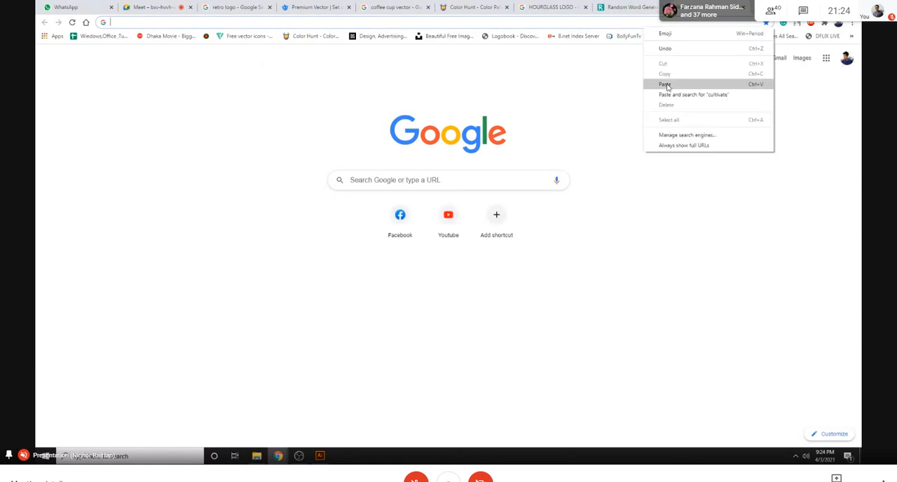
click(664, 84)
click(168, 54)
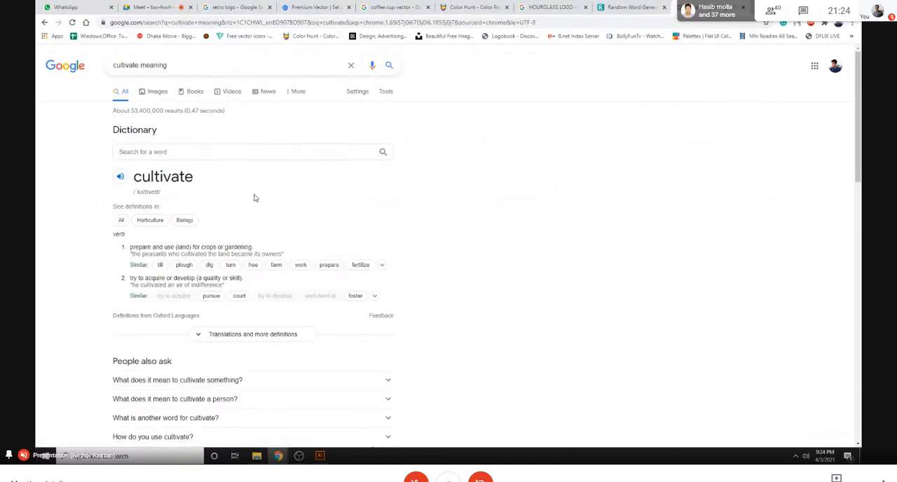
scroll(255, 198, down, 1)
click(620, 5)
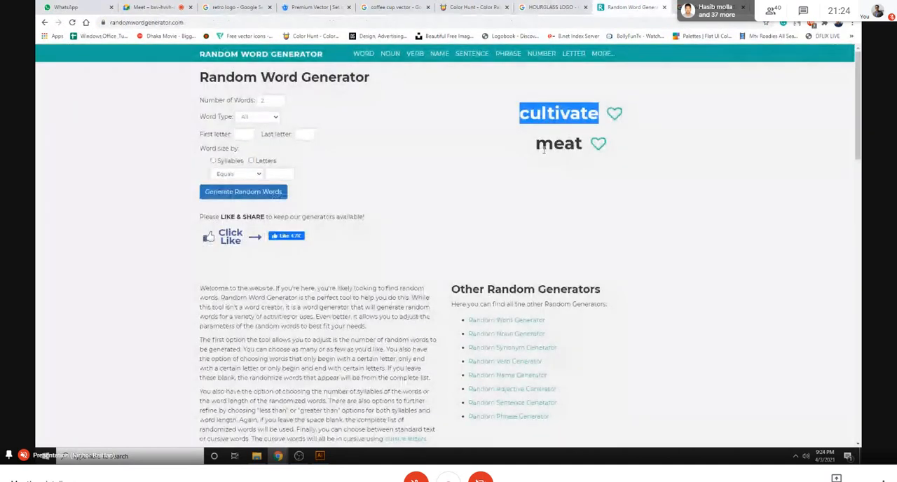
drag(535, 144, 585, 144)
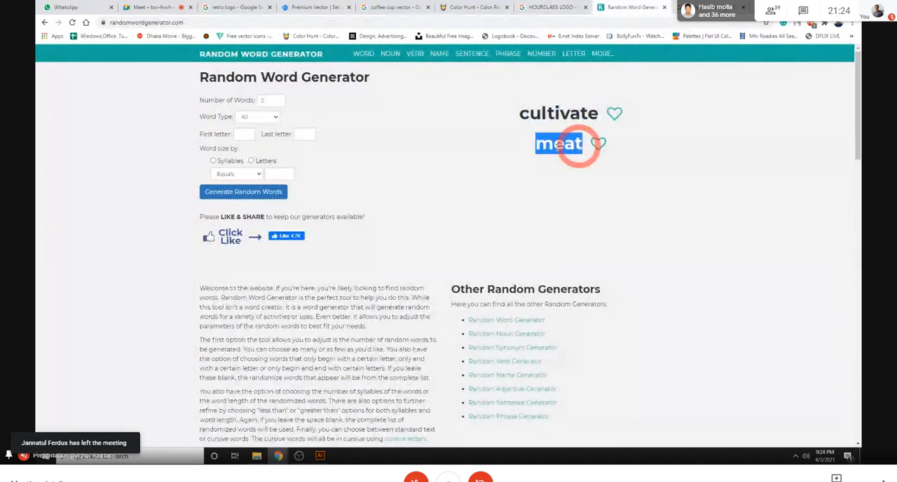
right_click(565, 144)
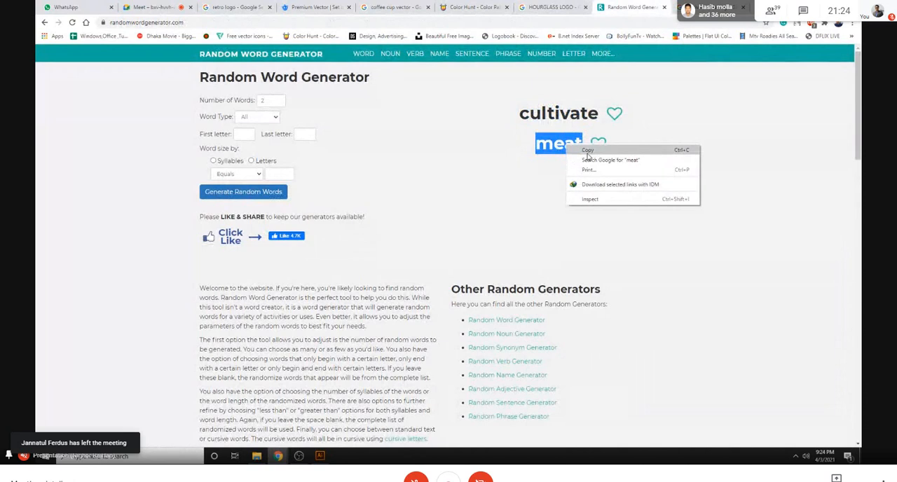
click(471, 126)
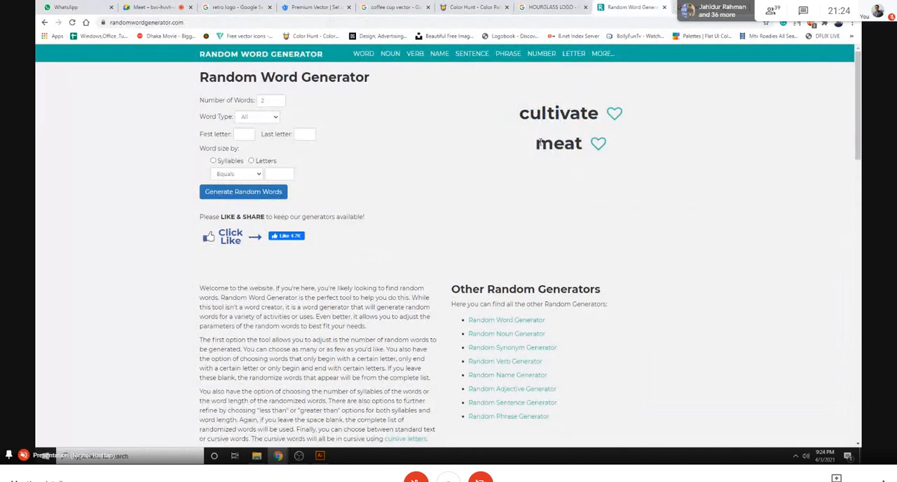
key(ctrl+Tab)
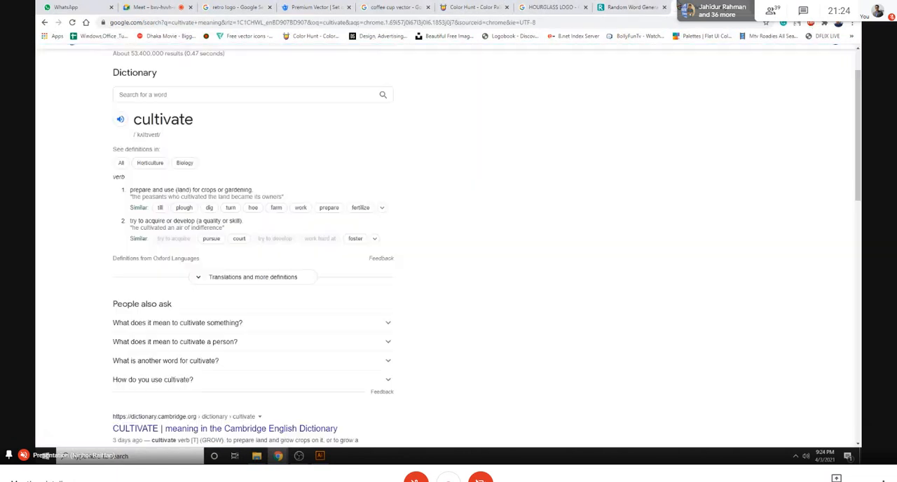
- Change the Google query to "cultivate logo" and look through the results for logo ideas
scroll(178, 131, up, 2)
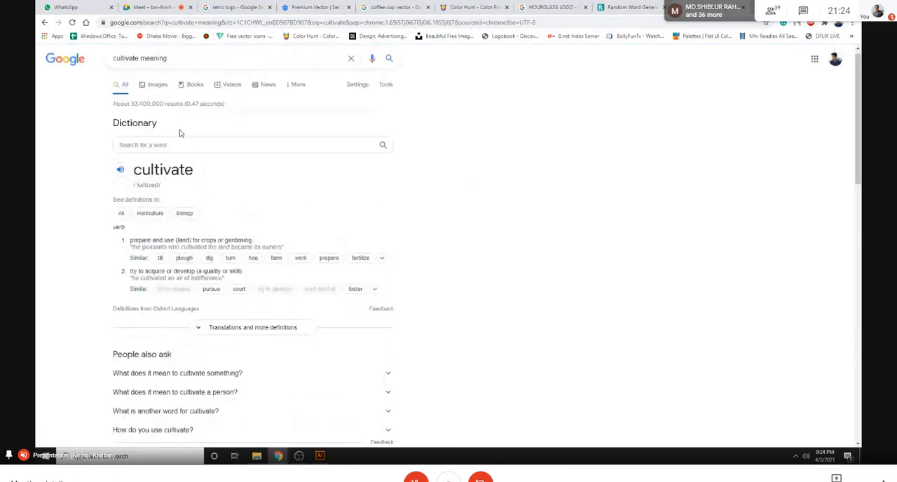
double_click(166, 65)
text(logo)
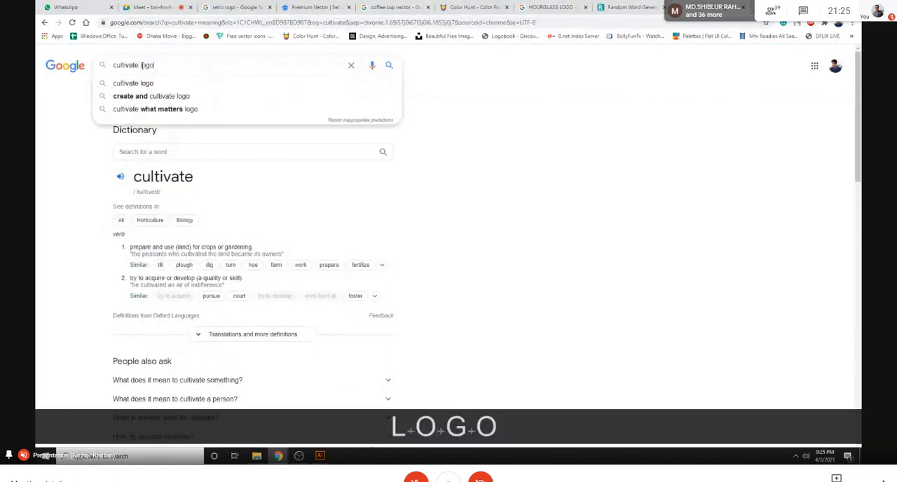
key(Return)
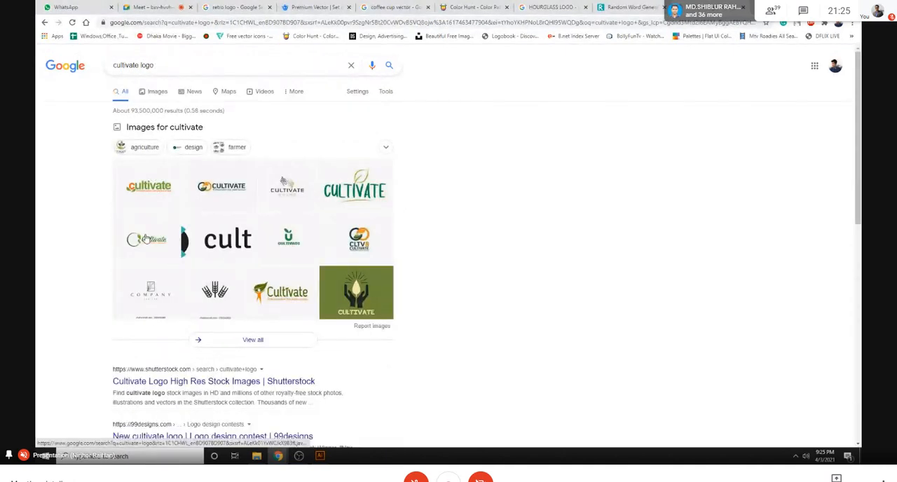
scroll(207, 257, down, 2)
scroll(212, 257, up, 2)
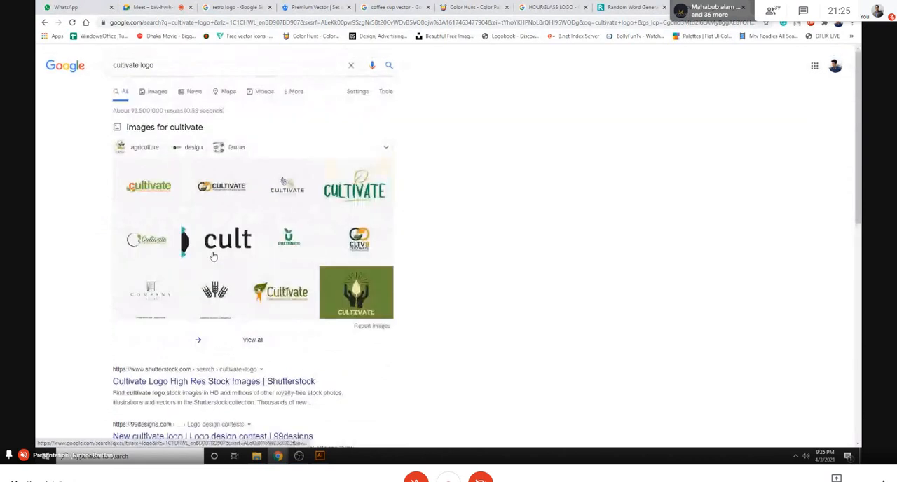
- Return to the Random Word Generator and generate new two-word pairs until "coffin" and "dragon" come up
click(624, 6)
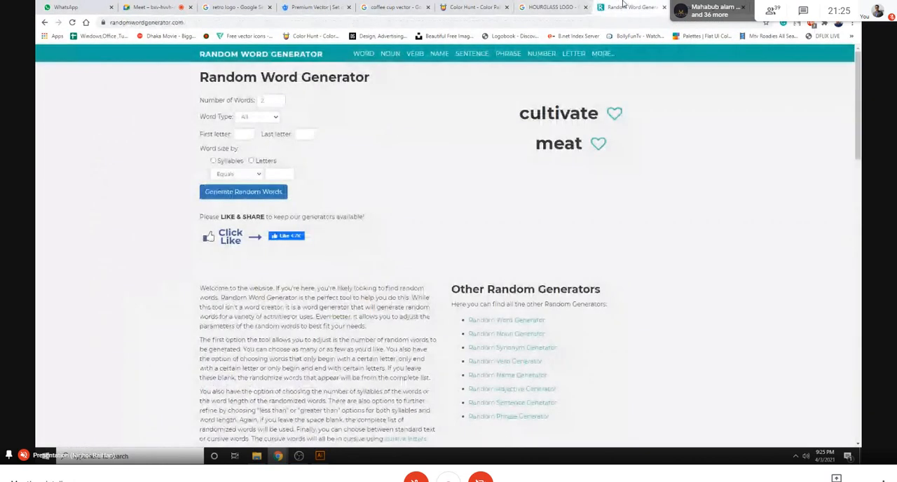
click(267, 196)
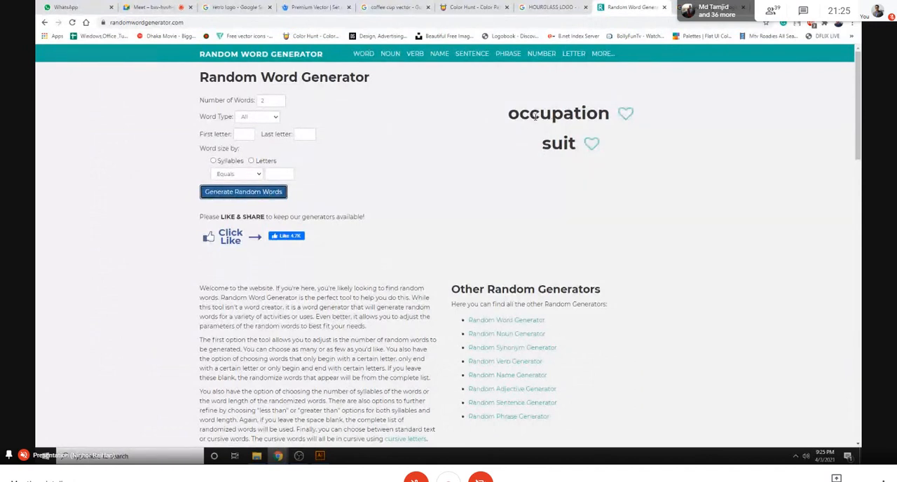
click(261, 193)
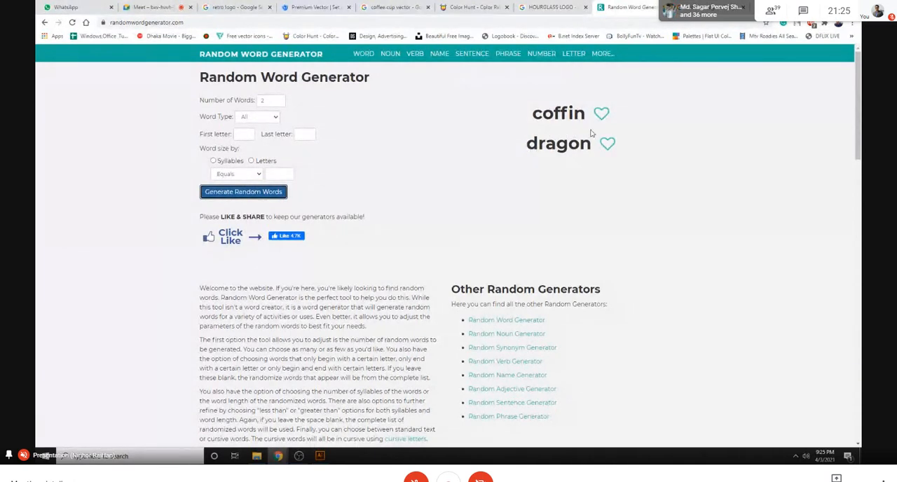
- Replace the "cultivate logo" query in the Google results tab with a search for "coffin vector"
click(685, 3)
drag(158, 66, 94, 67)
text(coffin )
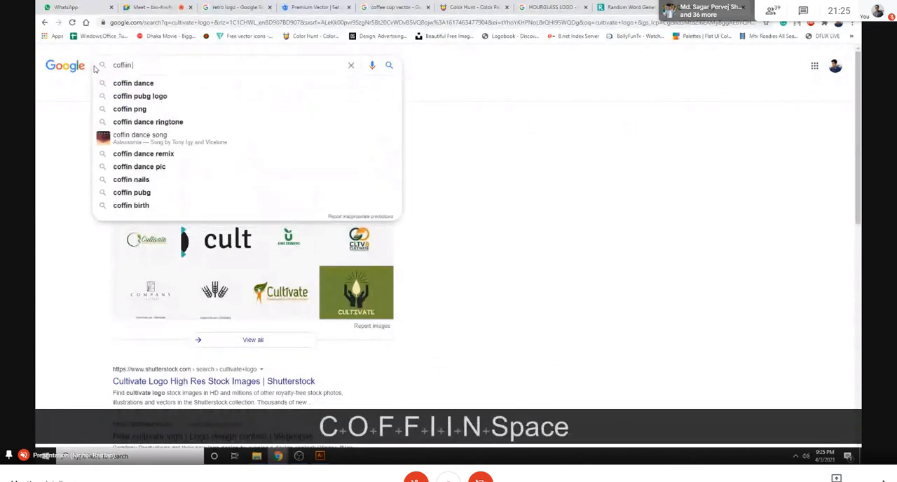
text(vector)
key(Return)
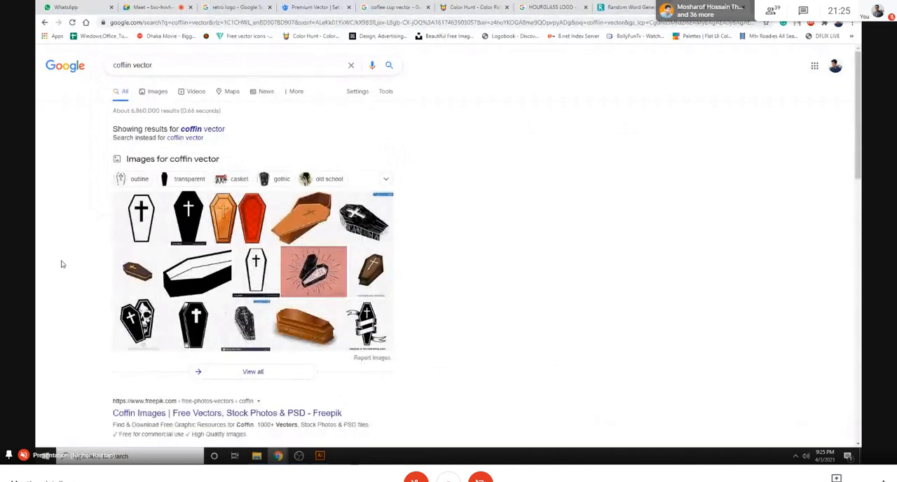
- Examine the coffin vector image results for logo ideas, then close the search tab
scroll(60, 254, down, 1)
scroll(157, 253, down, 1)
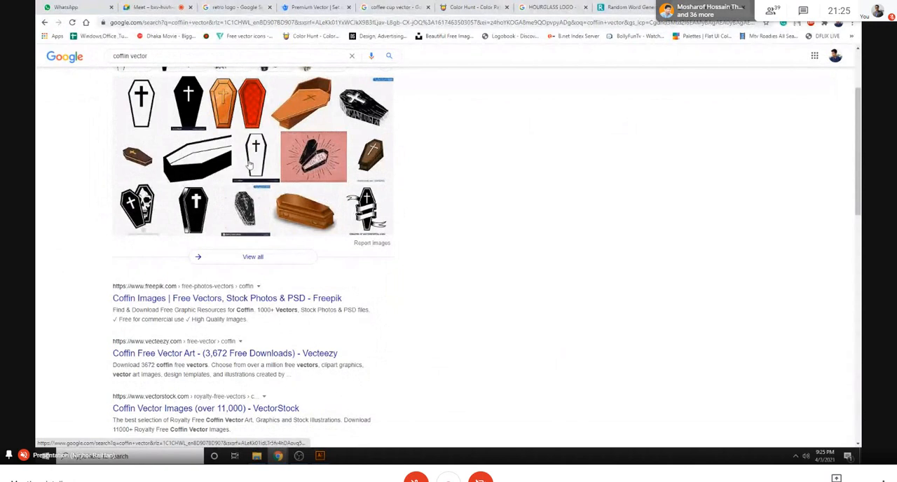
scroll(228, 256, up, 1)
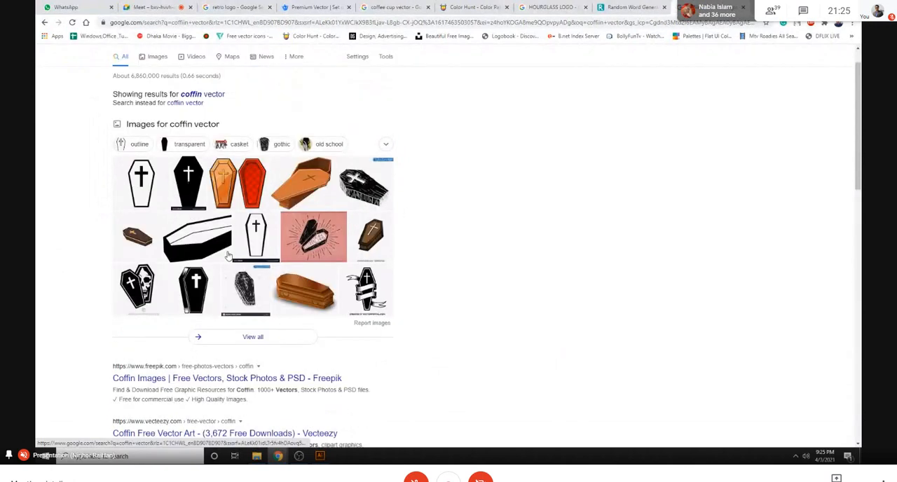
scroll(228, 256, up, 1)
key(ctrl+w)
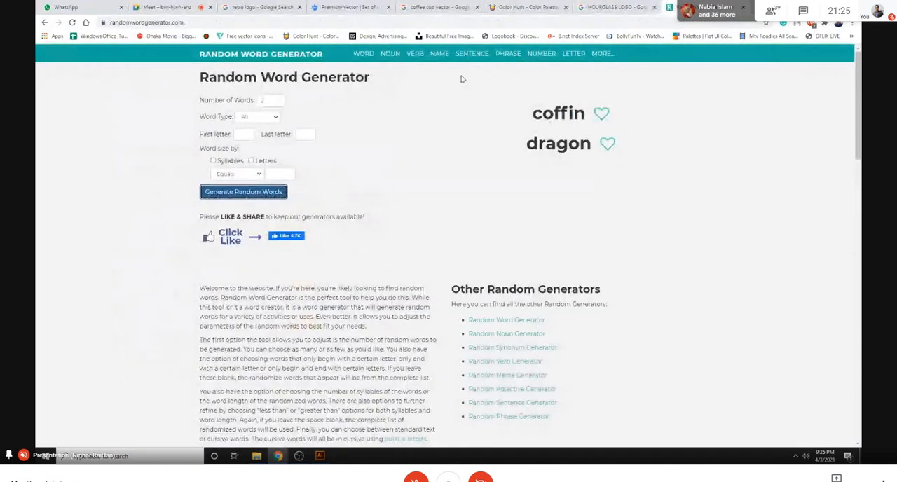
- Switch to Illustrator and inspect the amber half of the X in the FIX SOLUTION logo in isolation, leaving nothing selected
click(320, 456)
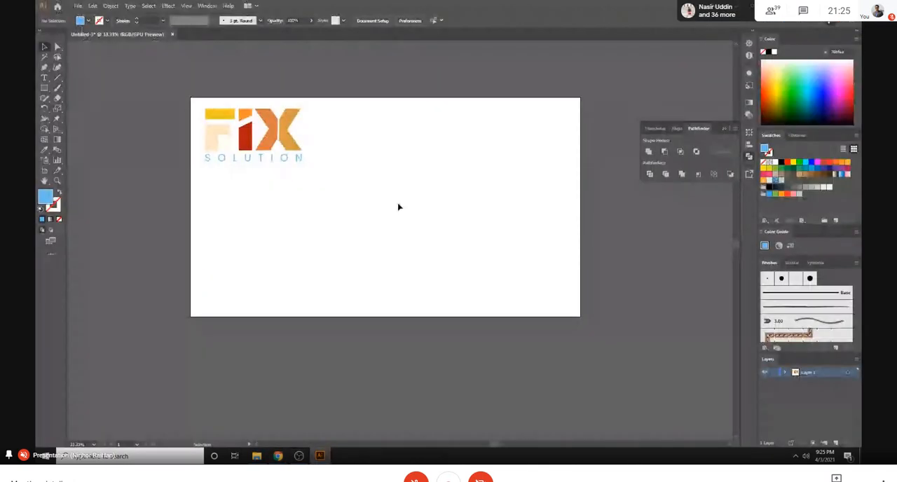
drag(298, 105, 336, 198)
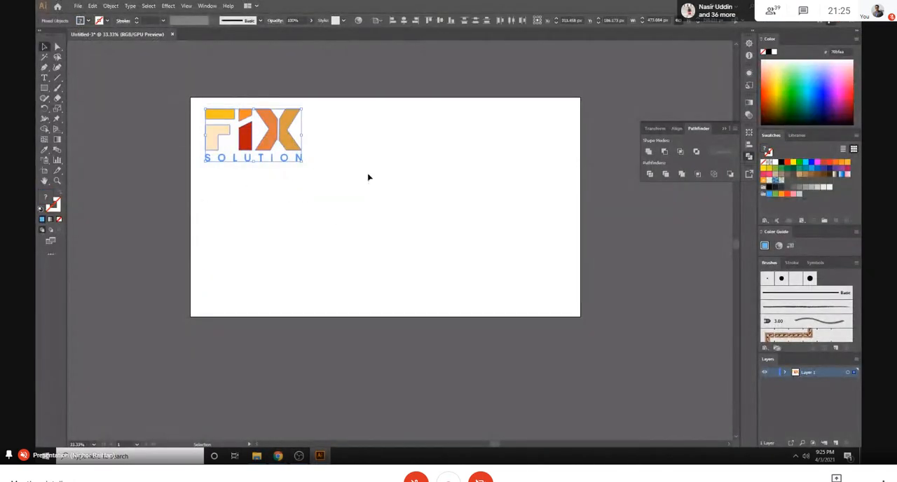
double_click(293, 140)
click(213, 170)
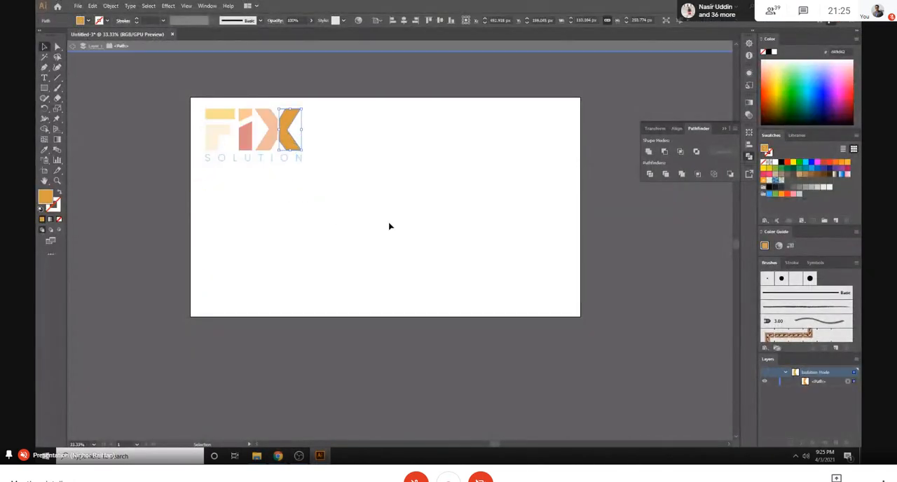
key(Escape)
key(Escape)
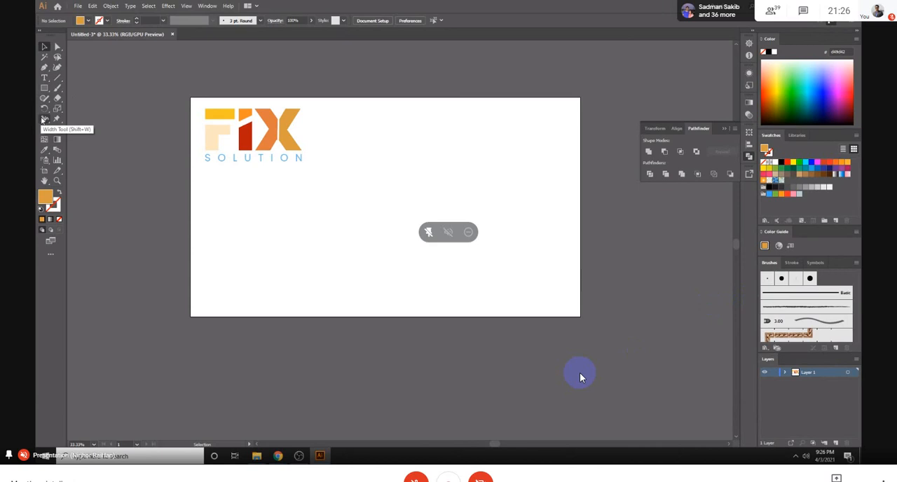
- Start a new point text object near the centre of the artboard, below the FIX SOLUTION logo
click(44, 77)
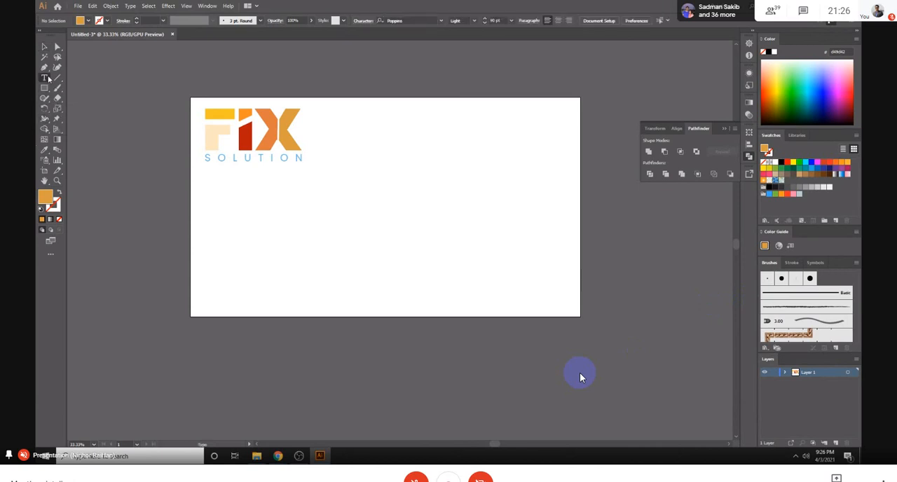
click(387, 203)
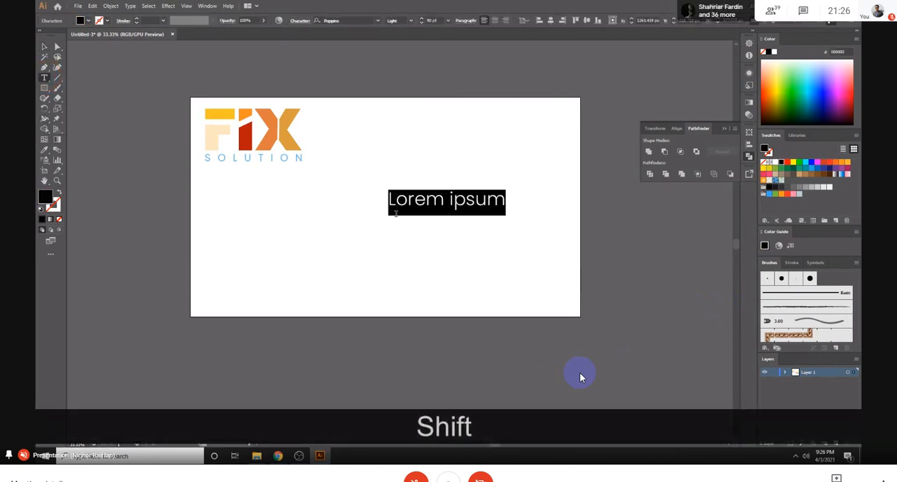